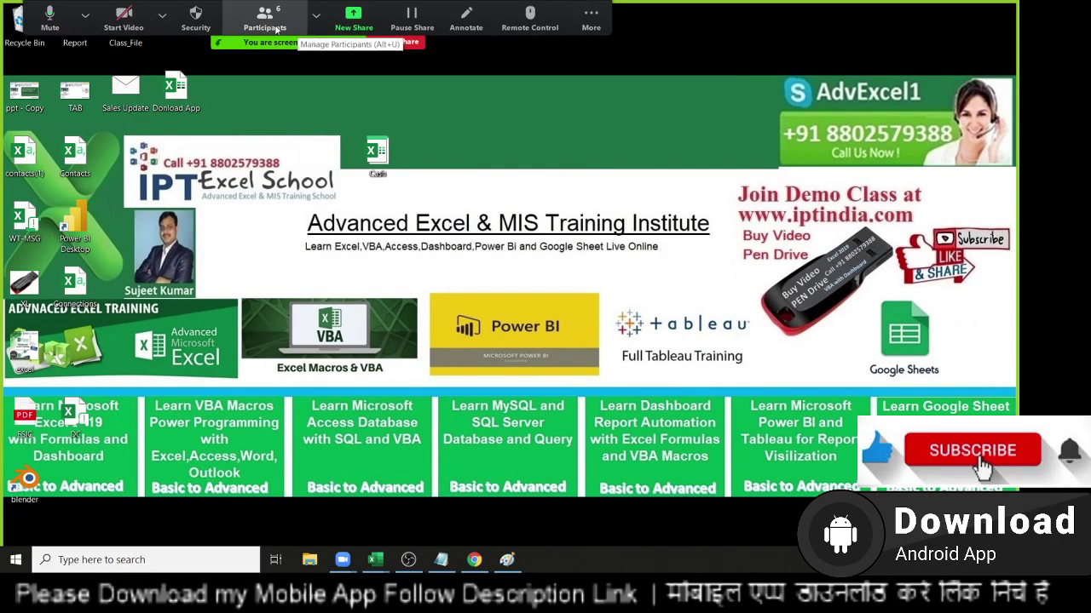
Step: Open the Zoom participants list and look through several participants' options
left_click(265, 22)
left_click(605, 215)
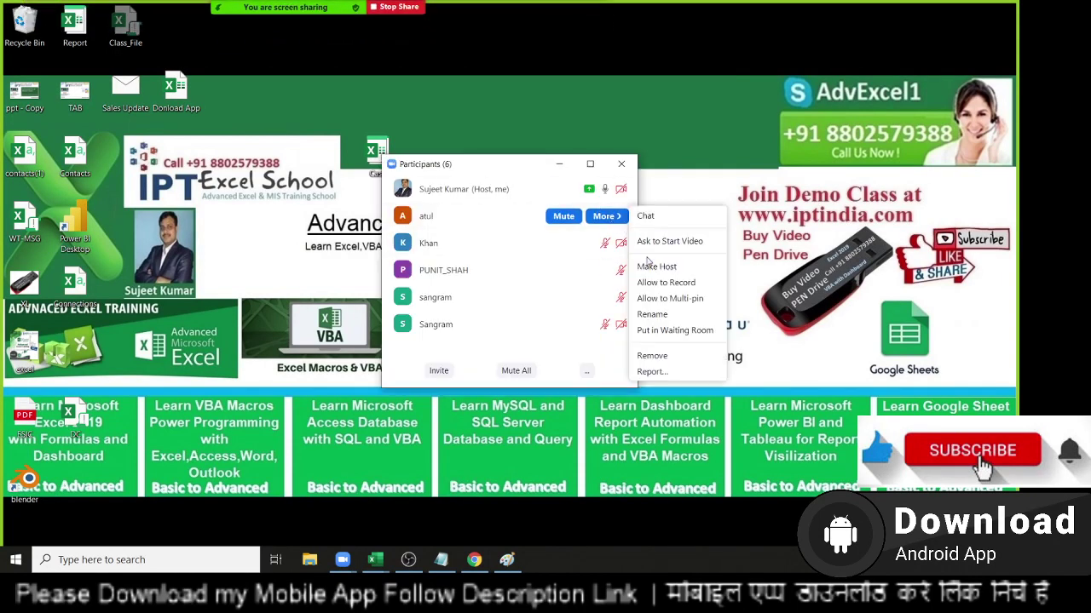
left_click(663, 283)
left_click(605, 243)
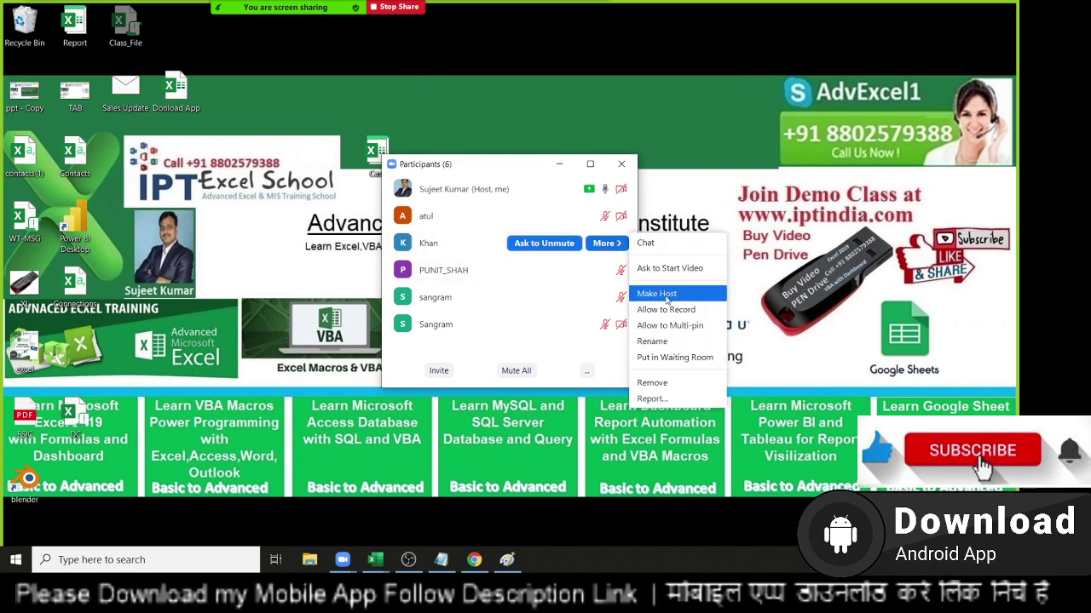
left_click(673, 314)
left_click(606, 270)
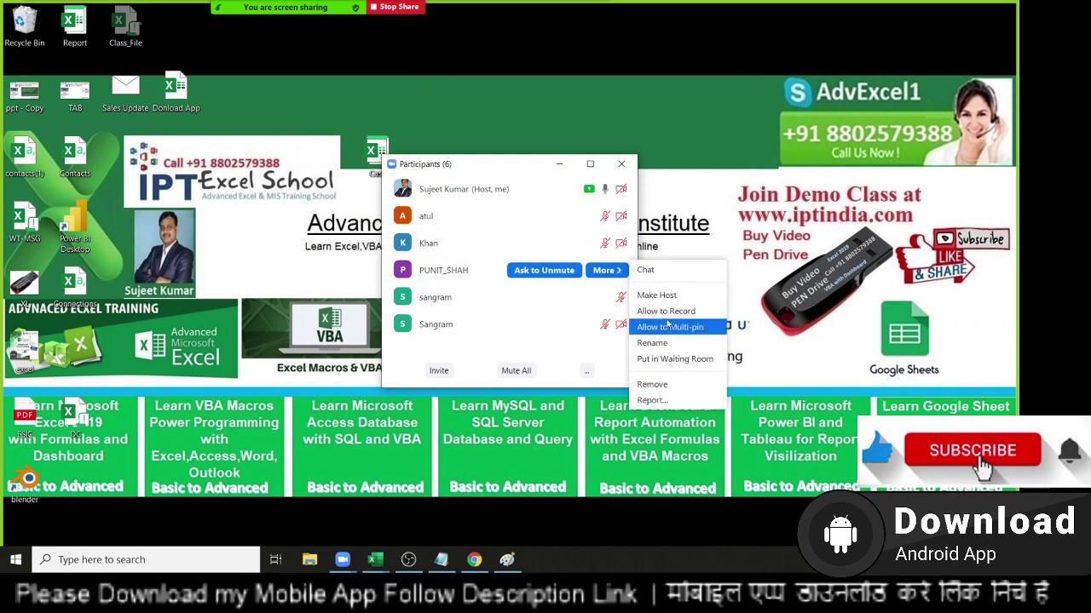
left_click(656, 309)
left_click(605, 298)
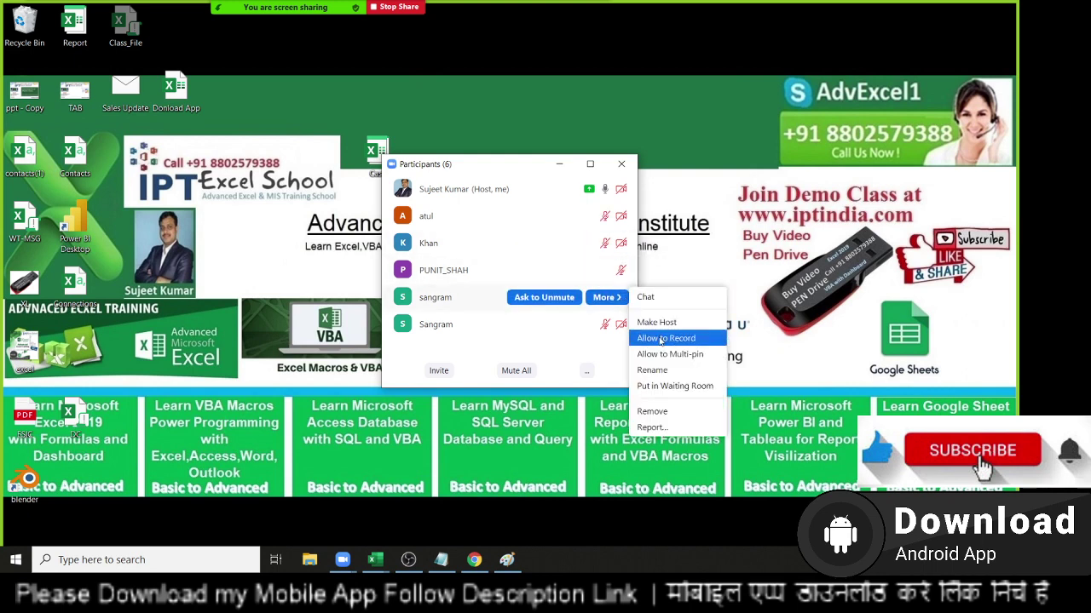
left_click(640, 325)
Step: Allow one participant to record, acknowledge the recording notice, and close the participants list
left_click(607, 297)
left_click(660, 375)
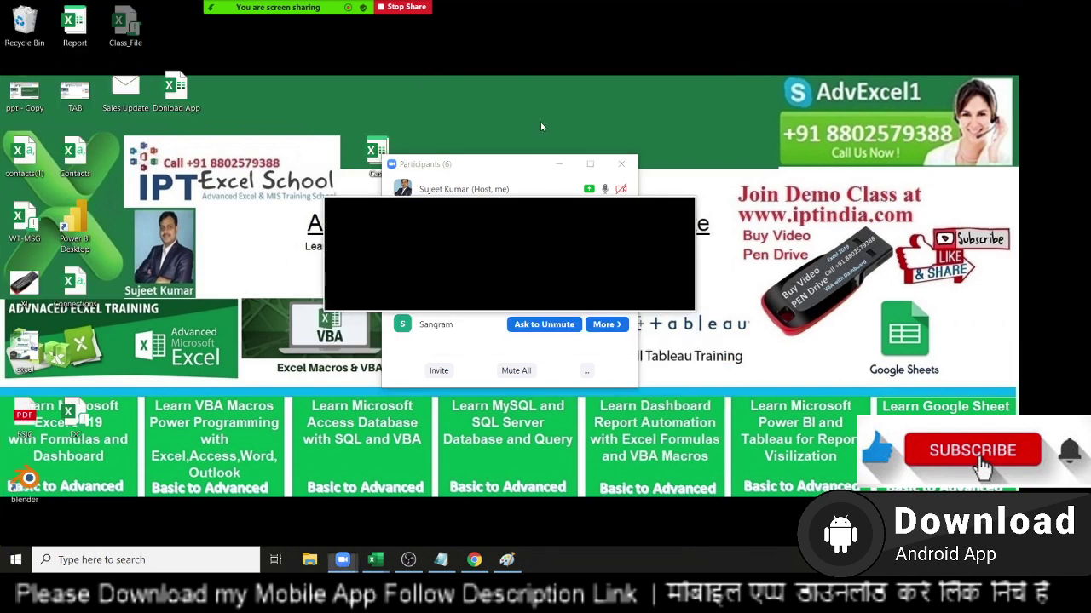
left_click(577, 290)
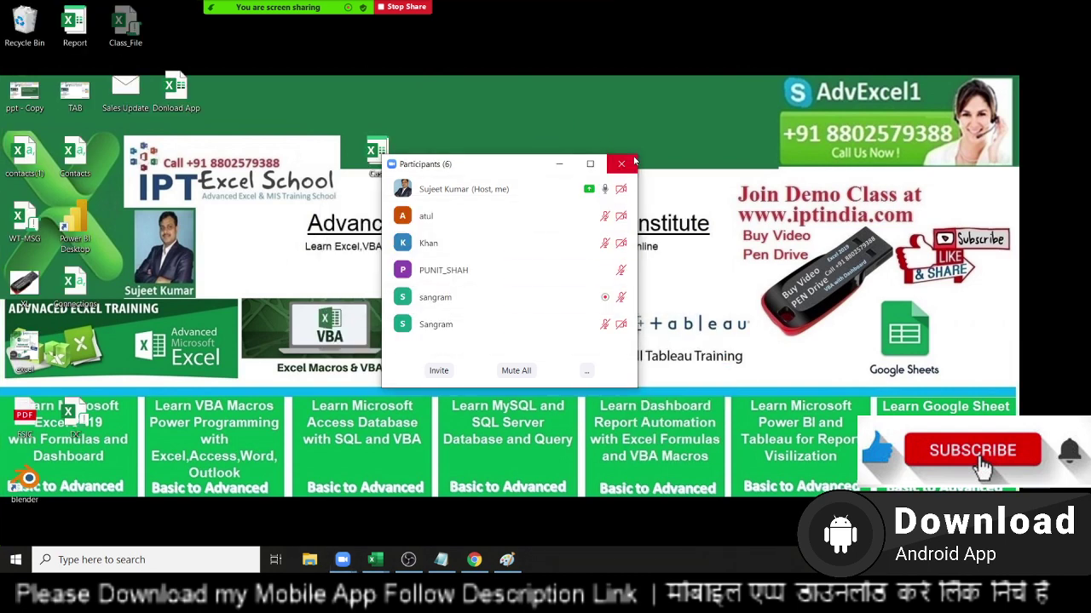
left_click(622, 163)
mouse_move(377, 569)
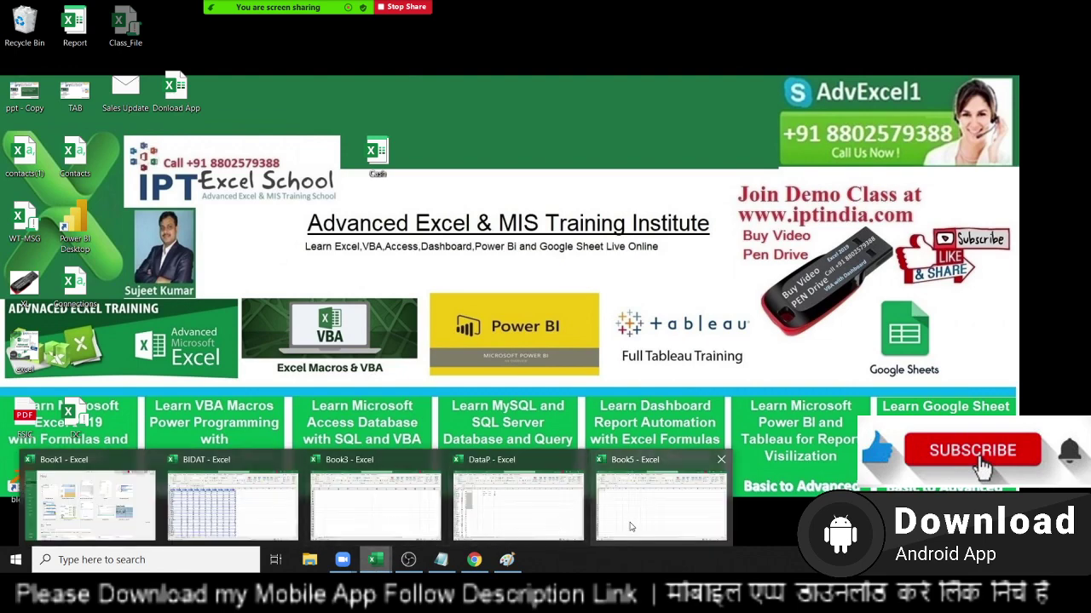
Step: Enter Name in A1 and the first name in A2, filling names down to A12
left_click(633, 521)
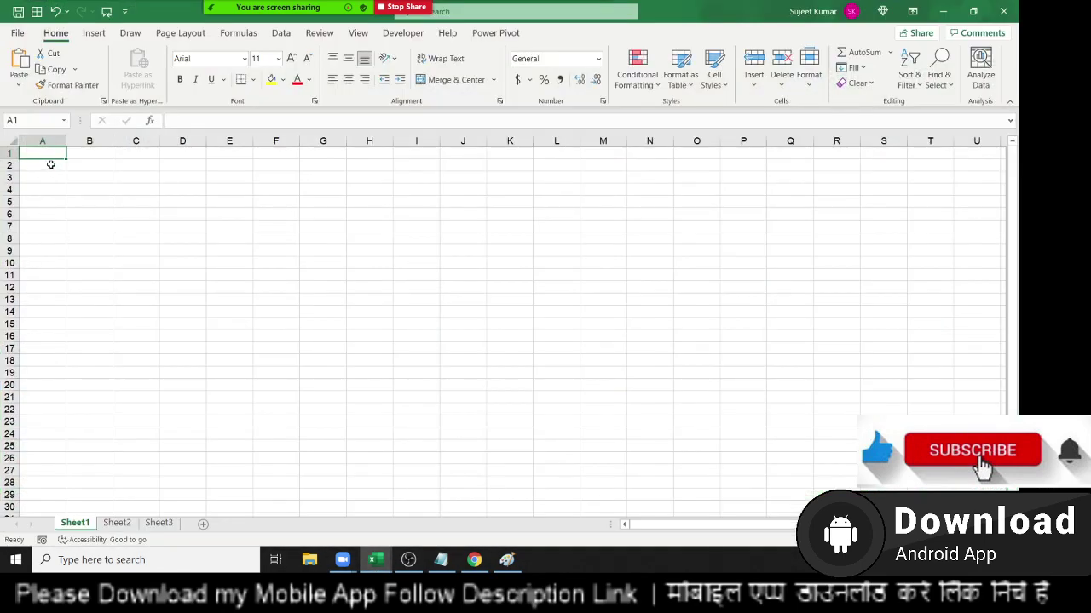
type("N")
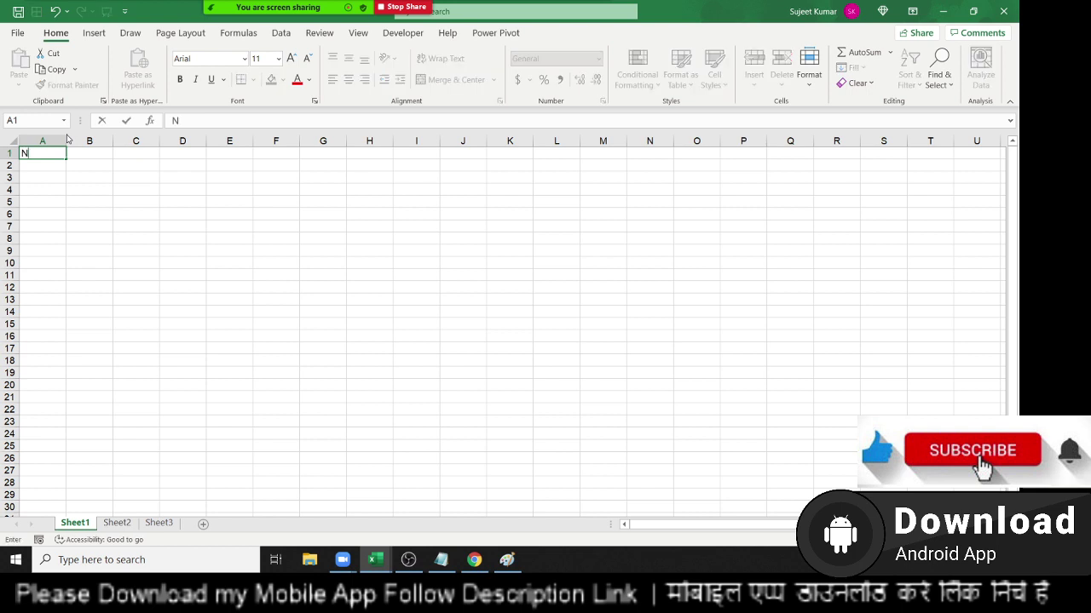
type("ma")
key("BackSpace")
key("BackSpace")
key("BackSpace")
type("me")
key("Return")
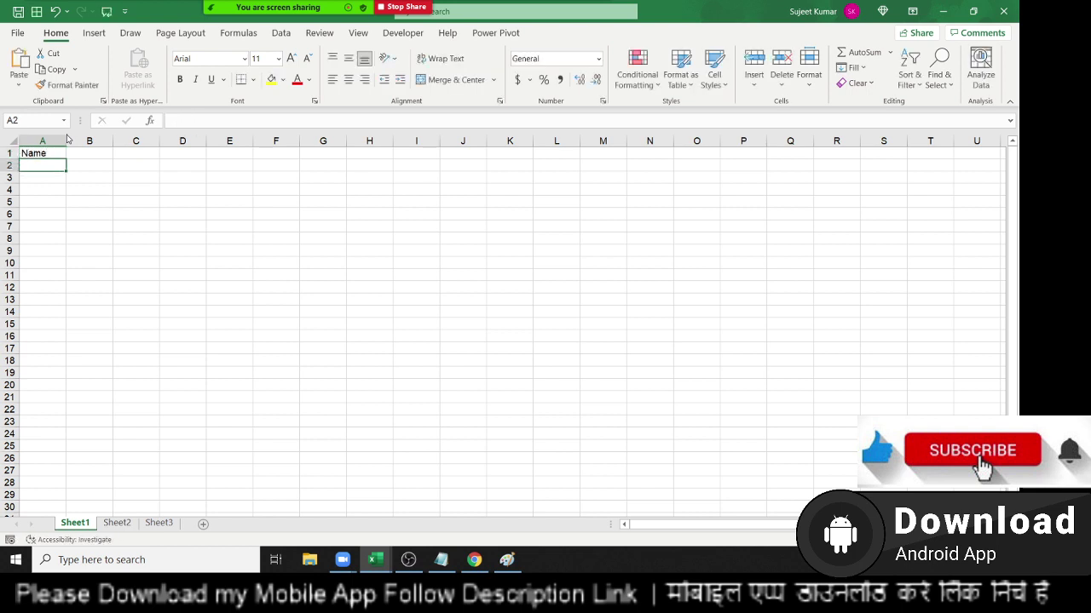
type("Puja")
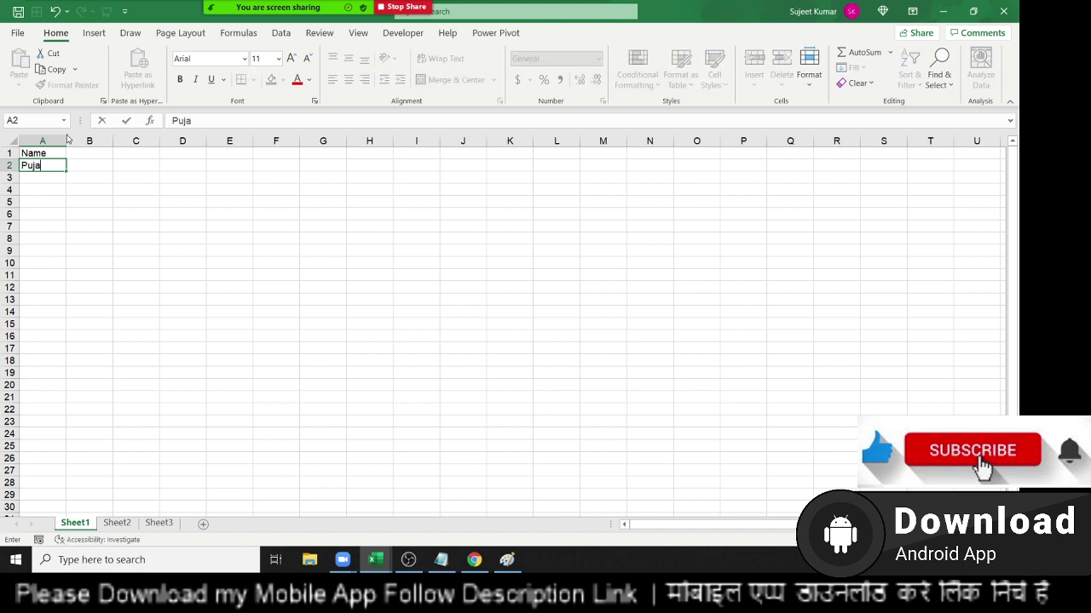
left_click(54, 198)
left_click(54, 165)
left_click_drag(66, 171, 70, 290)
Step: Enter JAN in B1 and fill the month series across to JUN in G1
left_click(84, 153)
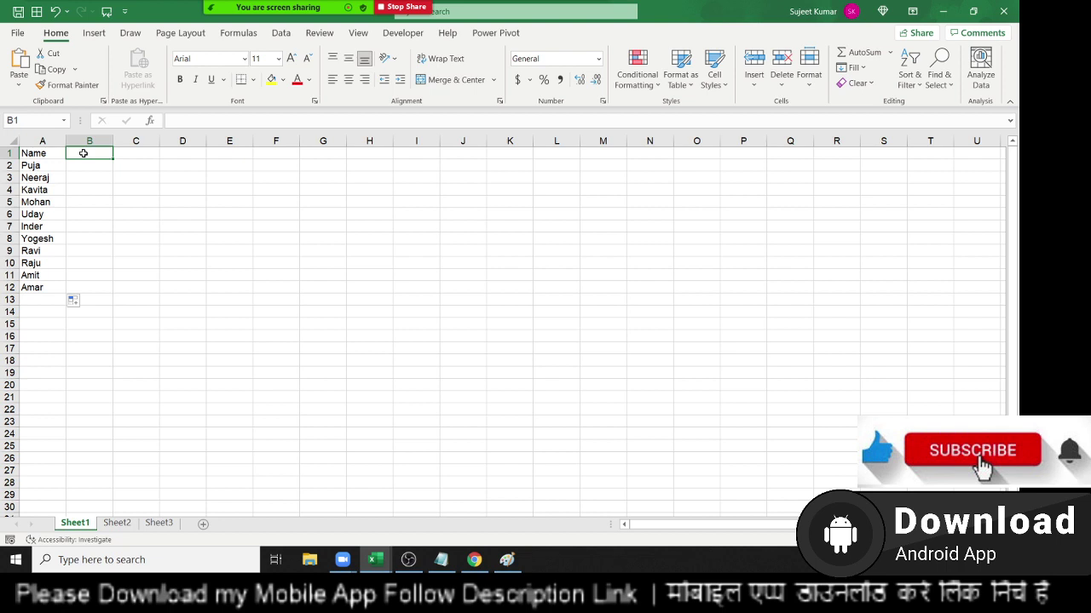
type("JAN")
key("Return")
left_click(100, 154)
left_click_drag(111, 159, 332, 158)
left_click(92, 163)
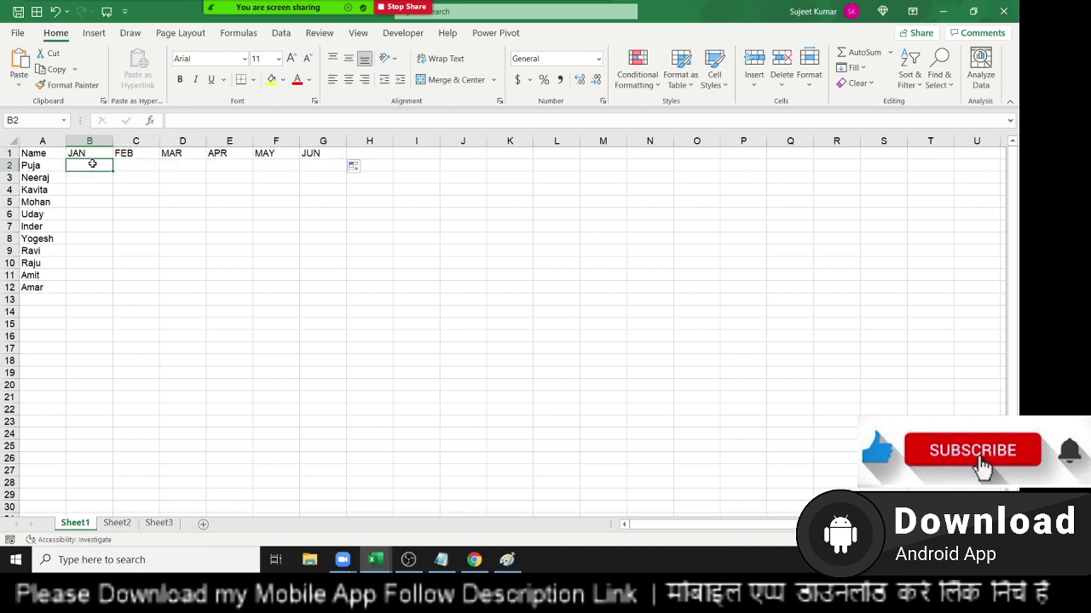
left_click(25, 189)
left_click(92, 164)
Step: Enter =RANDBETWEEN(10,90) in cell B2
key("alt+f")
key("n")
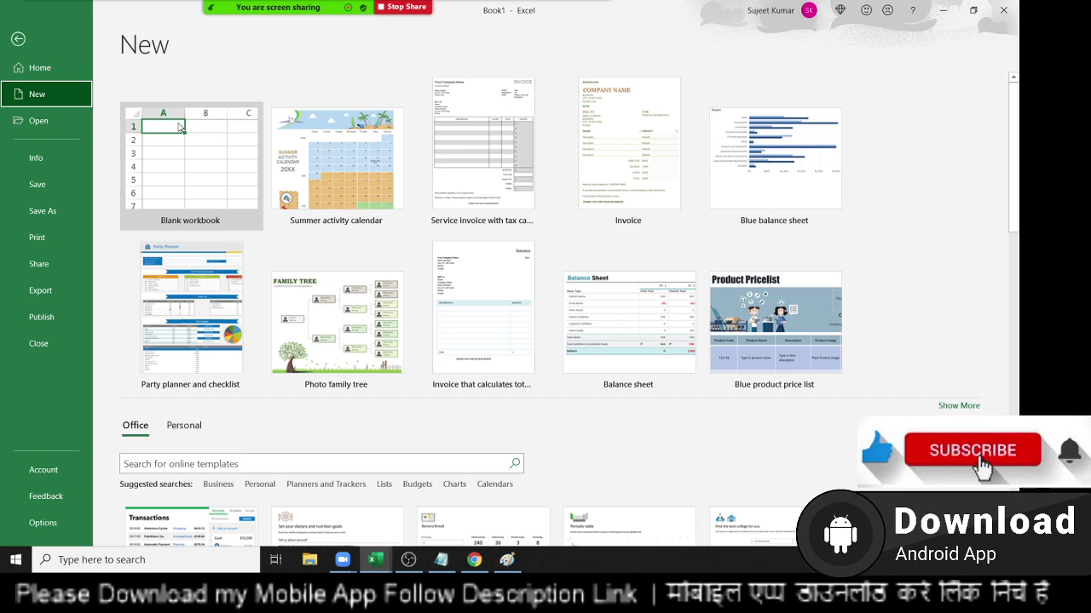
key("Escape")
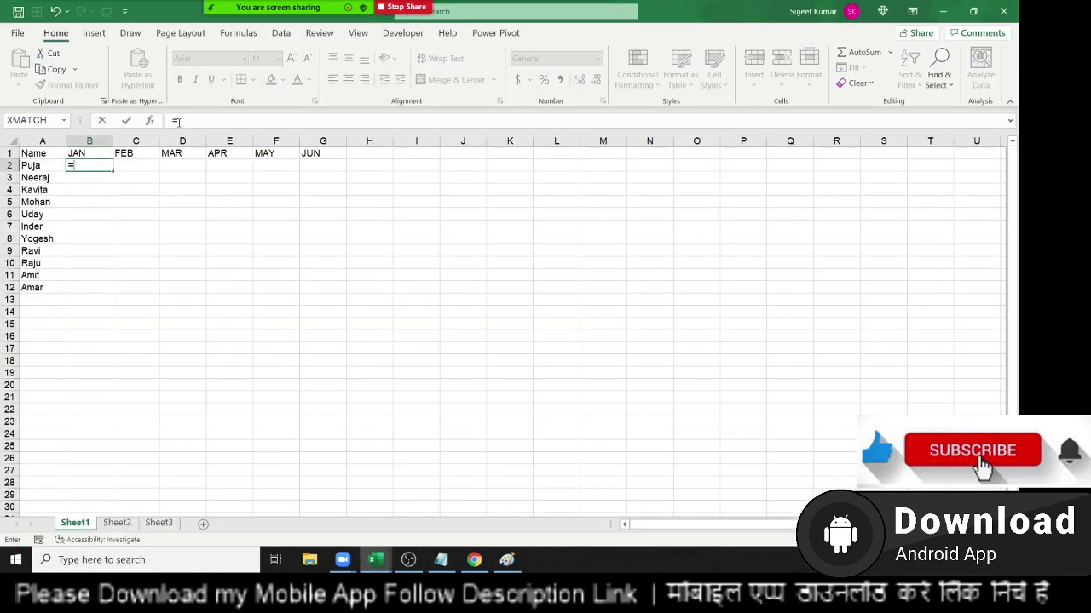
type("=ran")
key("Down")
key("Down")
key("Tab")
type("10")
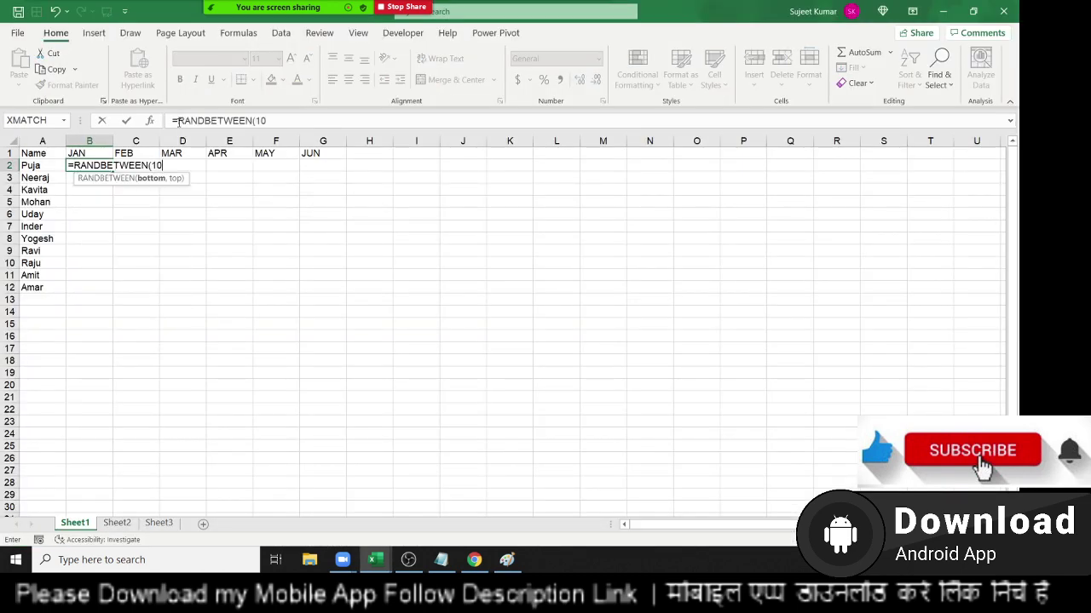
type(",90)")
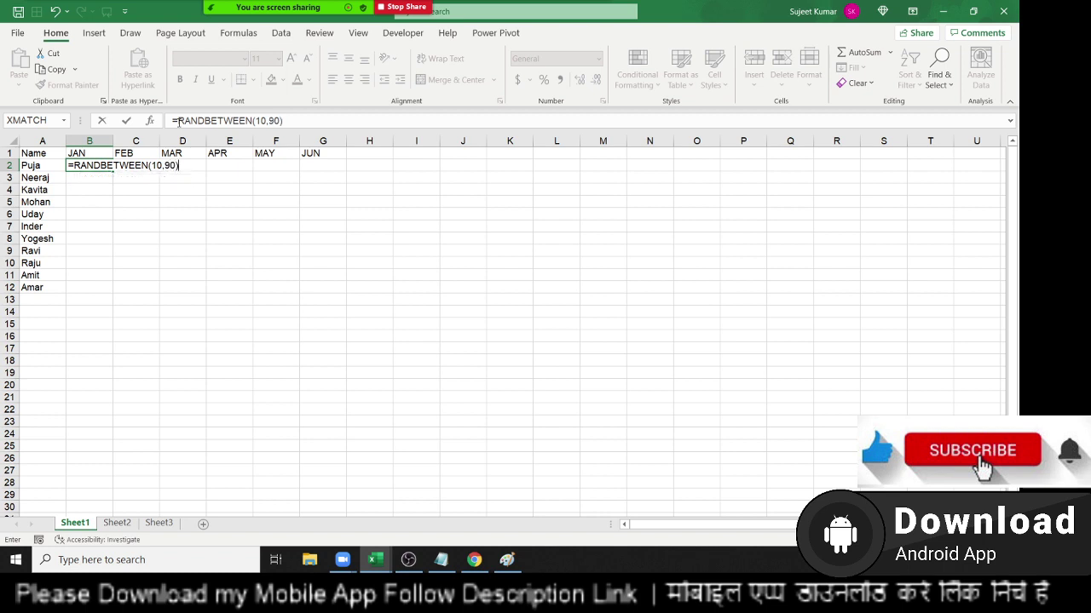
key("Return")
Step: Fill the random formula across B2:G12 and copy the resulting figures
key("shift+Right")
key("shift+Right")
key("shift+Right")
key("shift+Right")
key("shift+Right")
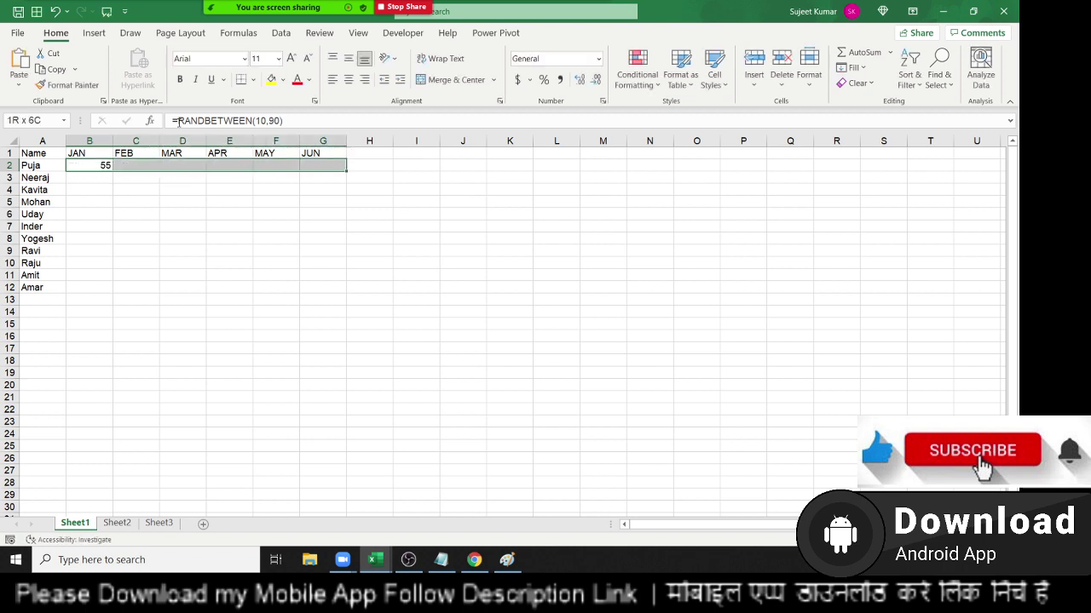
key("shift+Down")
key("shift+Down")
key("shift+Down")
key("shift+Down")
key("shift+Down")
key("shift+Down")
key("shift+Down")
key("shift+Down")
key("shift+Down")
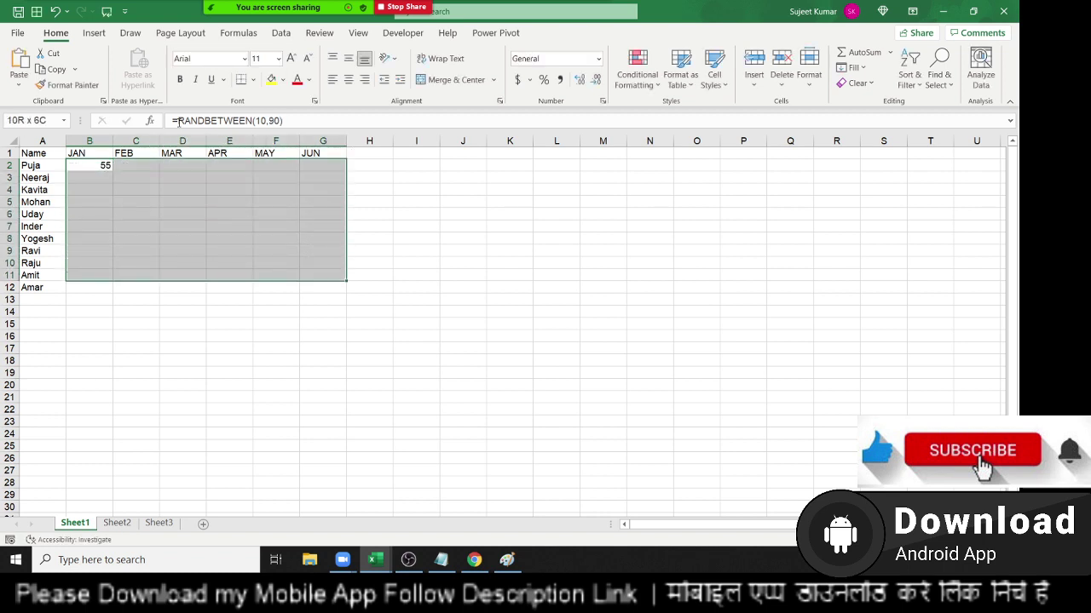
key("shift+Down")
key("ctrl+v")
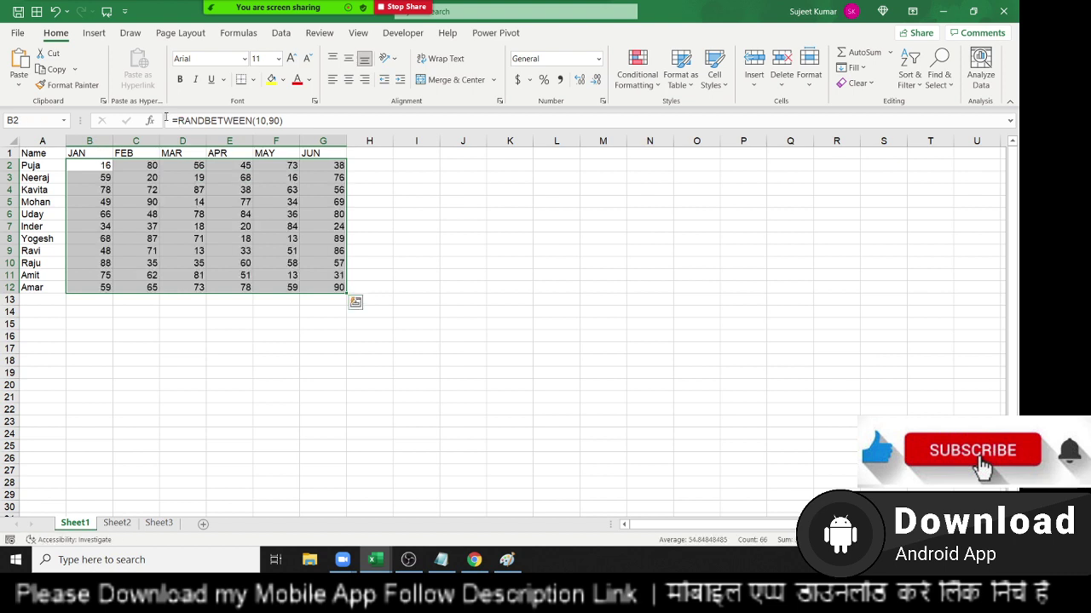
key("ctrl+c")
Step: Paste B2:G12 back over itself as fixed values
left_click(19, 85)
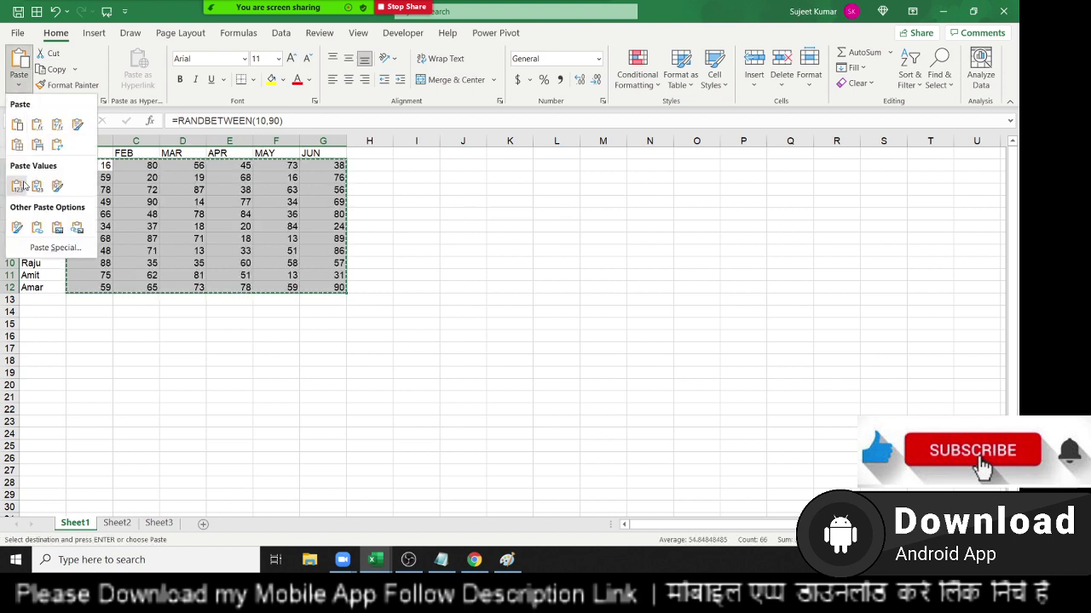
left_click(23, 179)
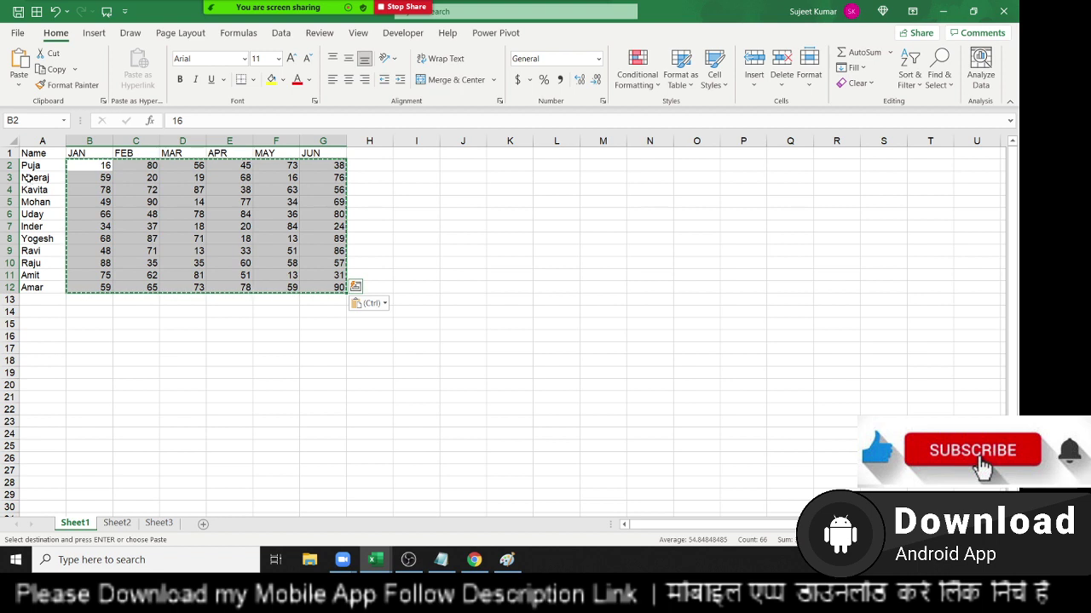
left_click(218, 238)
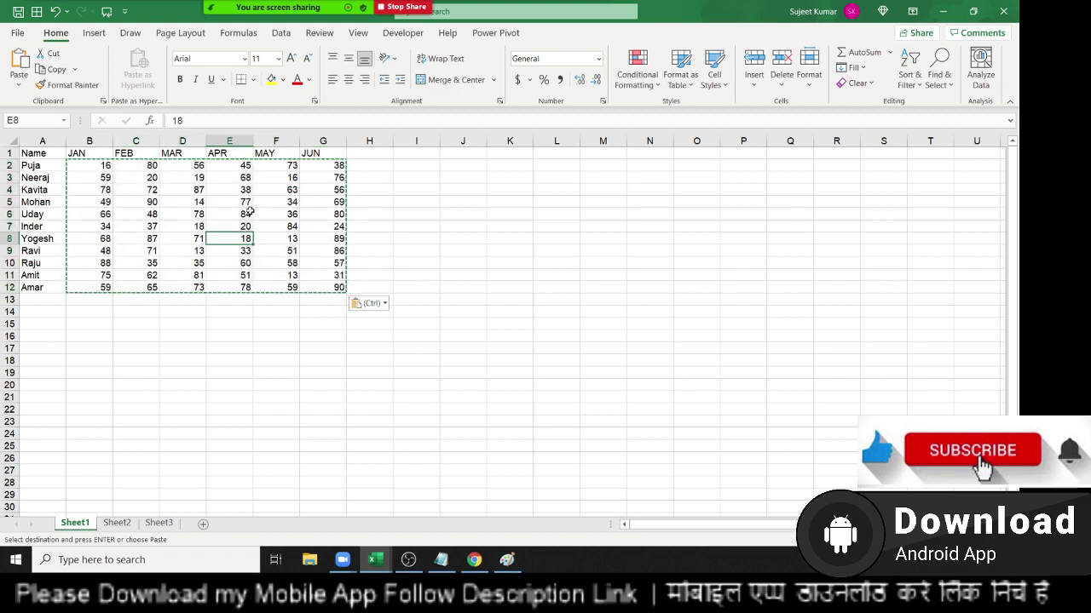
key("Escape")
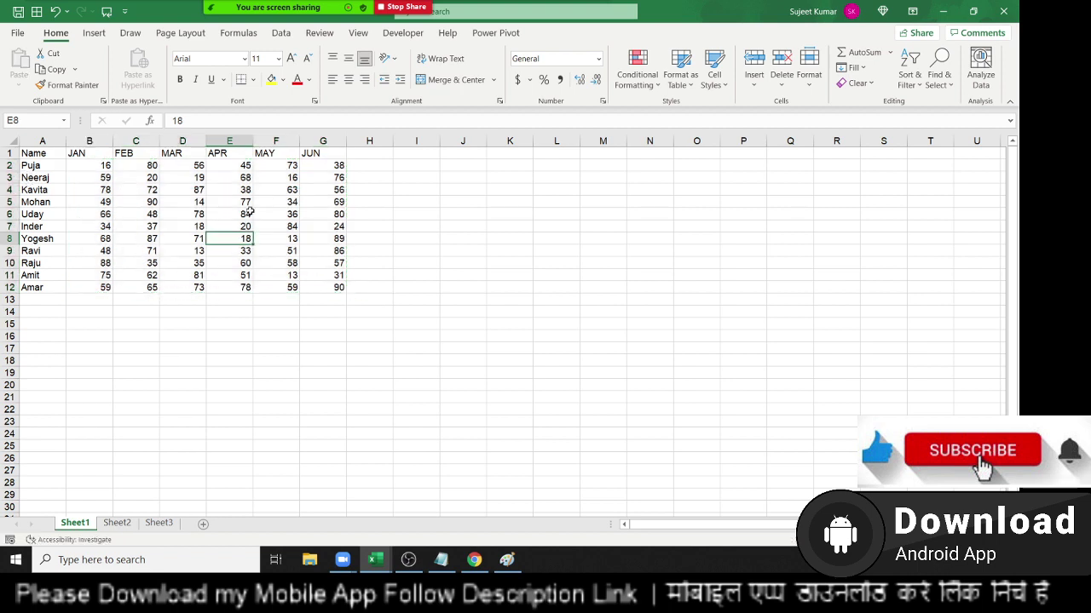
Step: Copy the header row A1:G1 and paste it into row 18
key("ctrl+Up")
key("Home")
key("ctrl+shift+Right")
key("ctrl+c")
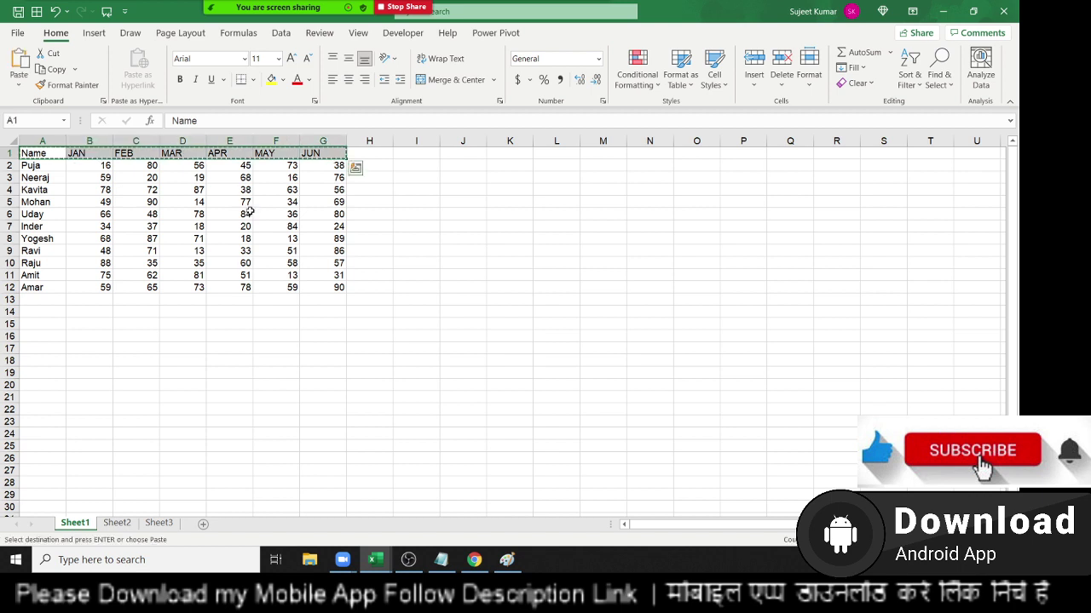
key("Down")
key("Down")
key("Down")
key("Down")
key("Down")
key("Down")
key("Down")
key("Down")
key("Down")
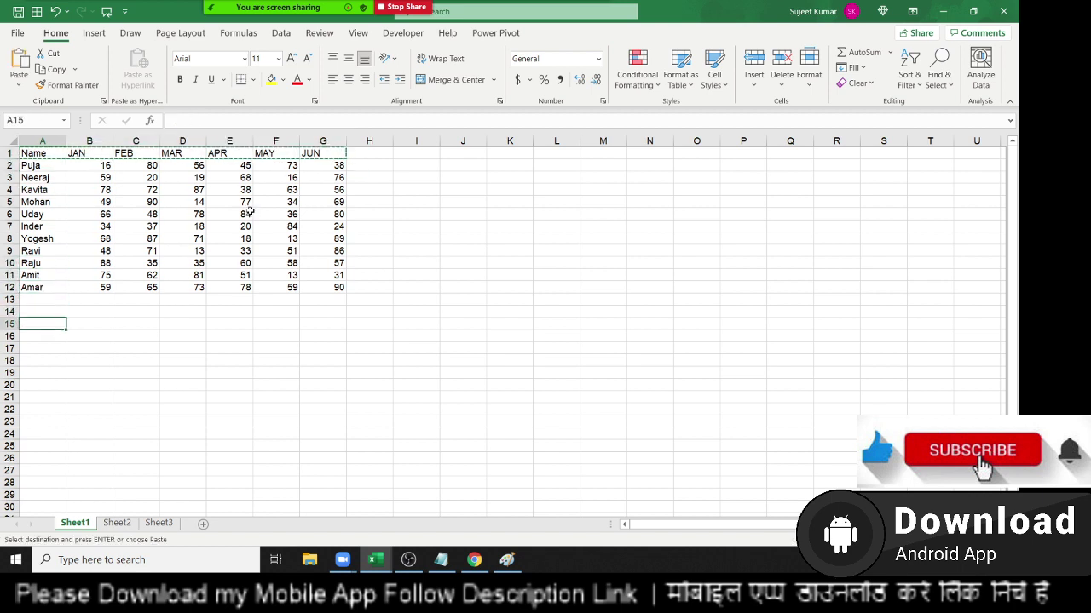
key("Down")
key("Down")
key("Down")
key("ctrl+v")
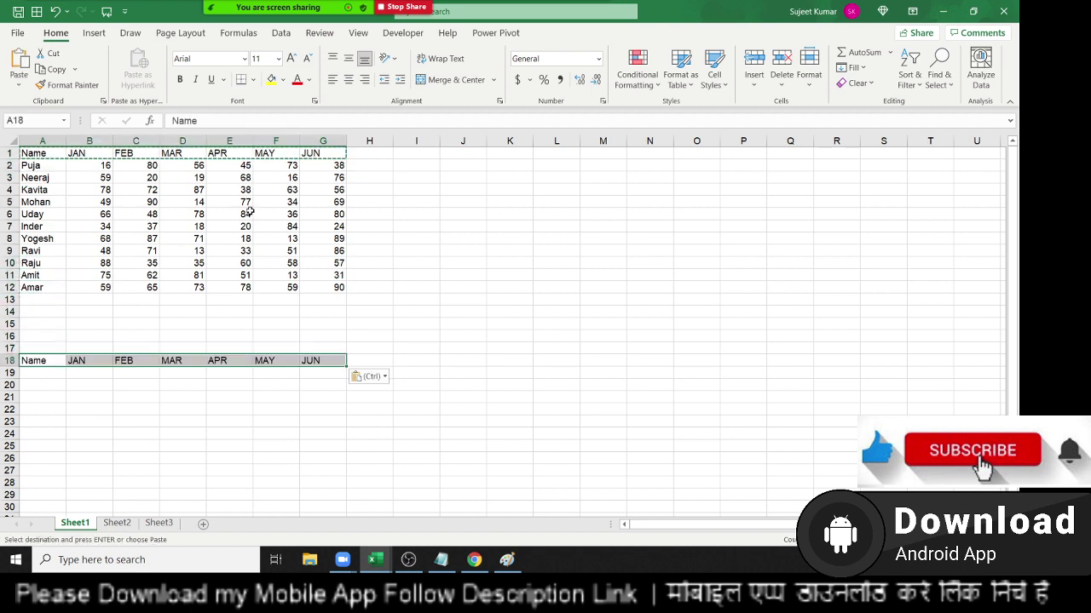
key("Escape")
key("Up")
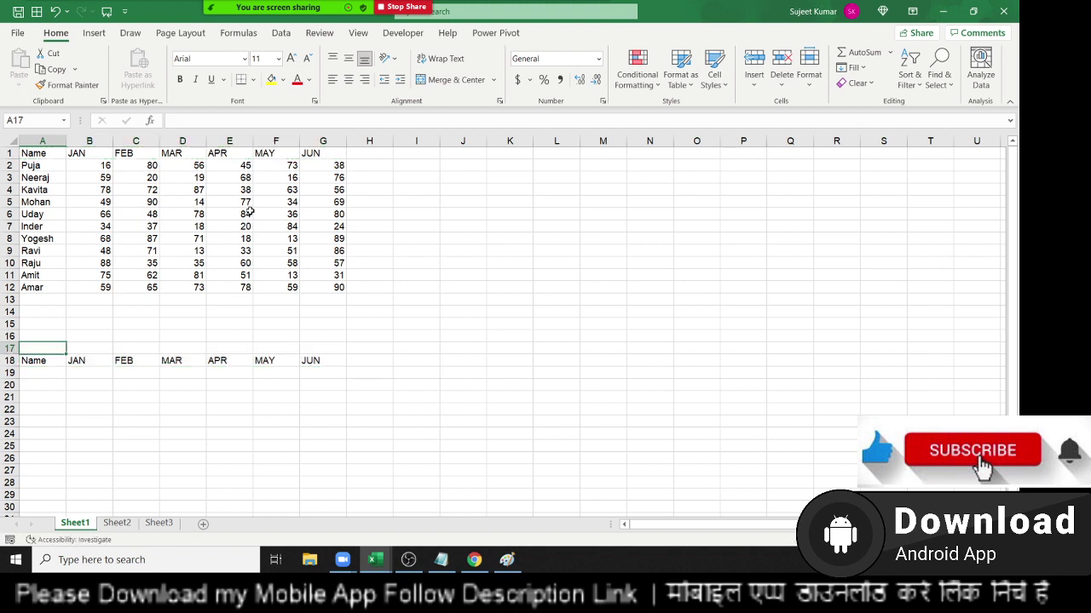
Step: Put 1 in A17 and enter an OFFSET formula in A19 referencing A1 and A17
type("1")
key("Return")
key("Down")
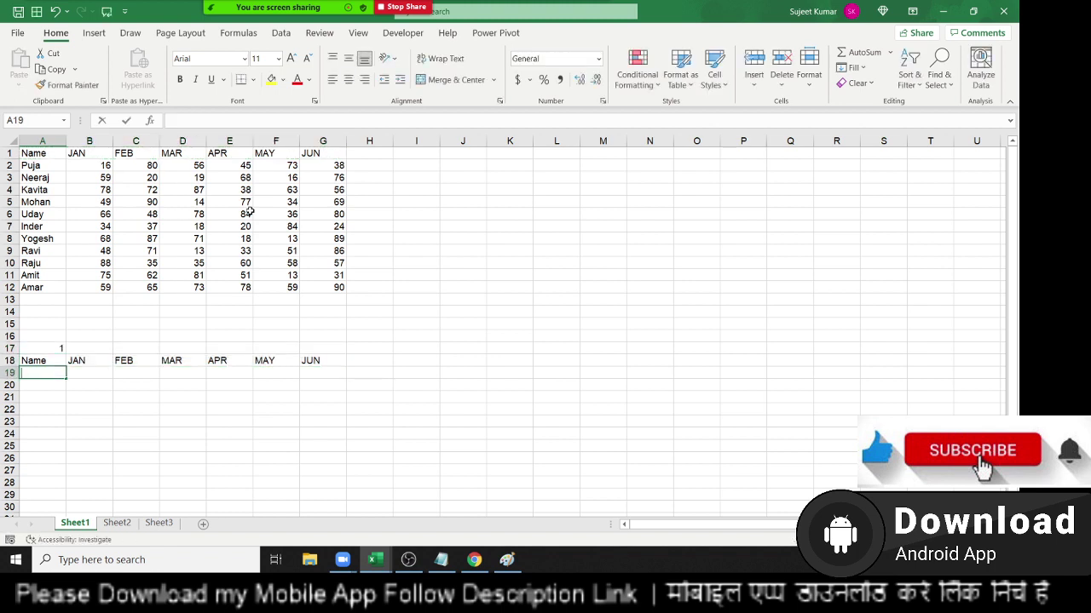
type("=off")
key("Tab")
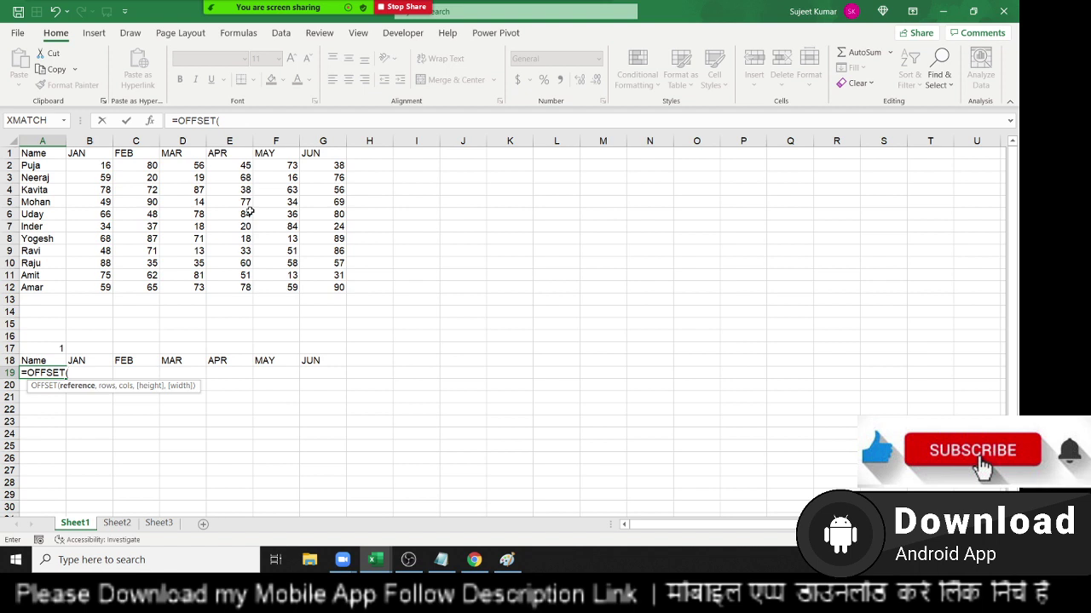
key("Up")
key("Up")
key("Up")
key("Up")
key("Up")
key("Up")
key("Up")
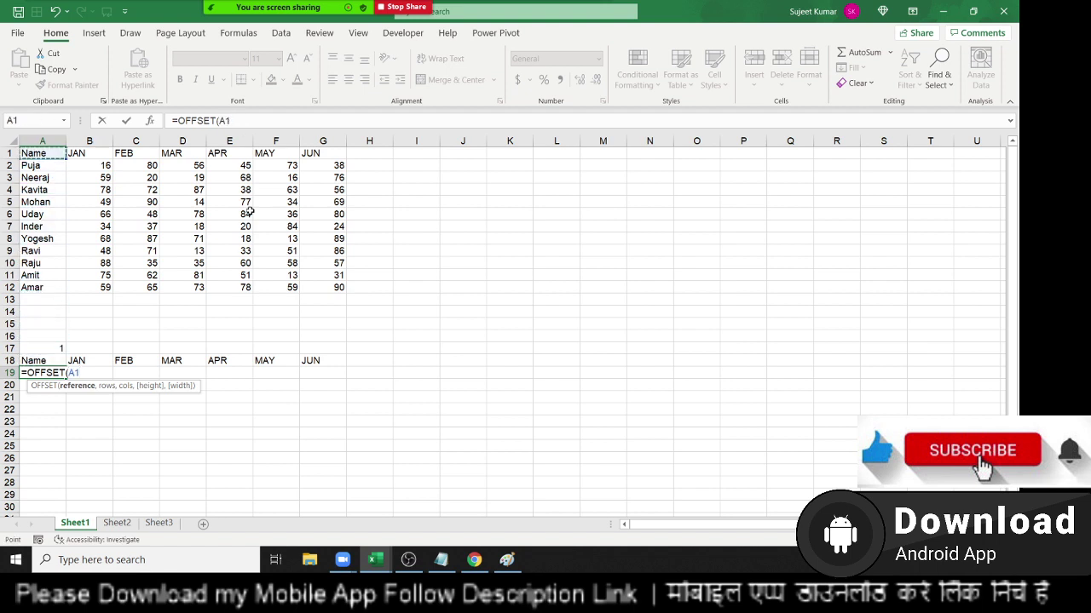
type(",")
key("Up")
key("Up")
type(",")
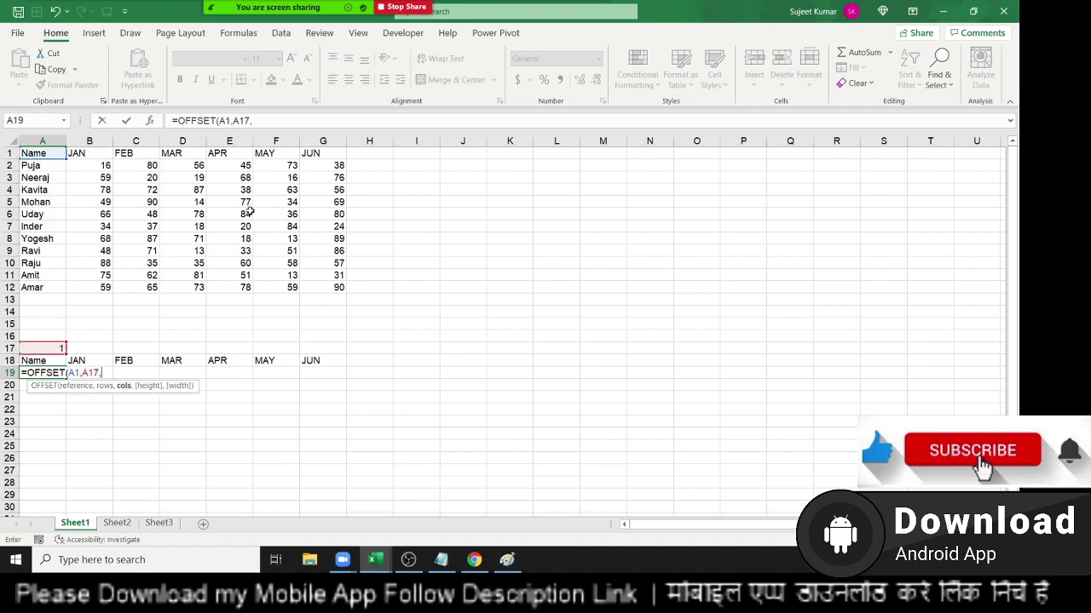
key("Return")
key("Up")
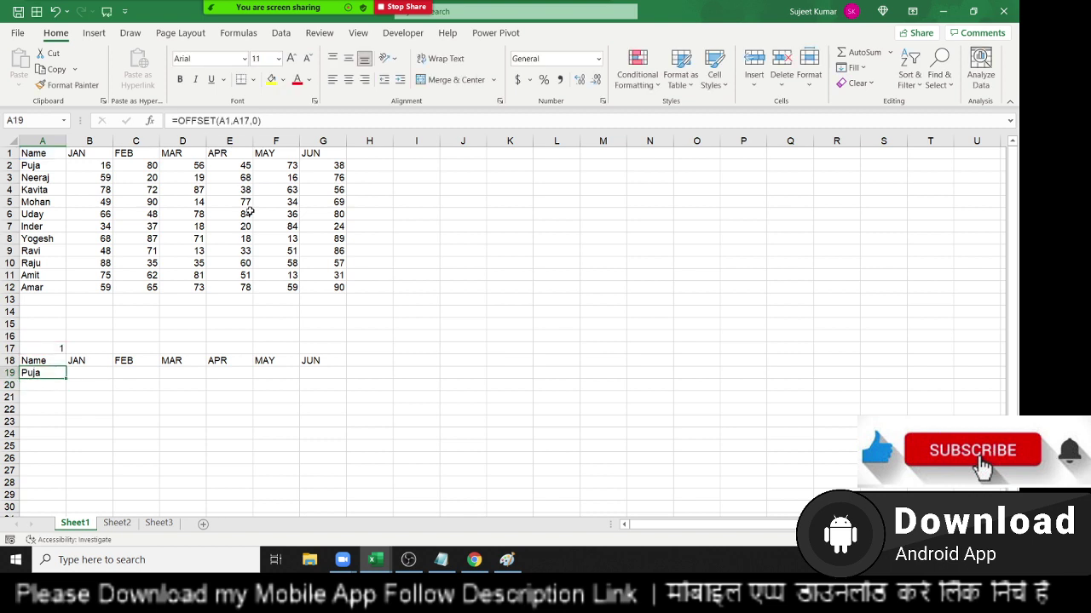
Step: Make the reference absolute, =OFFSET(A1,$A$17,0), and fill it across A19:G19
key("F2")
key("Left")
key("Left")
key("Left")
key("Left")
key("Left")
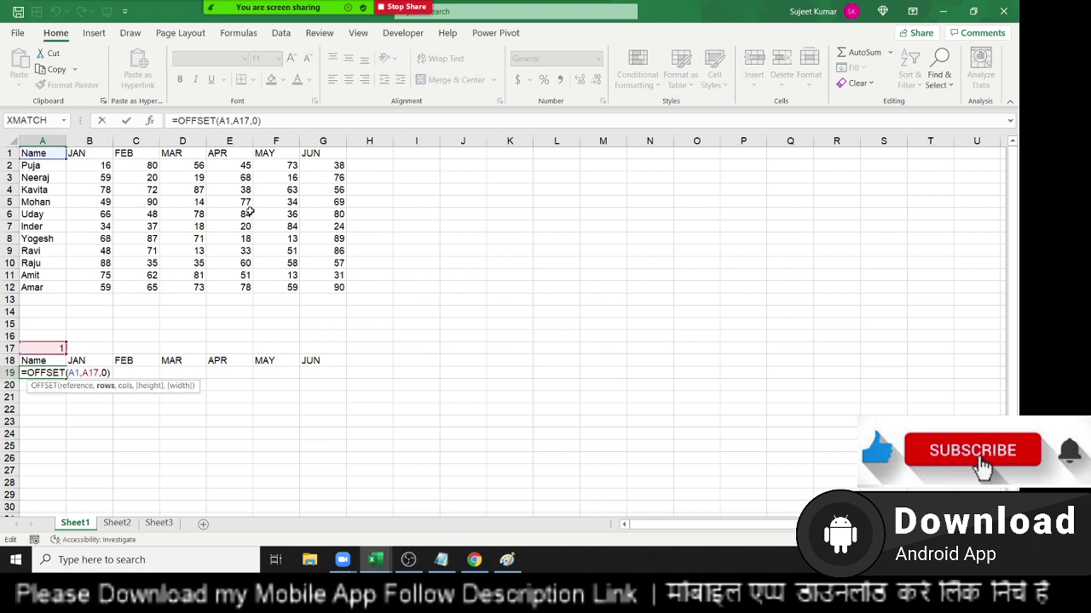
key("F4")
key("Return")
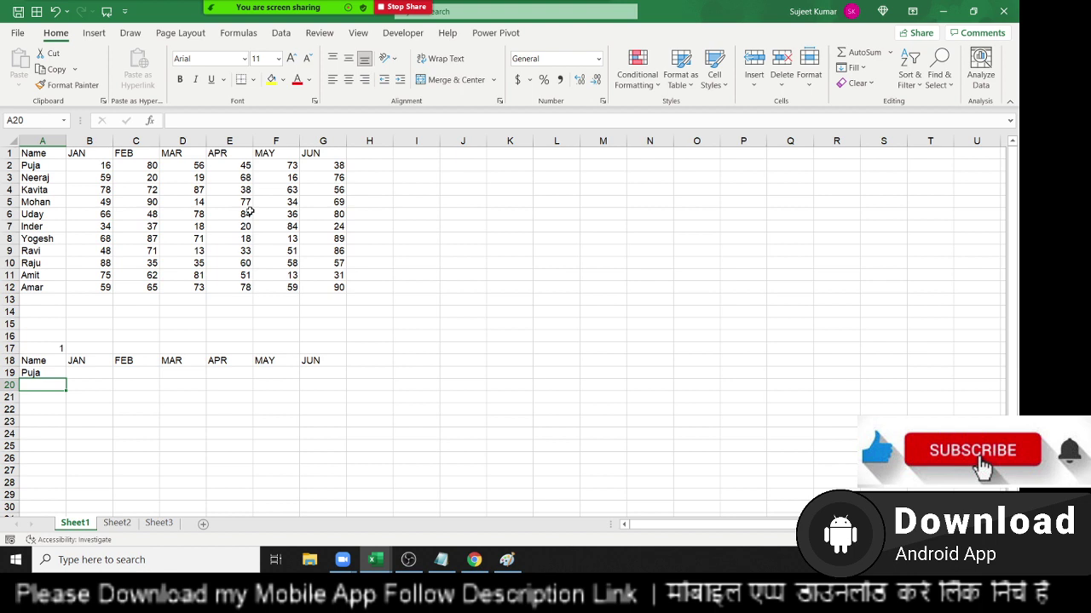
key("Up")
key("shift+Right")
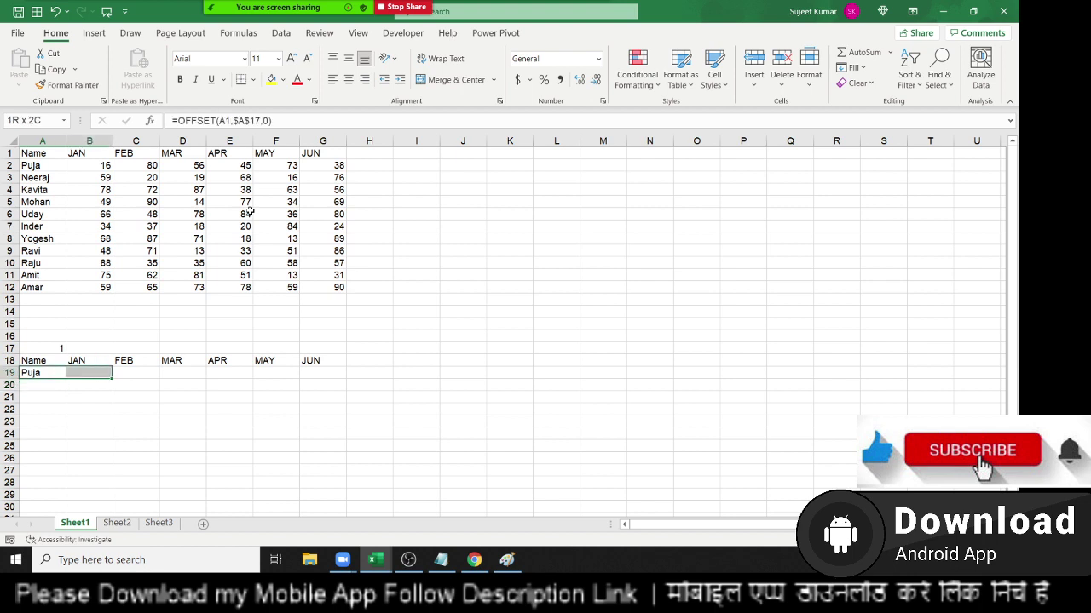
key("shift+Right")
key("shift+Right")
key("shift+Right")
key("shift+Right")
key("shift+Right")
key("ctrl+r")
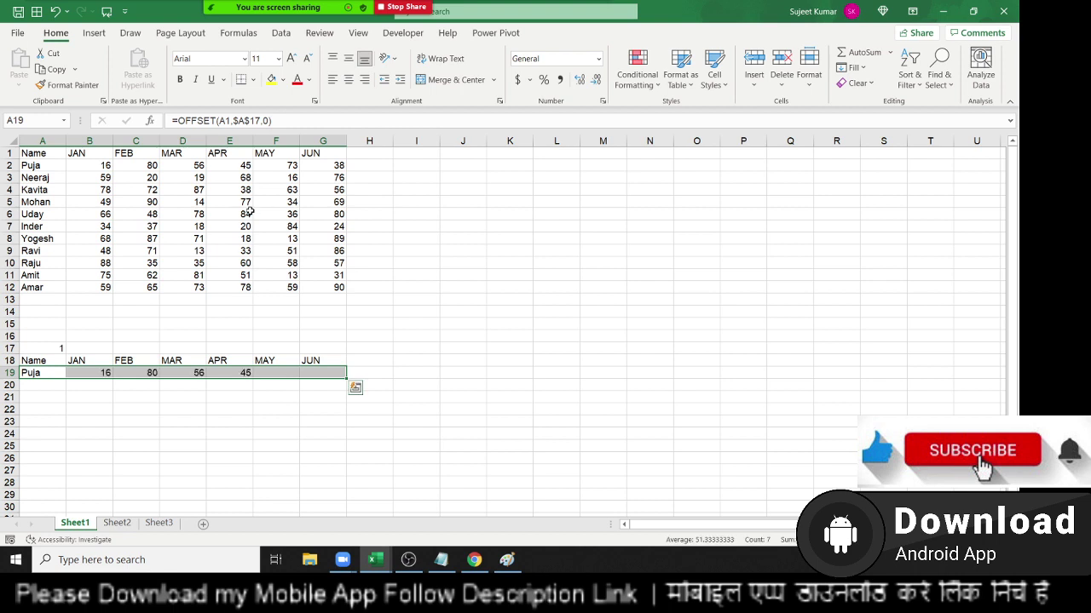
Step: Insert a column chart of A18:G19 and enlarge it beside the table across columns H–S
left_click_drag(63, 363, 317, 363)
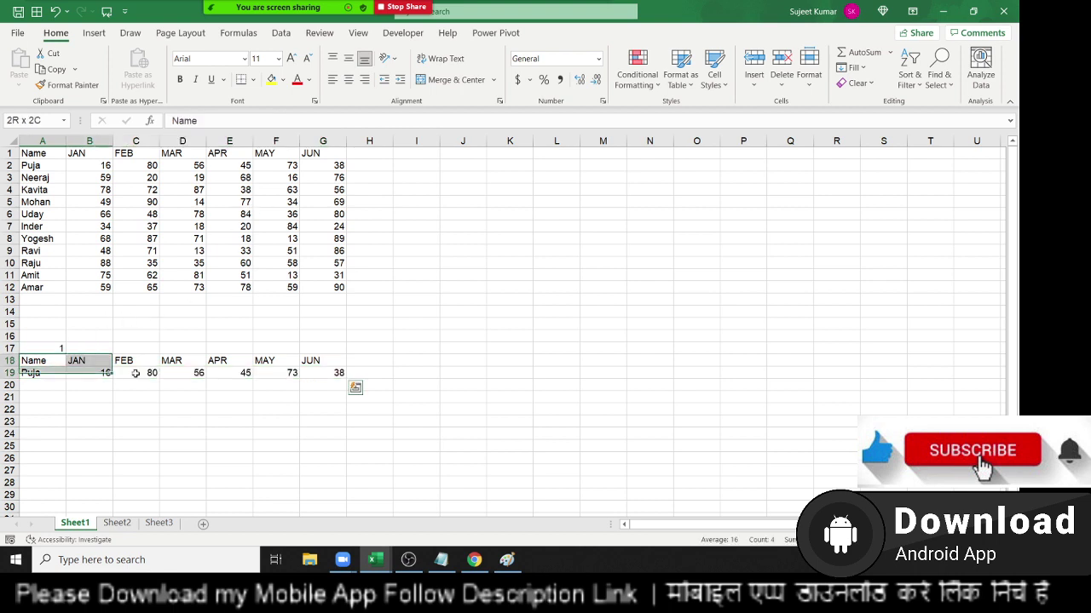
left_click(93, 33)
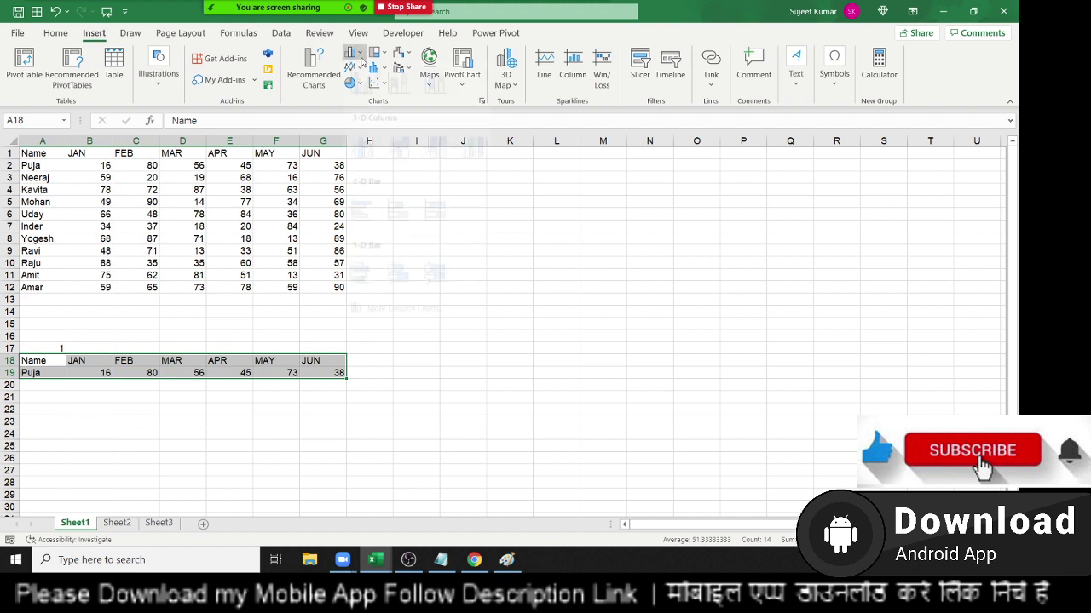
left_click(352, 53)
left_click(372, 103)
left_click_drag(416, 239, 425, 159)
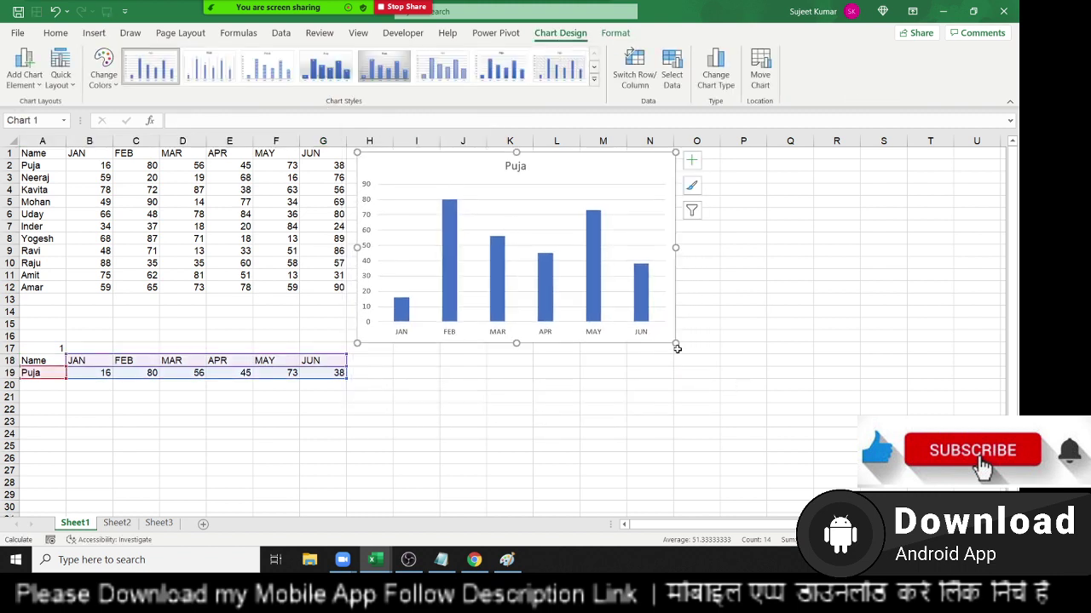
left_click_drag(675, 342, 884, 381)
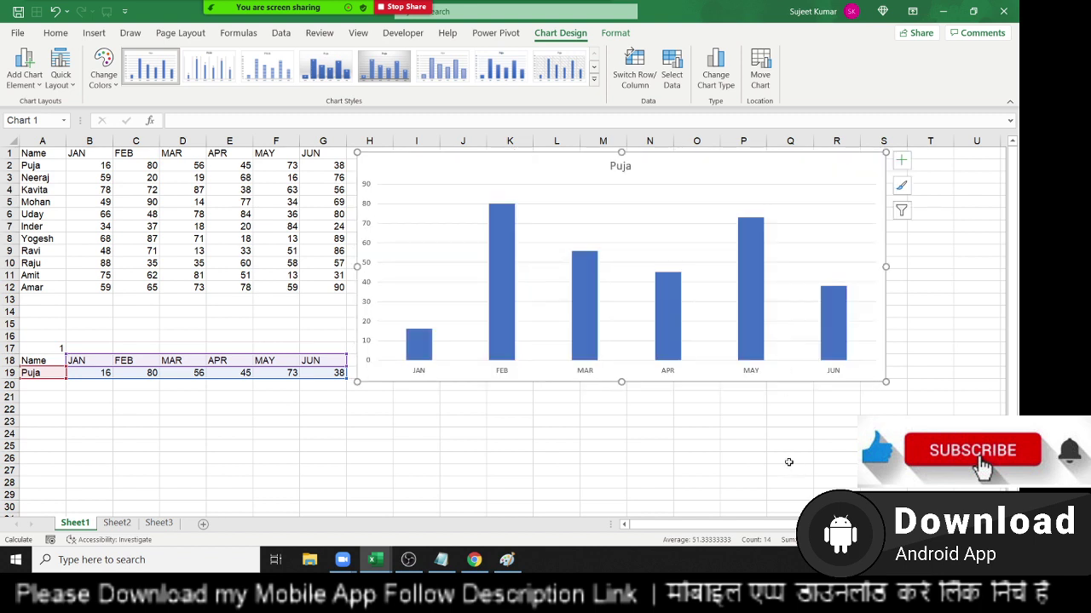
Step: Delete the chart's major gridlines, then show the Developer form controls
left_click(841, 211)
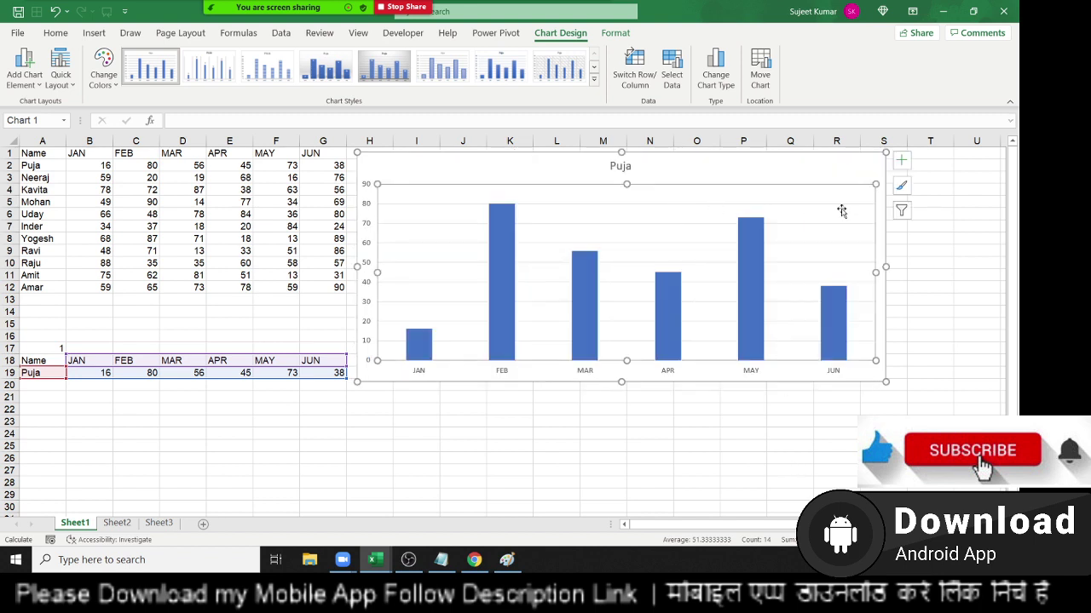
left_click(841, 207)
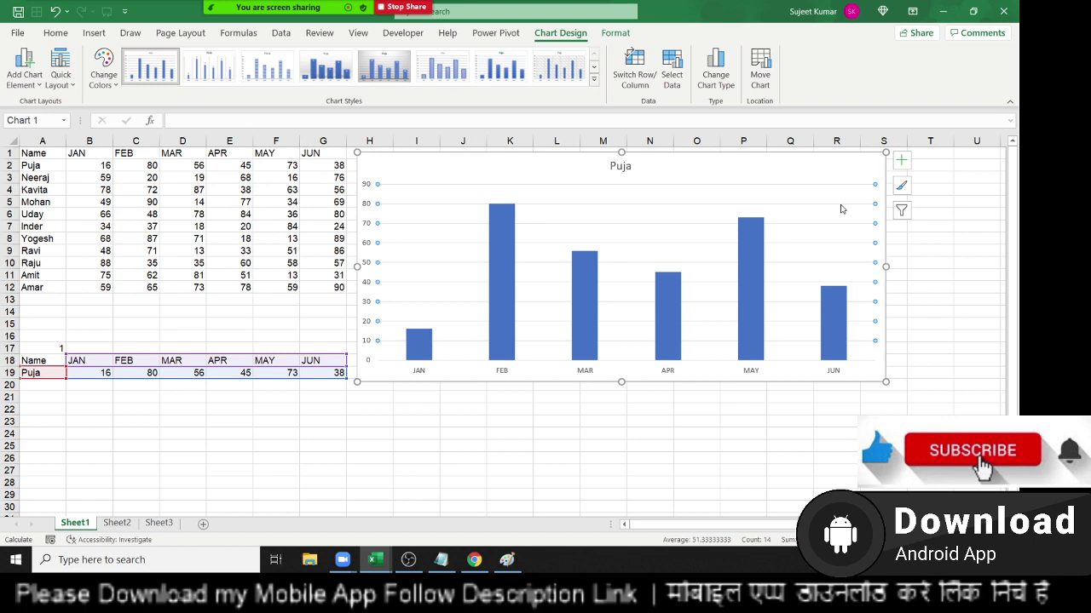
key("Delete")
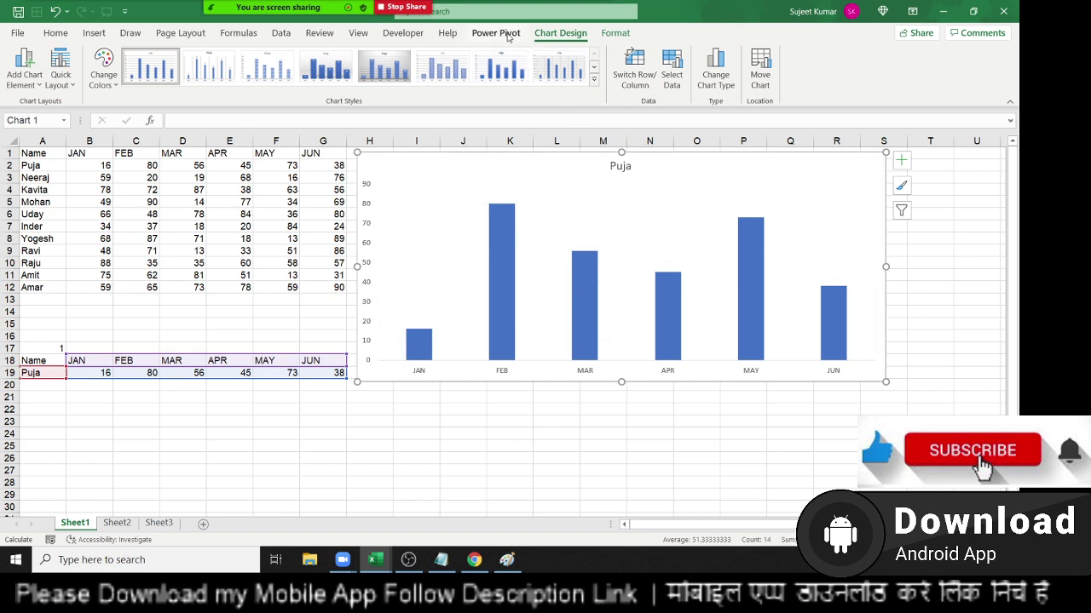
left_click(403, 33)
left_click(287, 72)
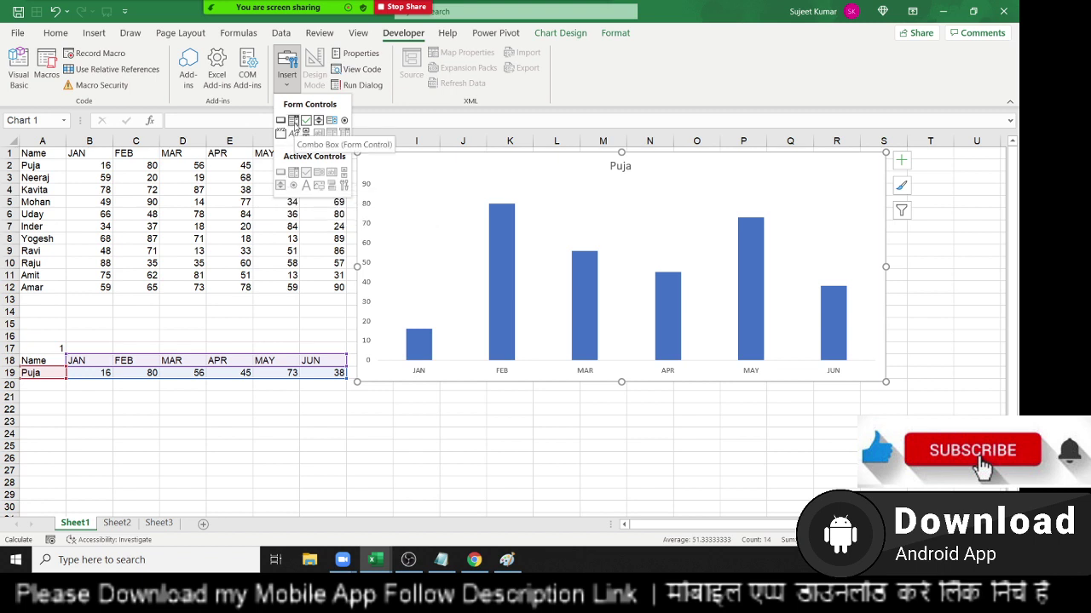
Step: Draw a Combo Box form control over the chart's top-left corner, admitting a waiting meeting participant meanwhile
left_click(293, 121)
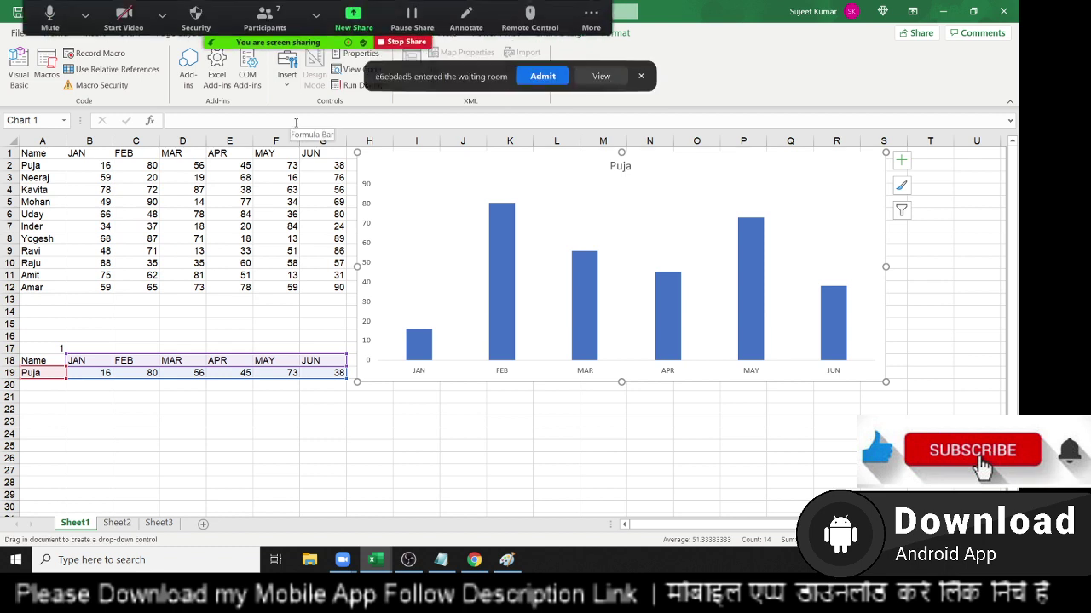
left_click(552, 81)
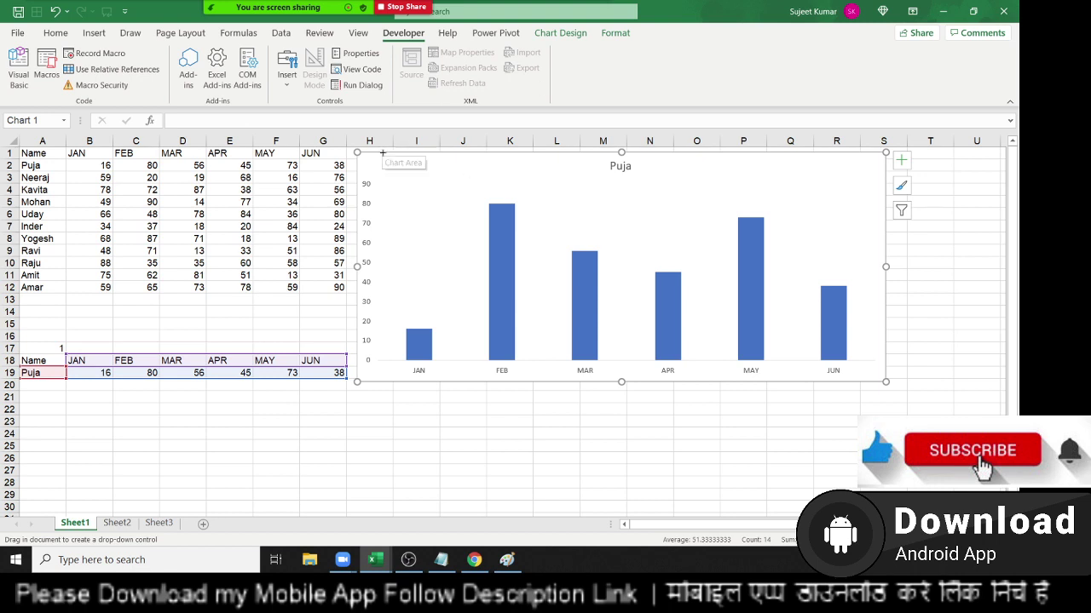
left_click_drag(389, 158, 494, 186)
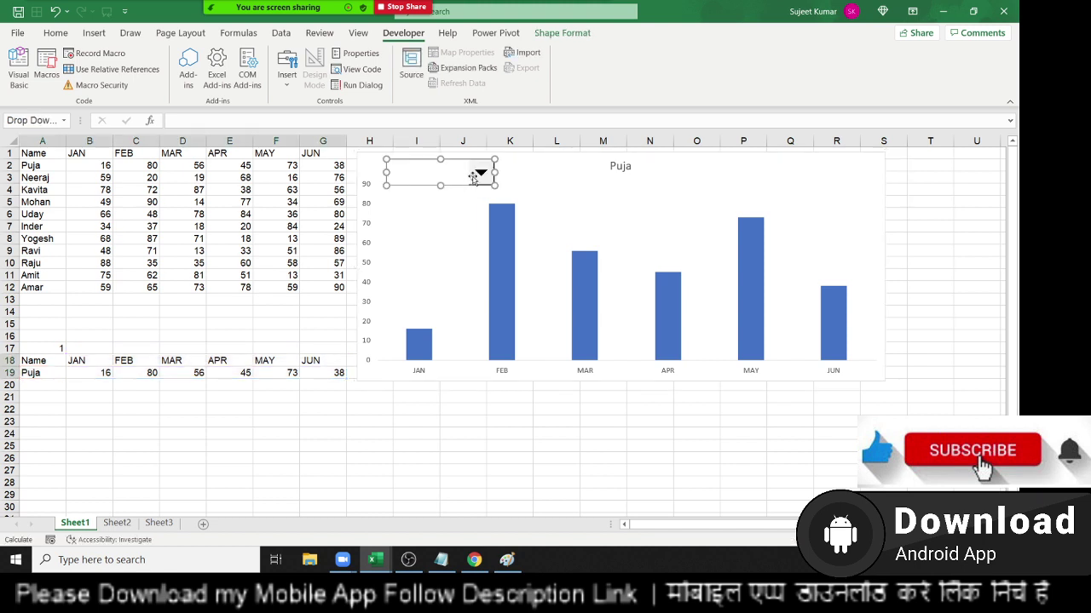
left_click(456, 182)
Step: Format the combo box with input range $A$2:$A$12, cell link $A$17 and 3-D shading
right_click(456, 182)
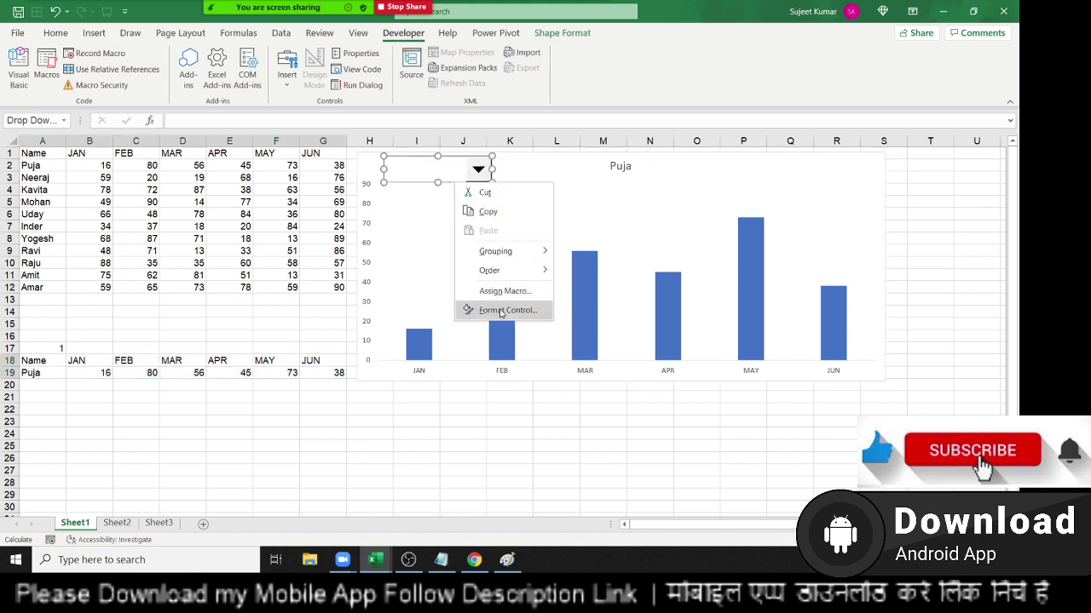
left_click(500, 311)
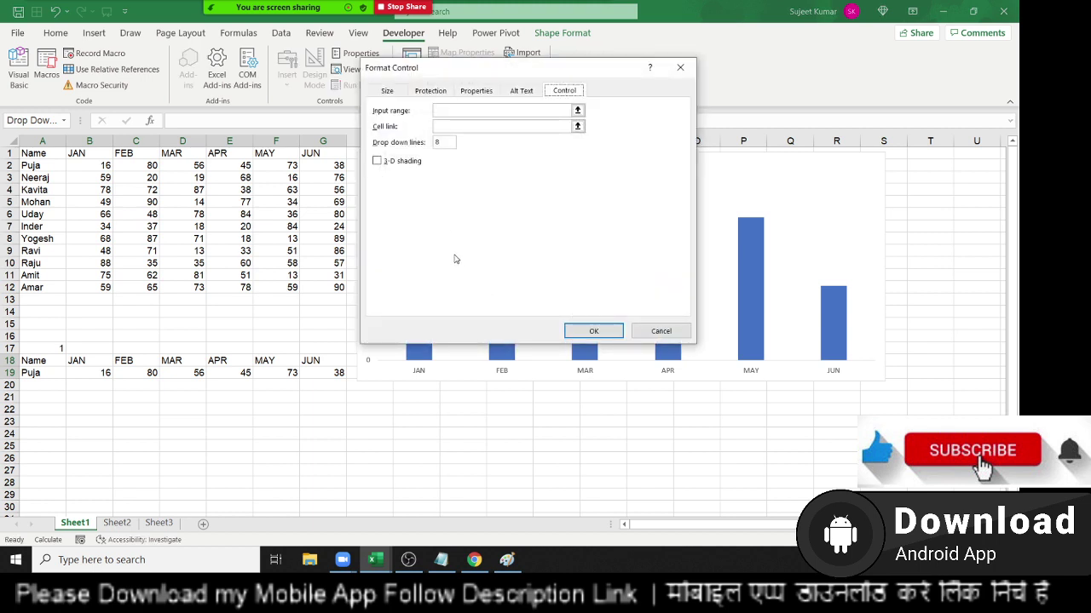
left_click(439, 110)
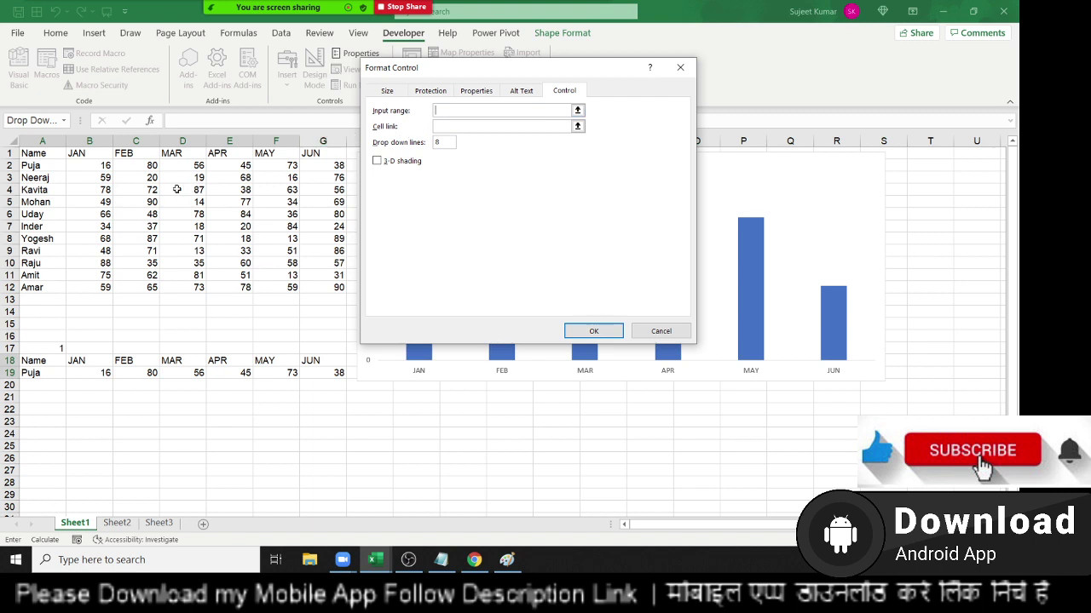
left_click_drag(38, 164, 34, 287)
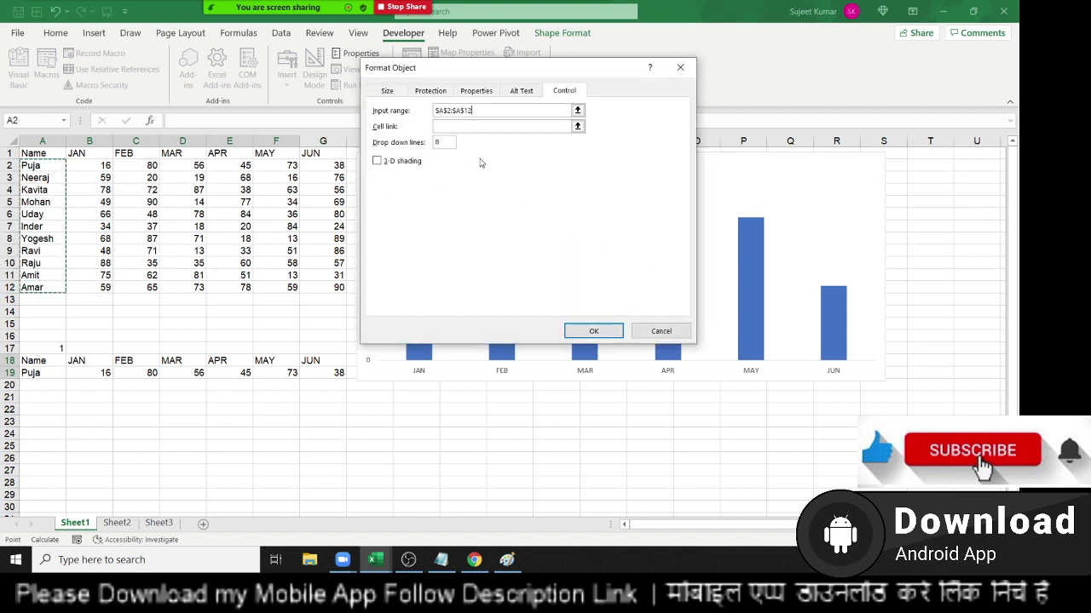
left_click(477, 128)
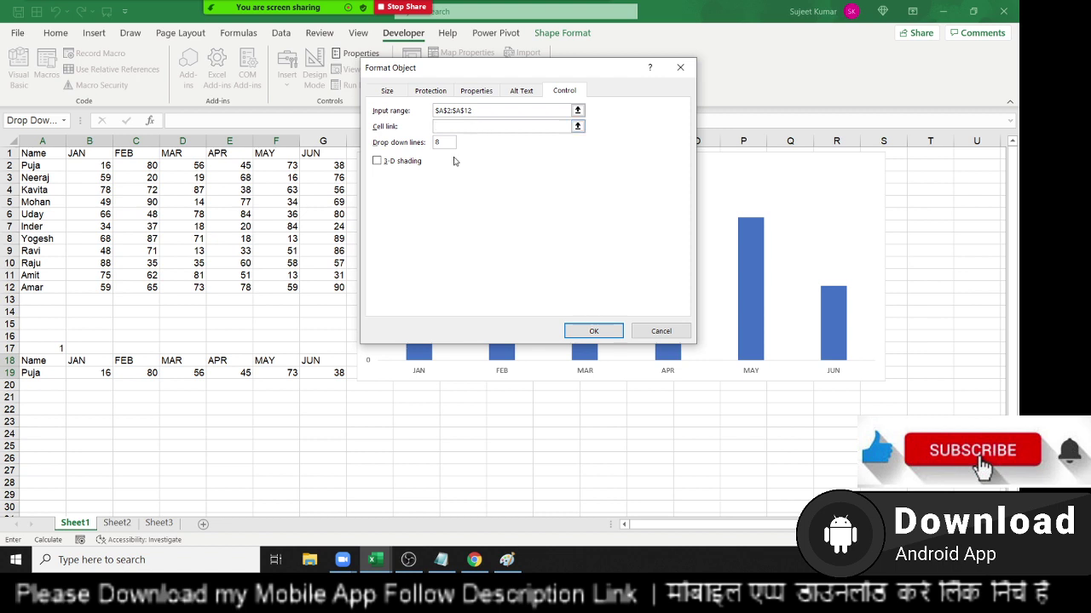
left_click(60, 344)
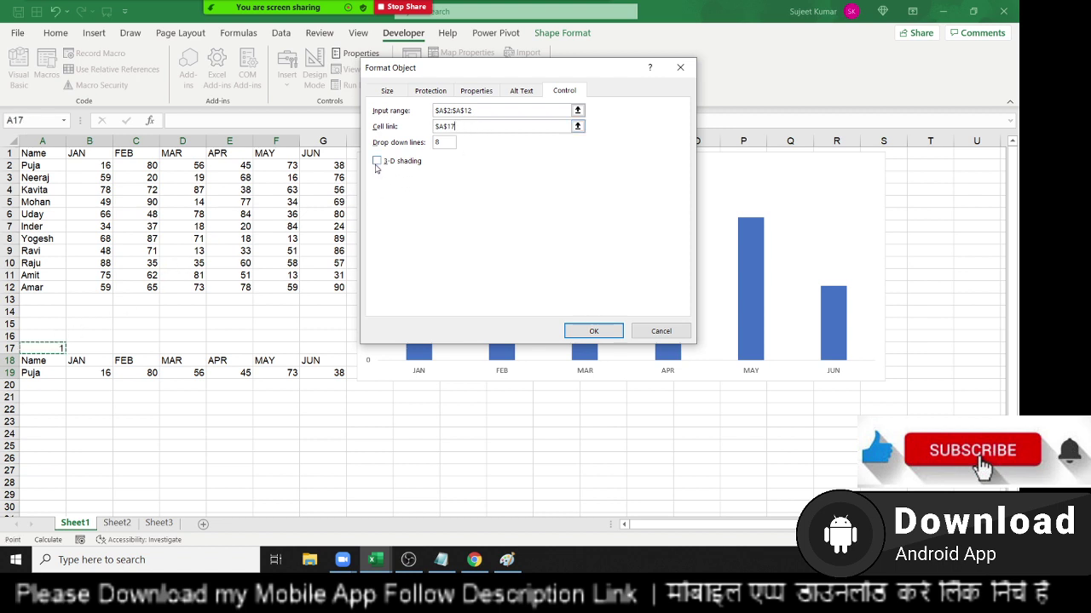
left_click(377, 161)
left_click(581, 331)
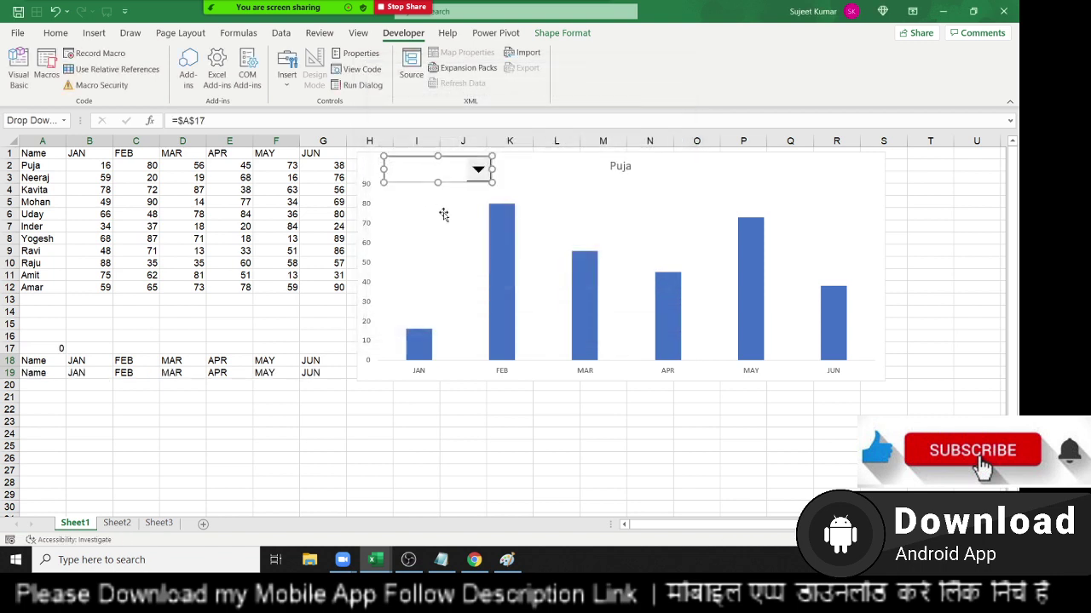
Step: Test the drop-down by choosing the first, second, then third name to update the chart
left_click(270, 280)
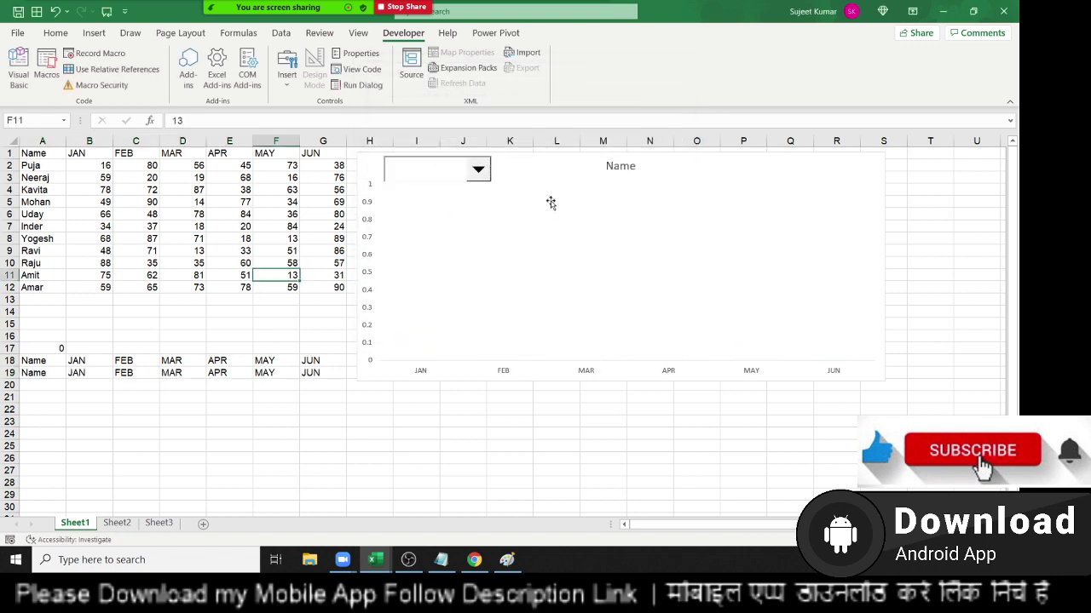
left_click(478, 172)
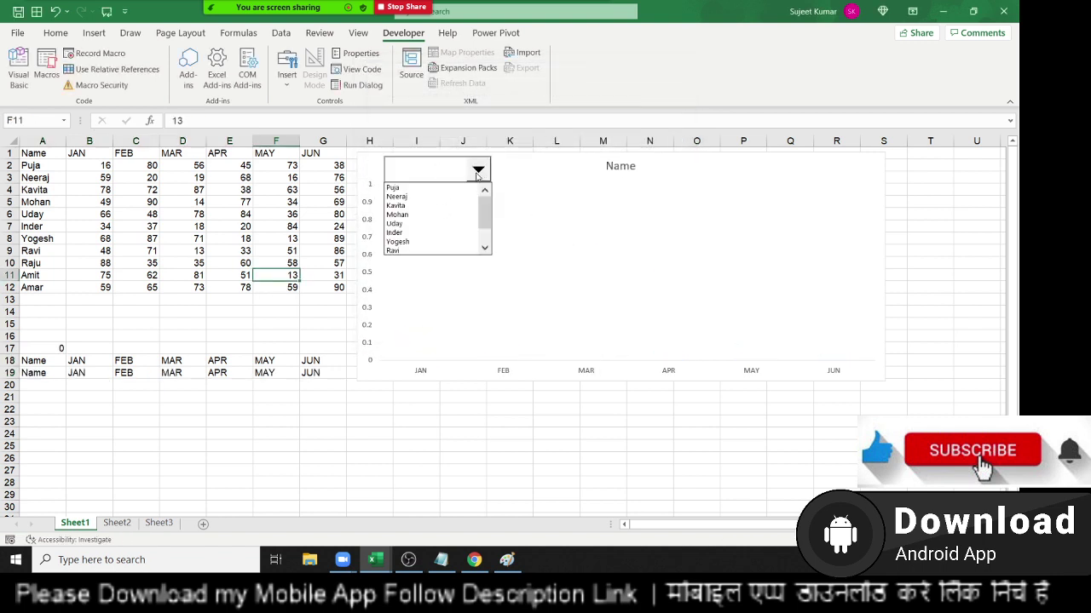
left_click(423, 188)
left_click(478, 172)
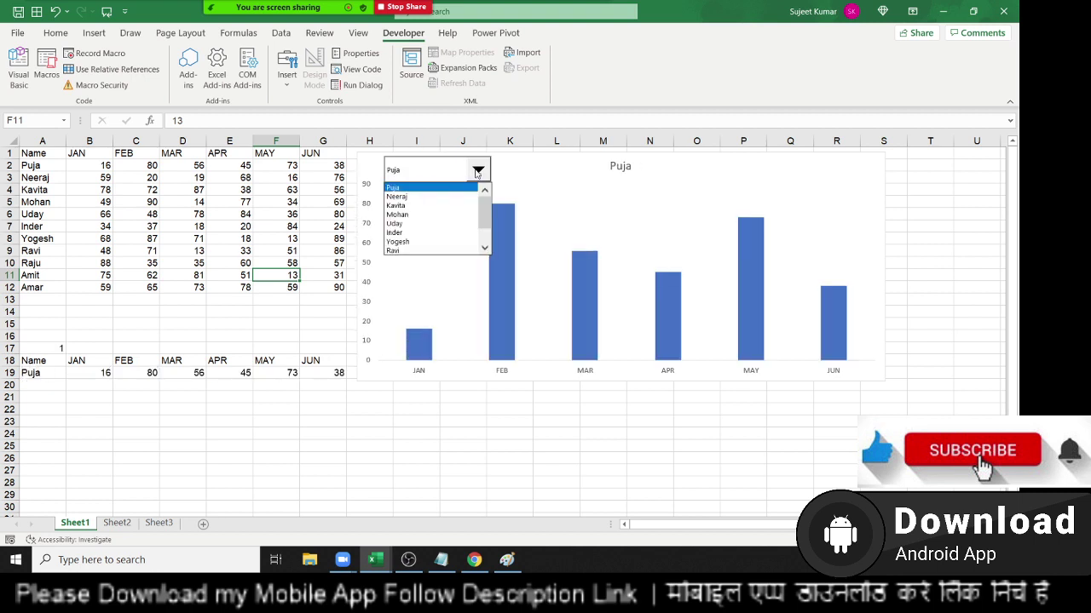
left_click(438, 198)
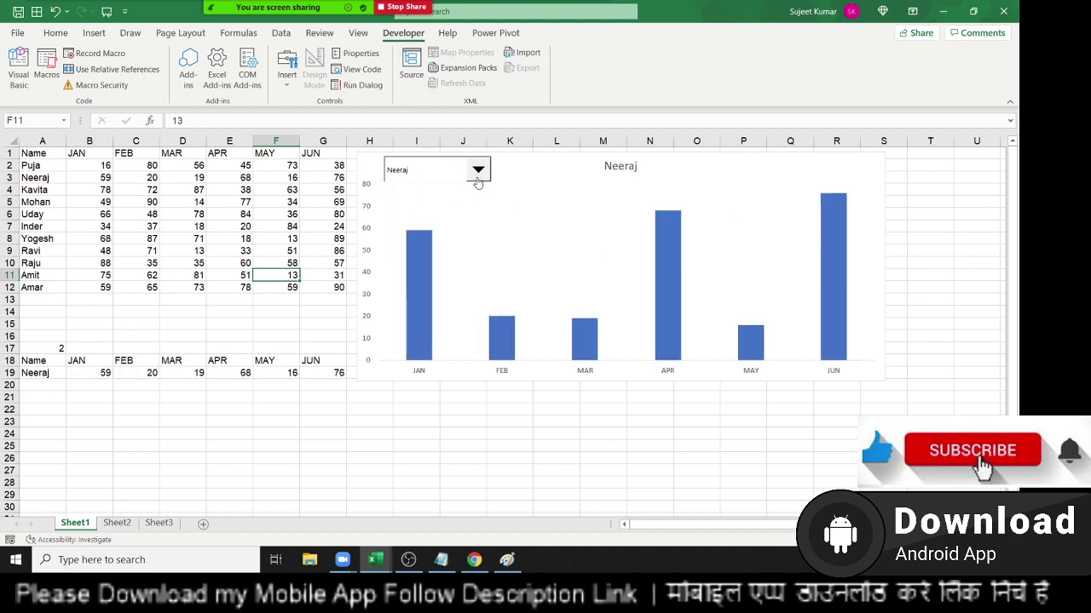
left_click(478, 172)
left_click(426, 204)
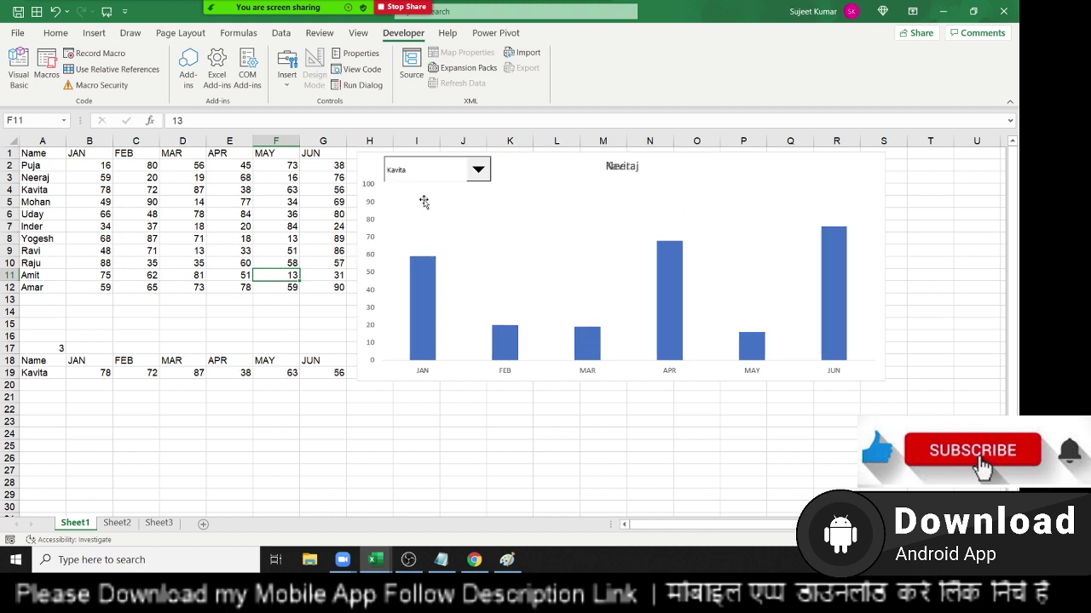
Step: Close the Zoom participants window to reveal the sheet and chart
mouse_move(296, 19)
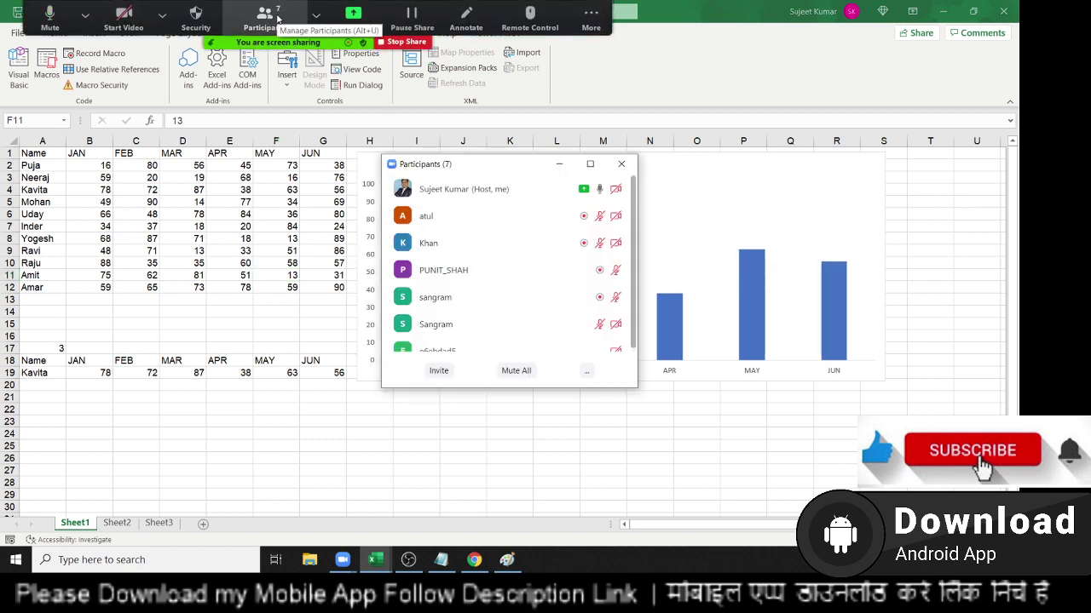
mouse_move(553, 241)
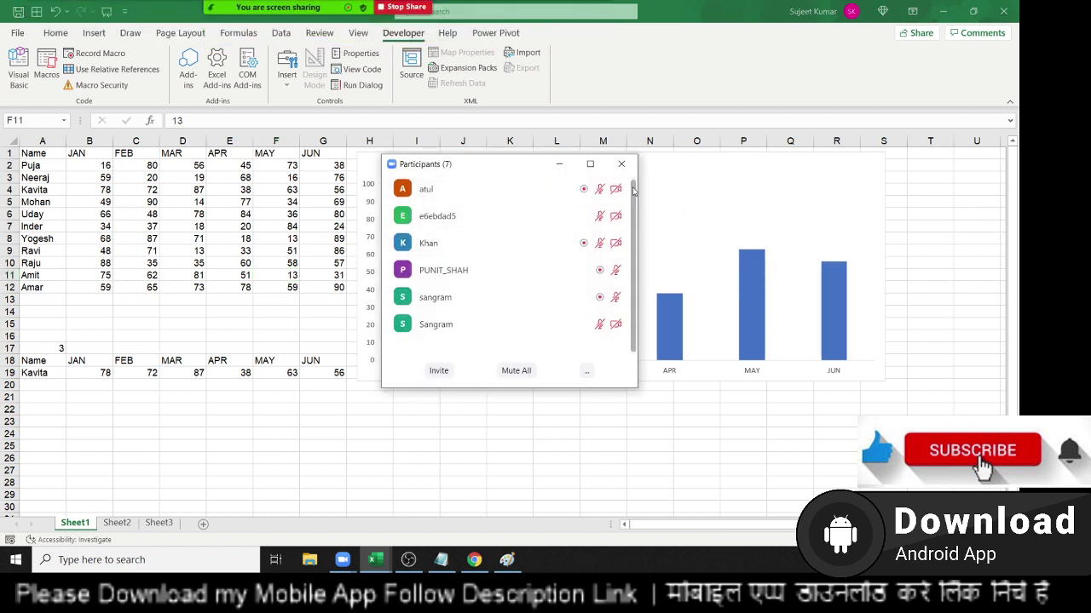
left_click(618, 327)
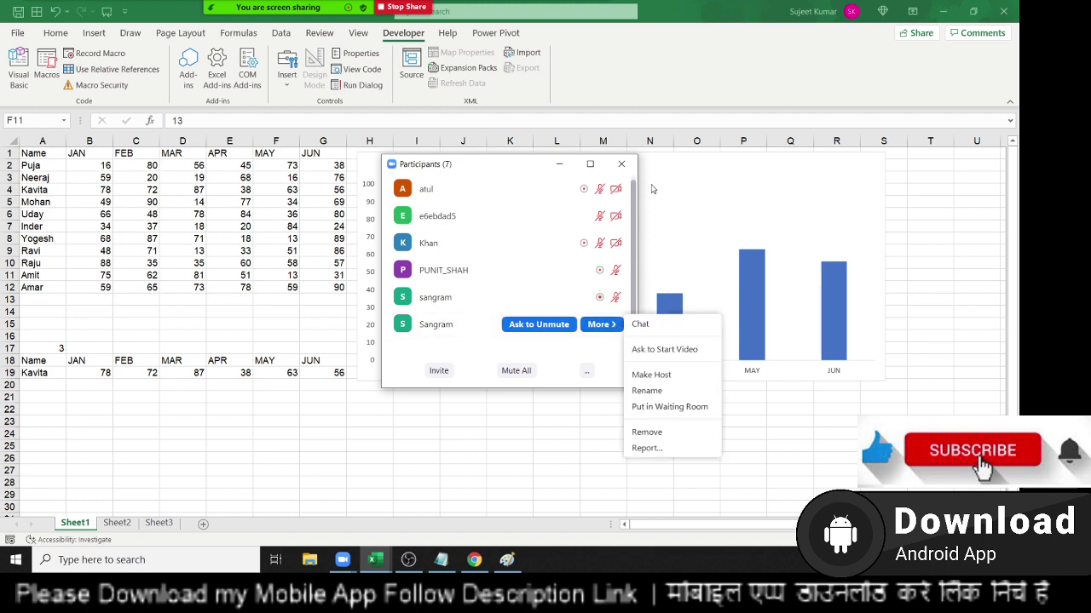
left_click(621, 163)
left_click(621, 164)
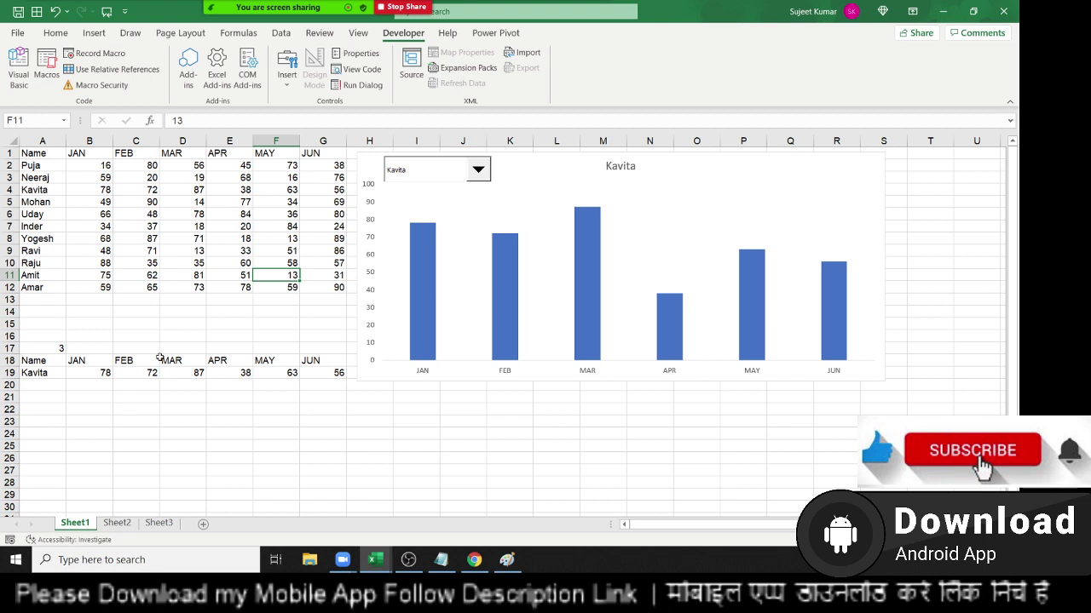
Step: Type the label Target into A13 below the sales table
left_click(57, 384)
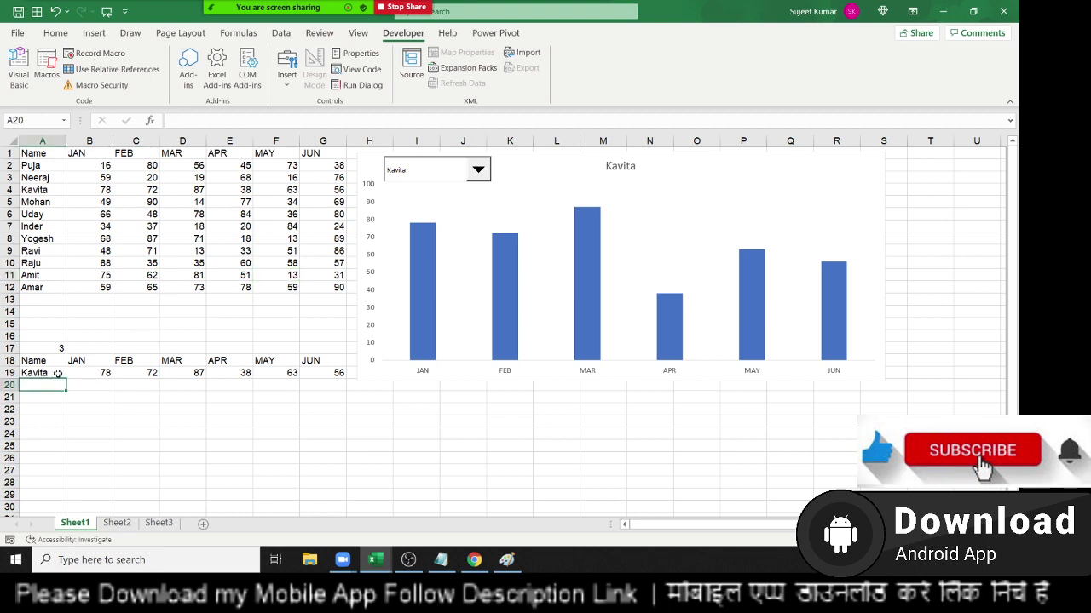
key("Up")
key("Up")
key("Up")
key("Up")
key("Up")
key("Up")
key("Up")
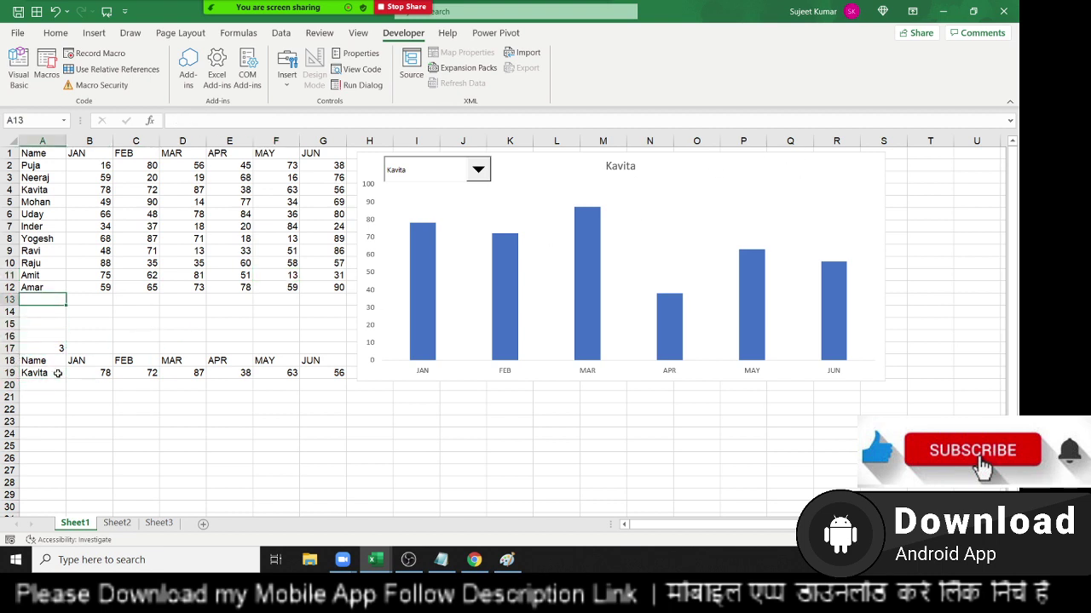
type("Tar")
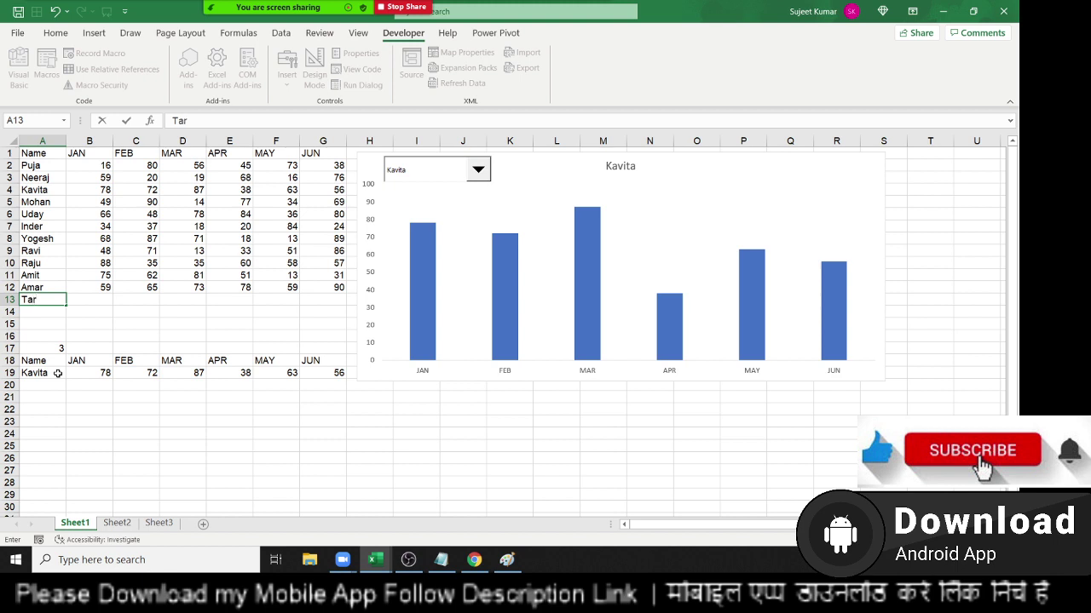
type("get")
key("Return")
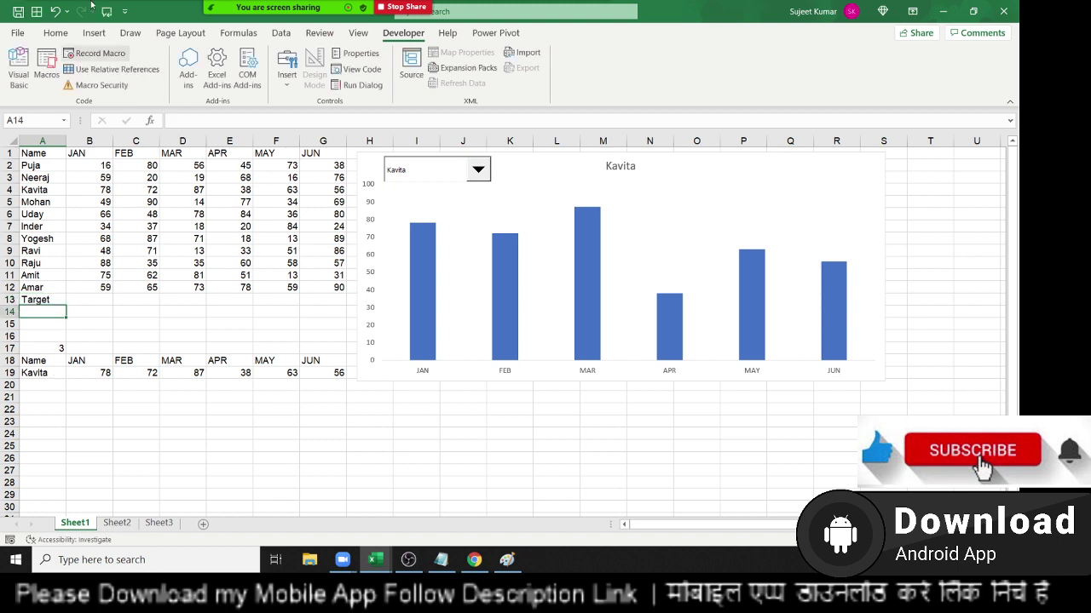
Step: Open the meeting participants list, scroll through it, and close it again
left_click(265, 16)
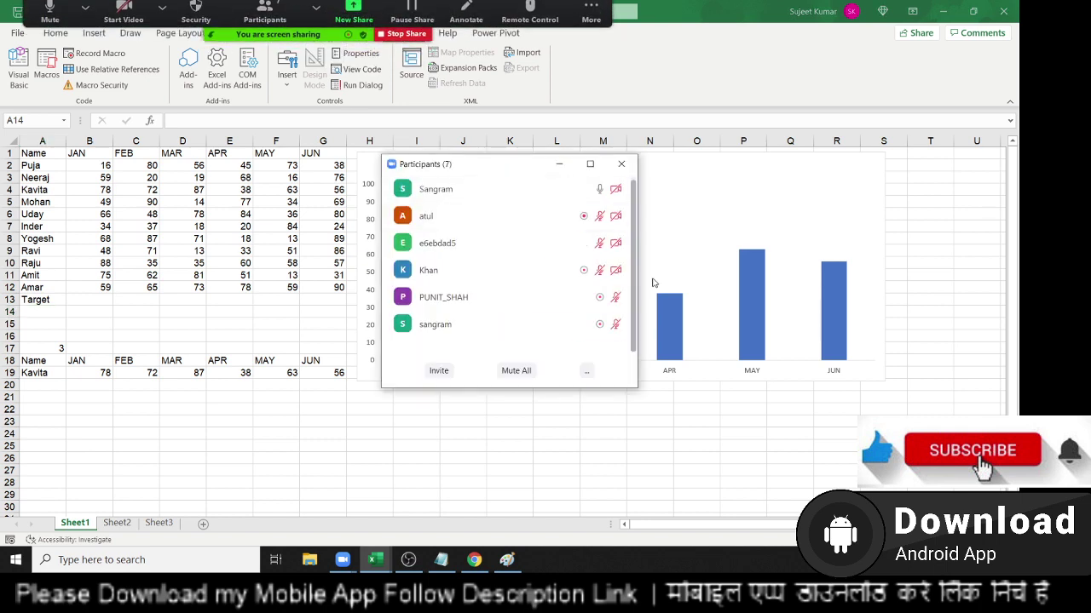
scroll(652, 286, "down", 3)
scroll(631, 296, "up", 1)
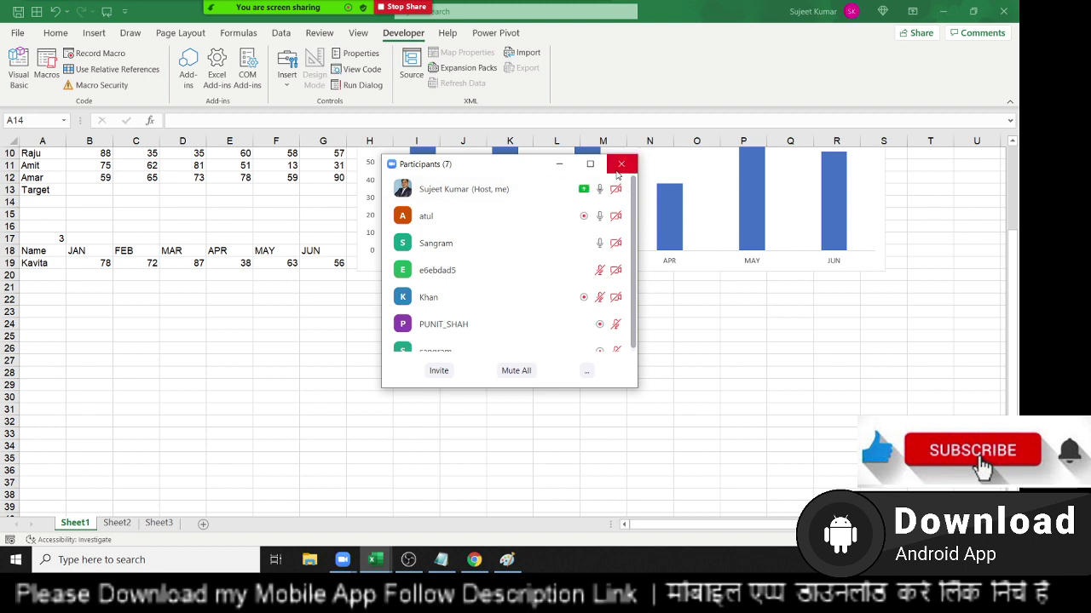
left_click(619, 168)
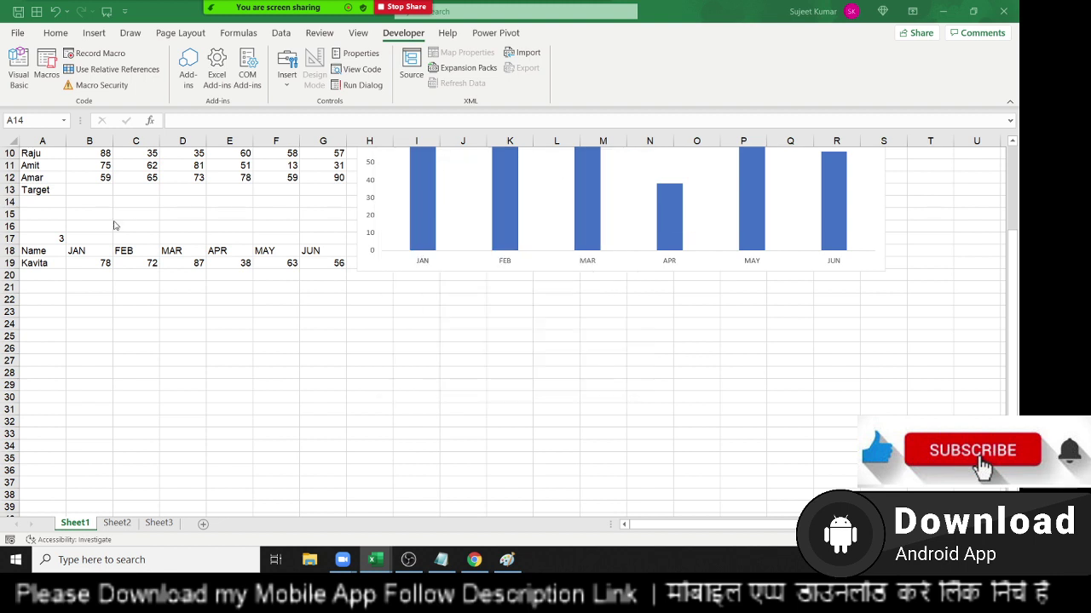
Step: Inspect the row 19 OFFSET formulas for JAN, another month and MAY
left_click(72, 266)
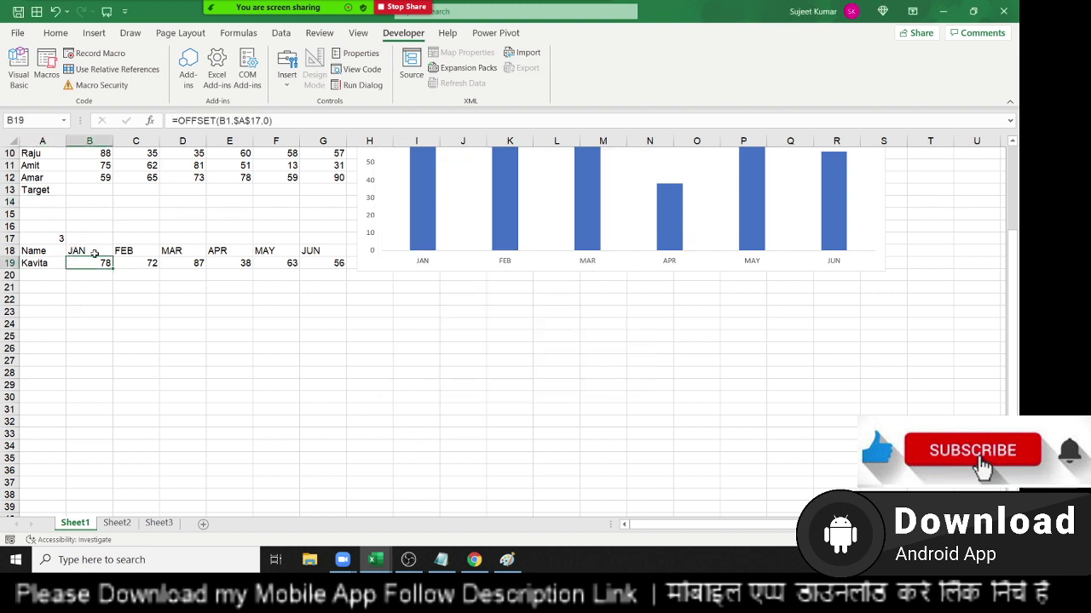
left_click(189, 264)
left_click(264, 268)
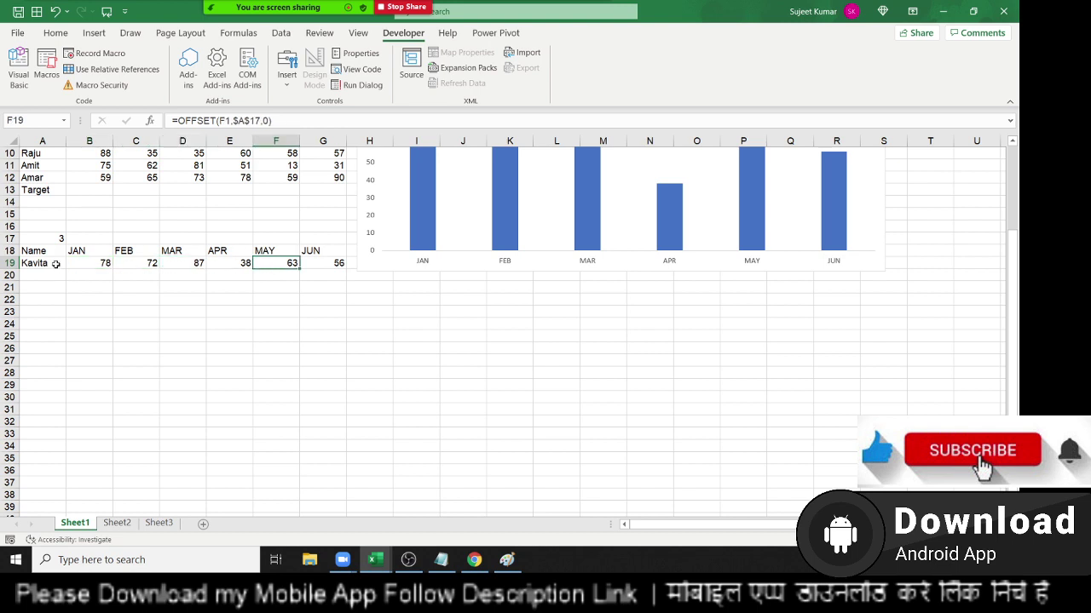
Step: Enter Target values 85, 69, 52, 45, 65 and 96 in B13 through G13
left_click(51, 192)
left_click(102, 191)
type("85")
key("Tab")
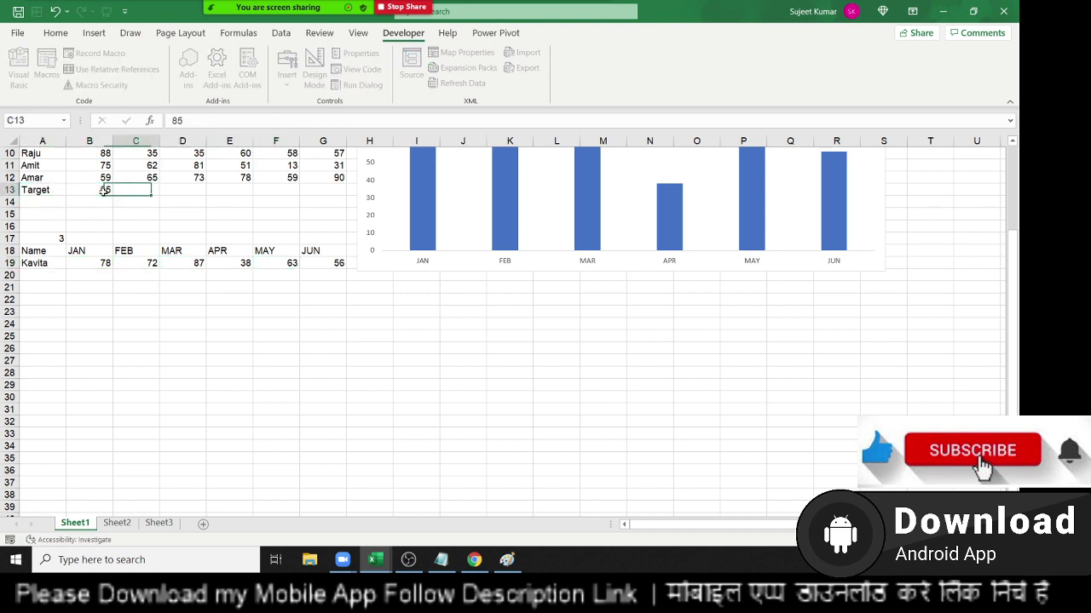
type("69")
key("Tab")
type("52")
key("Tab")
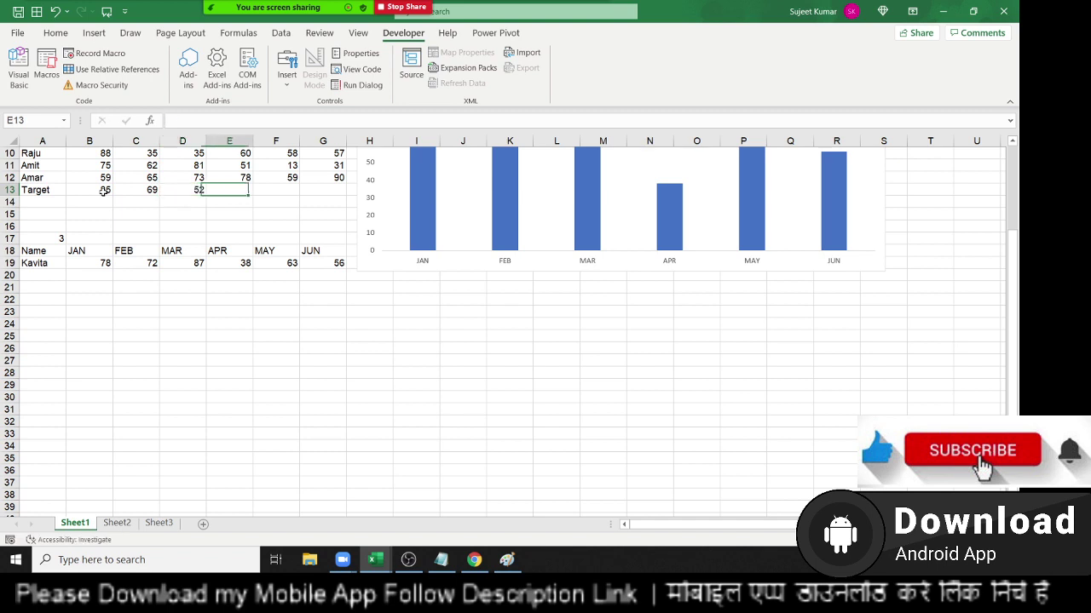
type("45")
key("Tab")
type("65")
key("Tab")
type("96")
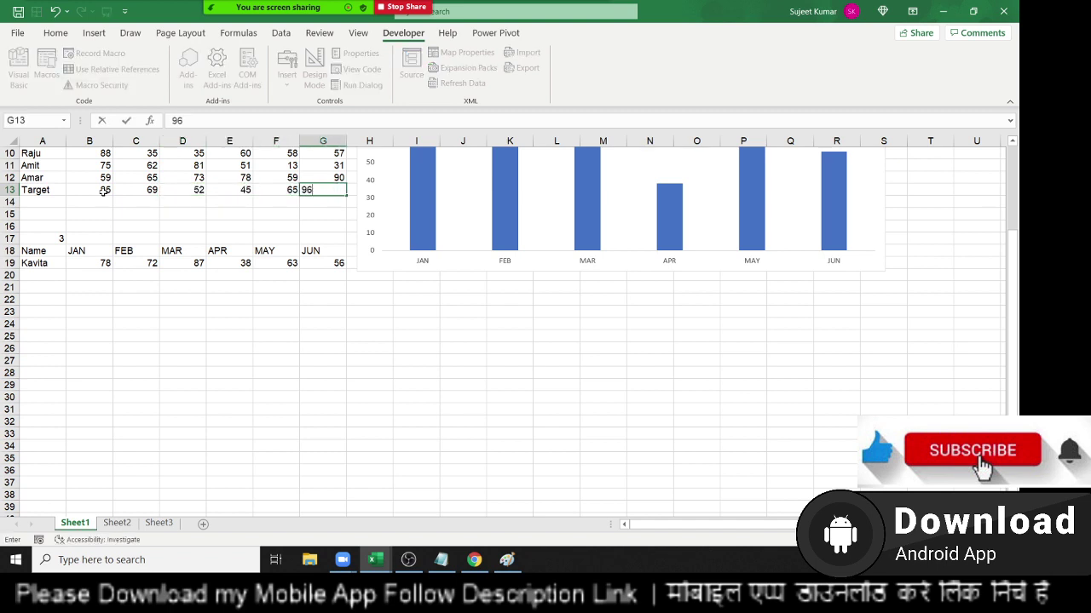
left_click(31, 280)
scroll(63, 279, "up", 1)
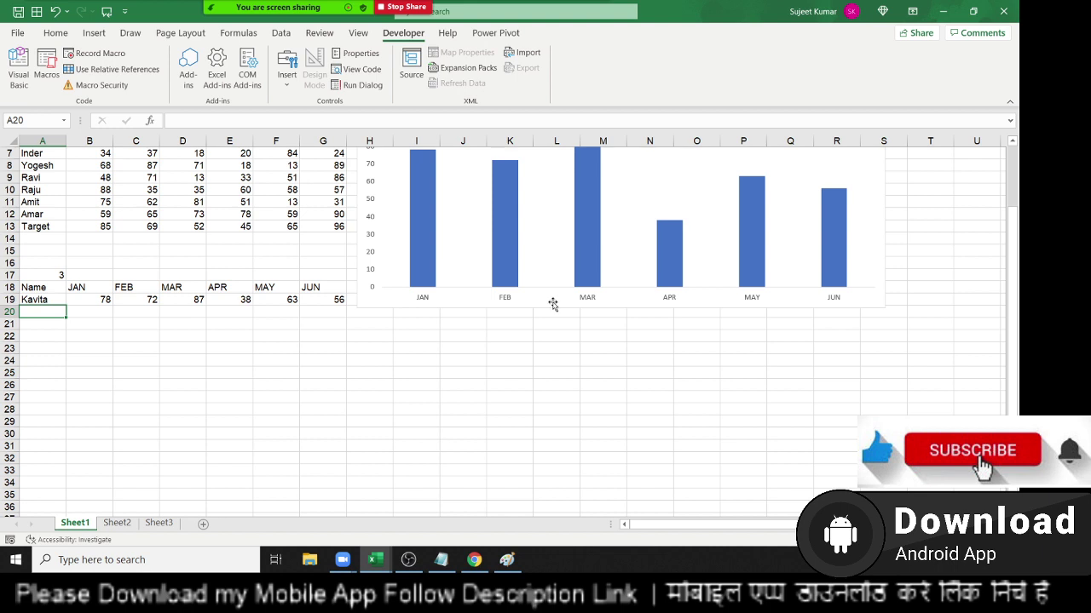
scroll(554, 305, "up", 2)
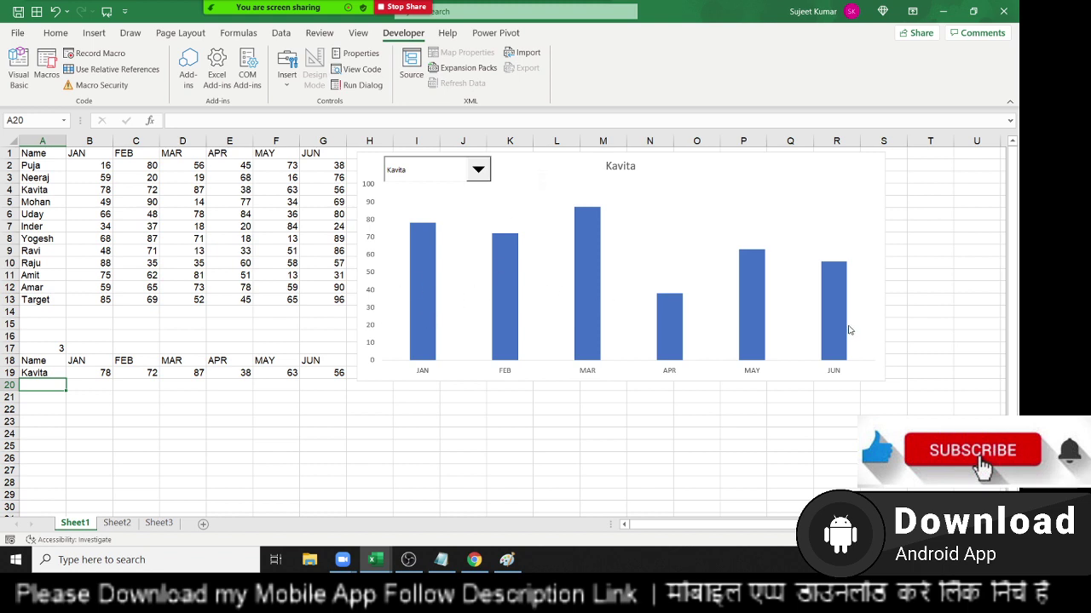
Step: Draw a Form Controls check box beside the chart's name dropdown and delete its 'Check Box 2' label
left_click(287, 72)
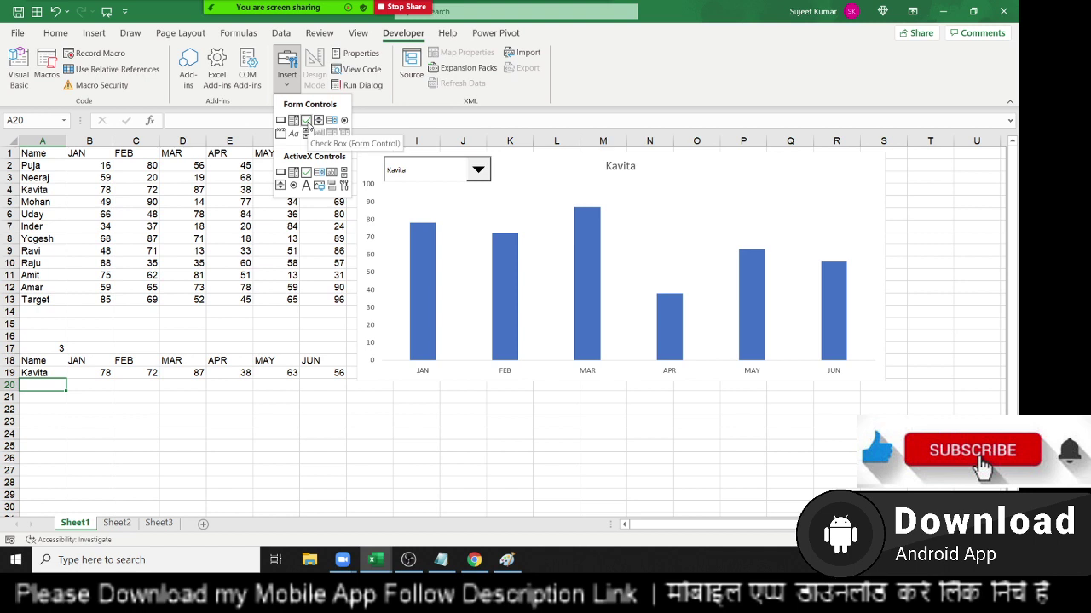
left_click(306, 121)
left_click_drag(519, 159, 594, 177)
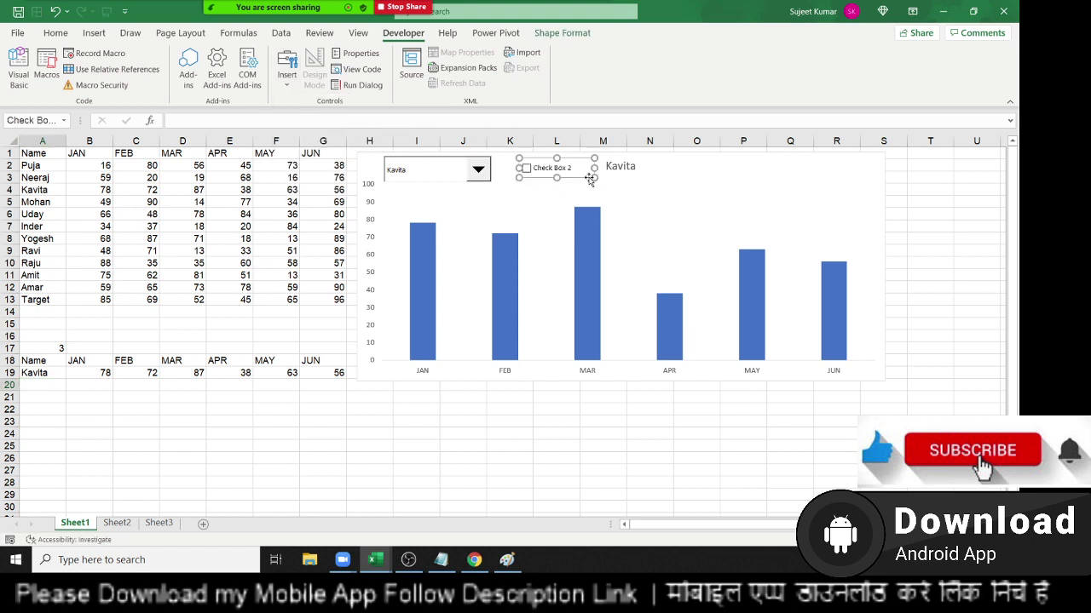
right_click(553, 170)
left_click(592, 239)
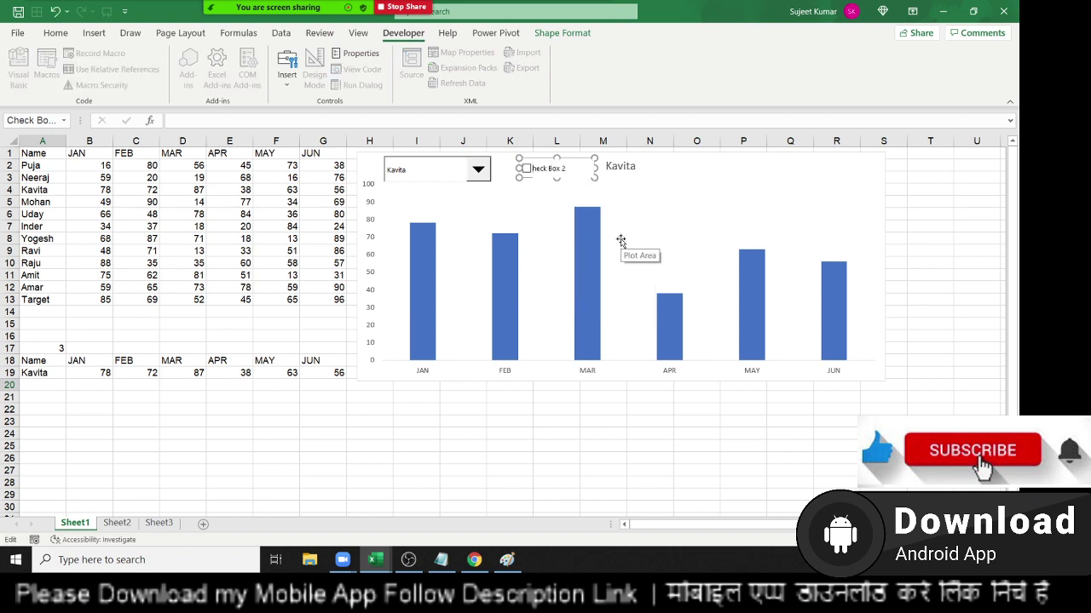
key("ctrl+a")
key("BackSpace")
Step: Set the Target check box's cell link to $B$17 in Format Control
left_click(284, 225)
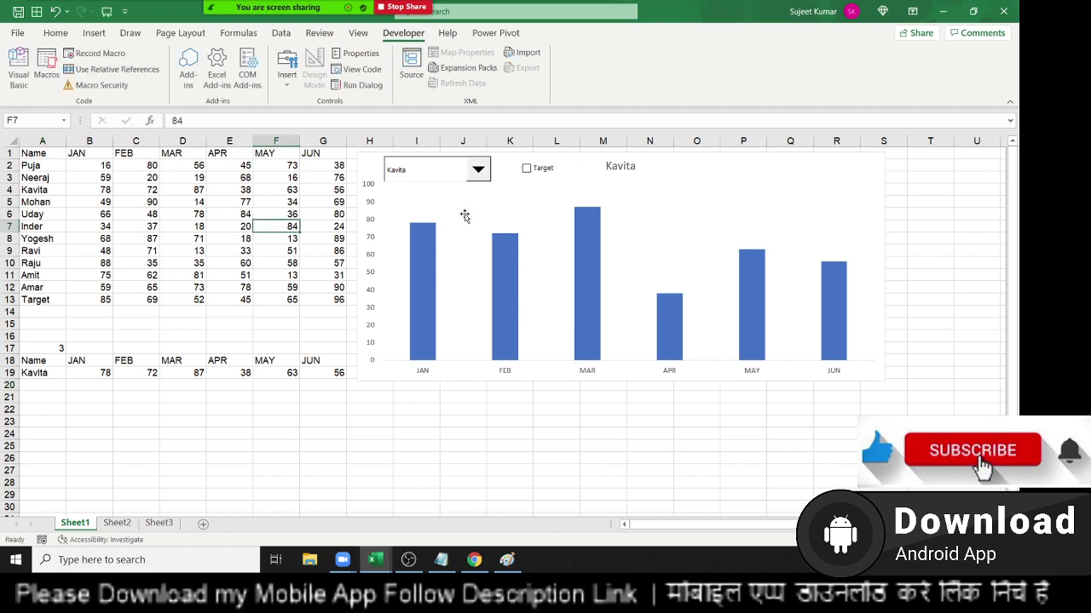
right_click(531, 173)
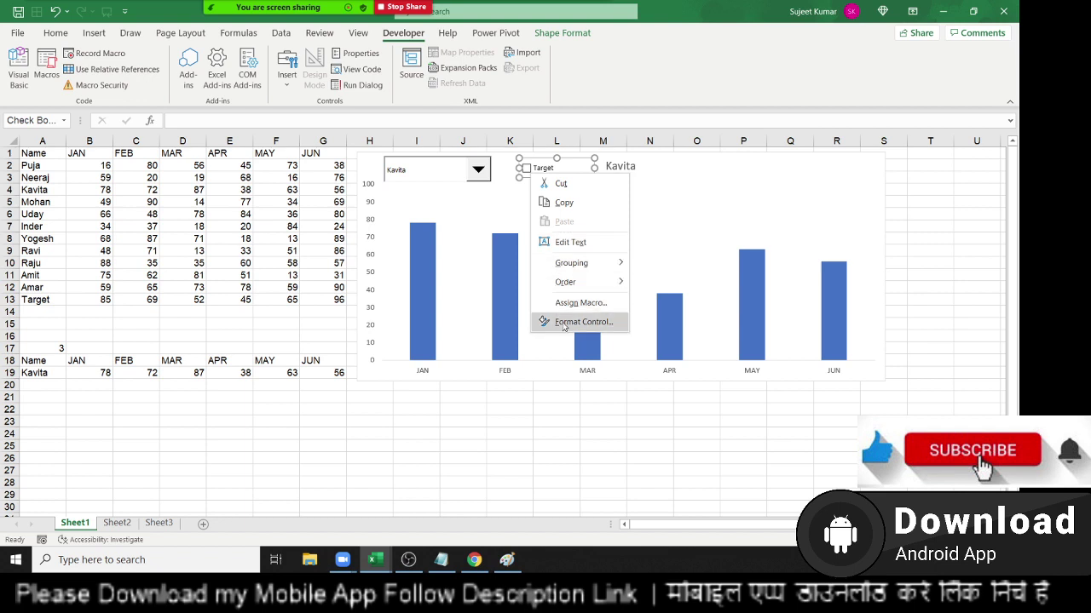
left_click(563, 322)
left_click(412, 172)
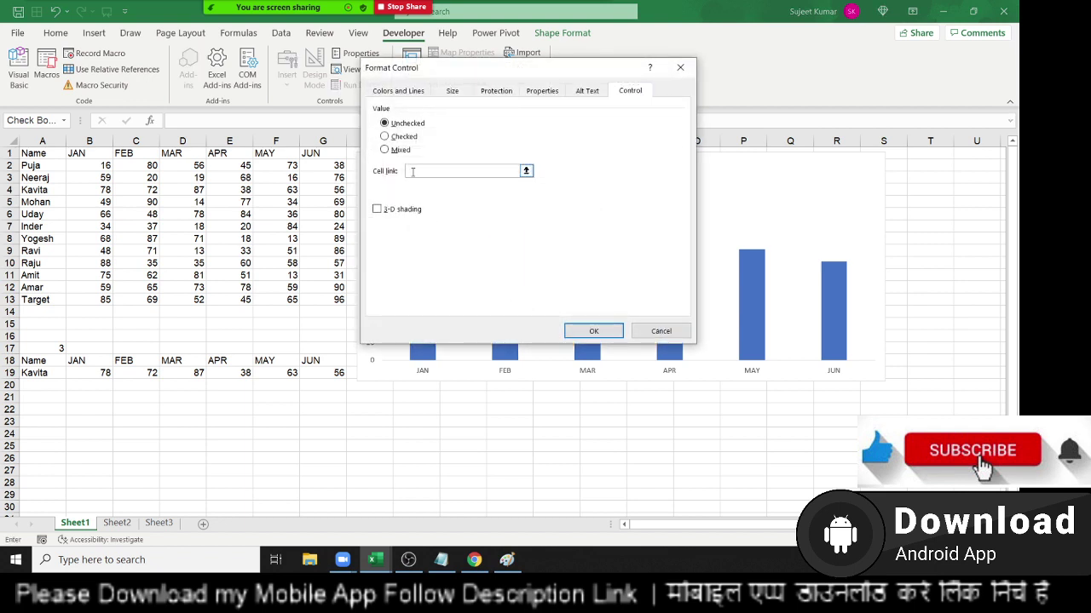
left_click(109, 350)
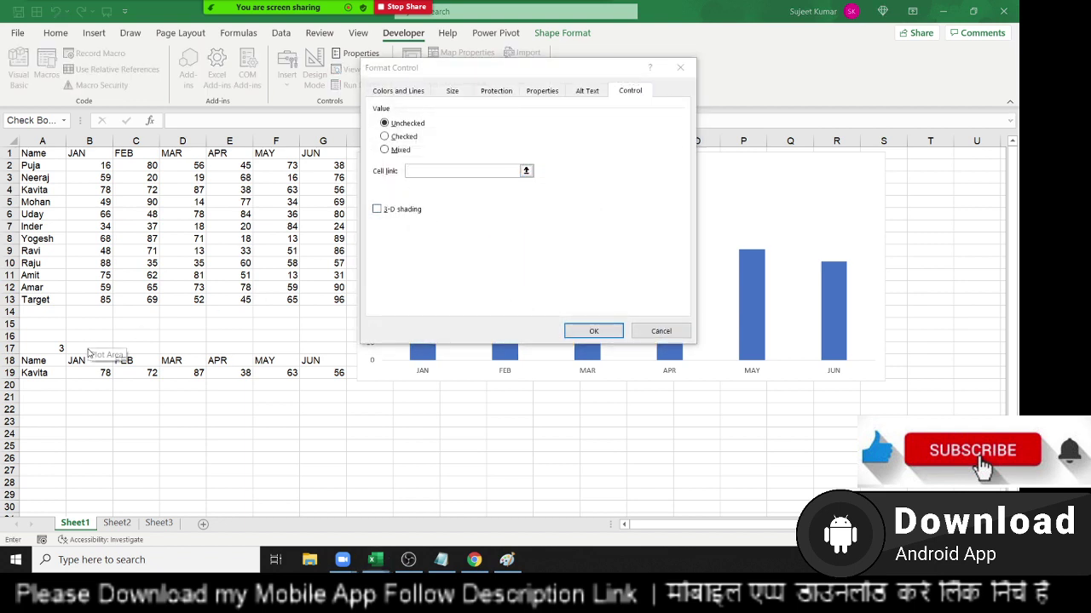
left_click(109, 349)
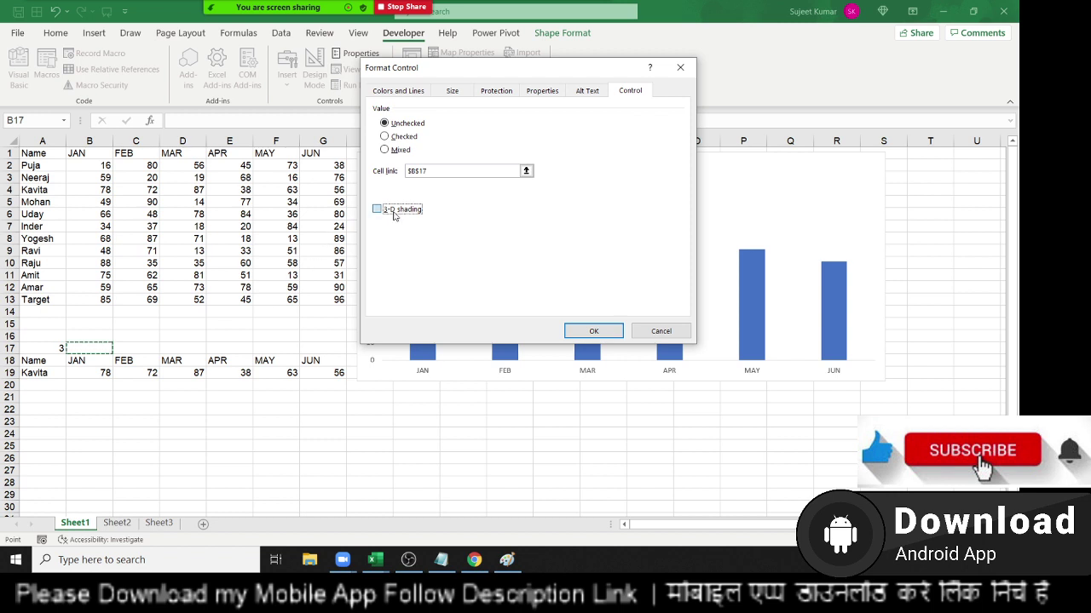
left_click(569, 331)
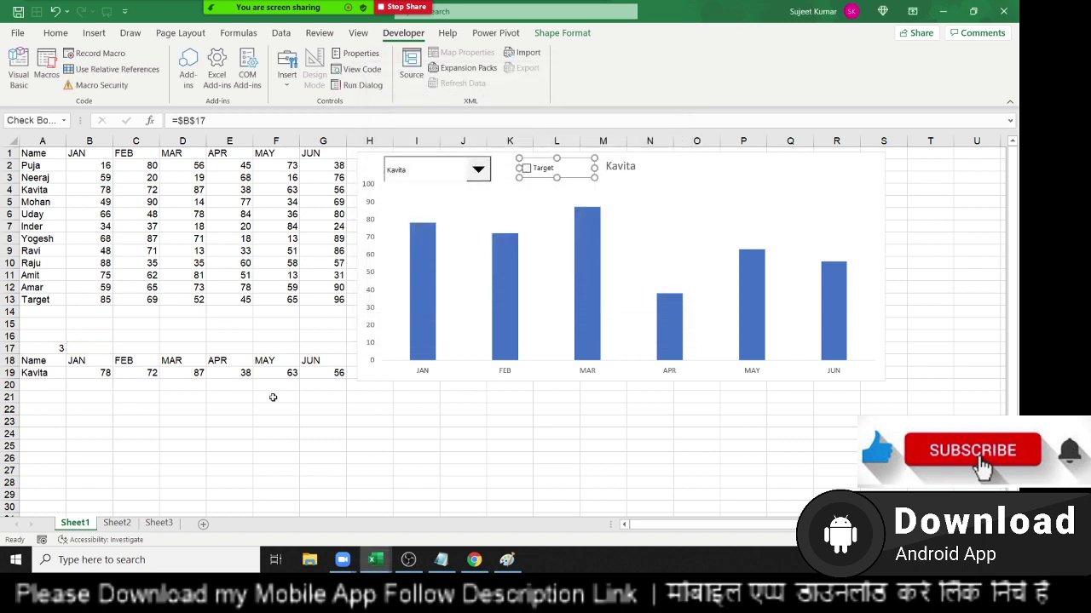
Step: Tick and untick the check box, confirming B17 switches between TRUE and FALSE
left_click(217, 424)
left_click(527, 169)
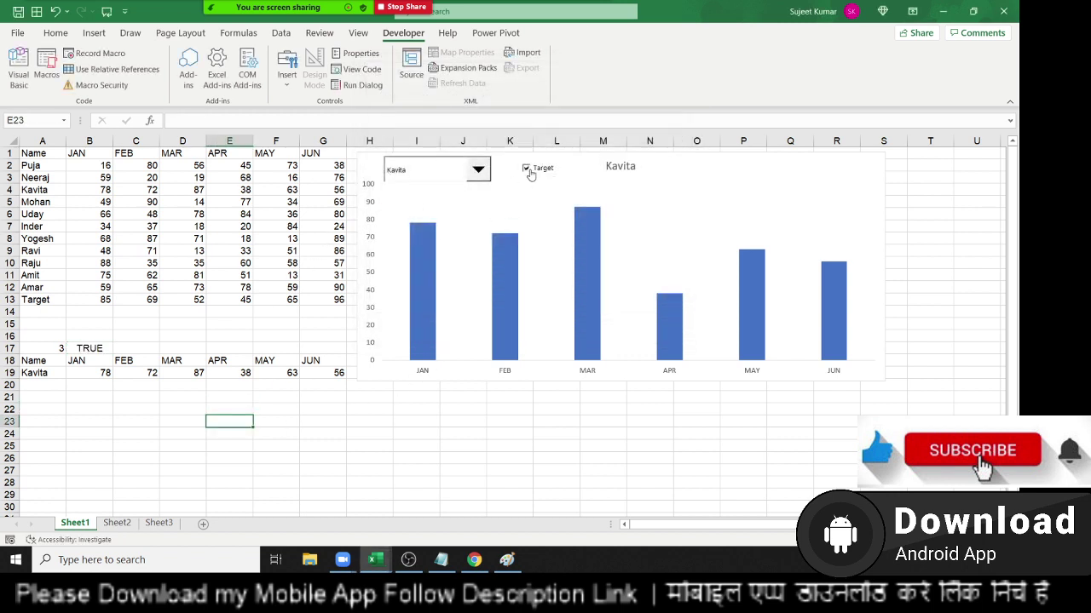
left_click(89, 347)
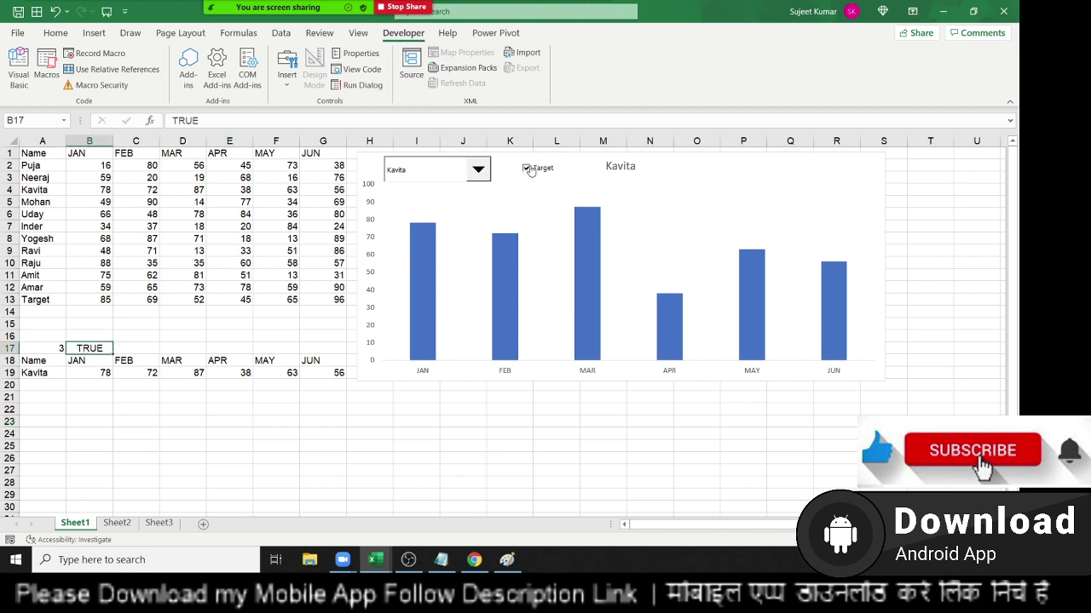
left_click(527, 168)
left_click(535, 171)
left_click(540, 171)
left_click(38, 388)
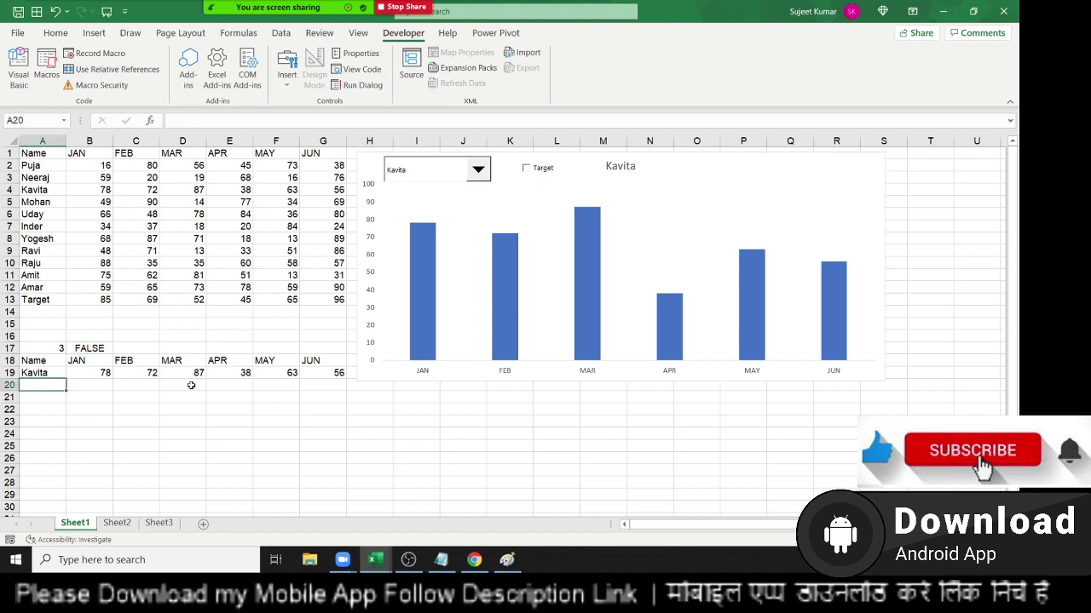
Step: In A20 enter =IF(B17,A13,"") so the Target label shows when B17 is TRUE
type("=IF")
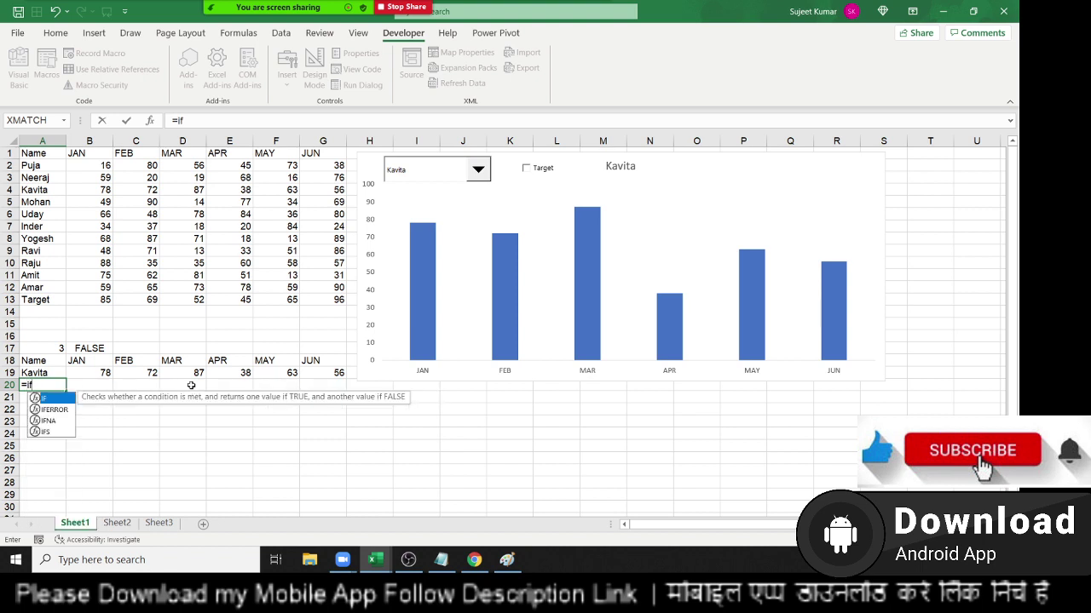
type("(")
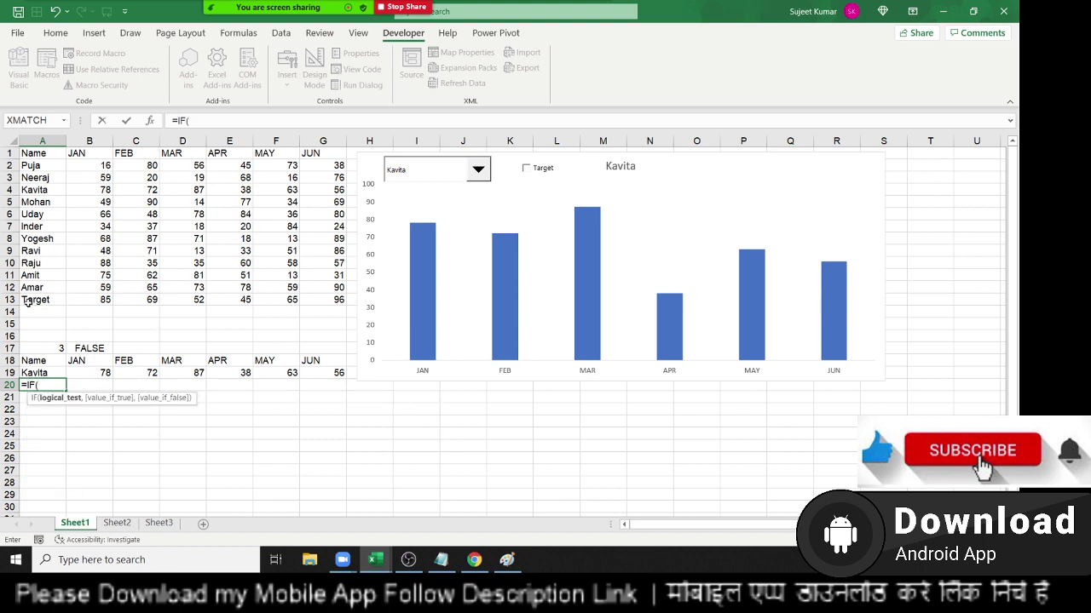
left_click(28, 300)
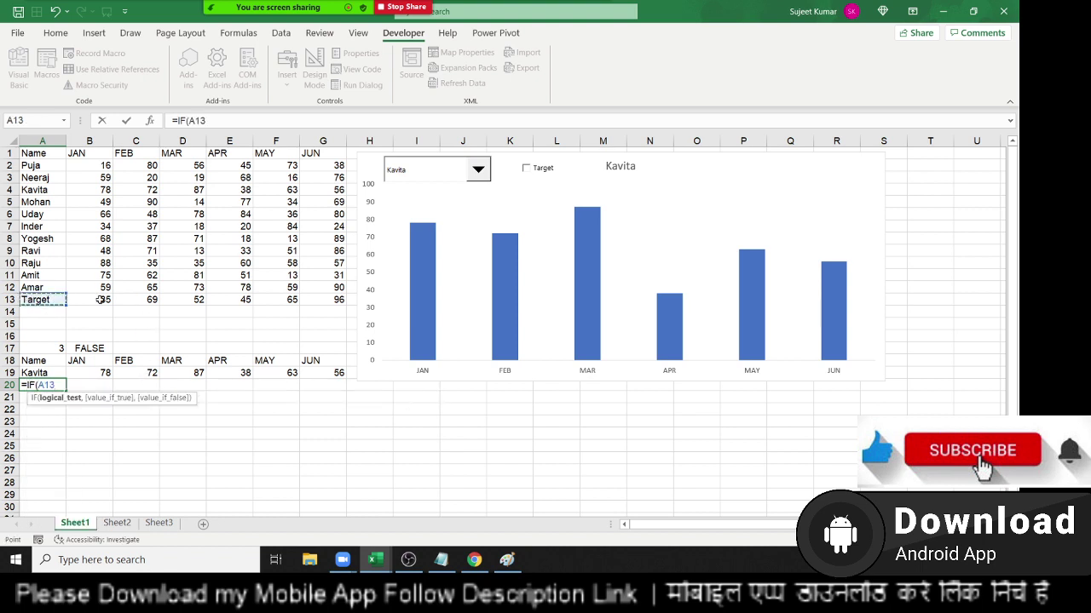
left_click(99, 346)
type(",")
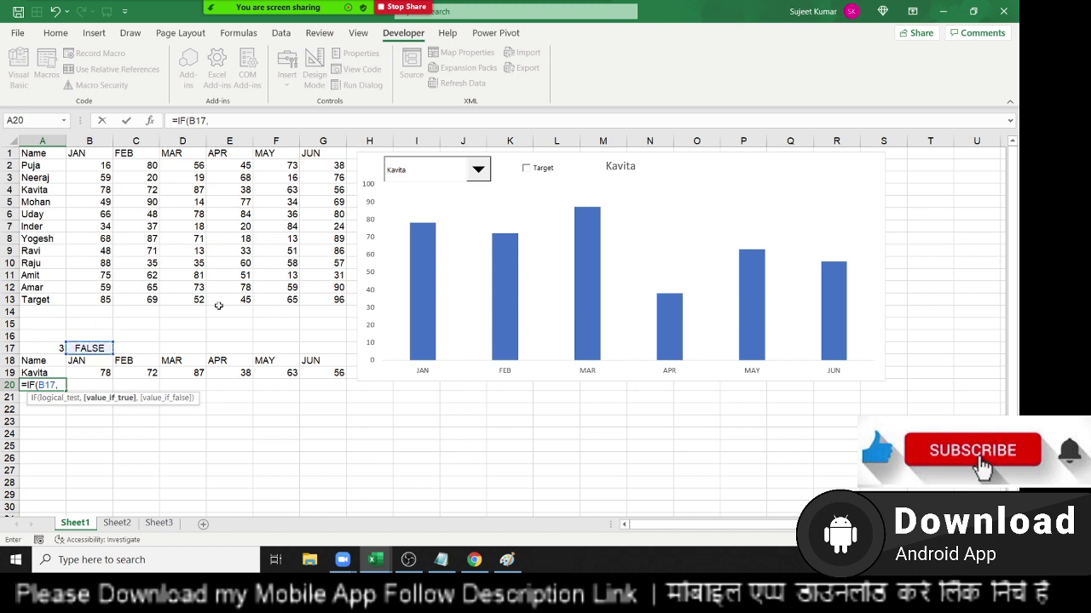
left_click(56, 300)
type(",")
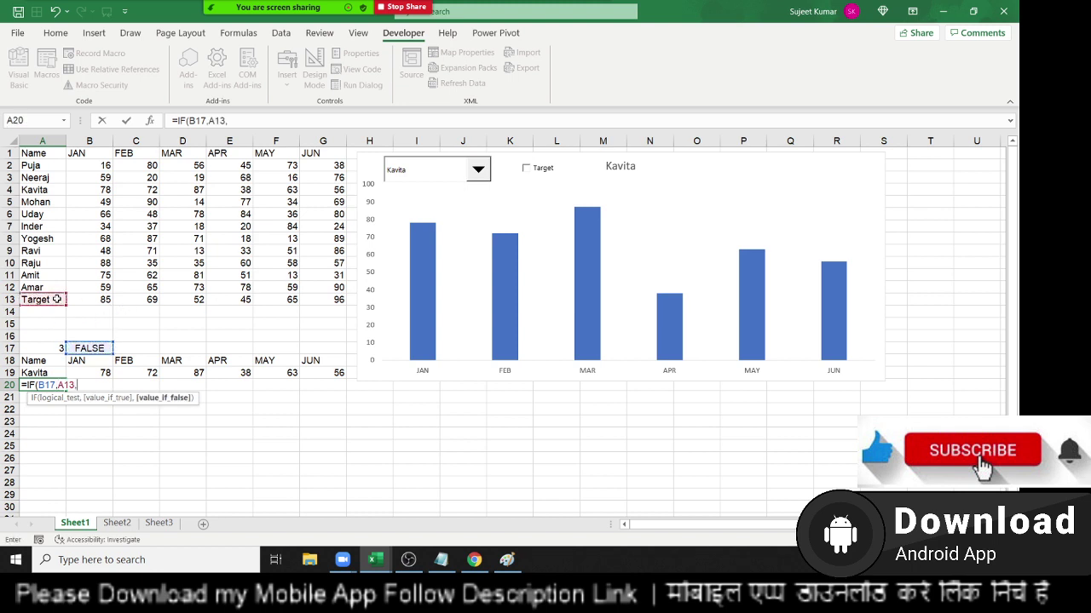
type("\"\")")
key("ctrl+Return")
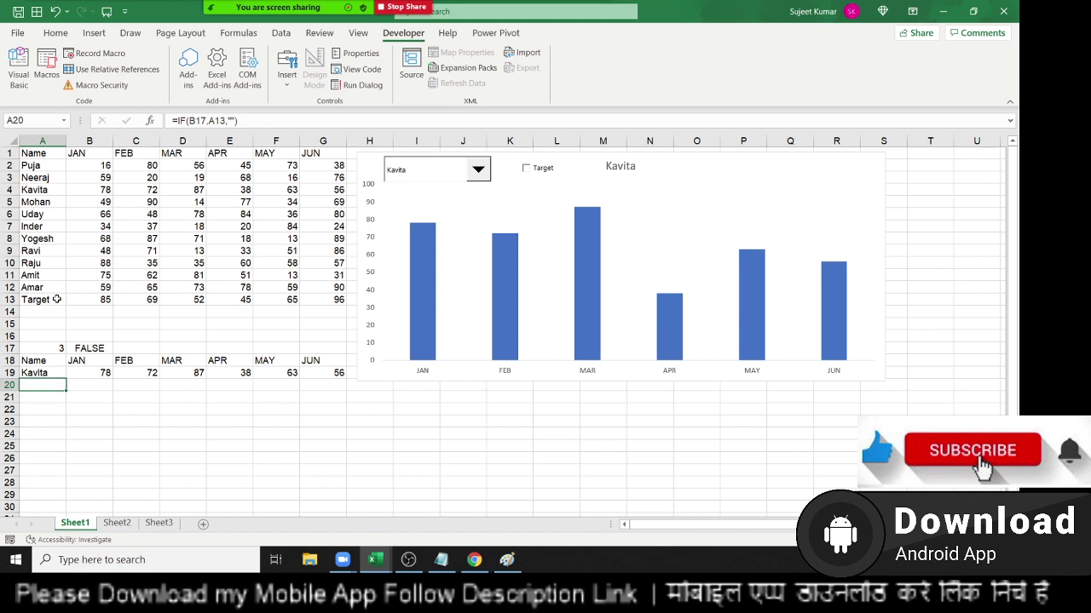
Step: Make the A13 reference absolute with F4 and fill the formula across row 20
left_click(217, 122)
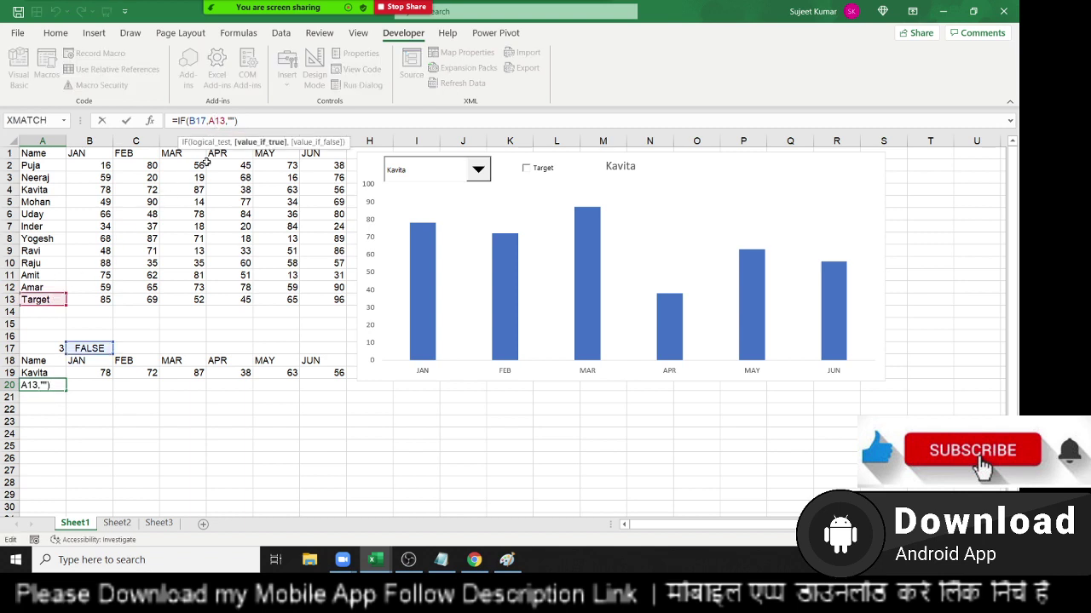
key("F4")
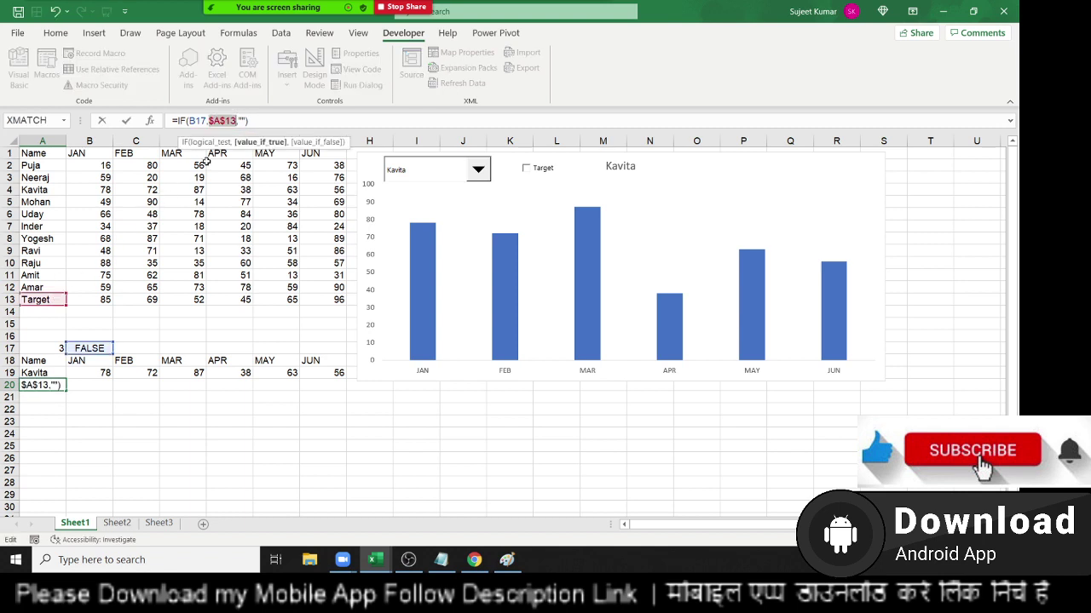
key("Return")
left_click(47, 385)
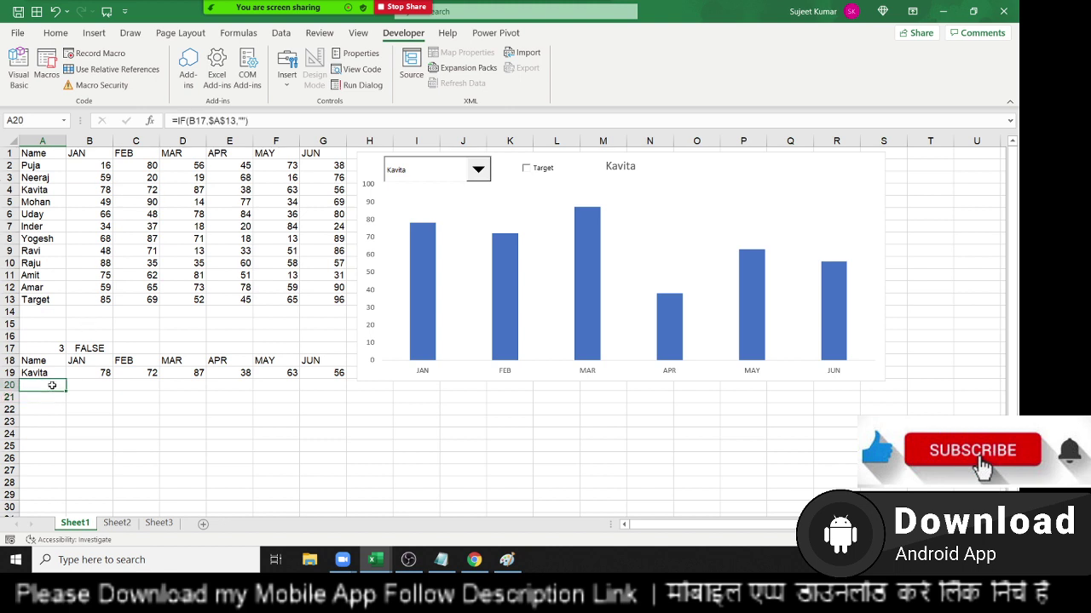
left_click_drag(66, 390, 329, 397)
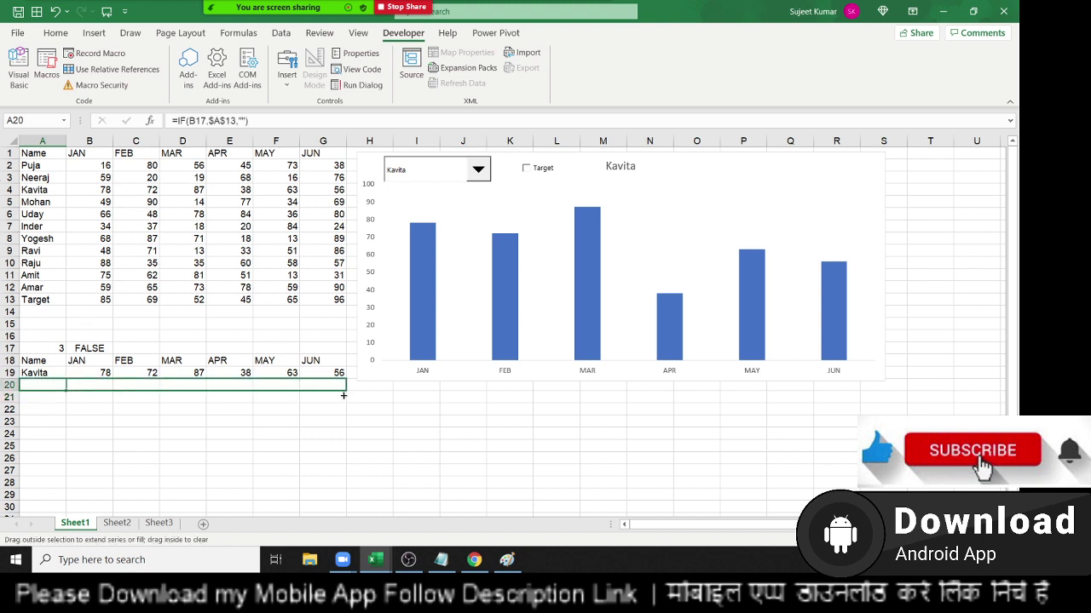
left_click(463, 433)
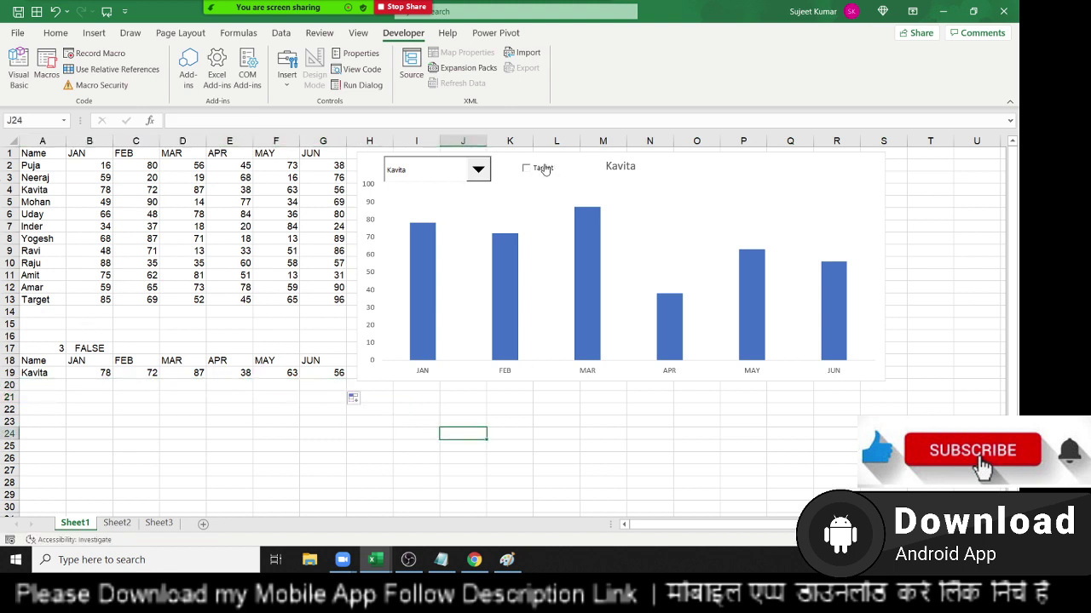
Step: With Target ticked, correct A20 to =IF($B$17,A13,"") and fill it across A20:G20
left_click(543, 169)
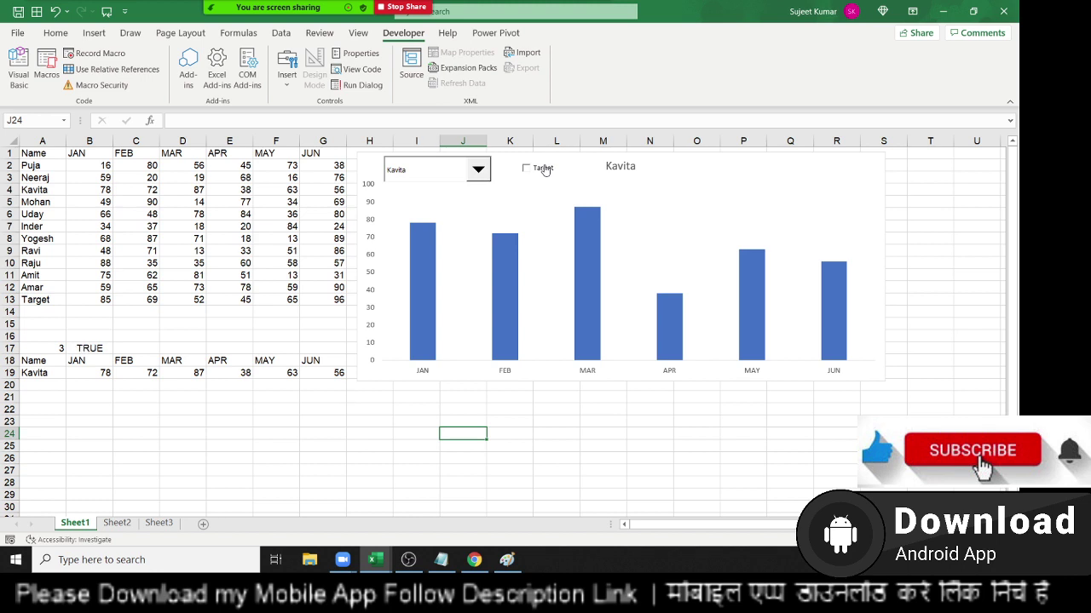
left_click(94, 346)
left_click(47, 385)
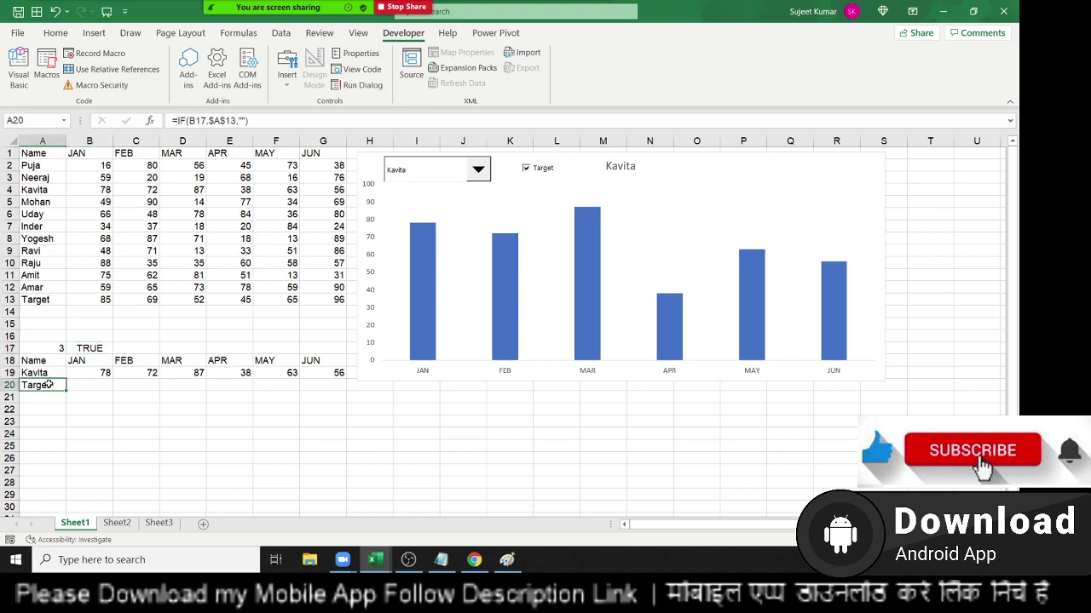
left_click(223, 123)
key("BackSpace")
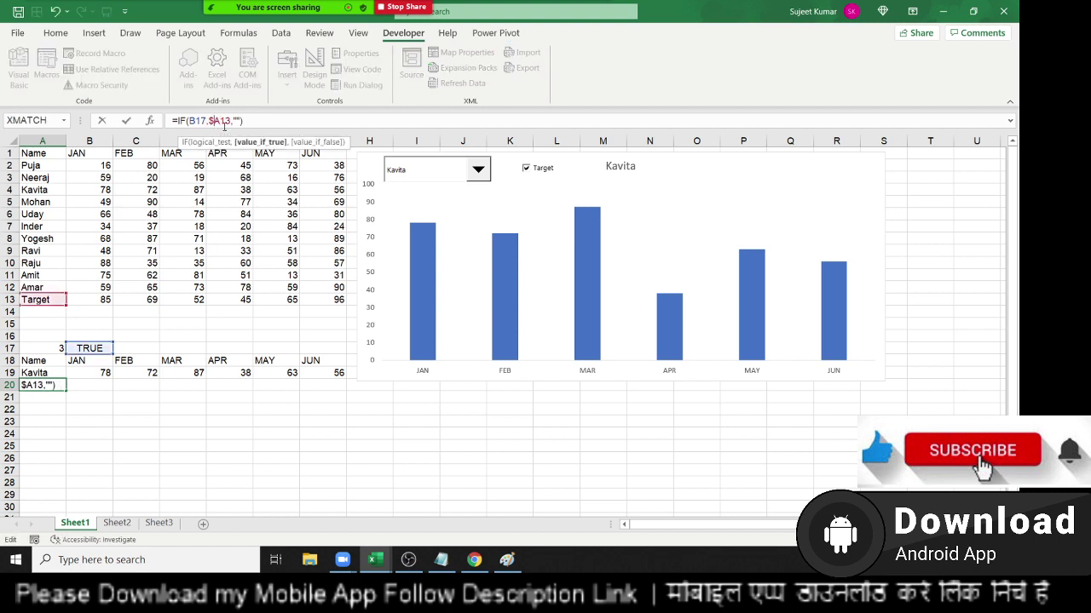
key("Left")
key("BackSpace")
left_click(202, 120)
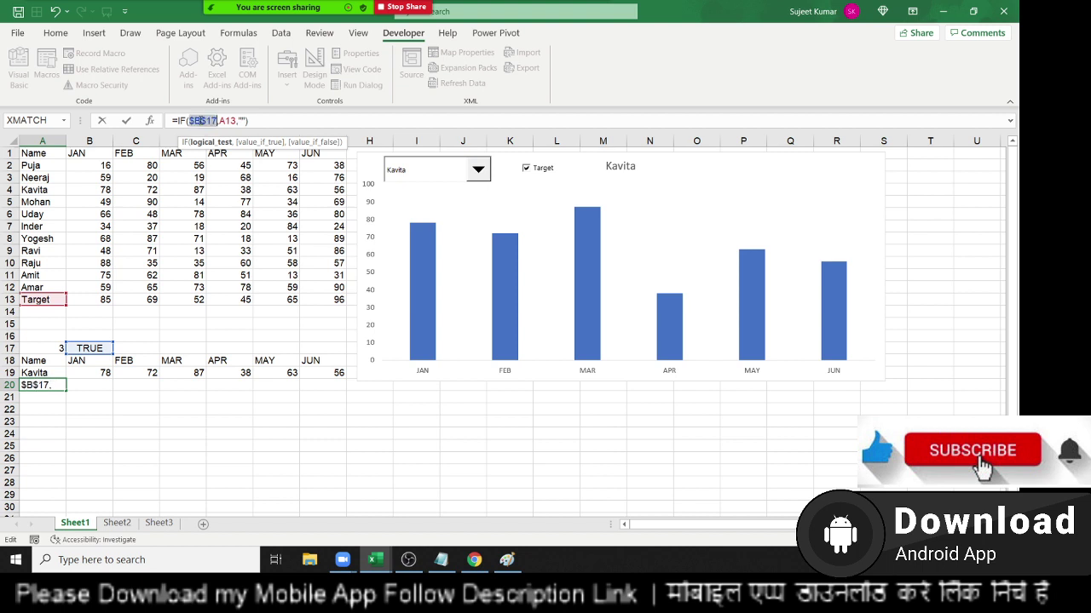
key("Return")
left_click(60, 386)
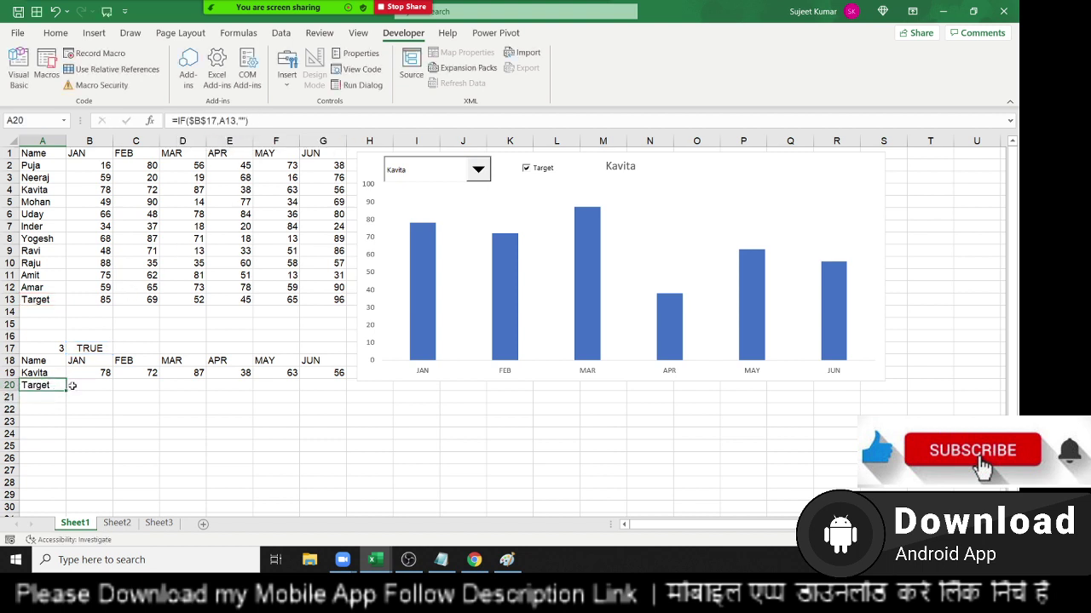
left_click_drag(69, 389, 332, 390)
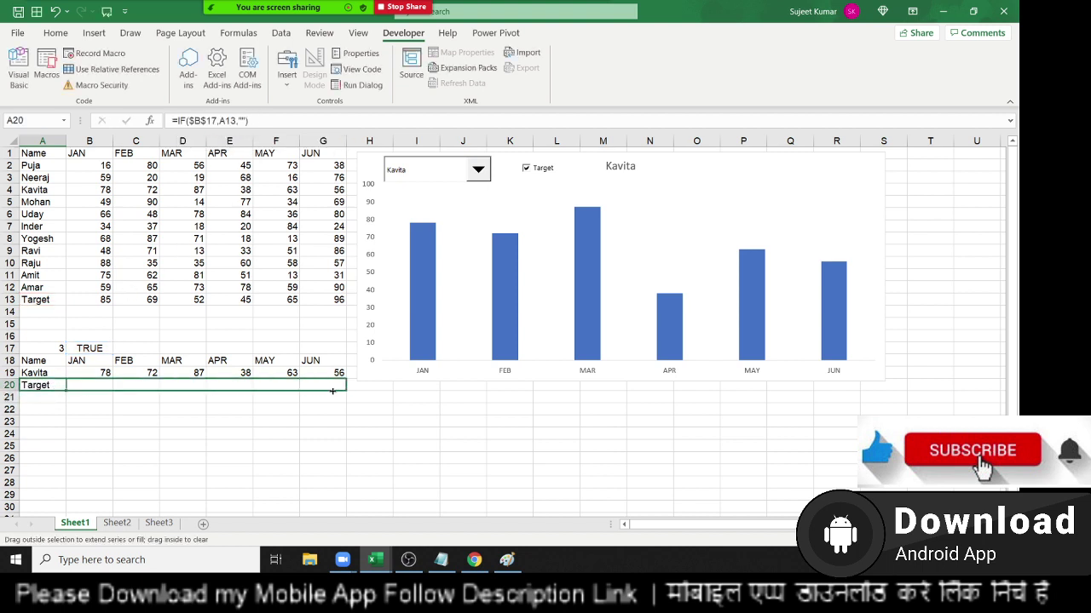
Step: Toggle the Target check box to verify row 20 fills and clears
left_click(535, 419)
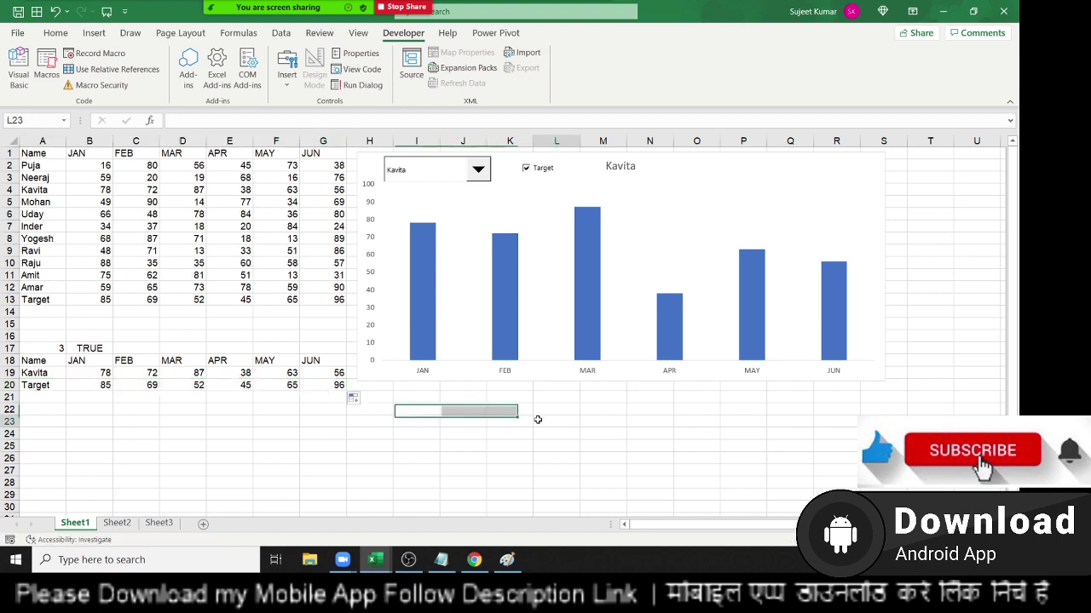
left_click(526, 168)
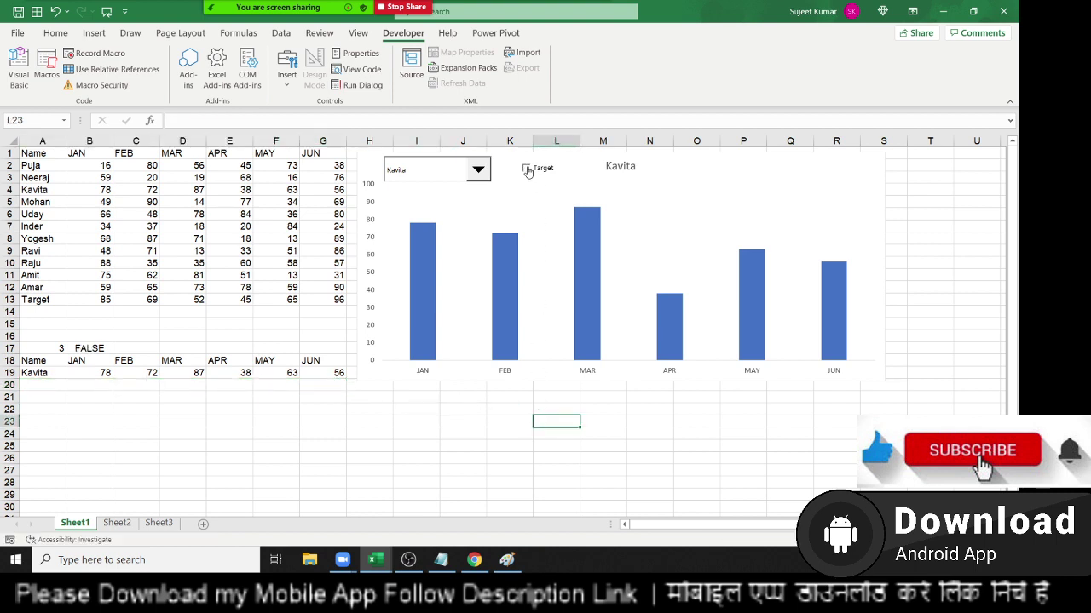
left_click(526, 168)
left_click(527, 169)
left_click(527, 169)
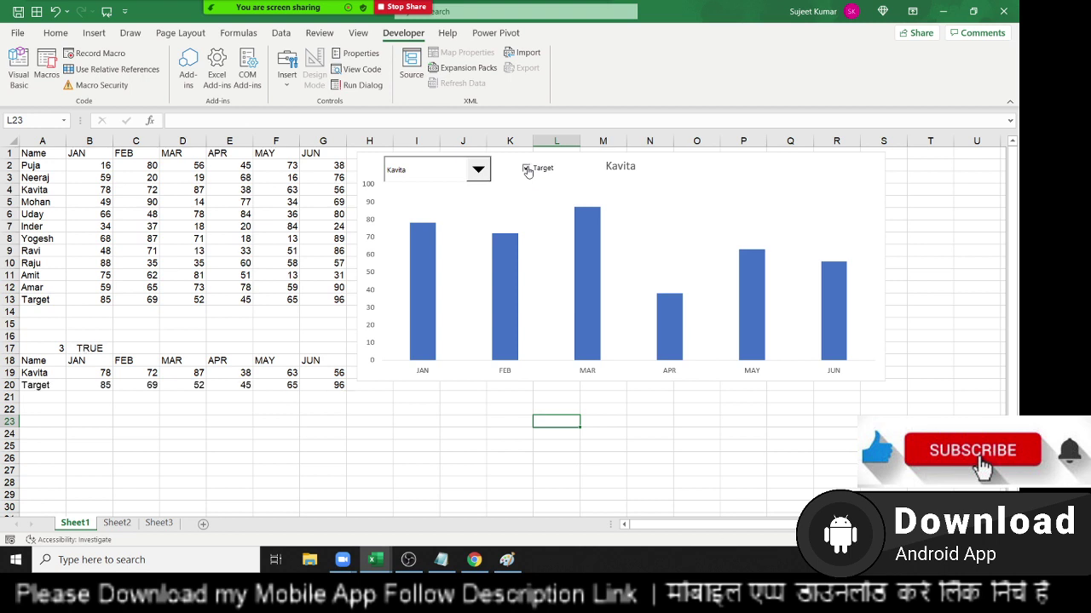
Step: Extend the chart's source range down to include the Target row 20
left_click(828, 201)
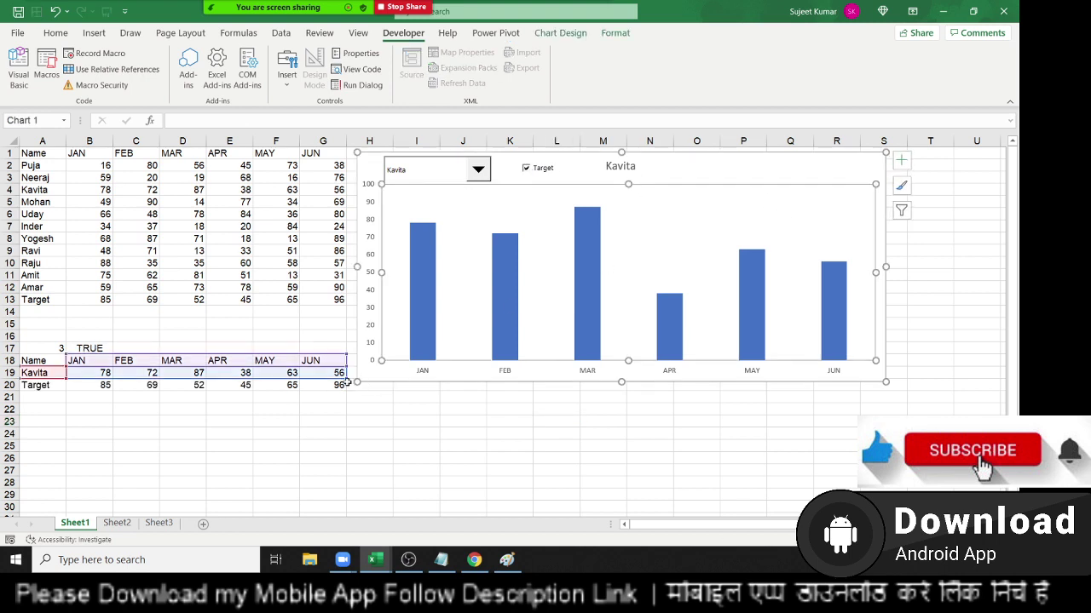
left_click_drag(347, 382, 347, 392)
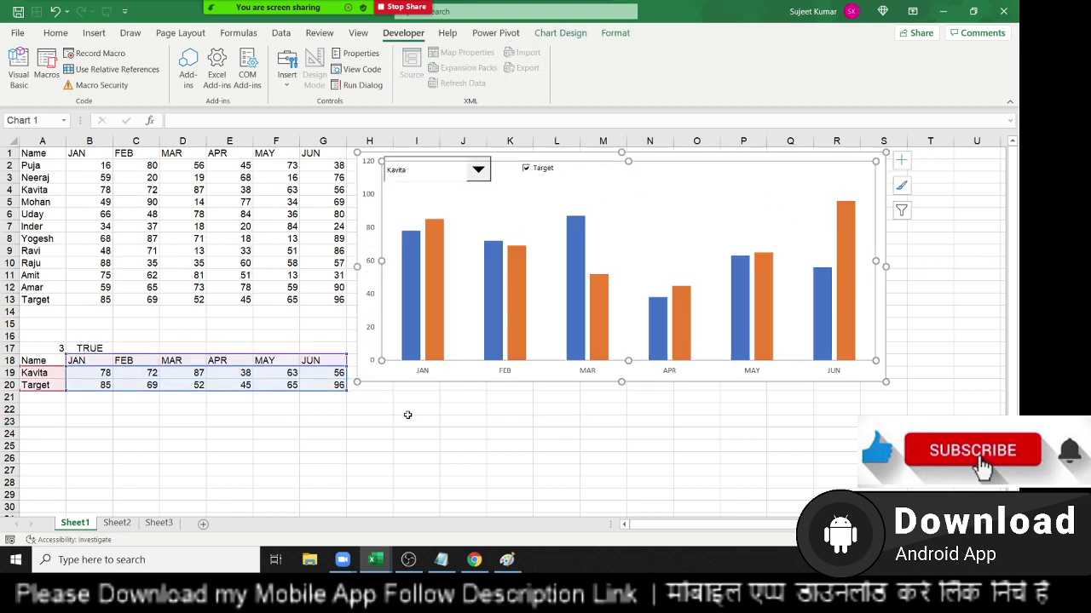
left_click(503, 420)
Step: Toggle Target repeatedly to confirm the orange Target bars hide and reappear
left_click(539, 171)
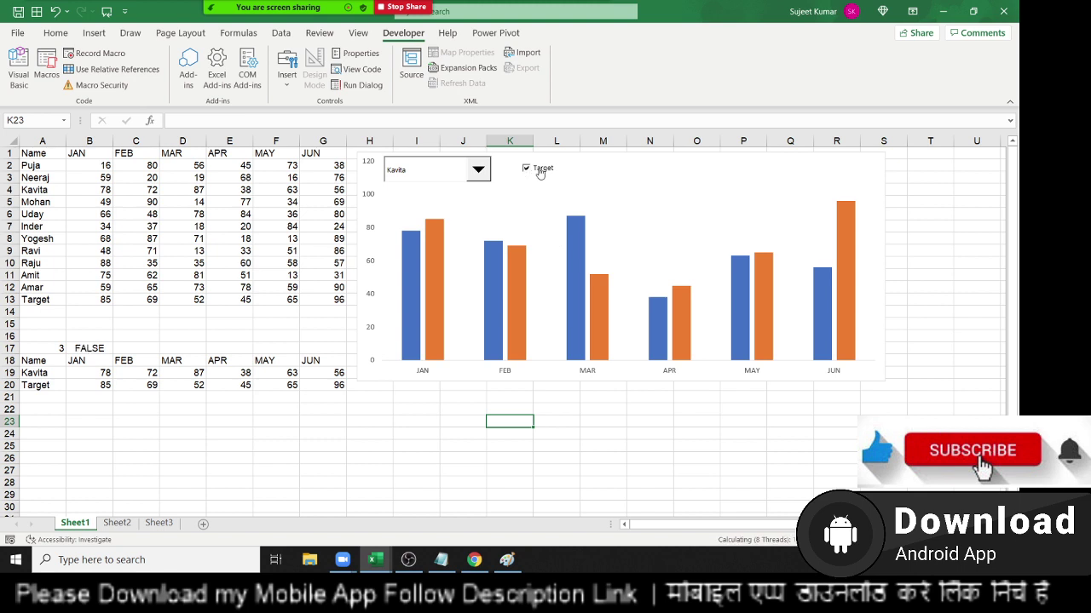
left_click(525, 169)
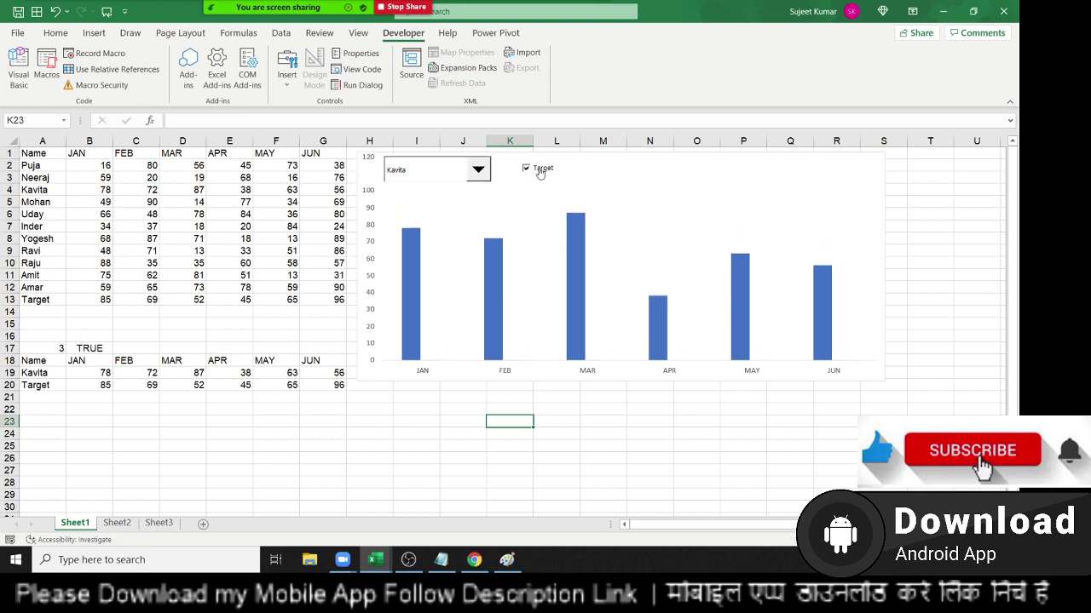
left_click(540, 172)
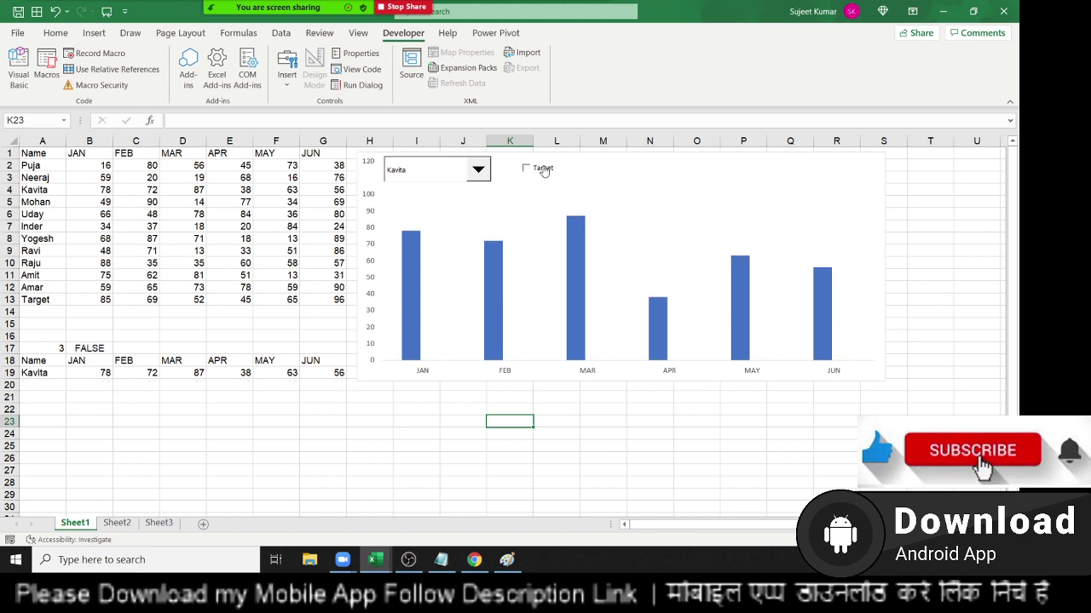
left_click(541, 175)
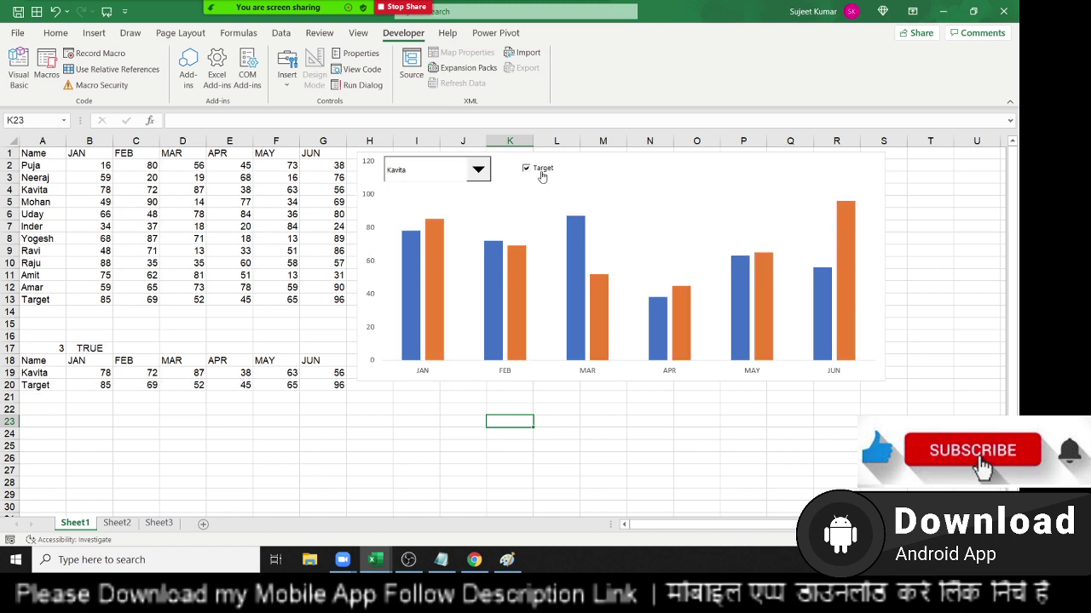
left_click(541, 175)
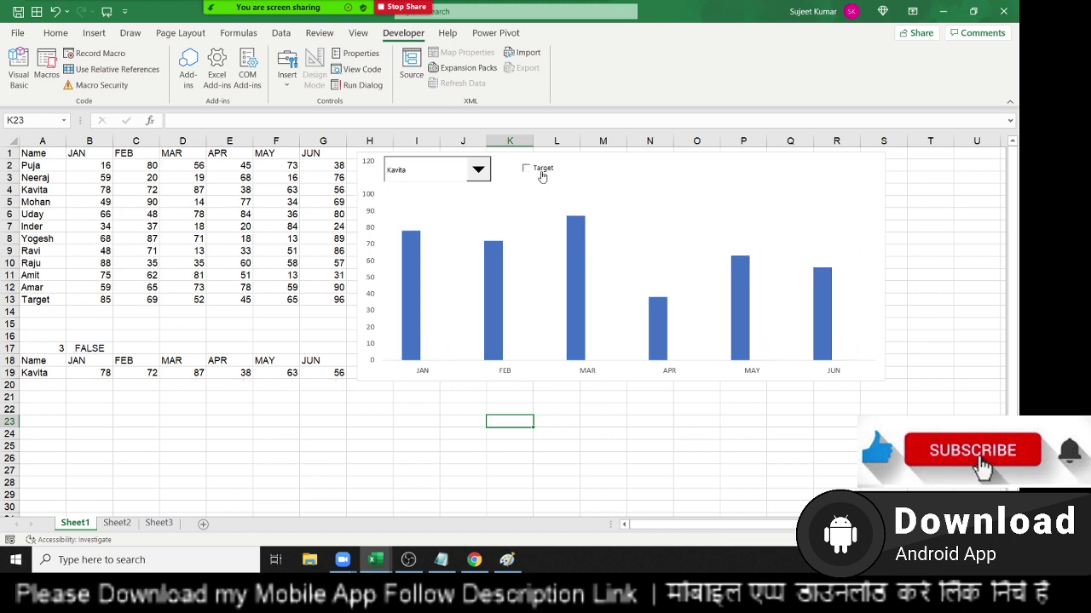
left_click(542, 176)
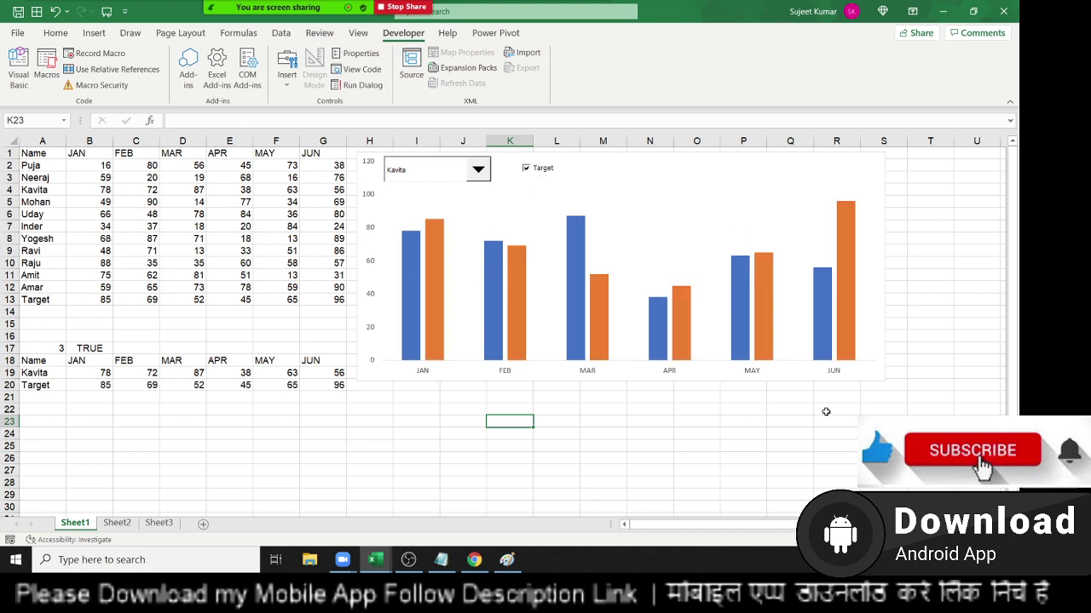
left_click(866, 380)
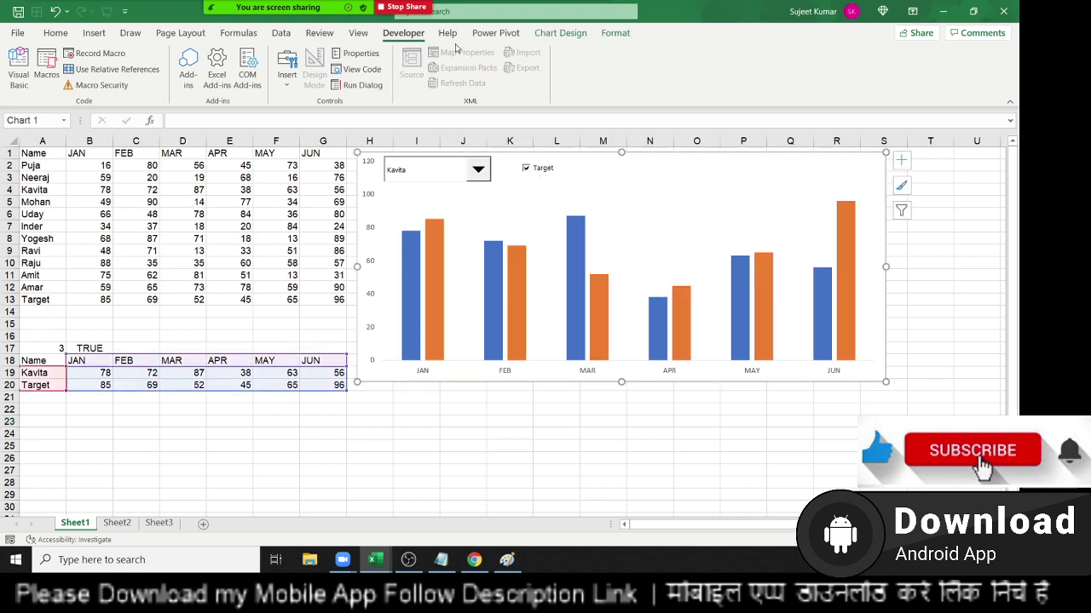
Step: Apply a Quick Layout with axis titles and a legend to the chart
left_click(559, 32)
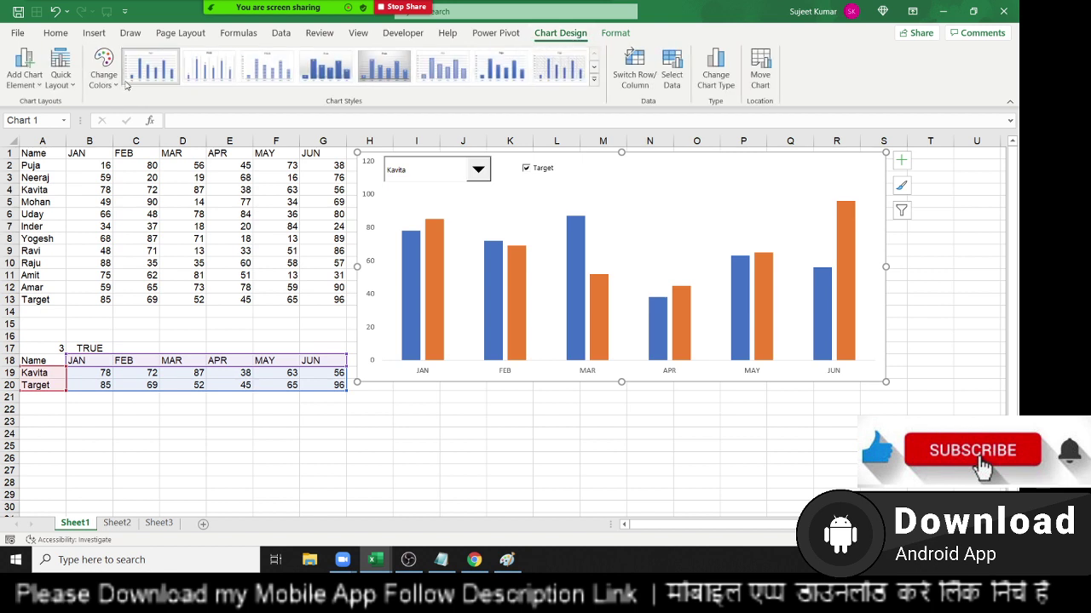
left_click(68, 79)
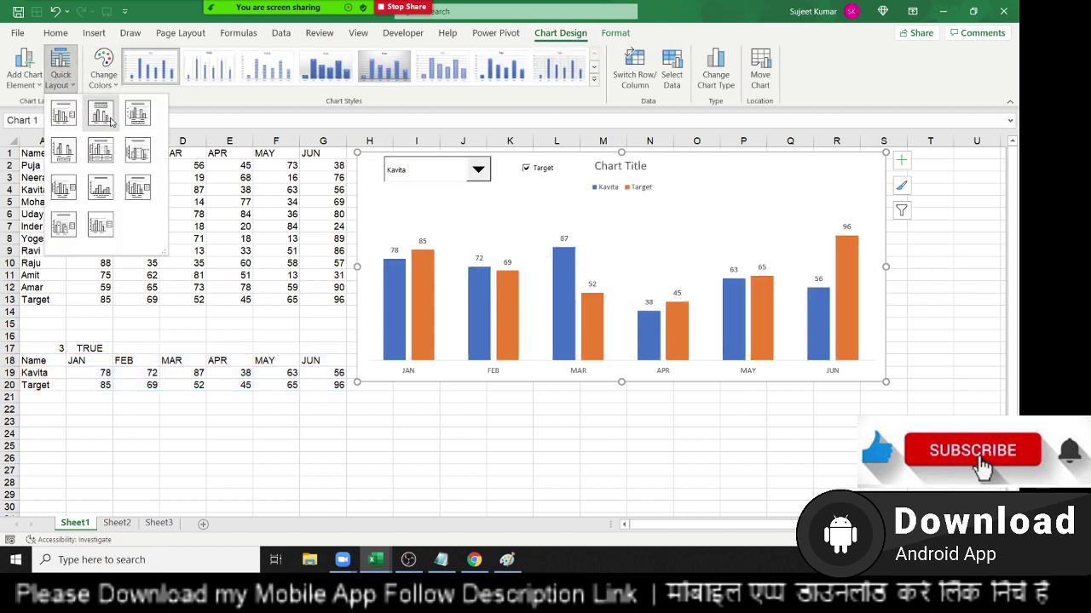
left_click(138, 187)
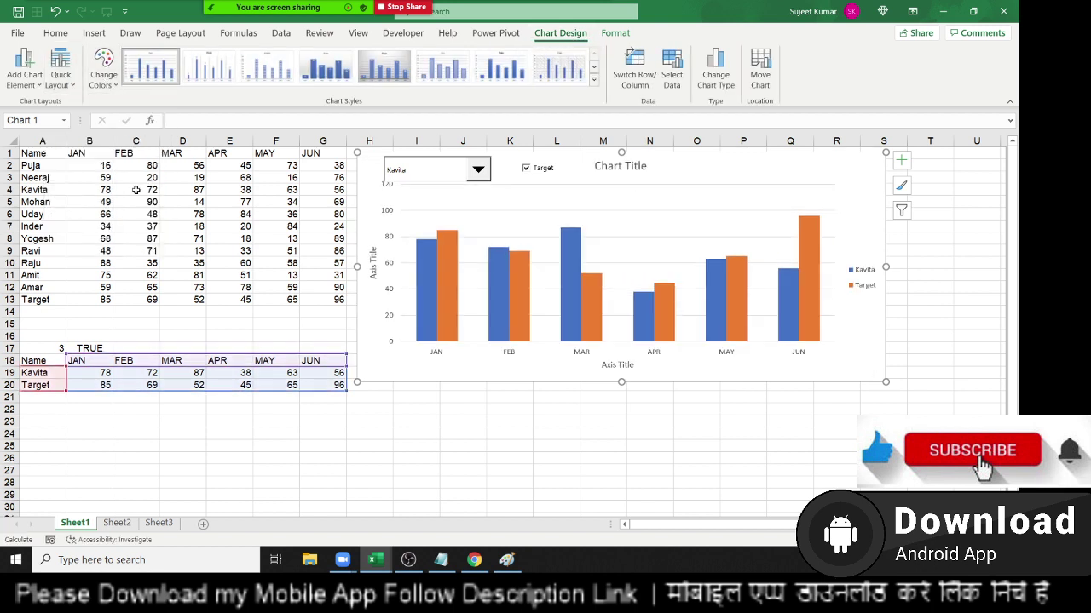
Step: Move the Kavita/Target legend beneath the month axis labels
left_click(869, 289)
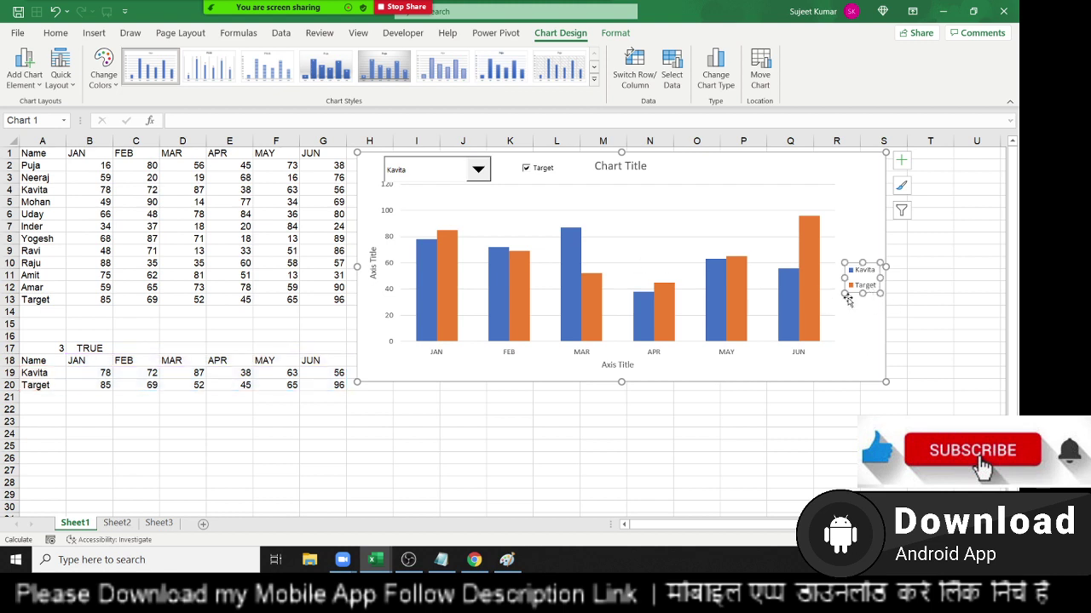
mouse_move(850, 294)
left_mouse_down()
mouse_move(696, 380)
mouse_move(782, 364)
left_mouse_up()
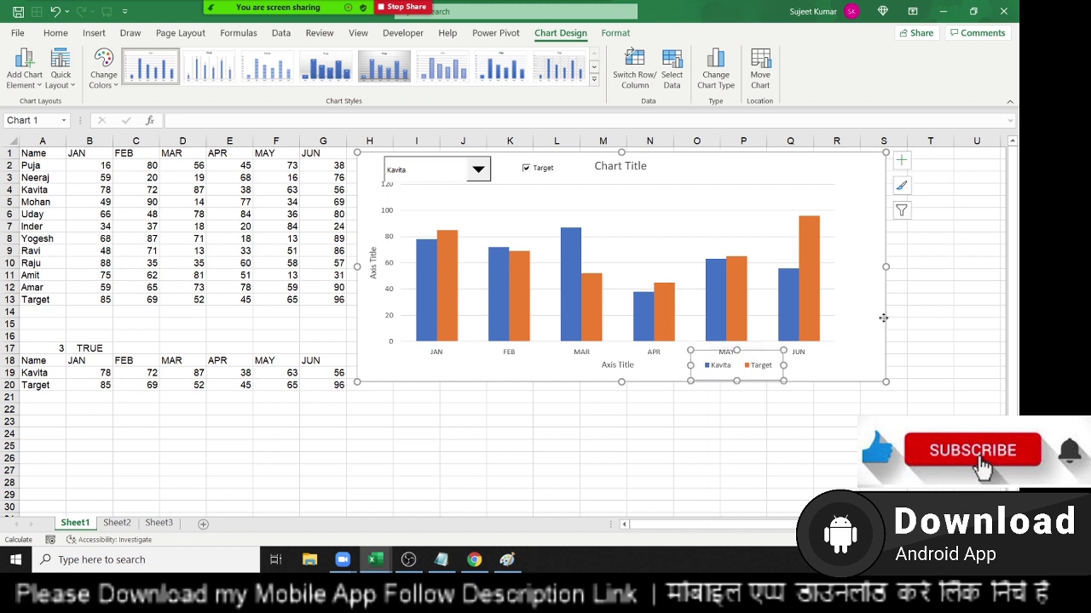
left_click(880, 314)
left_click(832, 218)
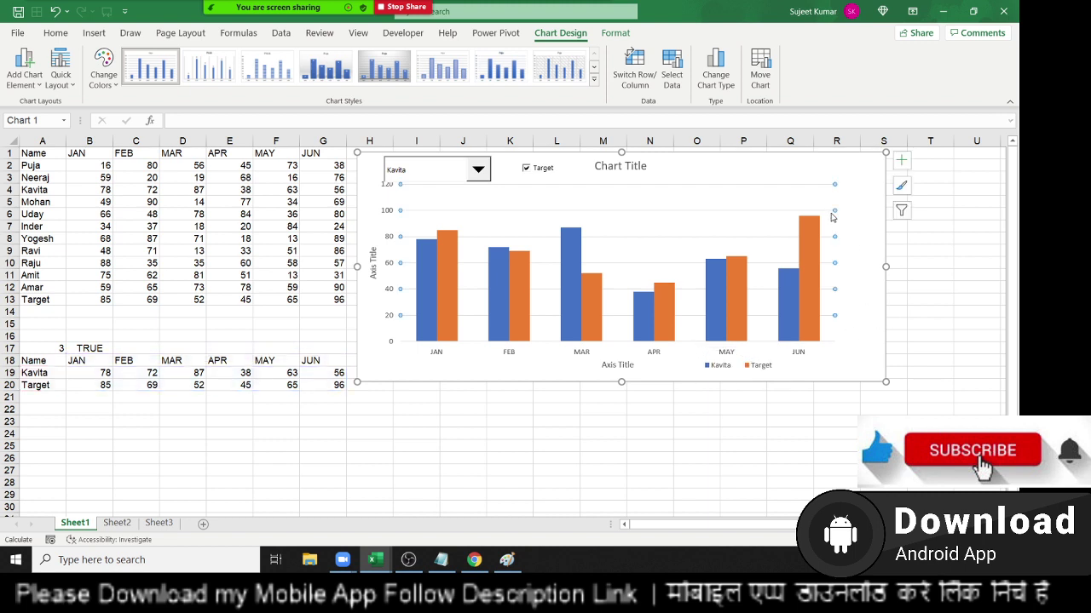
left_click(831, 218)
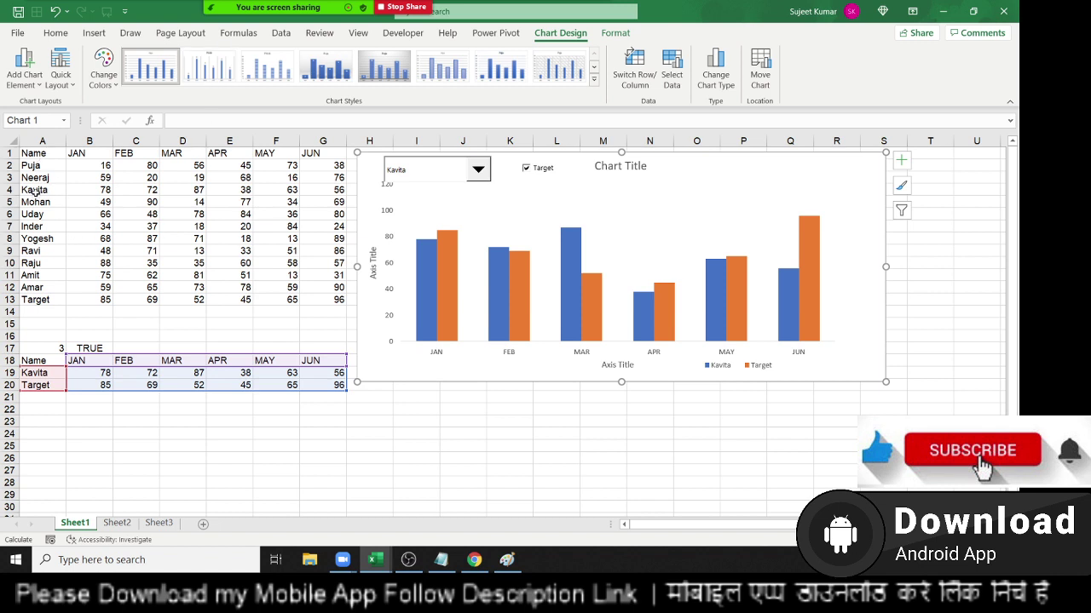
Step: Draw a Form Controls list box in the chart's top-right corner
left_click(403, 32)
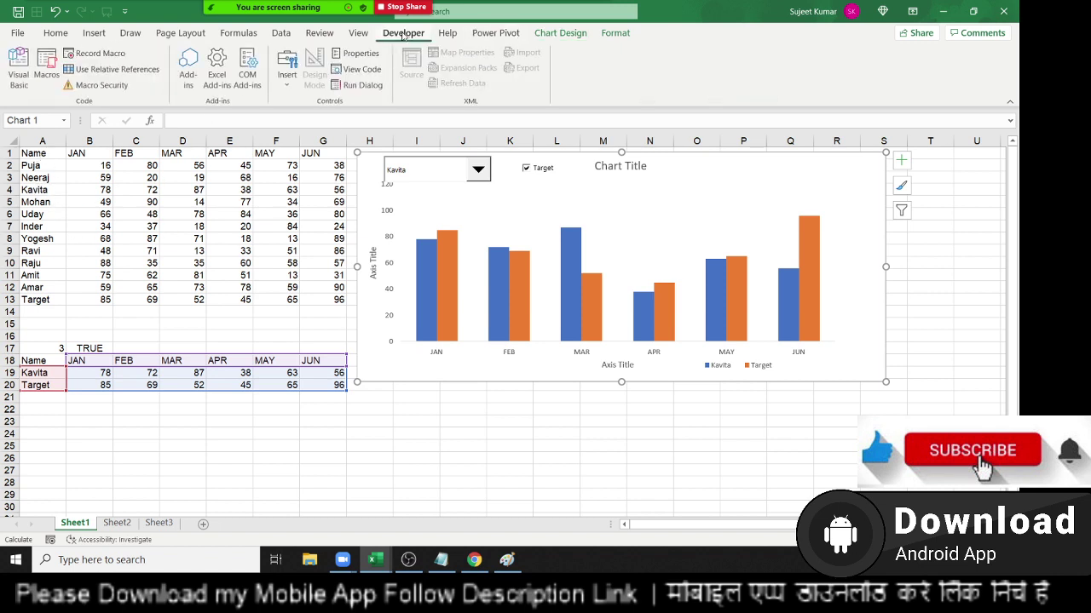
left_click(288, 88)
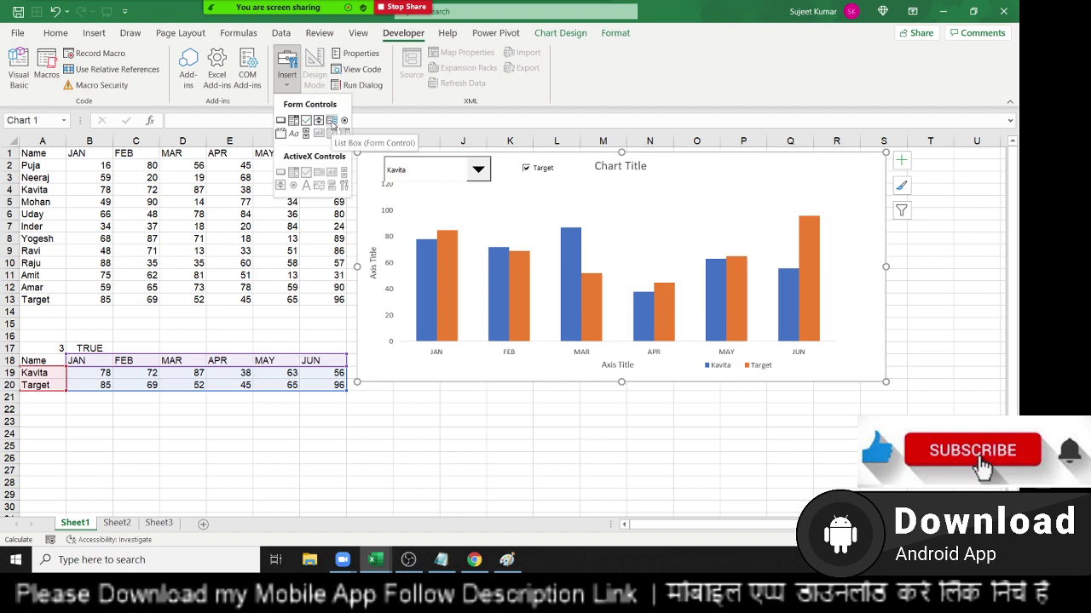
left_click(332, 122)
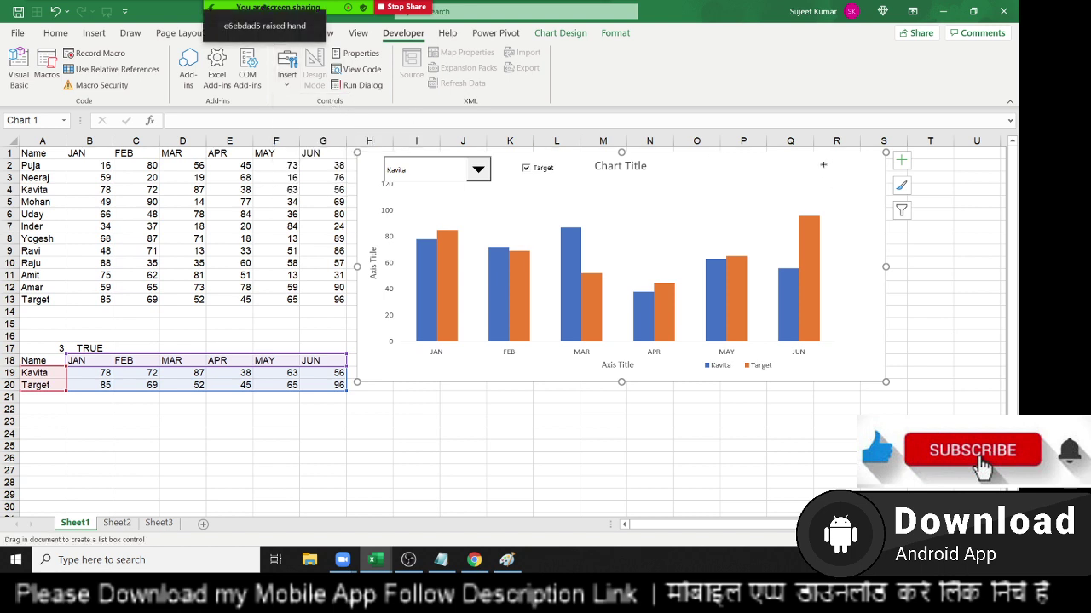
left_click_drag(829, 164, 877, 282)
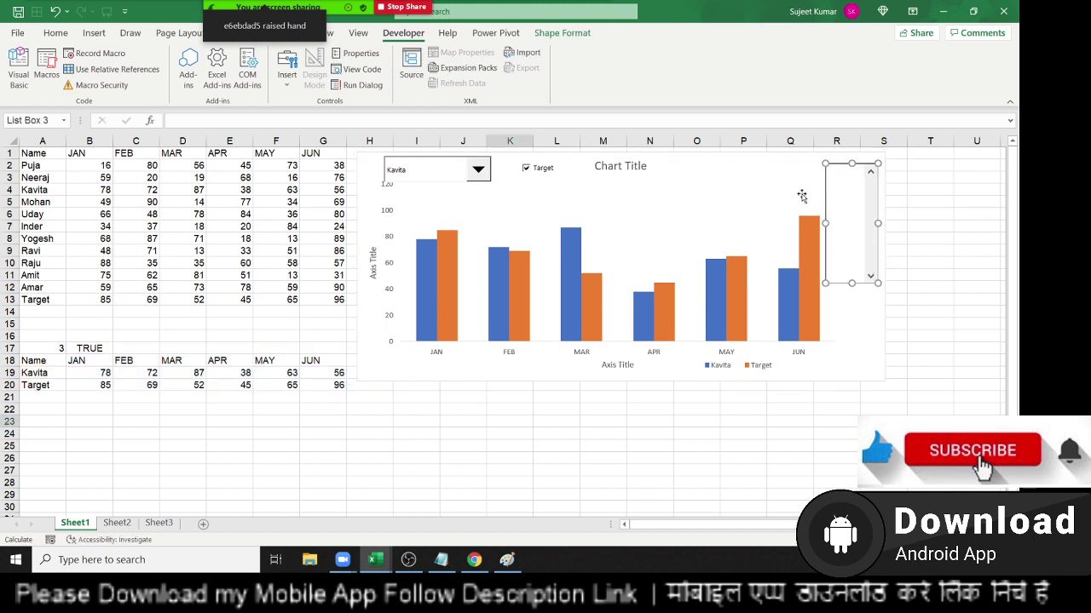
left_click(851, 194)
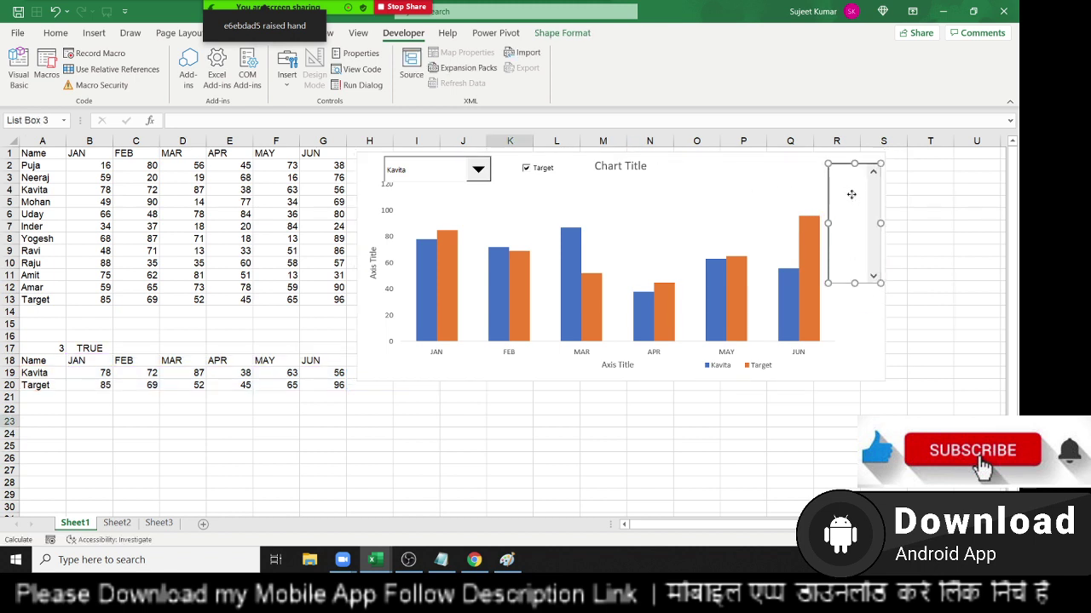
right_click(851, 194)
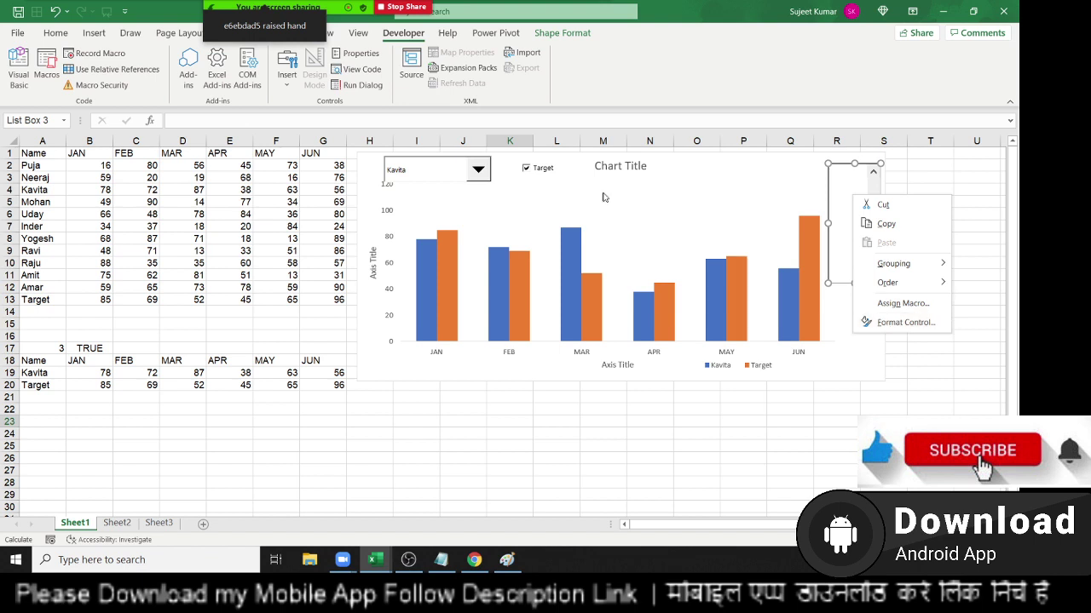
Step: Lower a raised hand in the meeting participants panel, close it, and reselect the list box
left_click(264, 17)
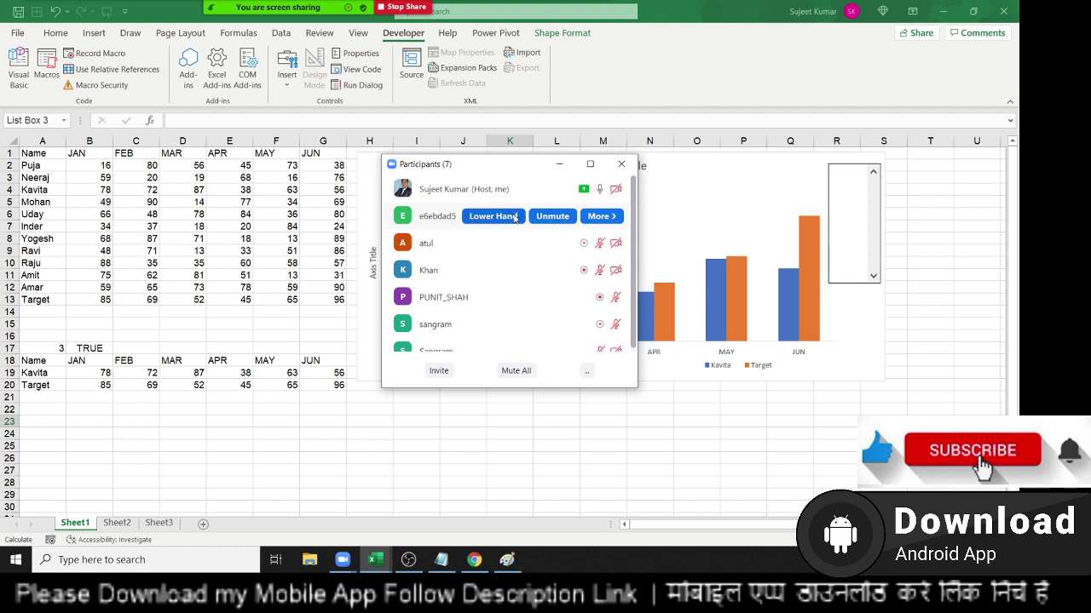
left_click(523, 218)
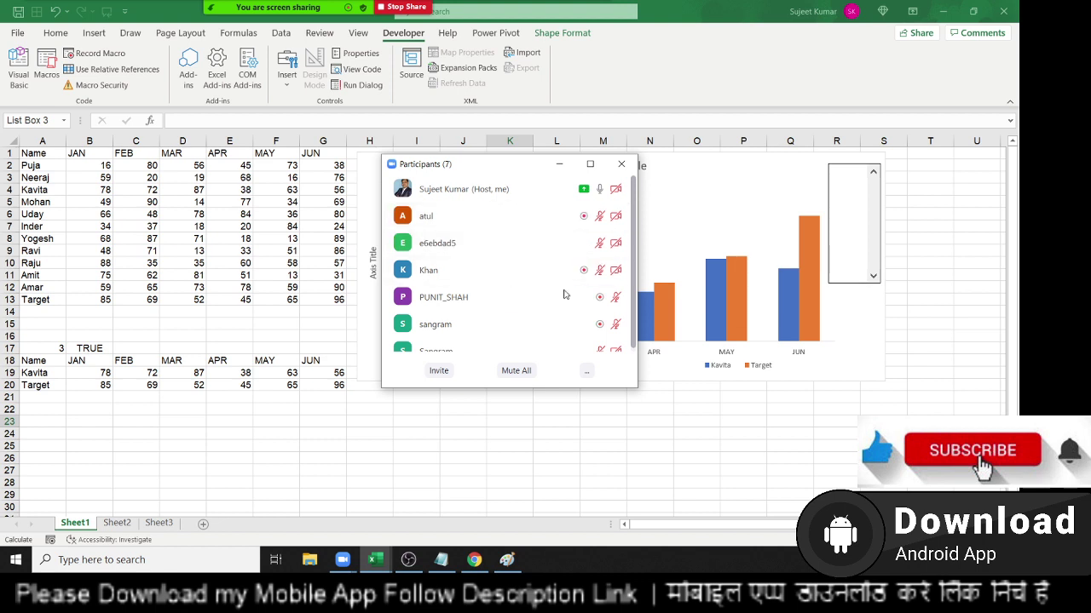
scroll(546, 317, "down", 1)
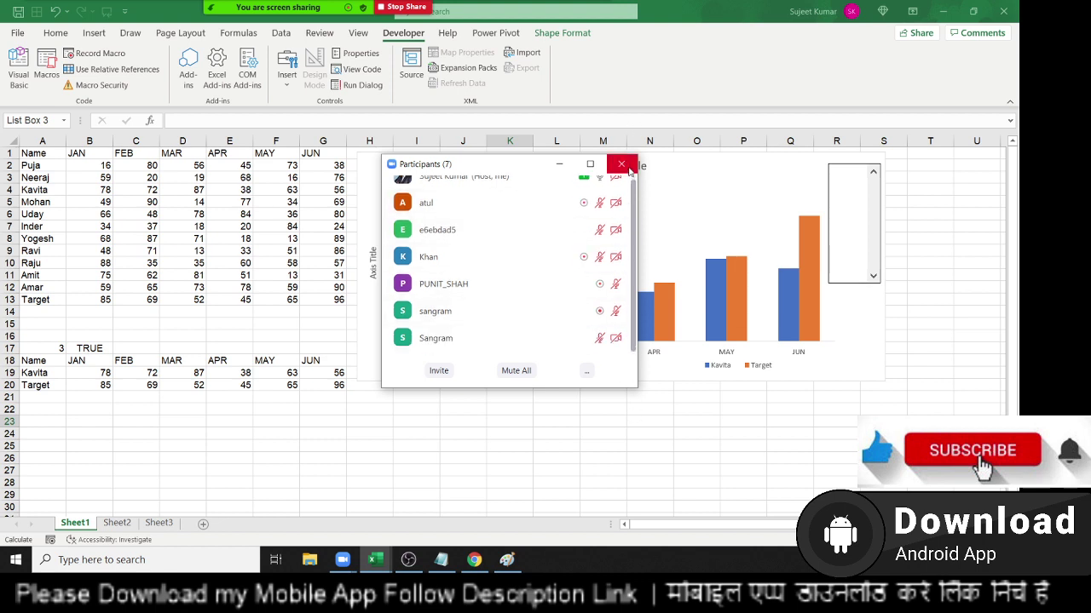
left_click(621, 163)
left_click(842, 197)
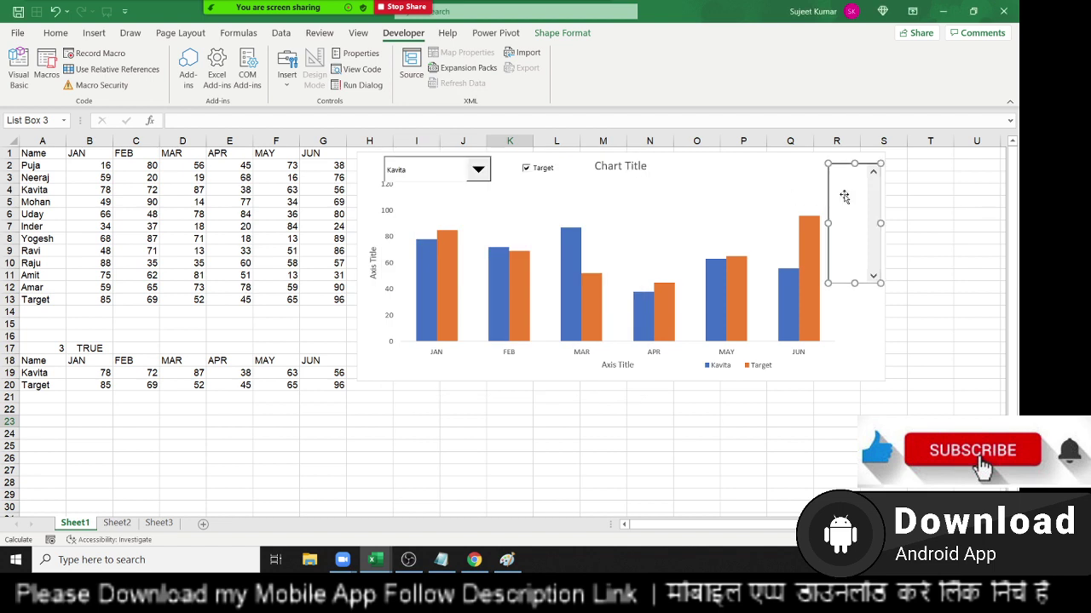
Step: Give the list box input range $A$2:$A$13, cell link $C$17 and 3-D shading
right_click(846, 193)
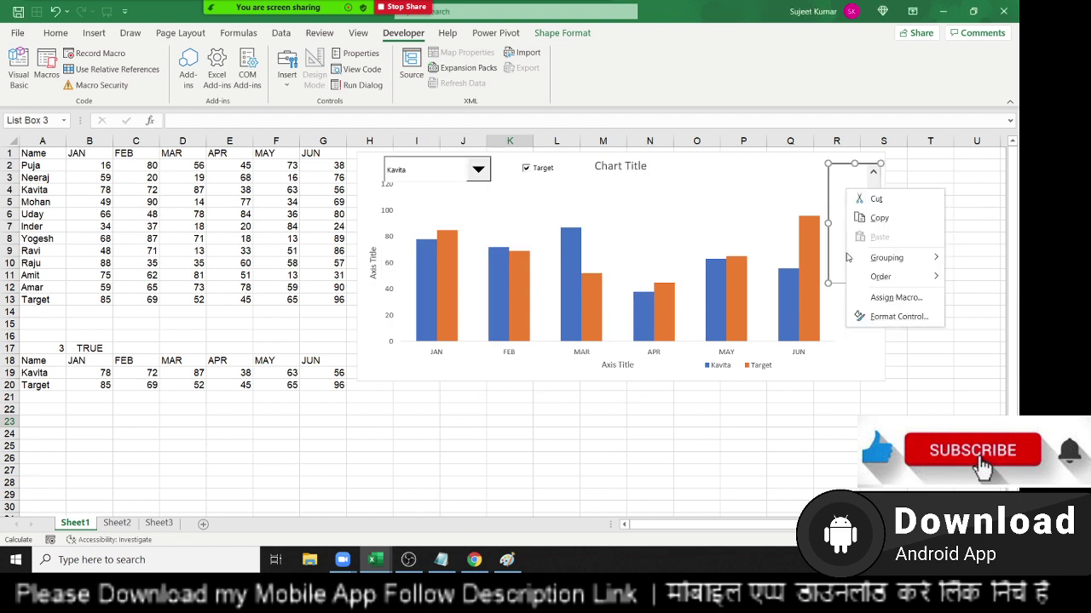
left_click(891, 316)
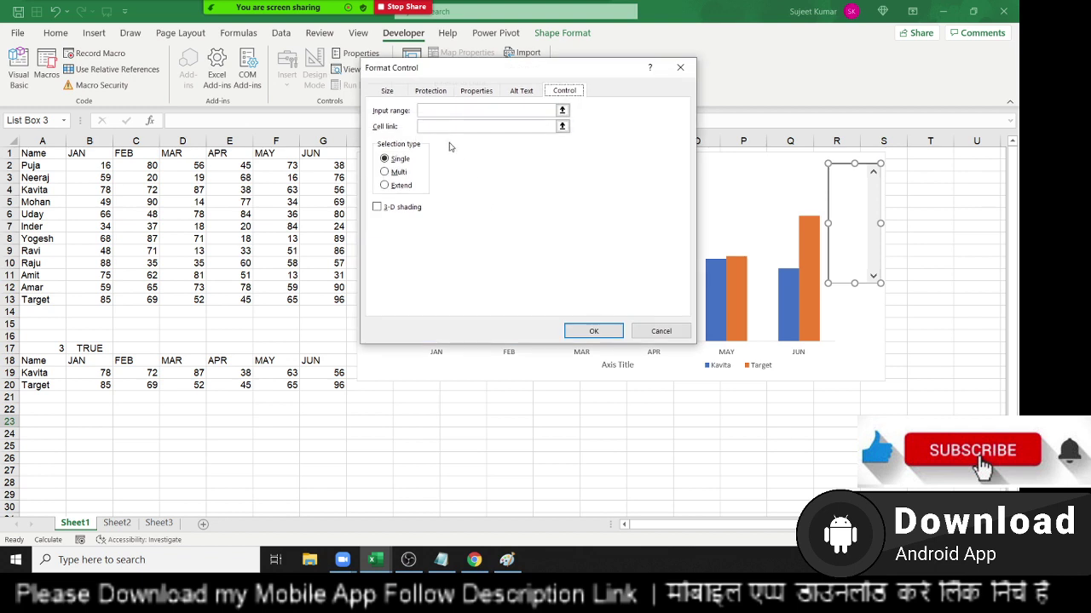
left_click(437, 109)
left_click_drag(64, 166, 60, 300)
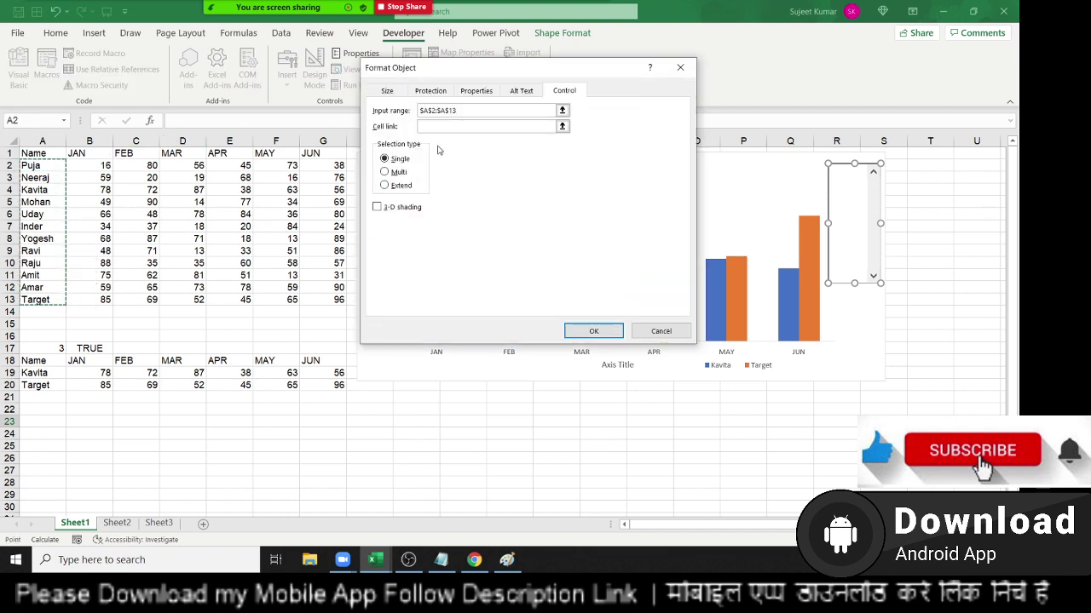
left_click(397, 205)
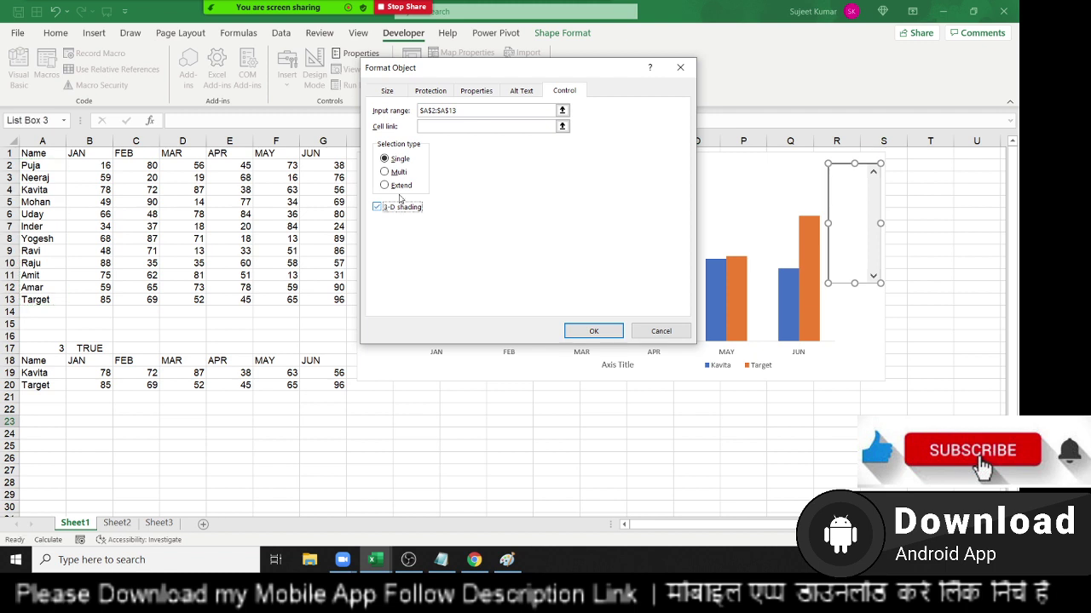
left_click(456, 127)
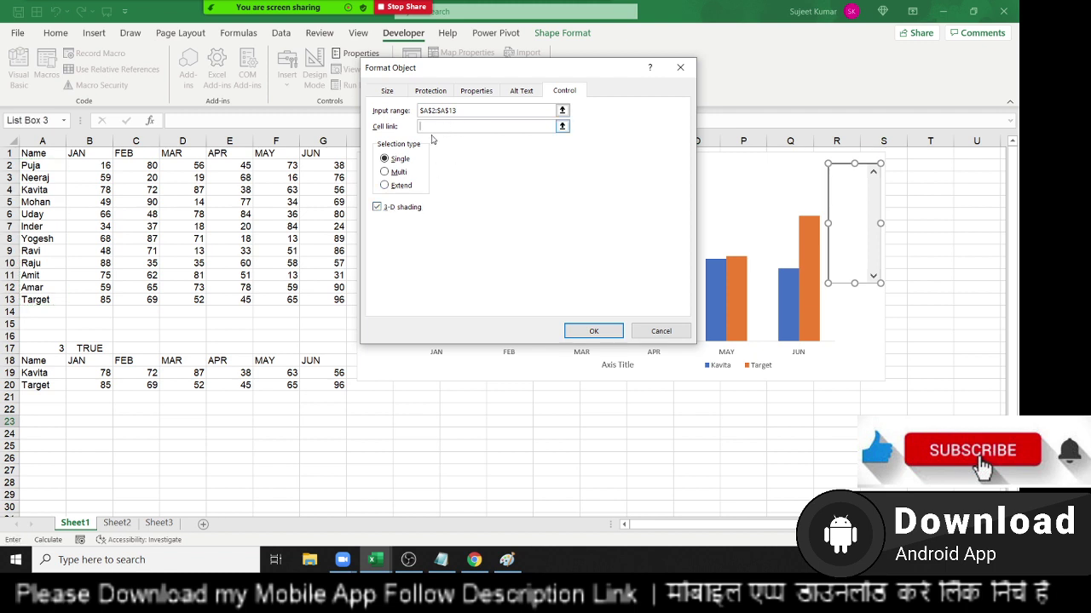
left_click(133, 349)
left_click(594, 332)
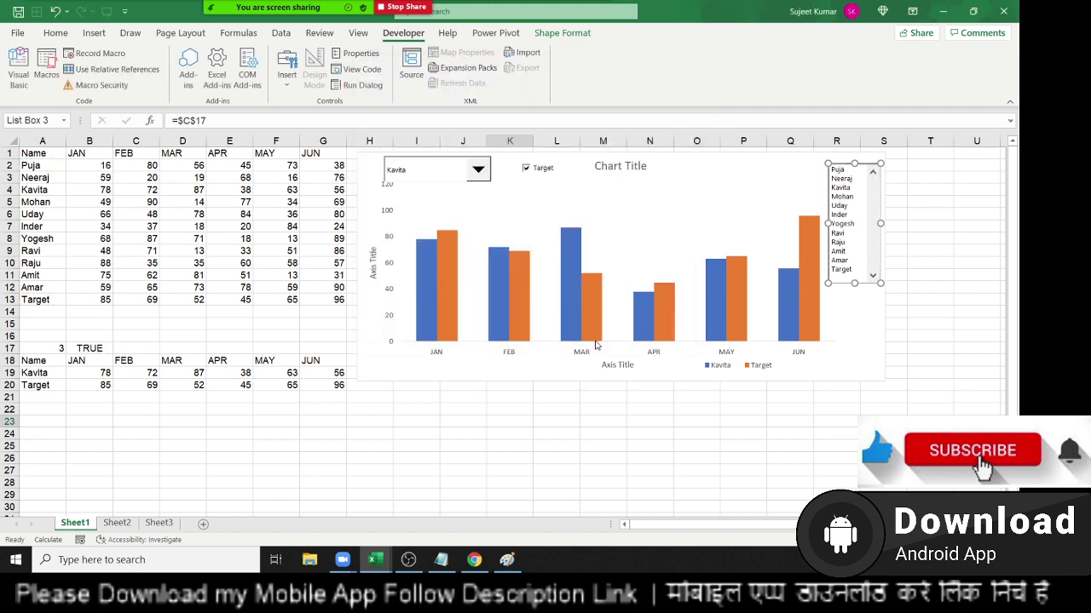
left_click(924, 359)
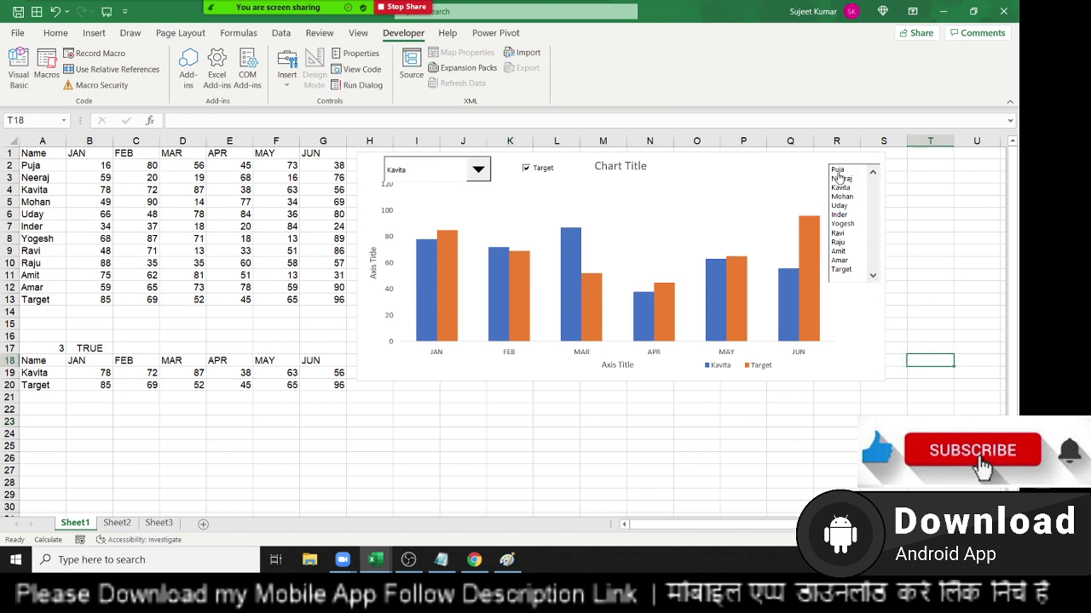
Step: Choose Puja in the list box, then select A21 and cancel a started IF formula
left_click(837, 173)
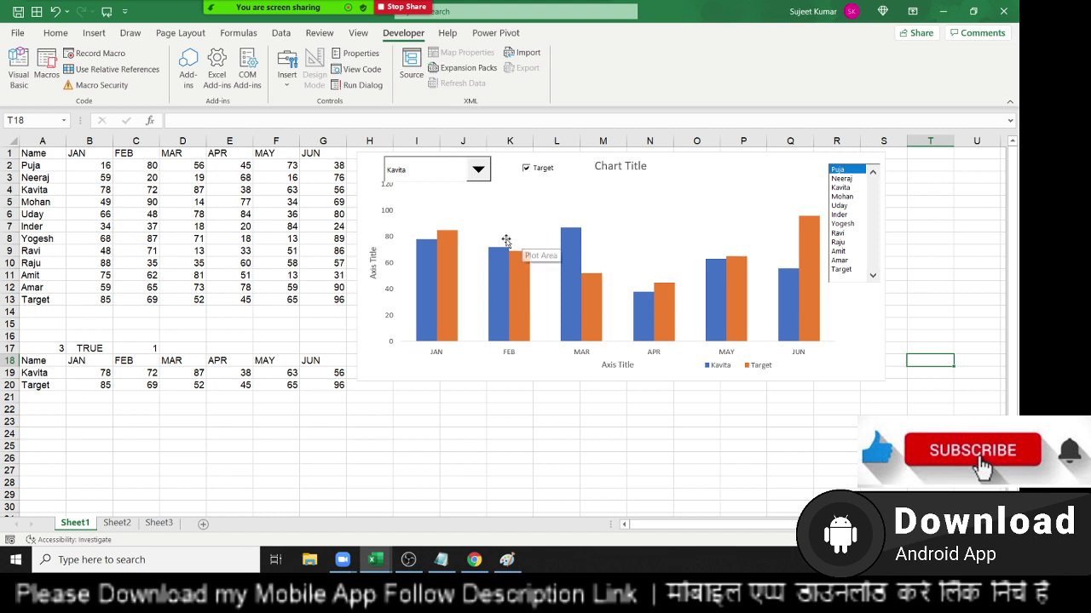
left_click(29, 402)
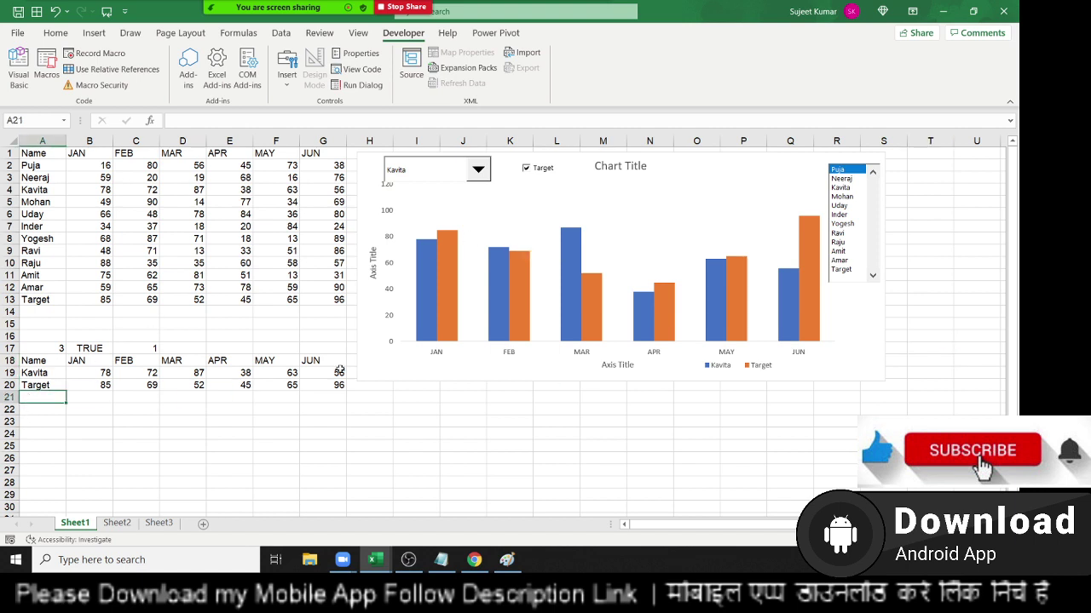
type("=I")
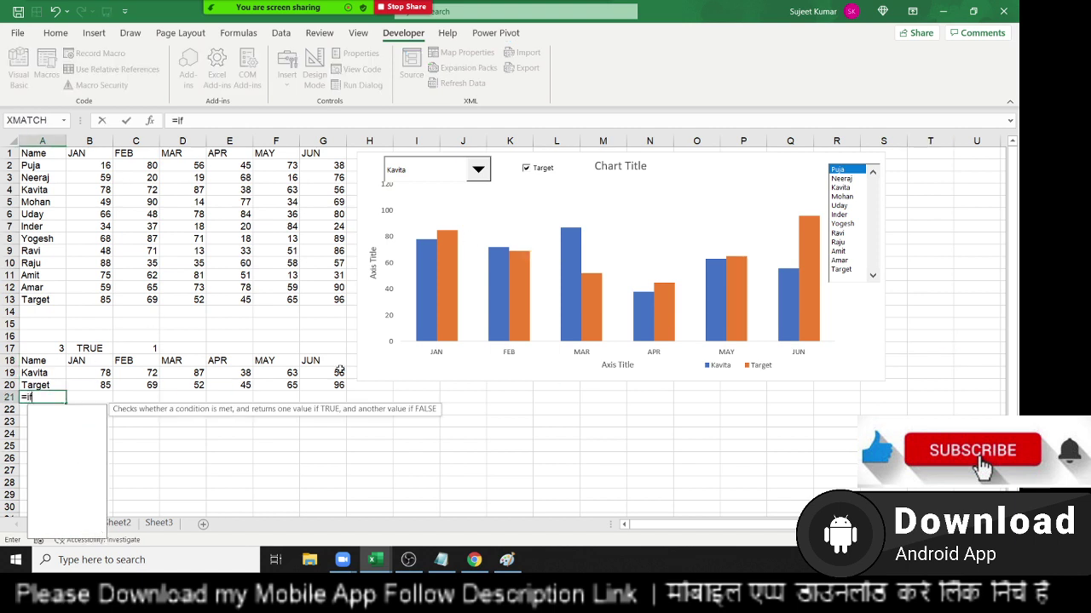
type("F(")
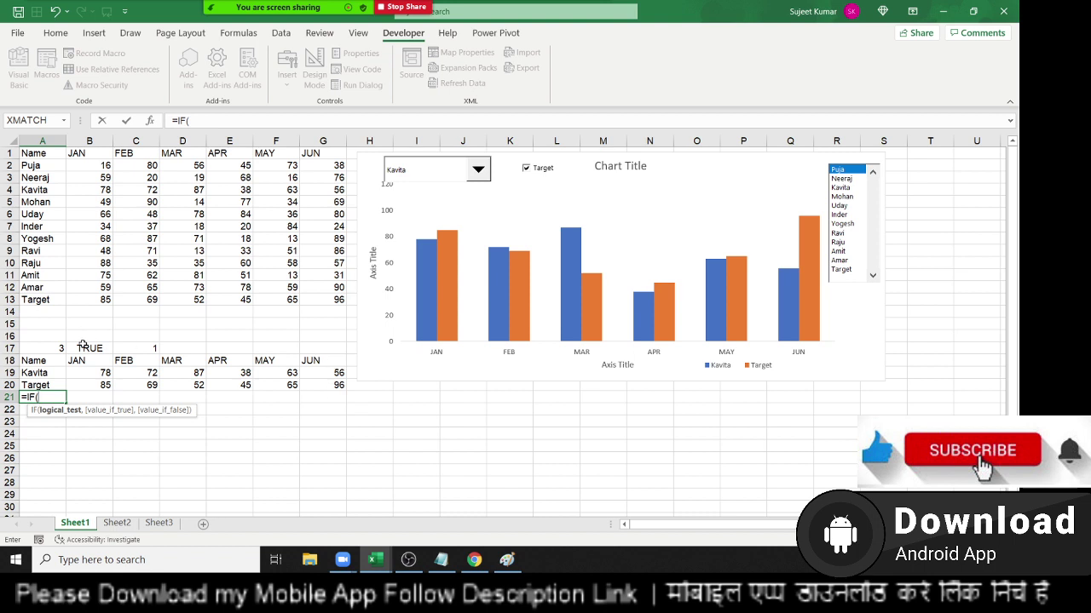
key("Escape")
Step: Copy A19's OFFSET formula into cell A21
left_click(150, 373)
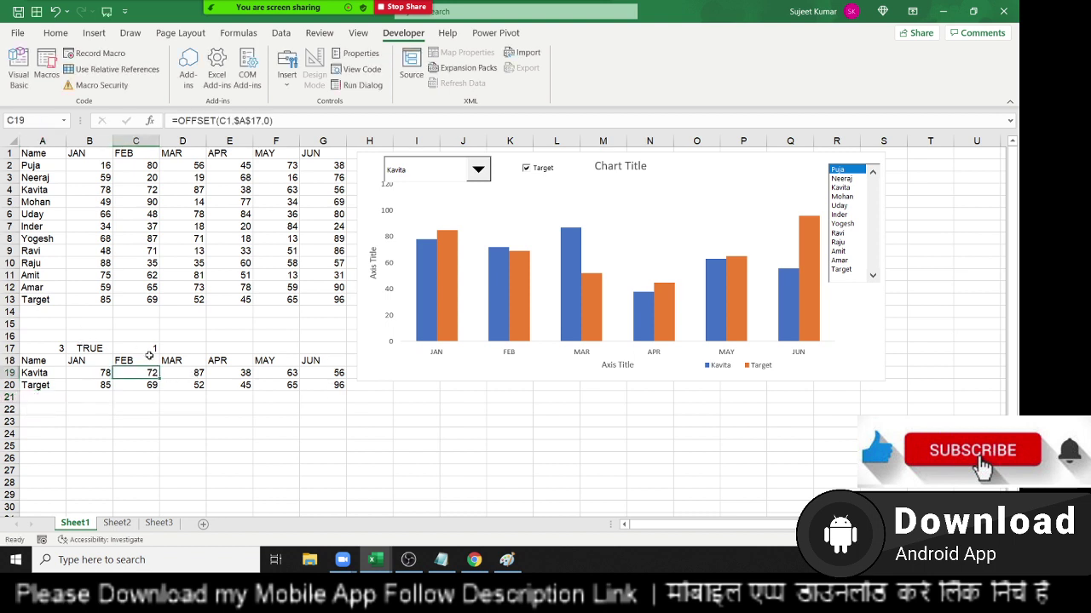
left_click(28, 375)
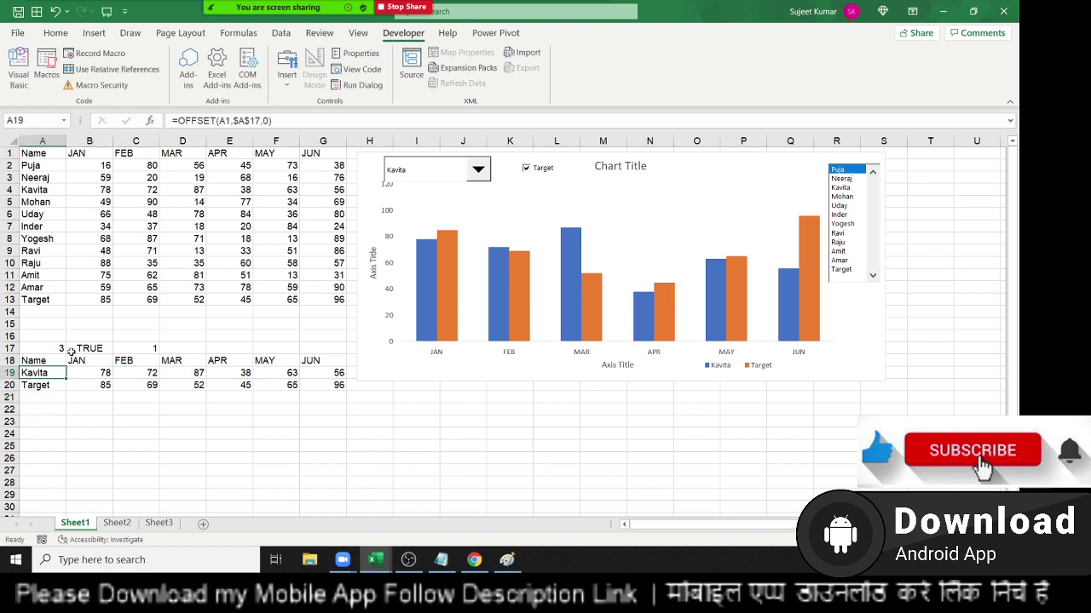
key("F2")
key("ctrl+c")
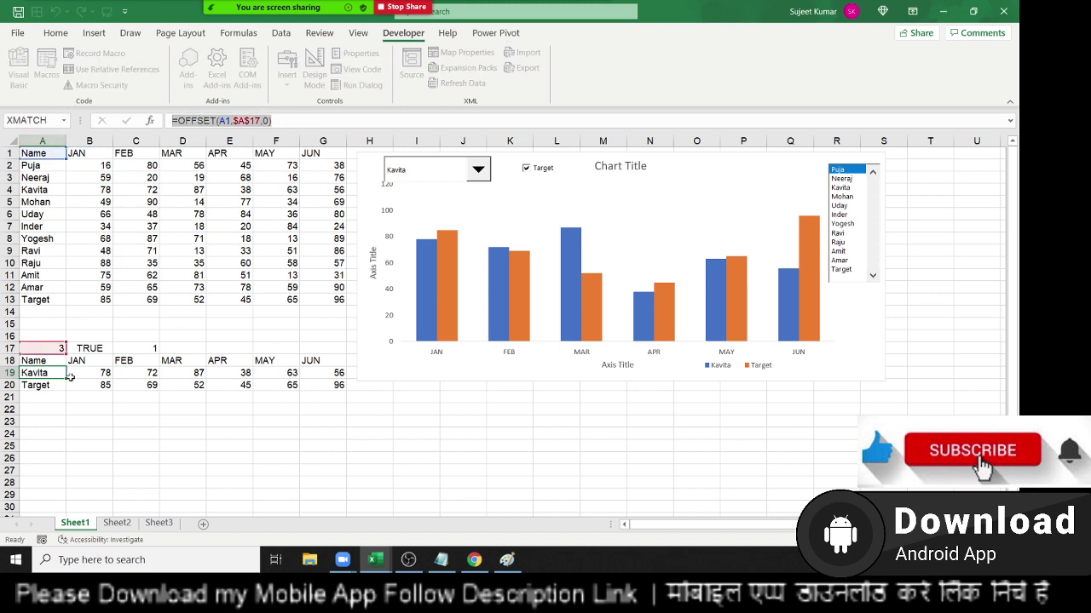
key("Escape")
left_click(51, 398)
key("ctrl+v")
Step: Repoint A21 to =OFFSET(A1,$C$17,0) and fill it across A21:G21
double_click(51, 398)
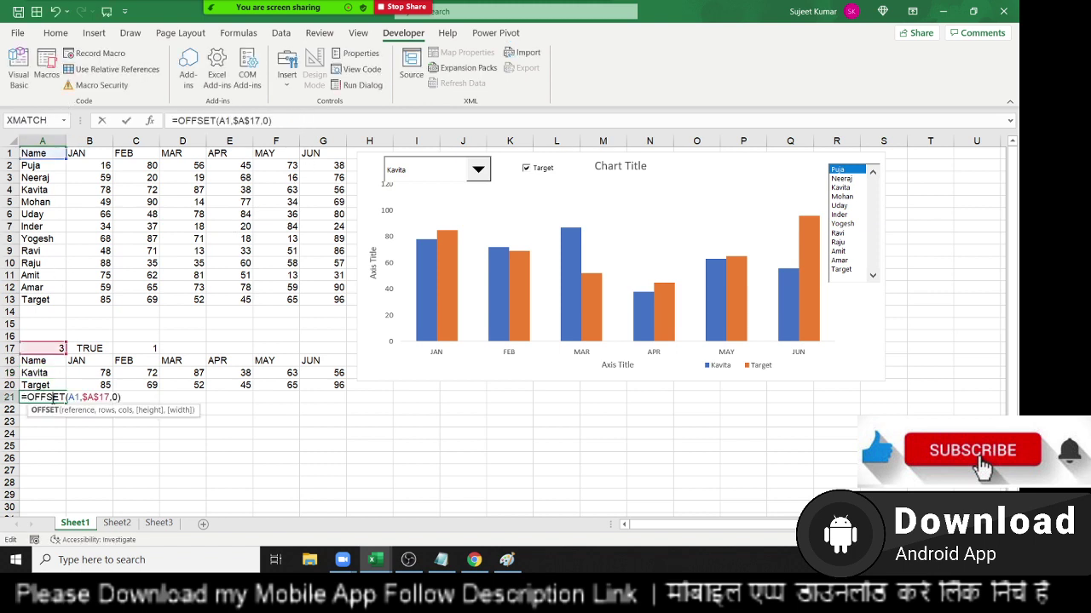
mouse_move(54, 355)
left_mouse_down()
mouse_move(105, 360)
mouse_move(133, 341)
left_mouse_up()
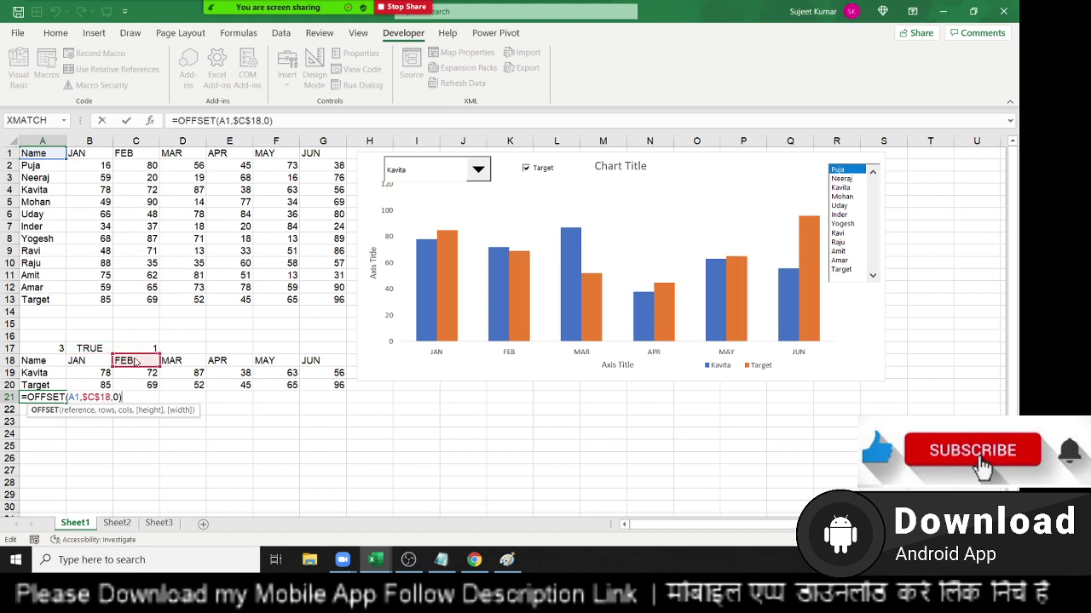
key("Return")
key("Up")
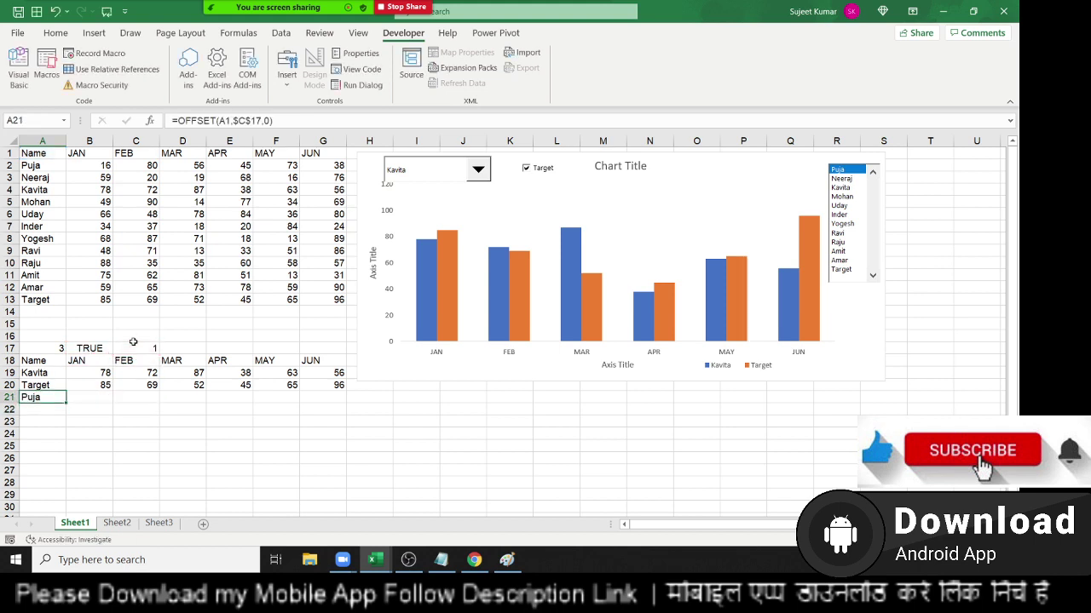
key("shift+Right")
key("shift+Right")
key("shift+Right")
key("shift+Right")
key("shift+Left")
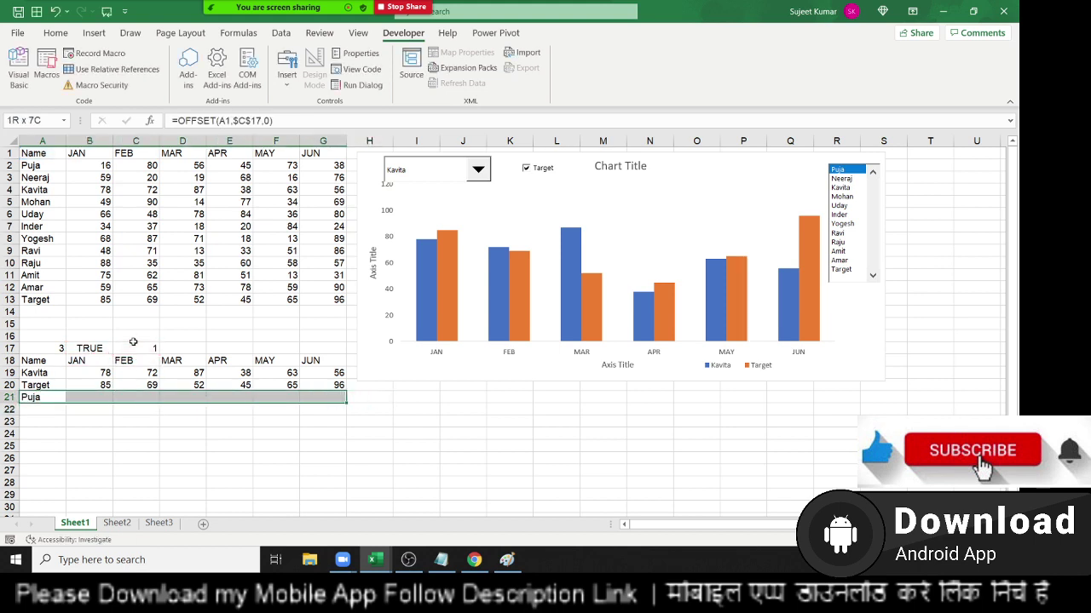
key("ctrl+r")
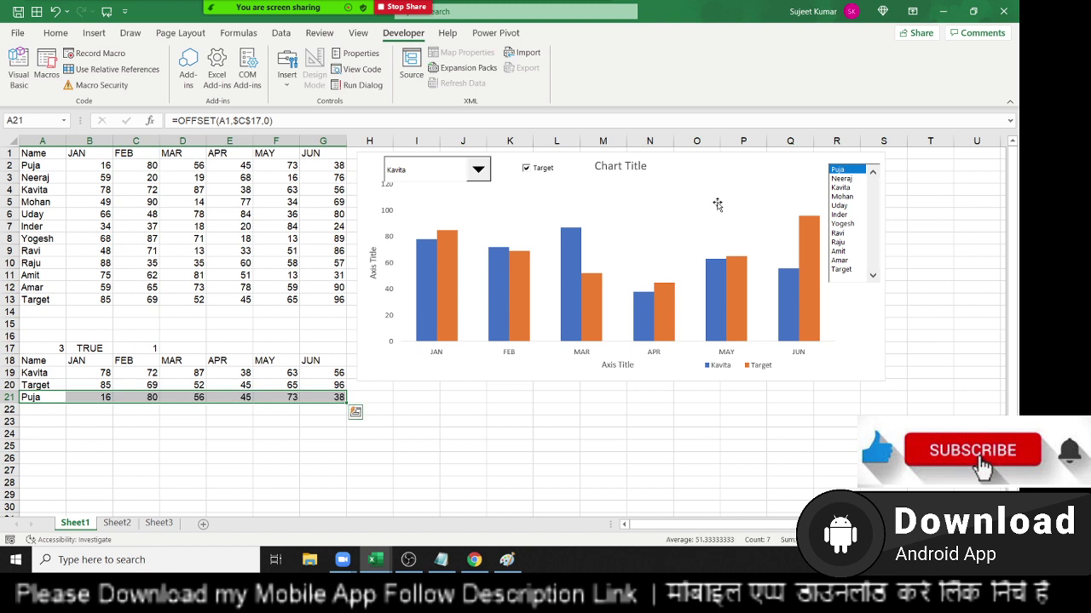
Step: Extend the chart's data to row 21 and untick Target, leaving Kavita and Puja bars
left_click(755, 163)
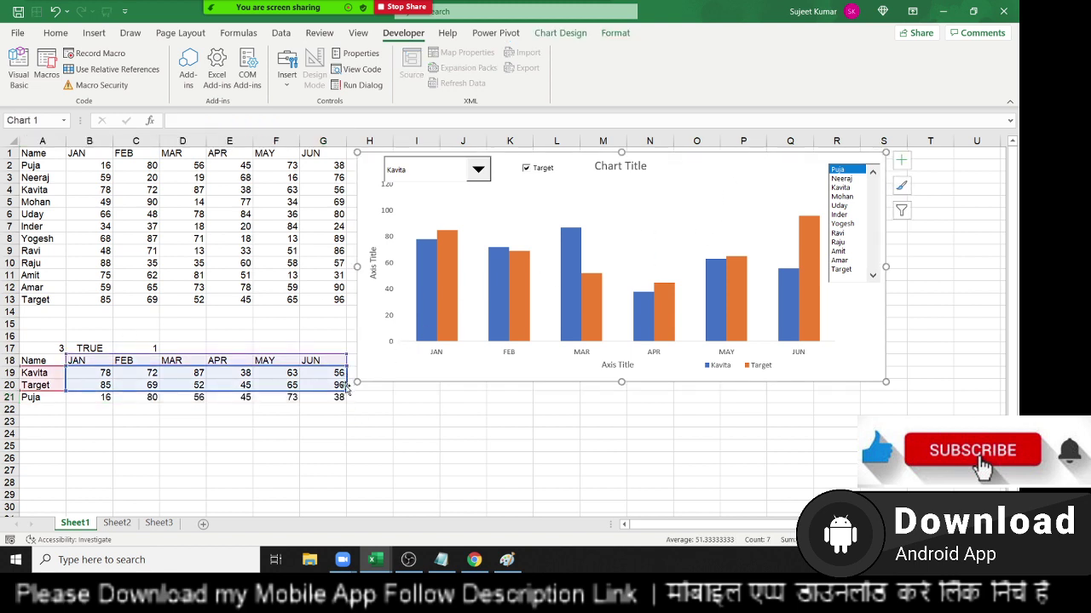
left_click_drag(346, 390, 346, 402)
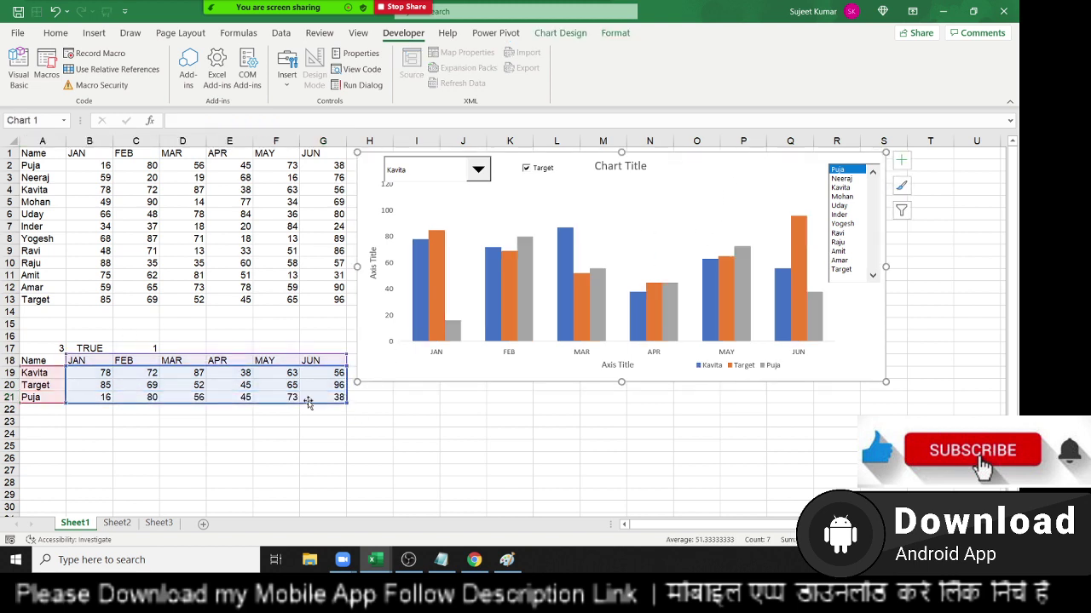
left_click(533, 170)
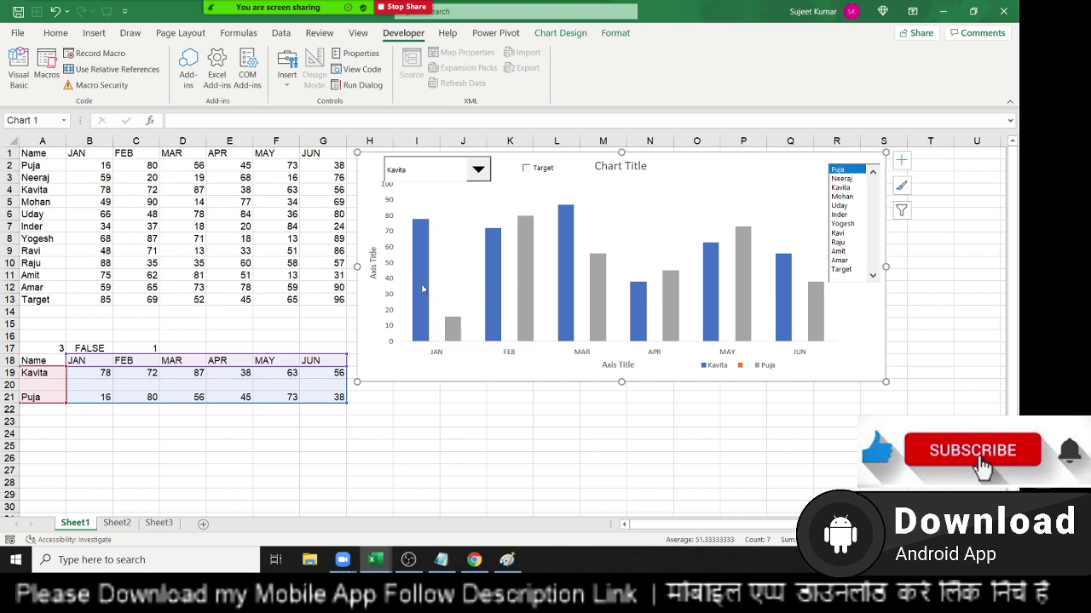
Step: Add data labels to the Kavita bars showing the series name alongside the value
right_click(422, 289)
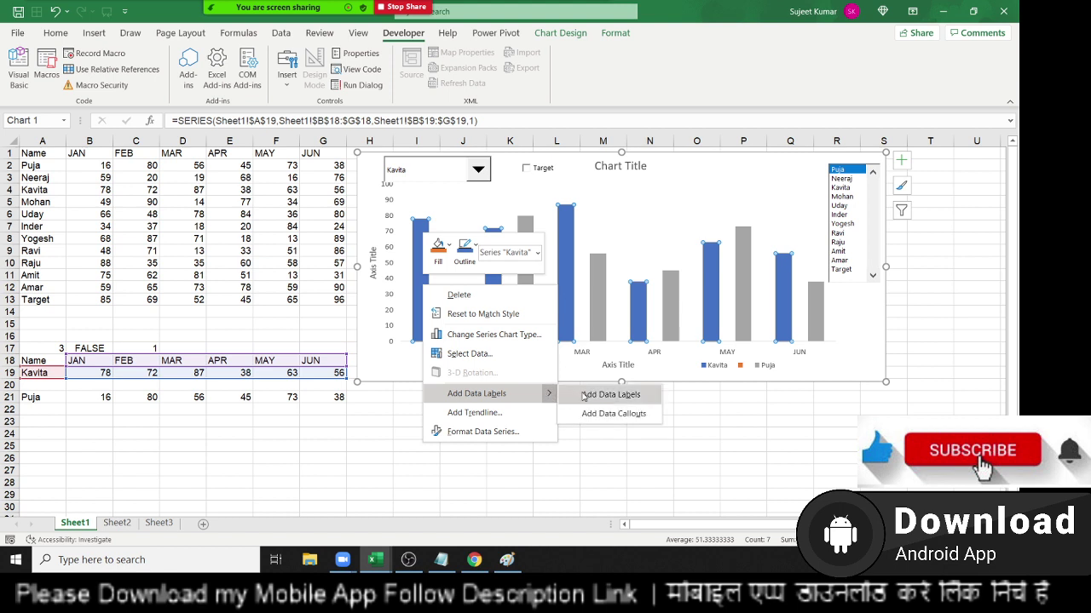
key("Escape")
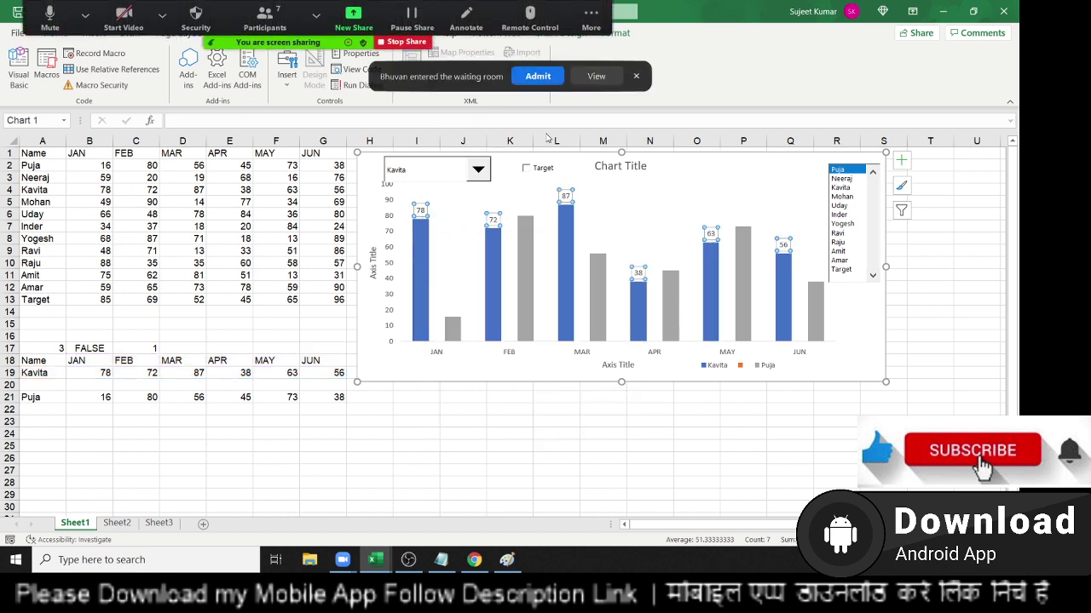
left_click(540, 81)
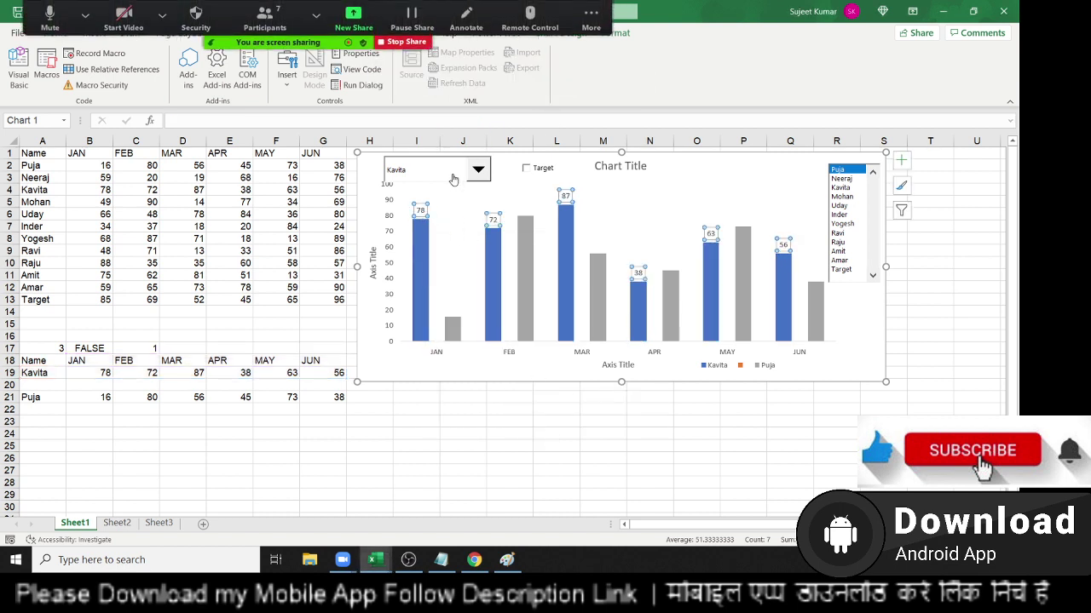
right_click(421, 211)
left_click(467, 379)
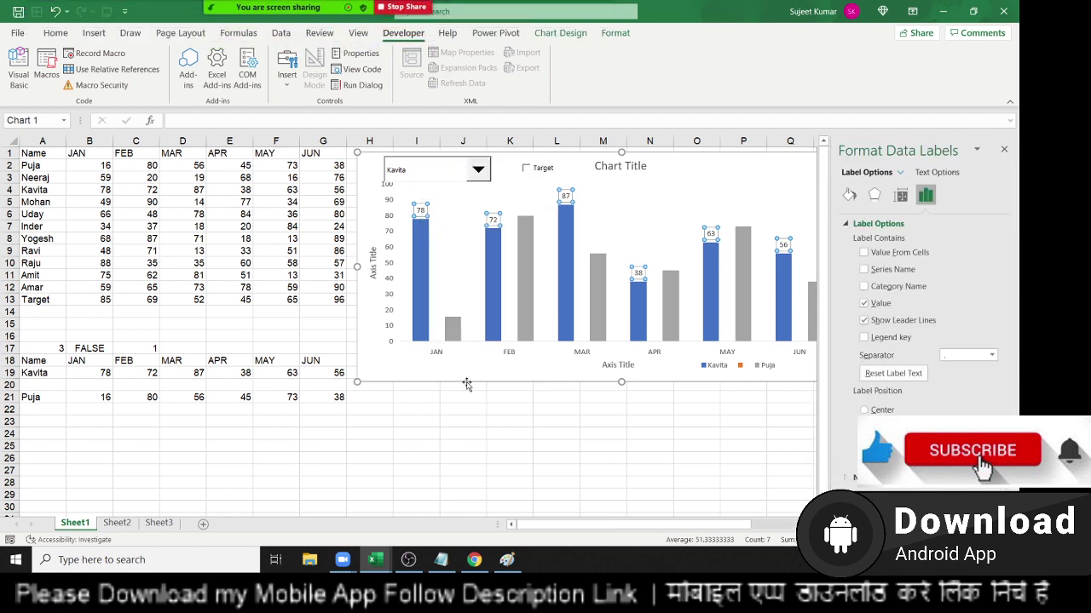
left_click(878, 271)
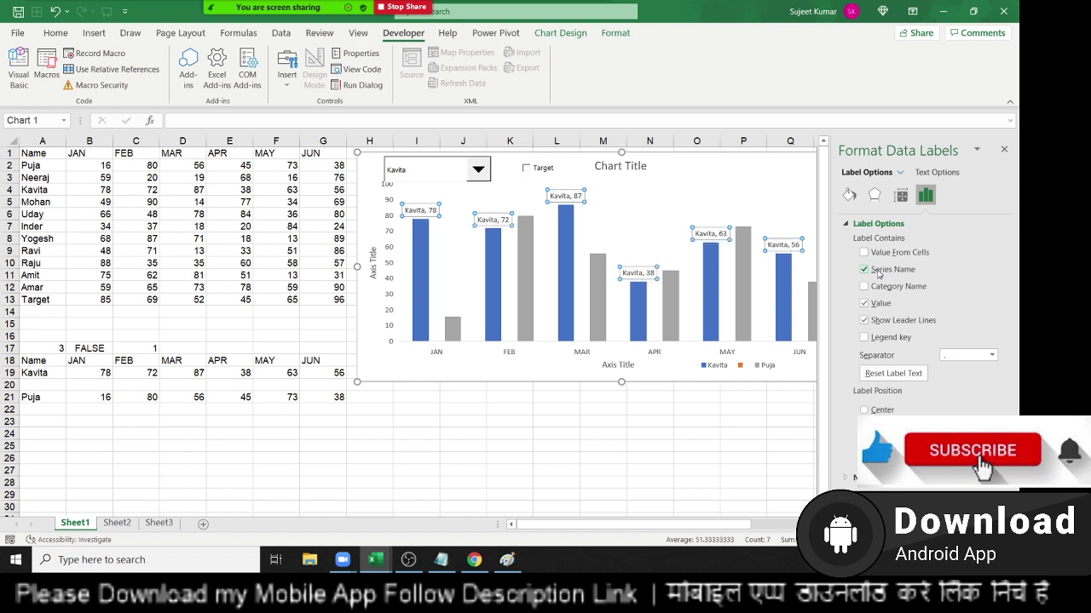
Step: Rotate the Kavita labels' text 270° with Center vertical alignment
left_click(901, 197)
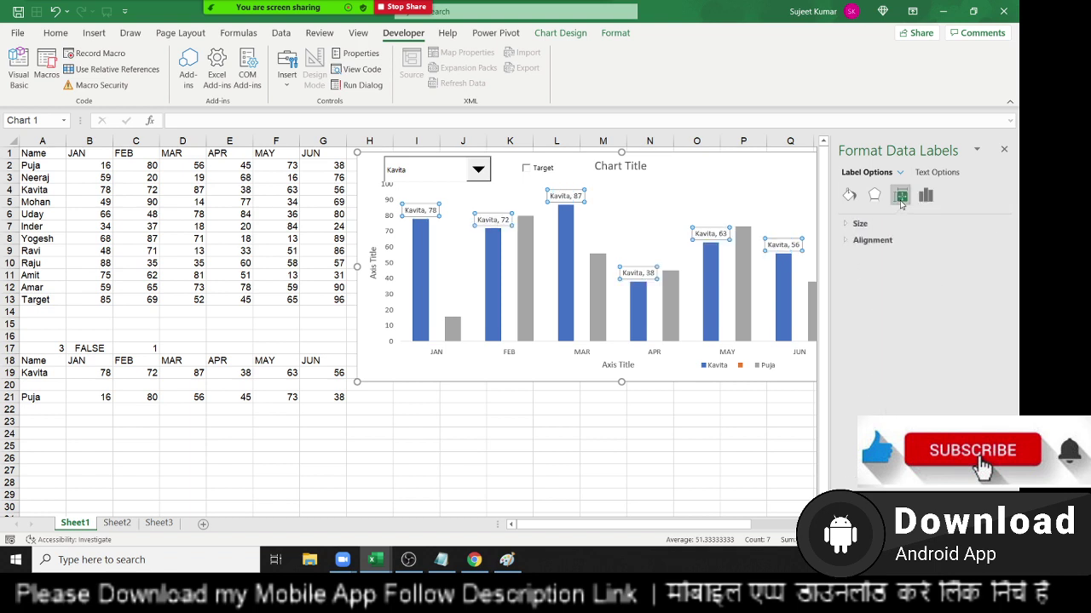
left_click(878, 241)
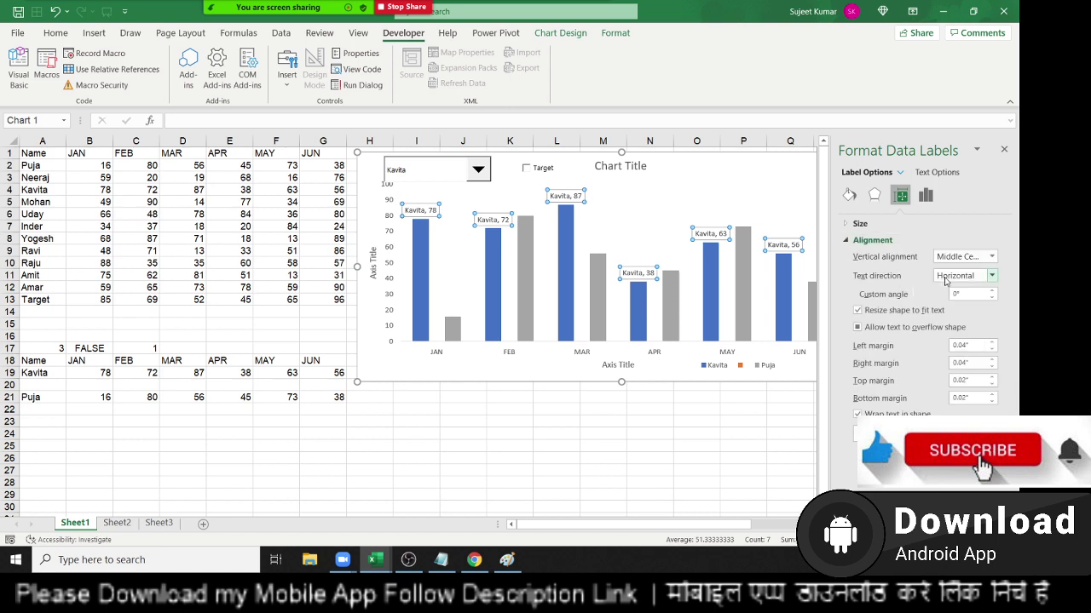
left_click(945, 278)
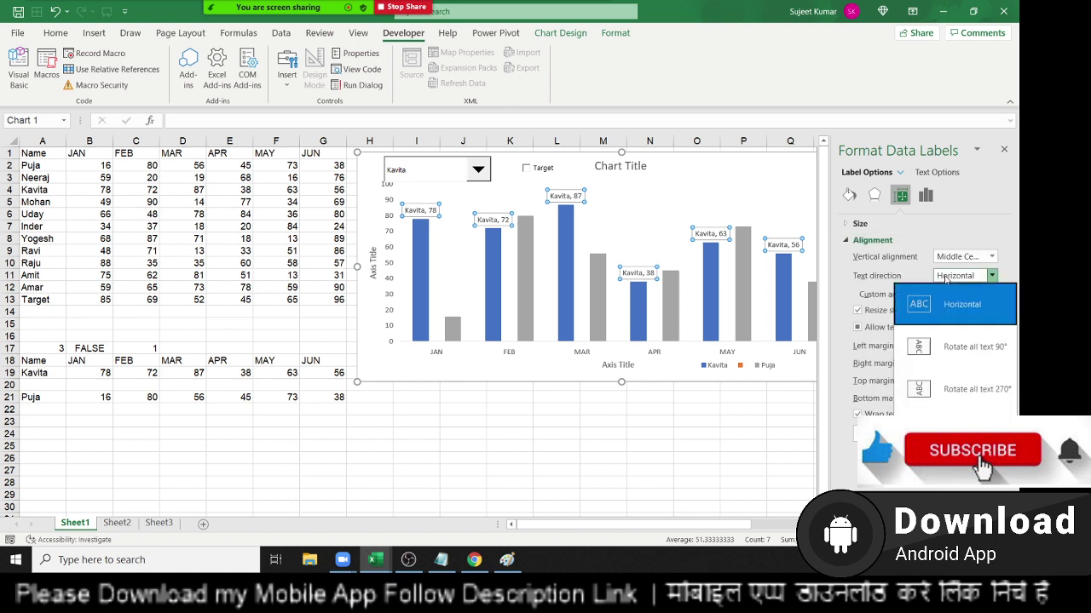
left_click(954, 387)
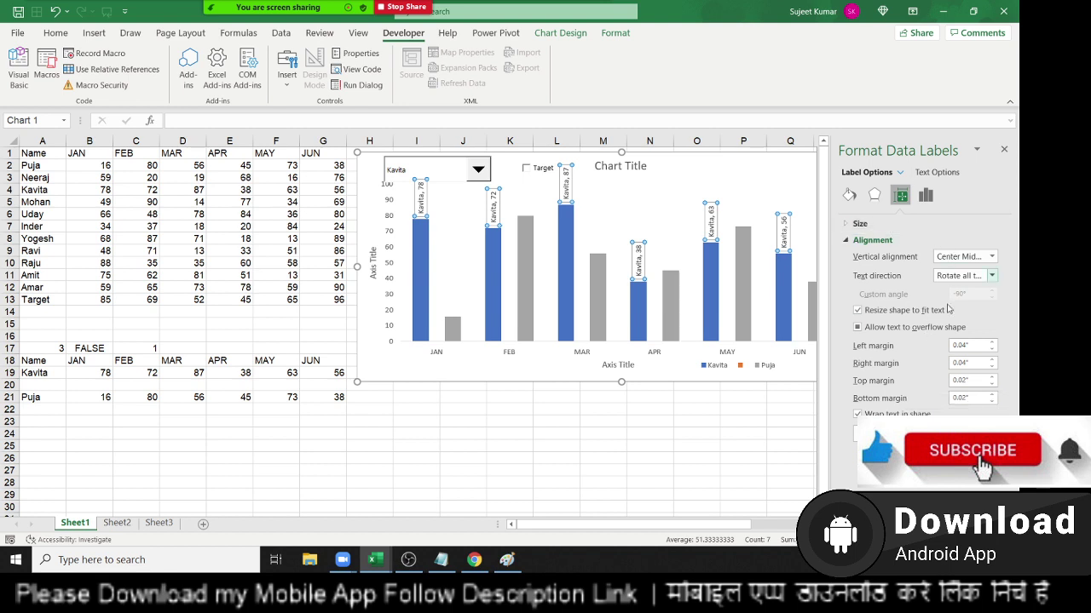
left_click(963, 257)
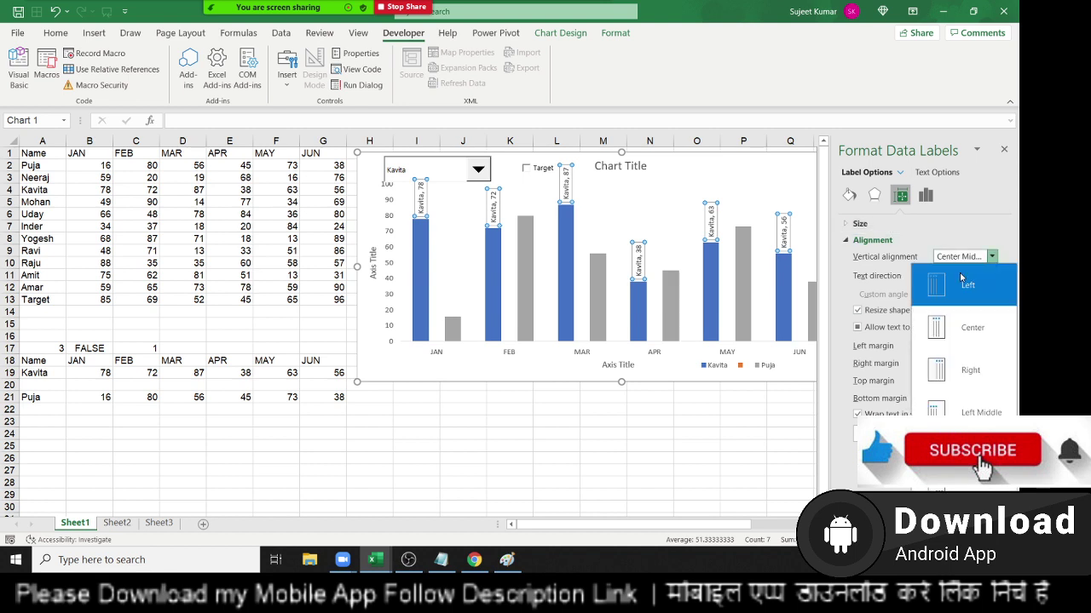
left_click(966, 330)
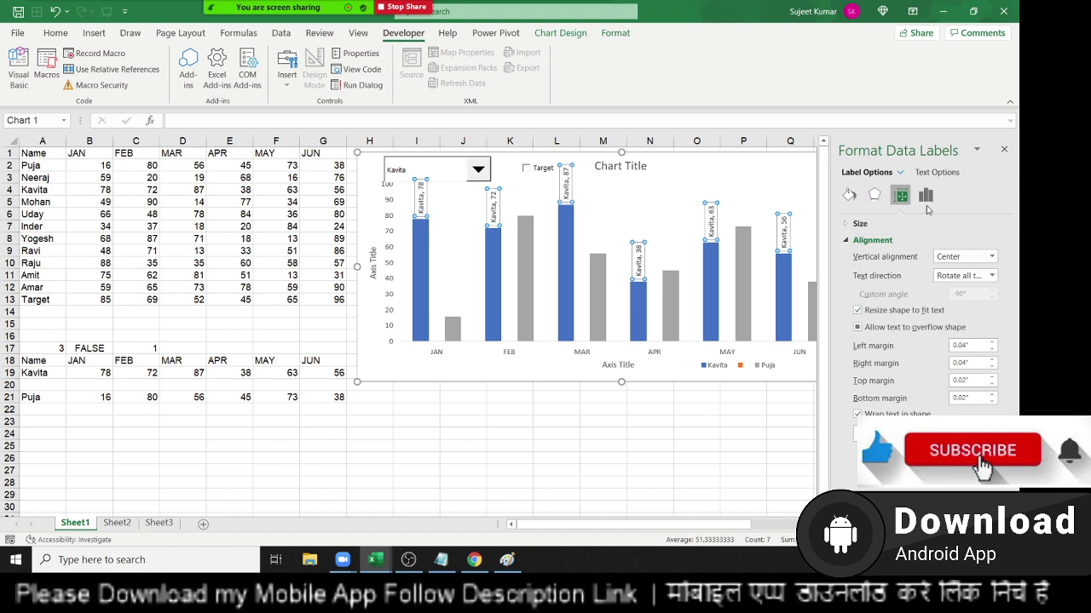
Step: Position the Kavita labels at Inside End so they sit inside the top of each bar
left_click(925, 196)
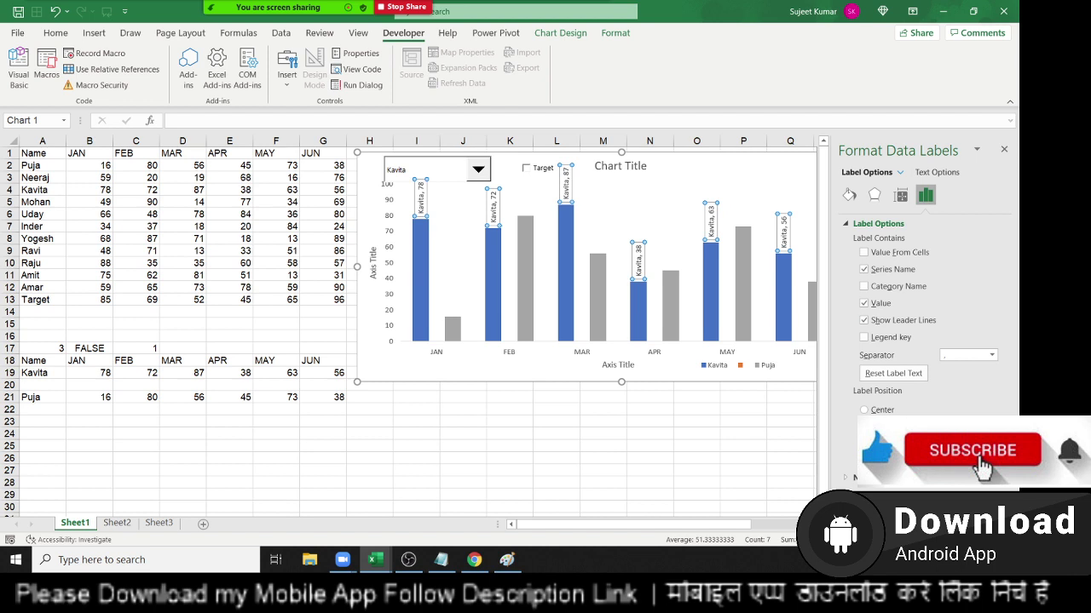
left_click(865, 410)
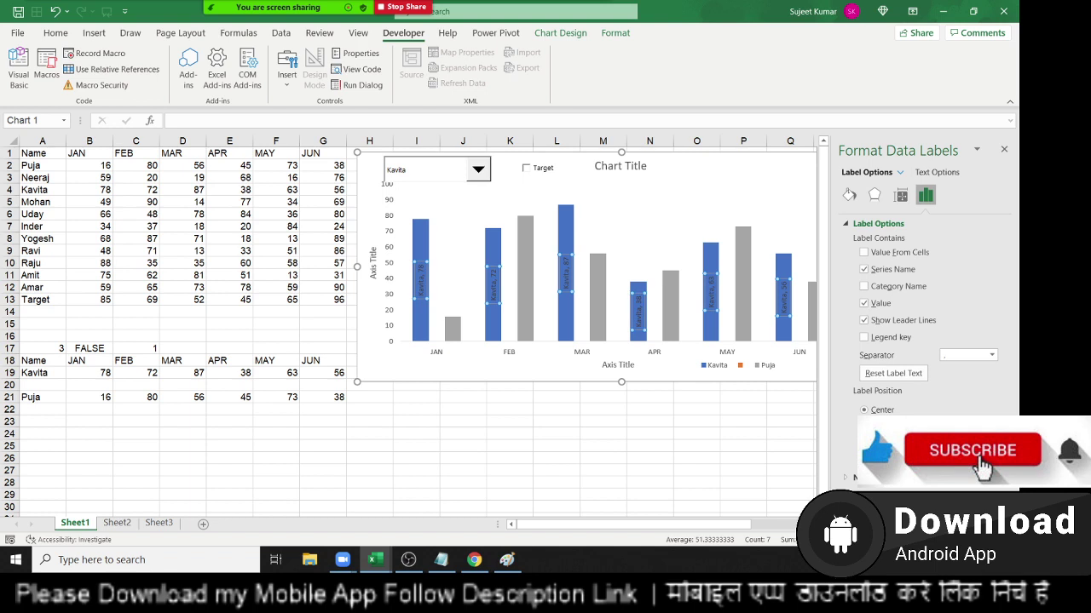
left_click(865, 427)
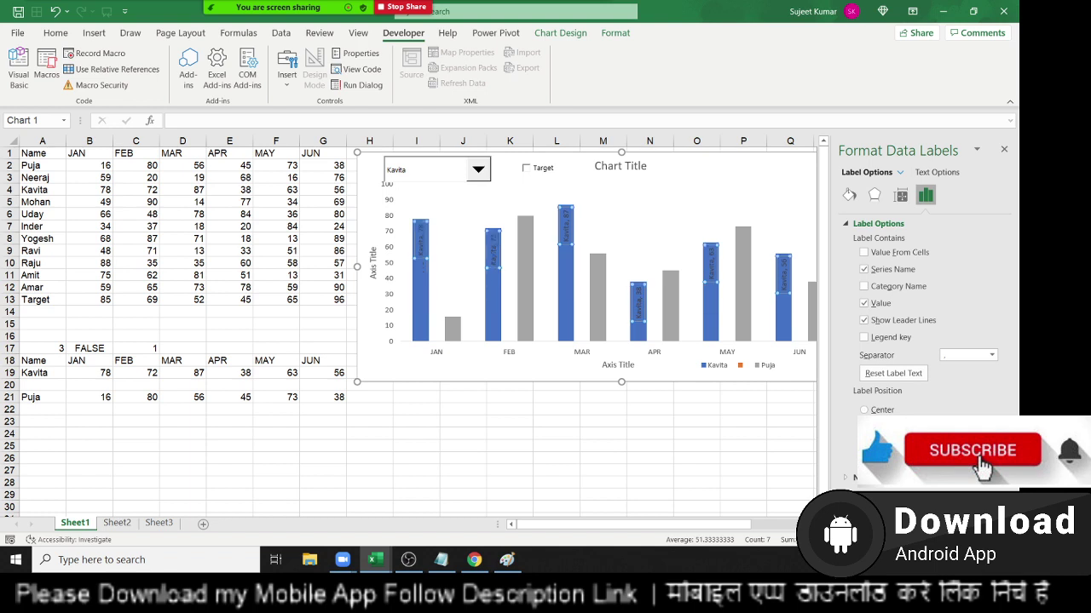
left_click(451, 339)
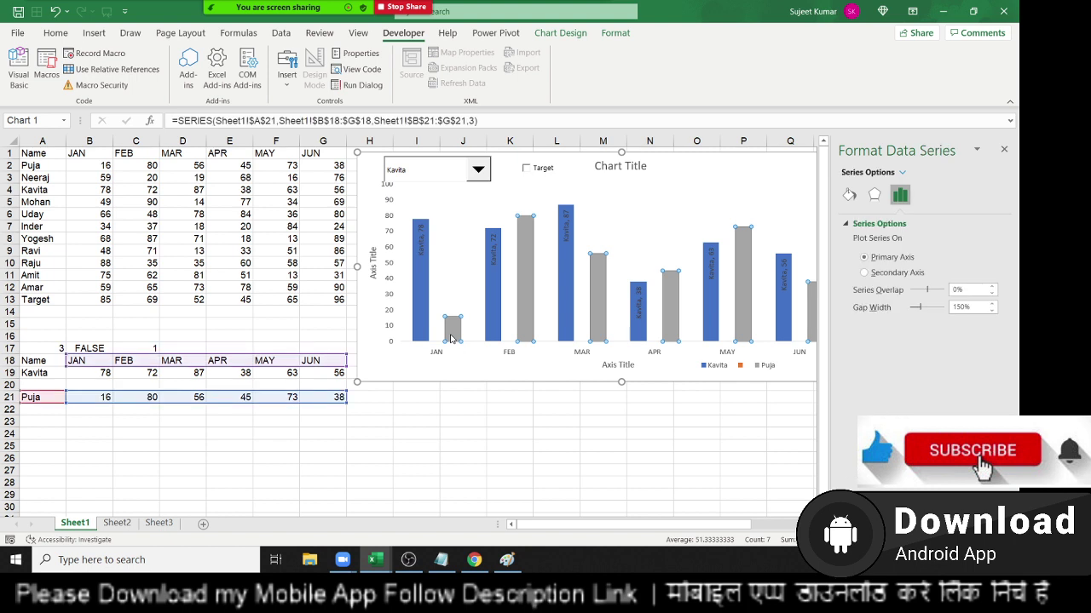
left_click(420, 245)
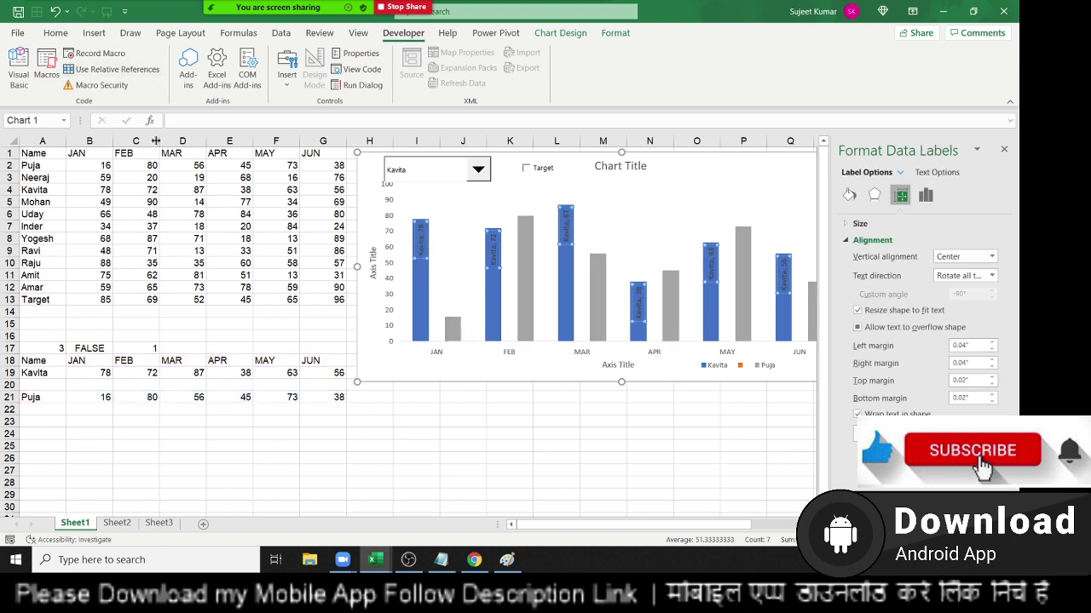
left_click(451, 333)
Step: Add data labels to the grey Puja bars
right_click(450, 333)
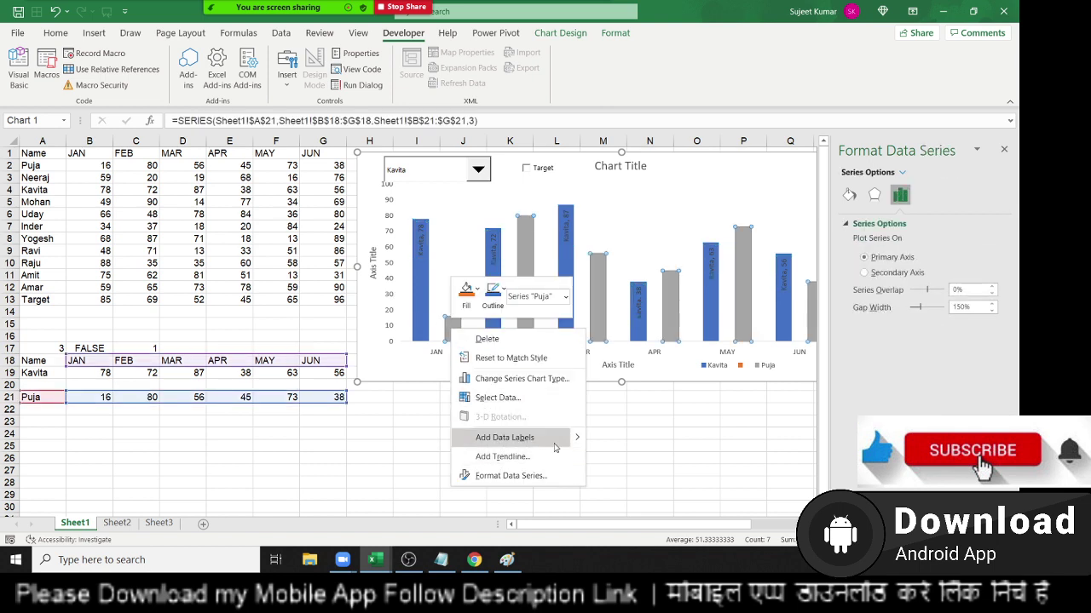
mouse_move(577, 441)
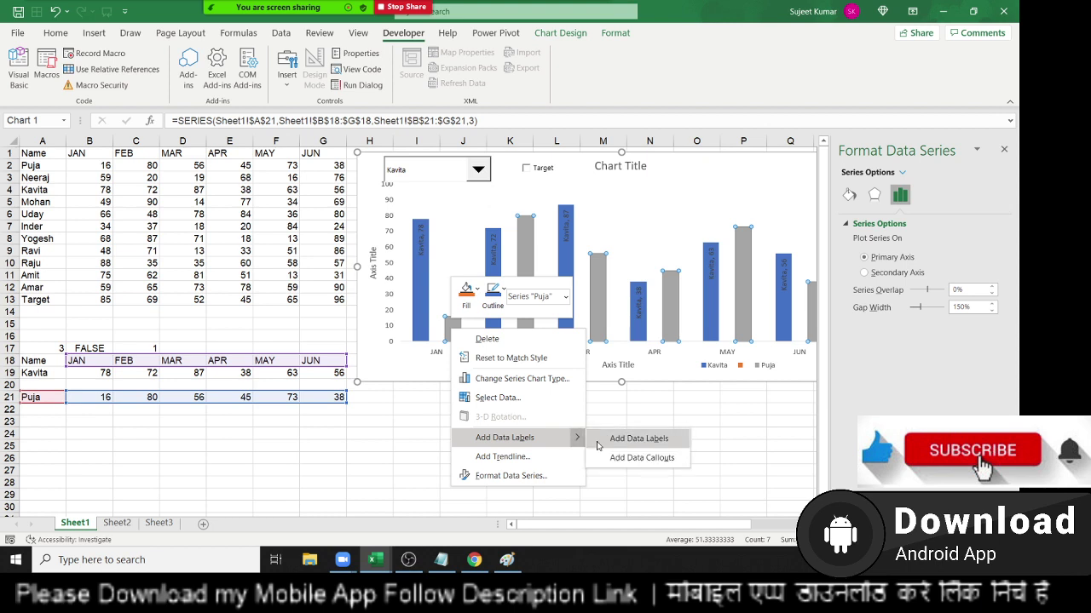
left_click(612, 447)
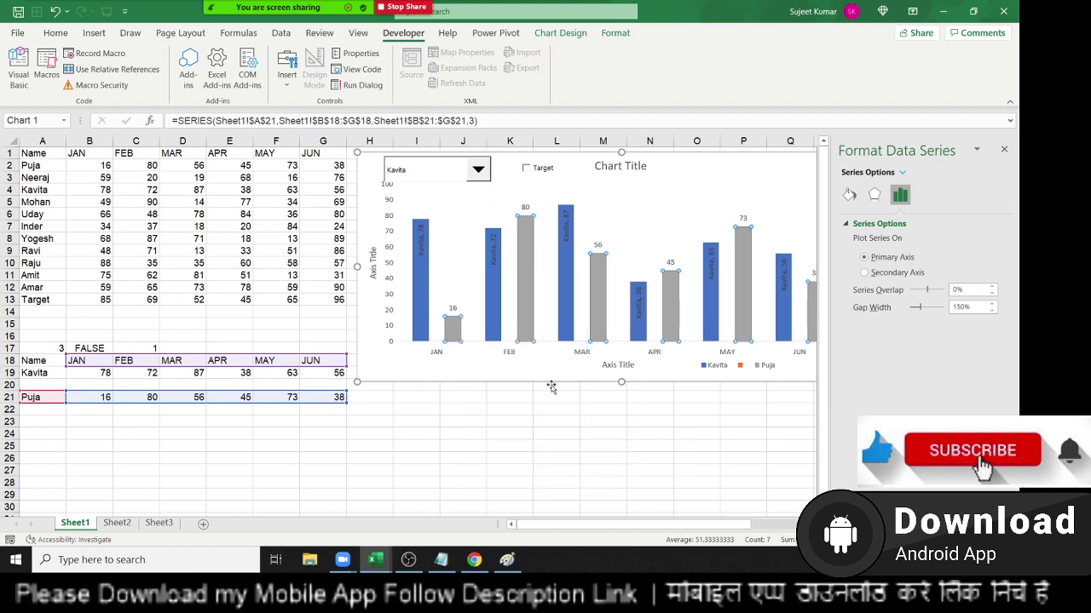
left_click(450, 310)
Step: Show the series name in the Puja labels and rotate their text 270°
right_click(450, 311)
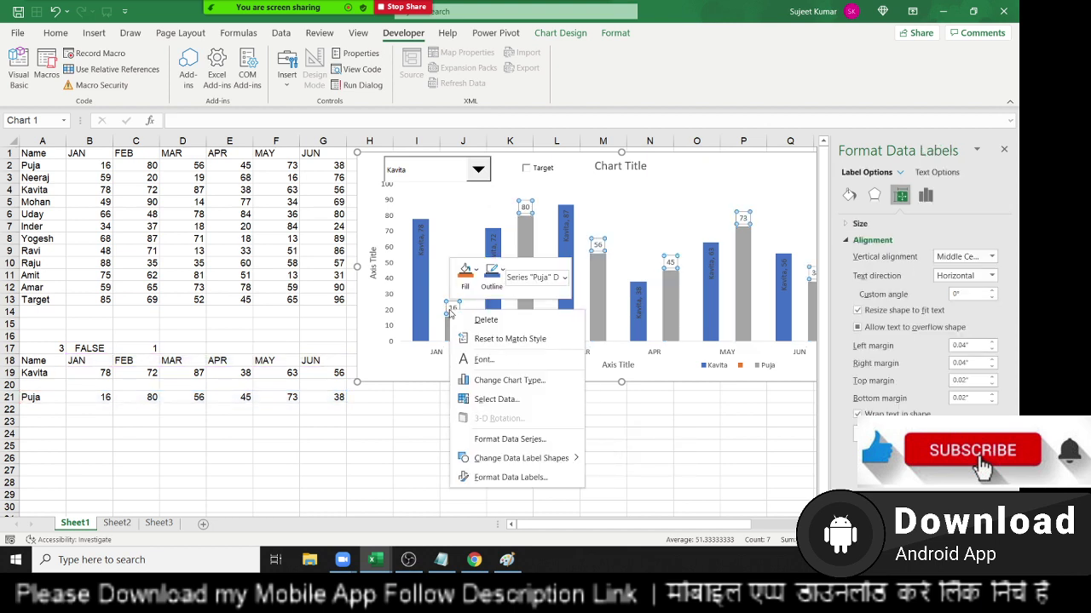
left_click(511, 477)
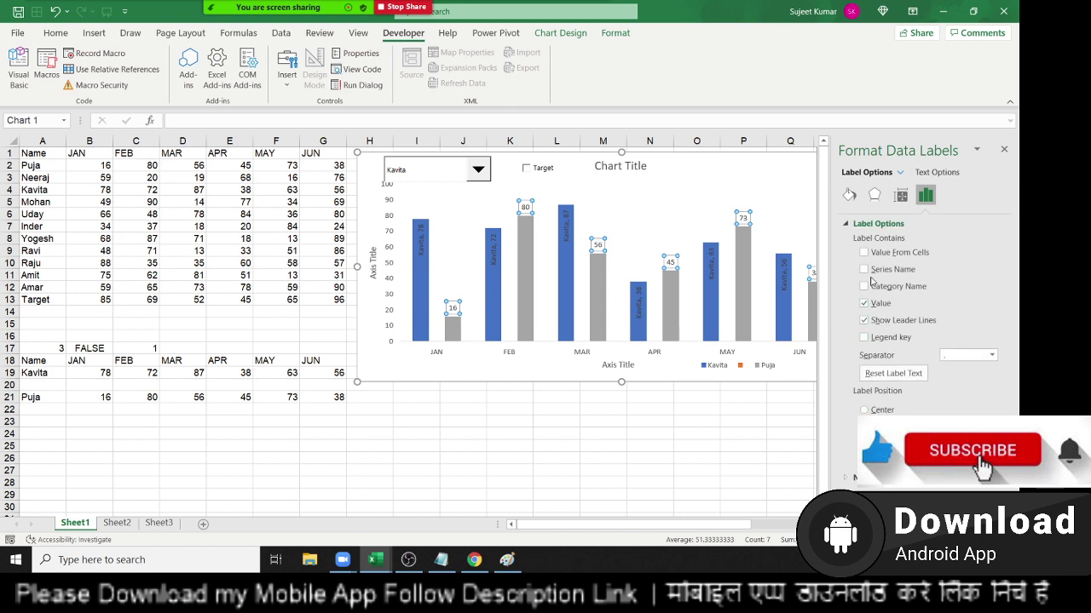
left_click(864, 269)
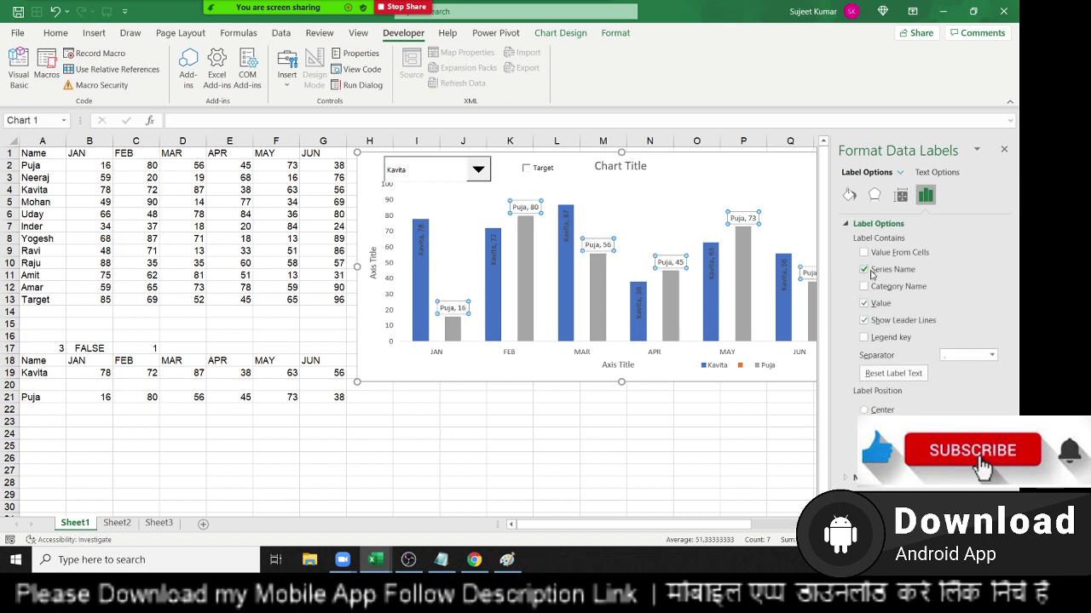
left_click(901, 196)
left_click(953, 279)
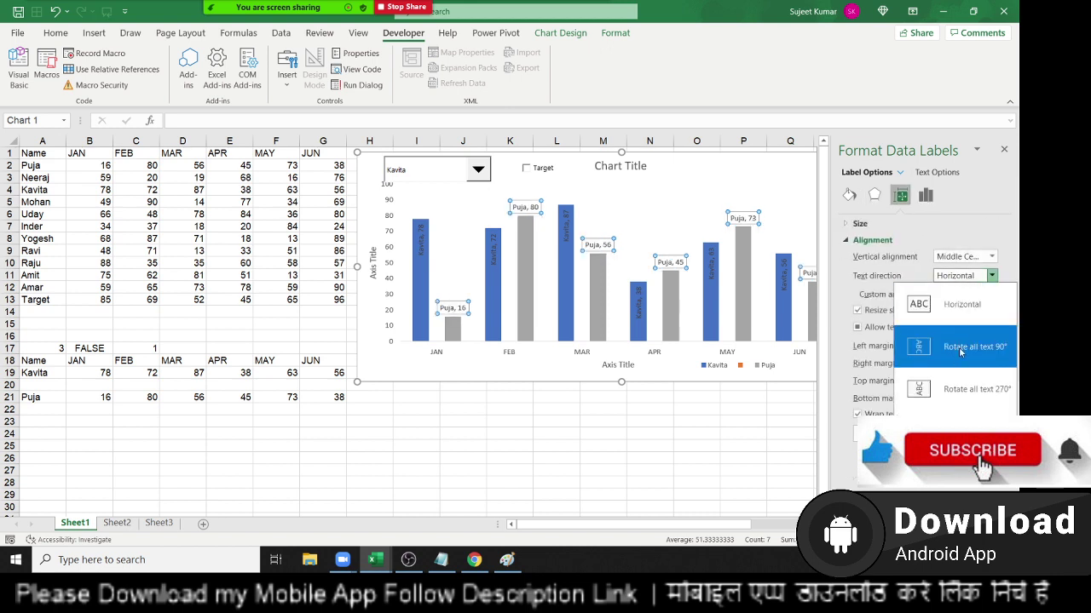
left_click(954, 392)
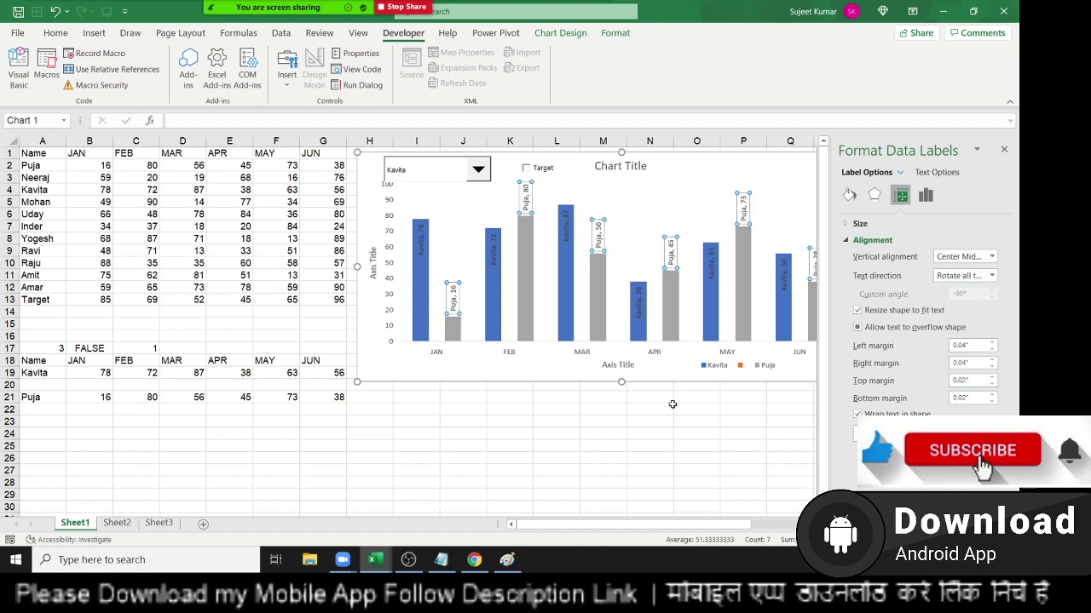
left_click(423, 253)
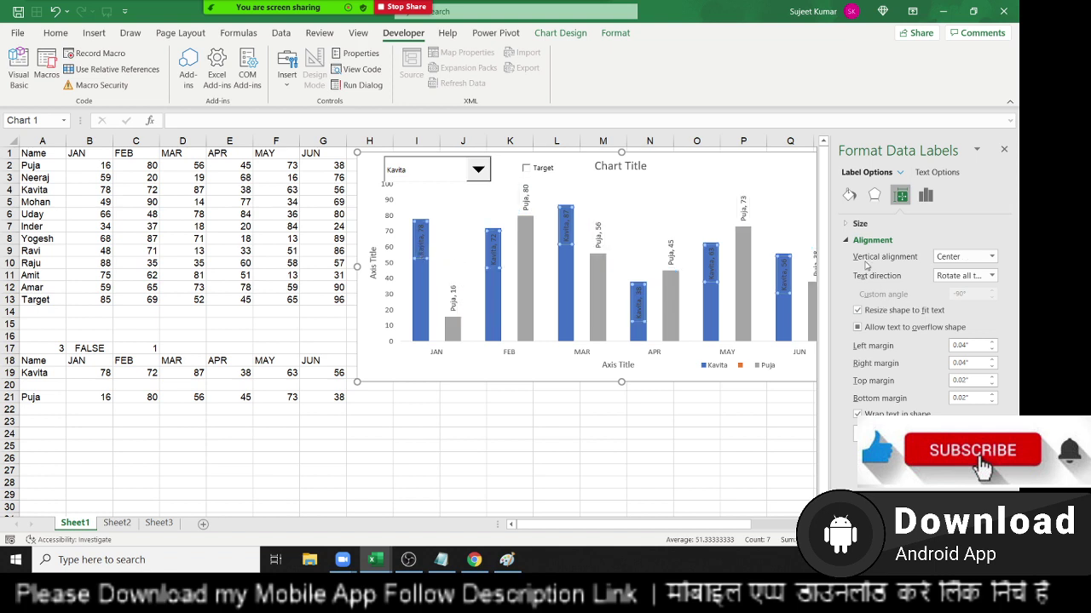
left_click(852, 196)
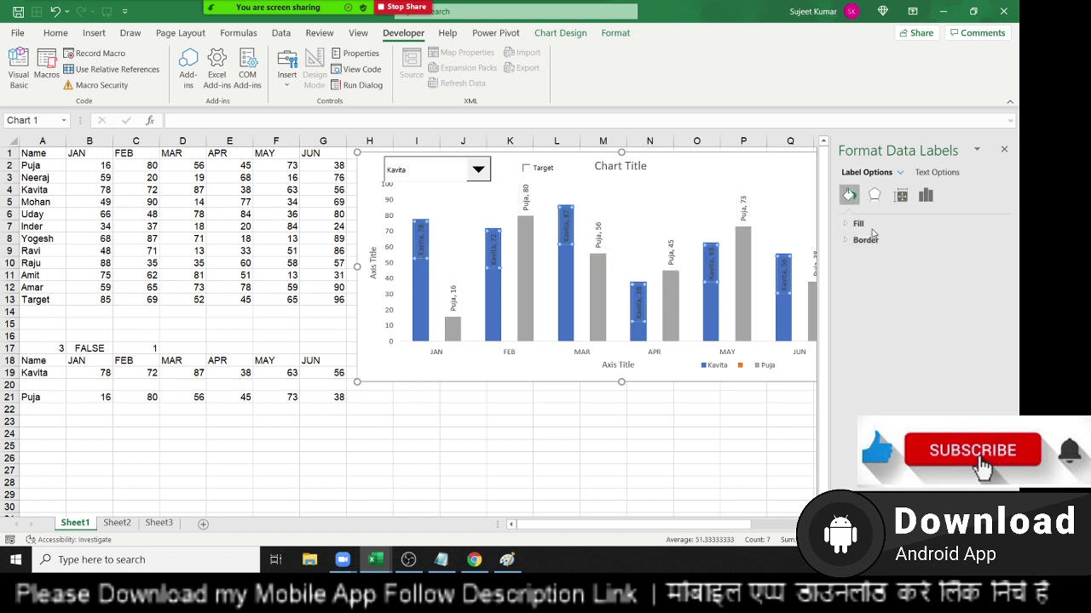
Step: Give the Kavita data labels a solid black fill
left_click(859, 223)
left_click(875, 258)
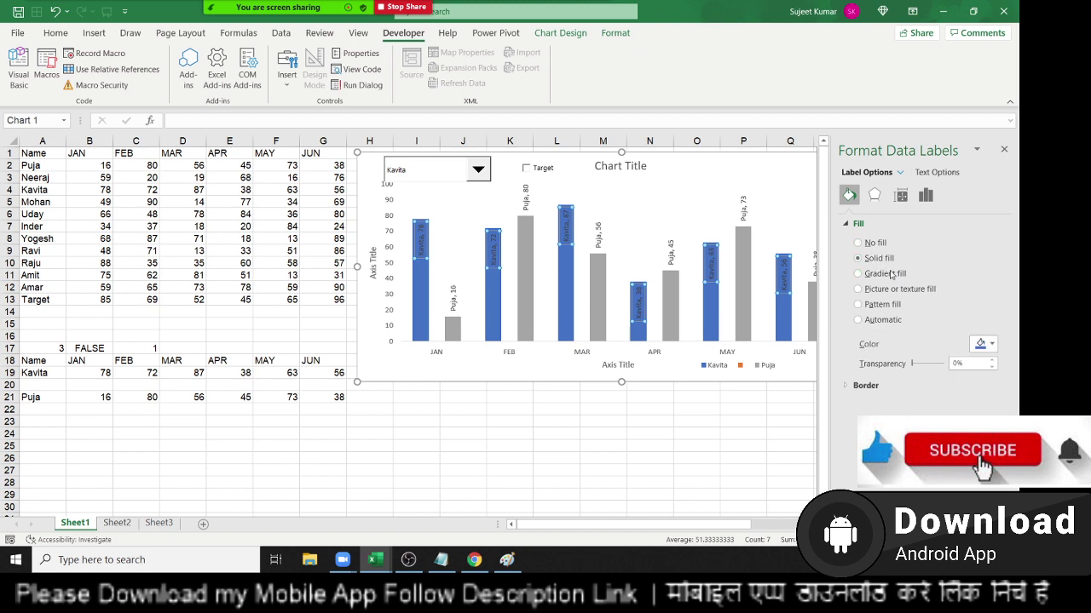
left_click(985, 344)
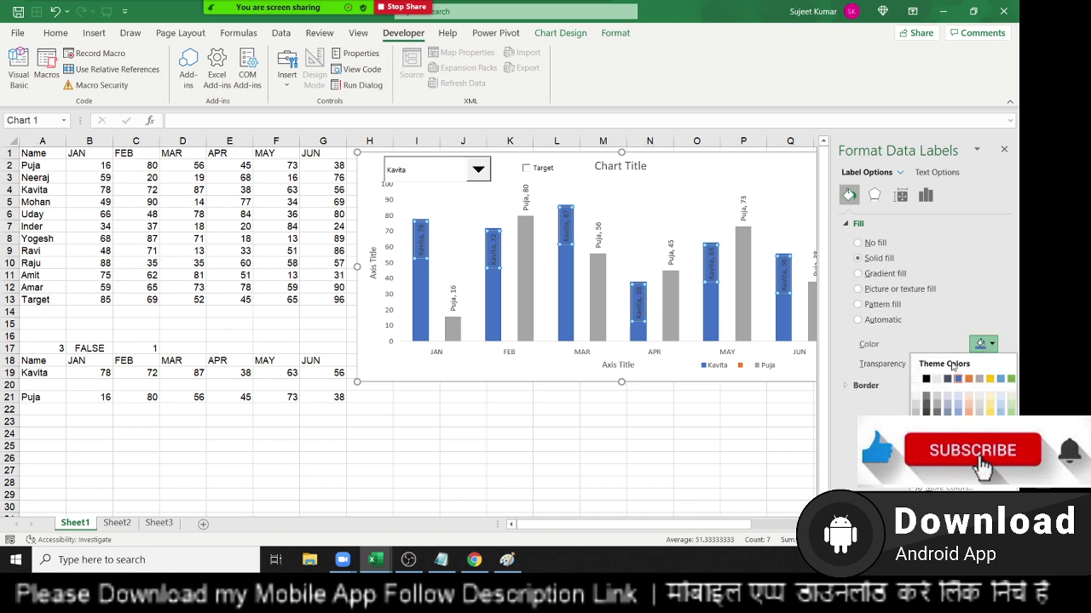
left_click(926, 379)
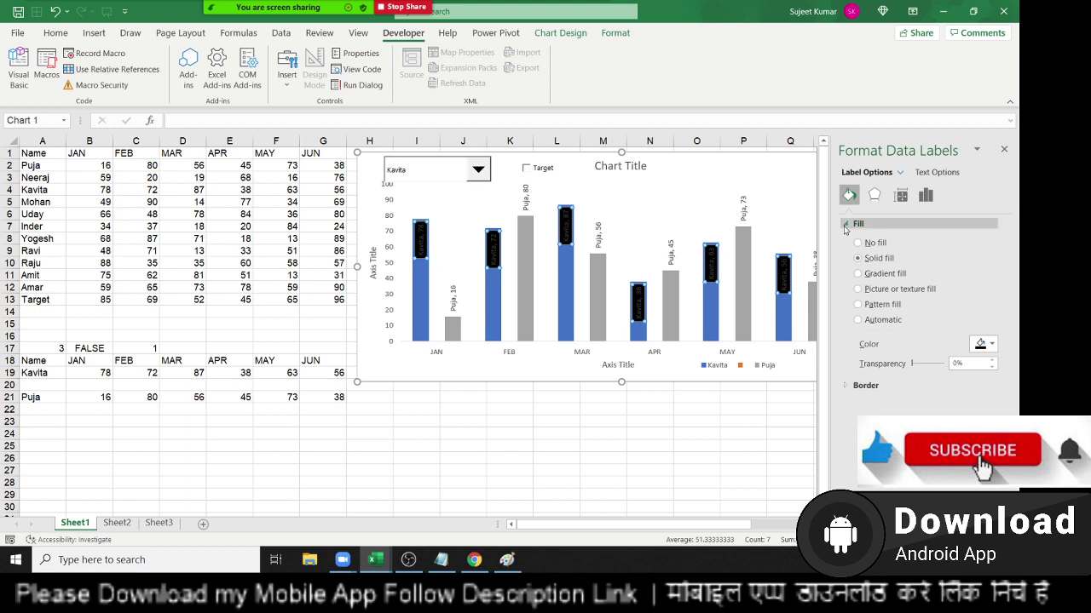
Step: Set the Kavita label font colour to White, then deselect the chart
left_click(56, 32)
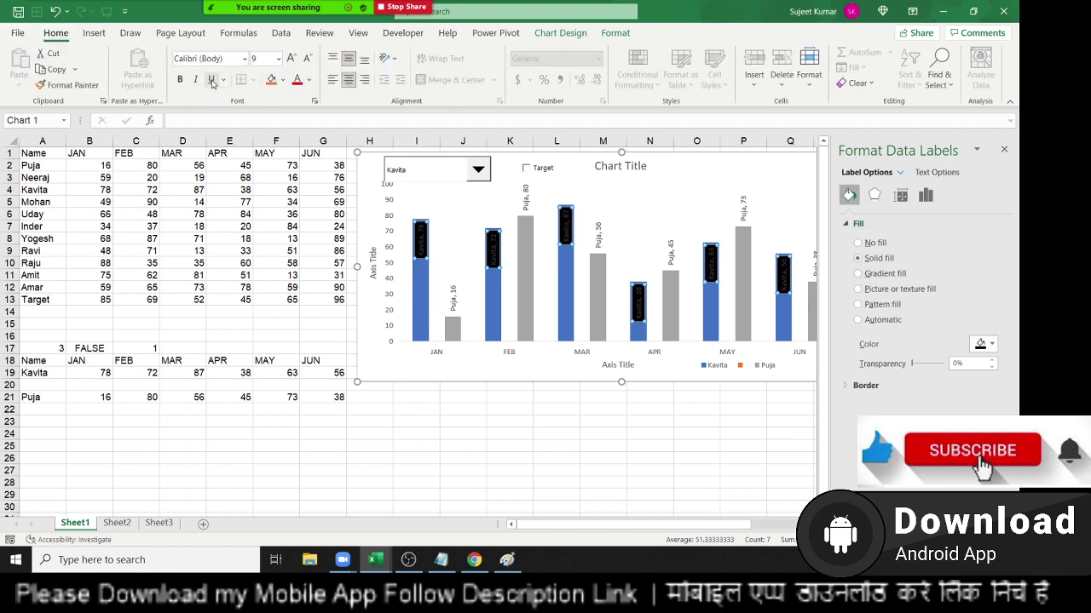
left_click(309, 82)
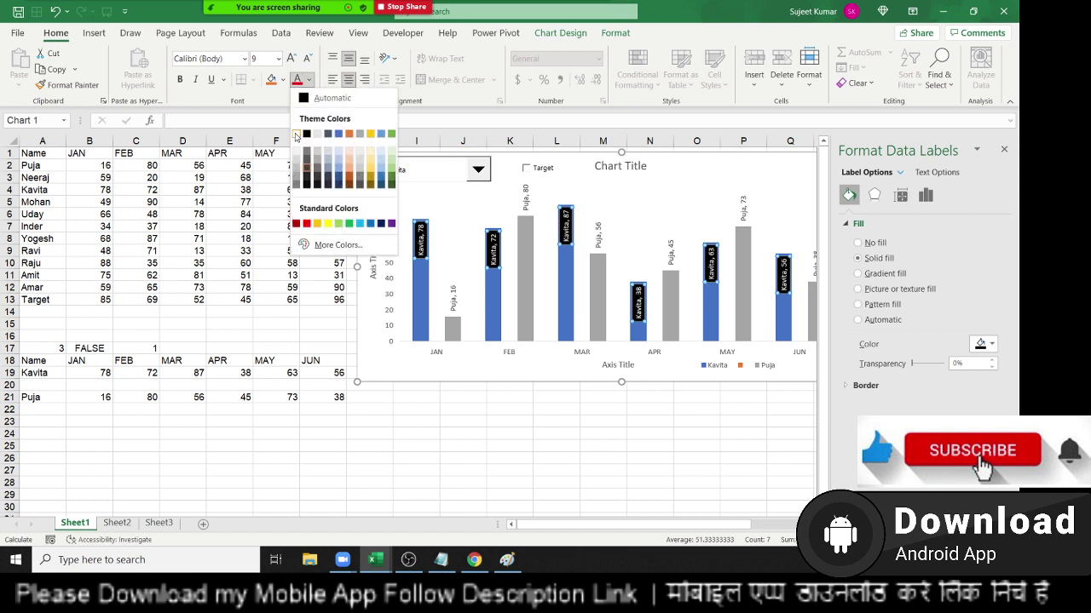
left_click(296, 135)
left_click(495, 370)
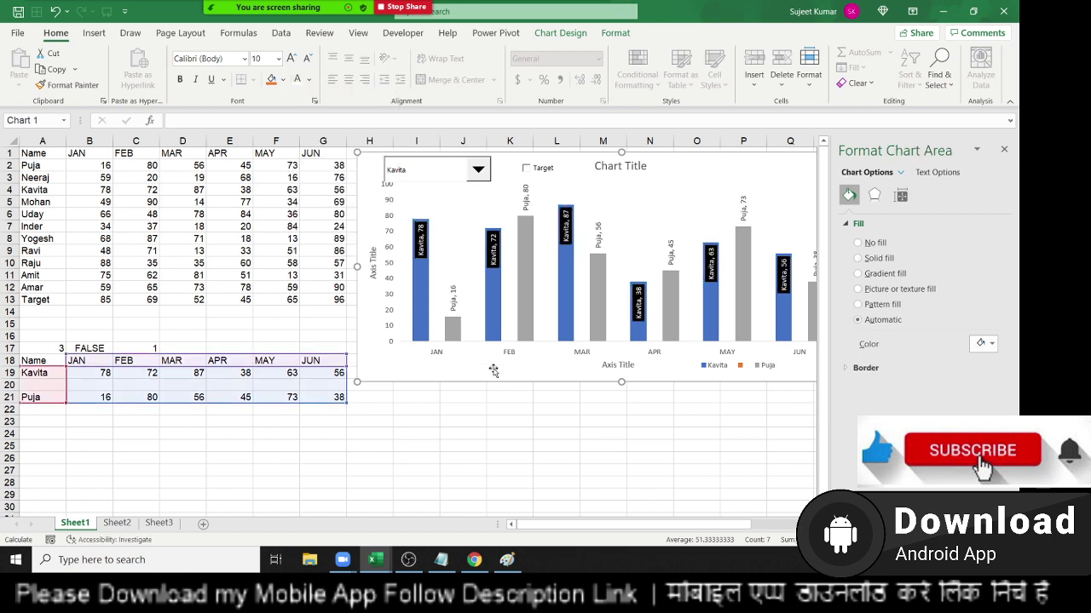
left_click(629, 408)
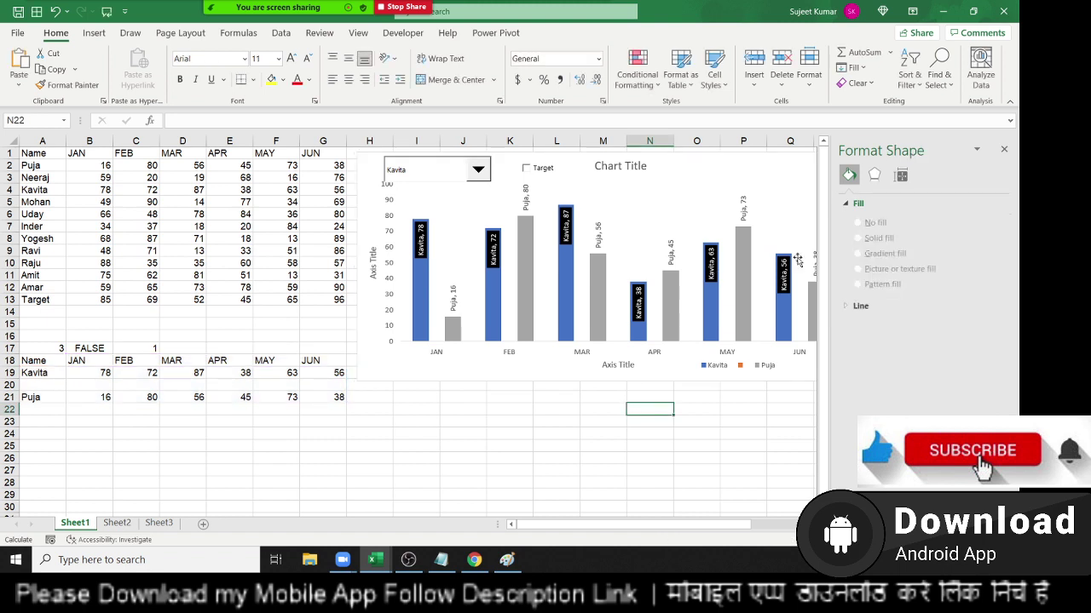
Step: Pick each list name from Neeraj through Amar, ending on Target, watching the grey bars update
left_click(1004, 150)
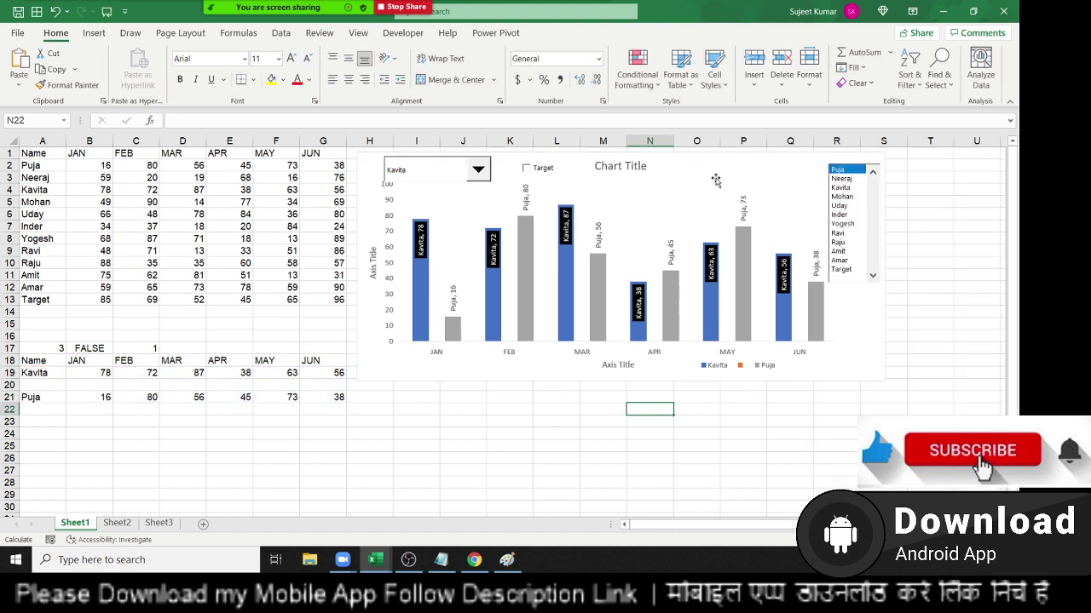
left_click(841, 179)
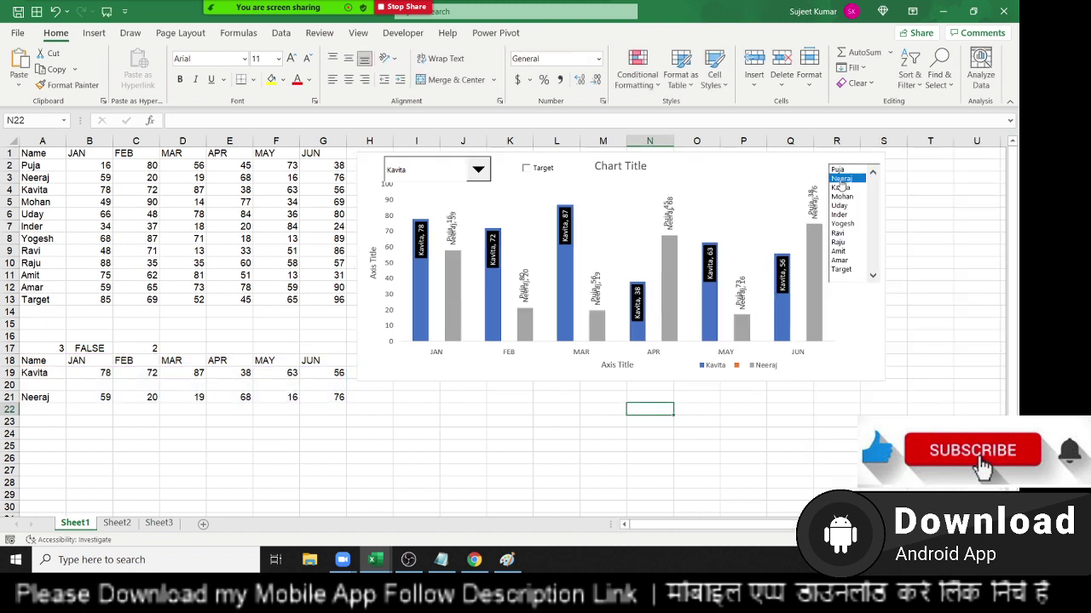
left_click(841, 187)
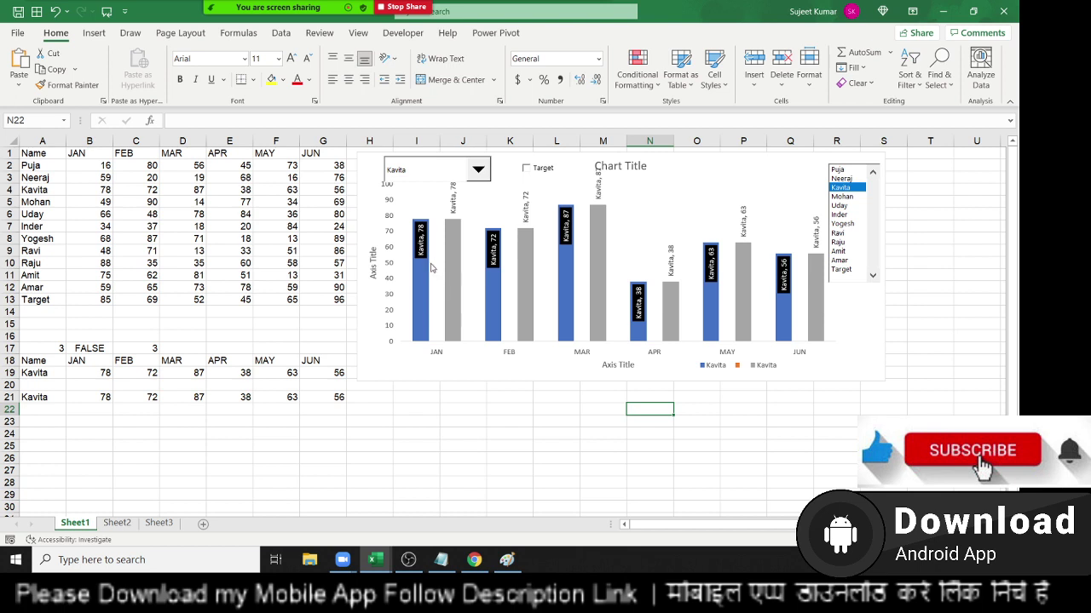
left_click(841, 196)
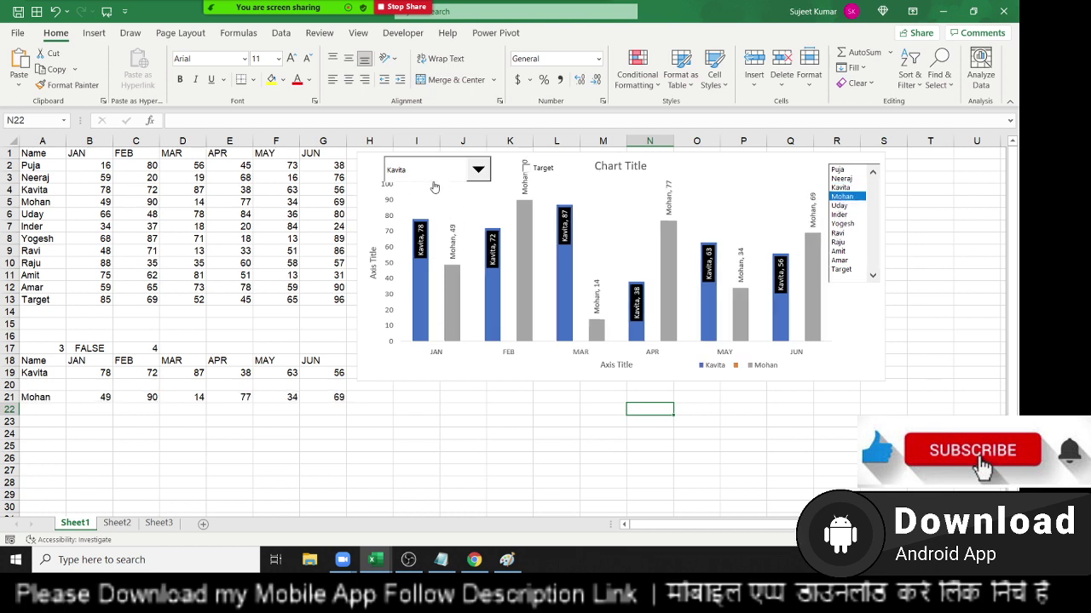
left_click(840, 206)
left_click(838, 214)
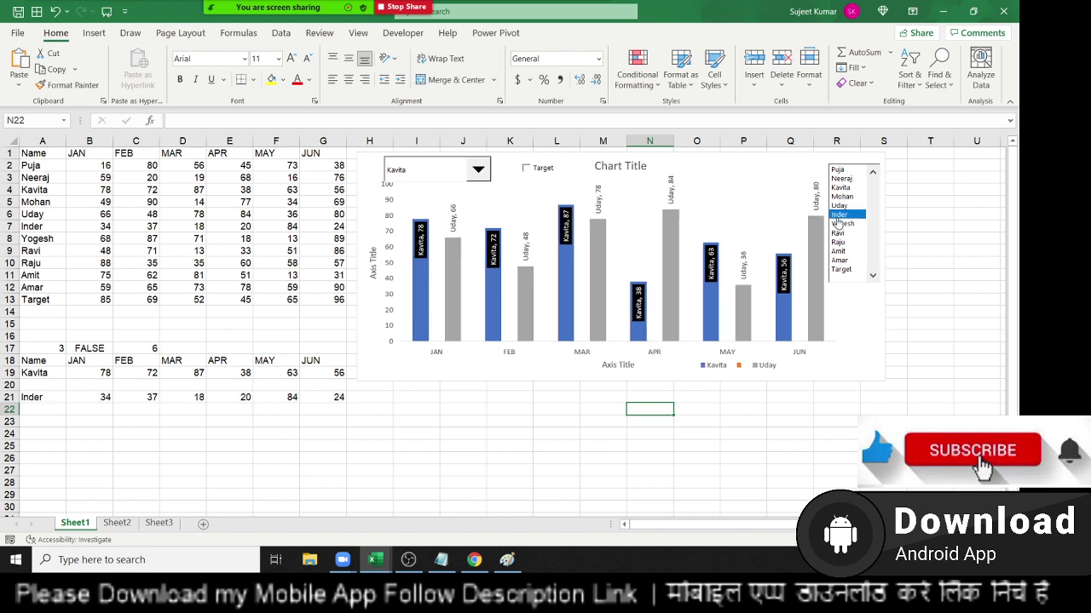
left_click(838, 223)
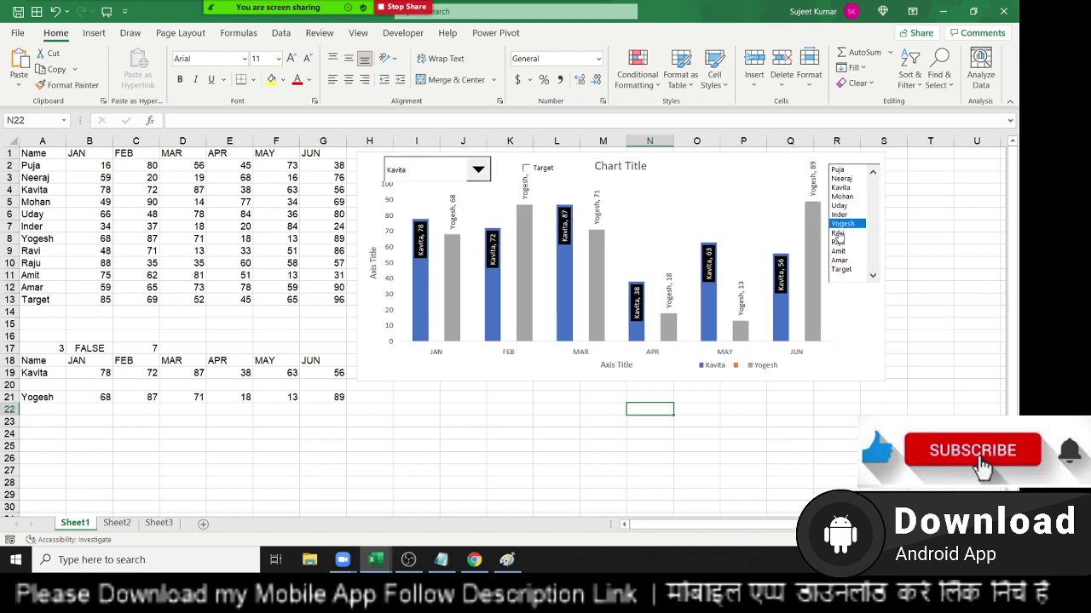
left_click(838, 234)
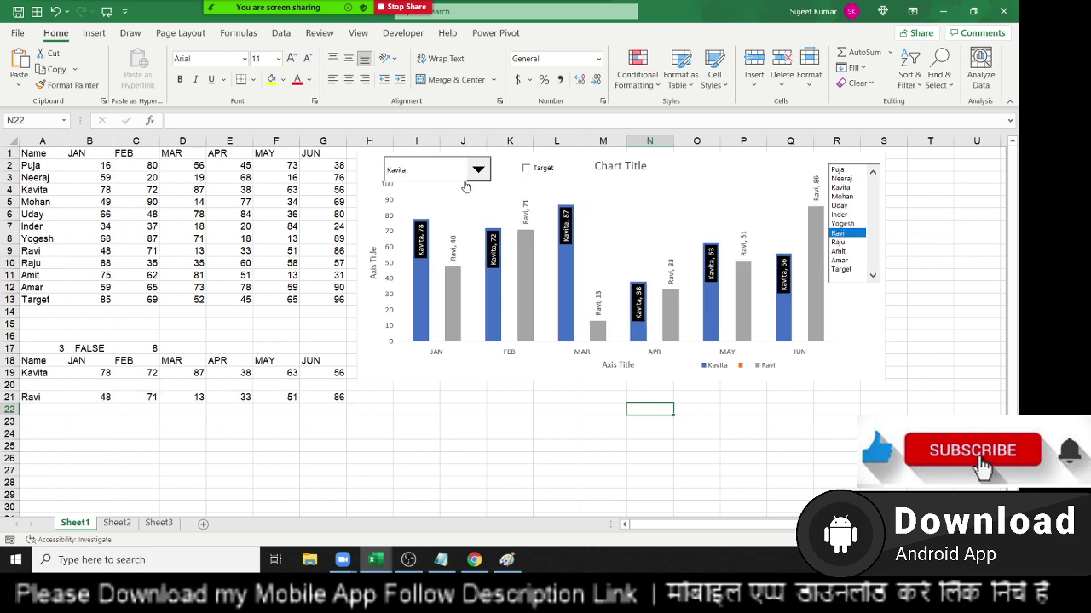
left_click(839, 242)
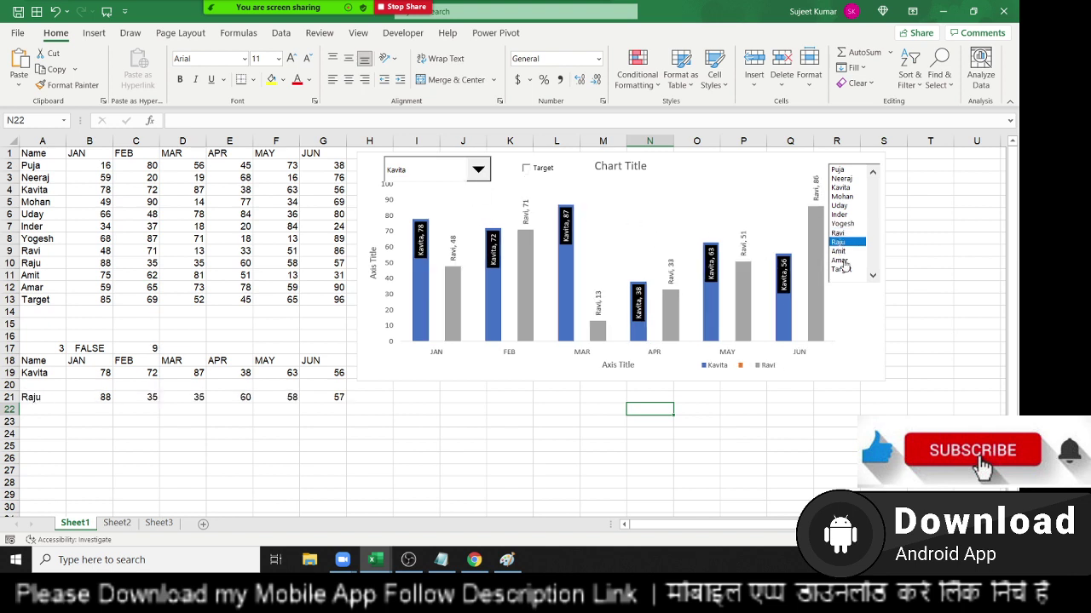
left_click(838, 252)
left_click(839, 259)
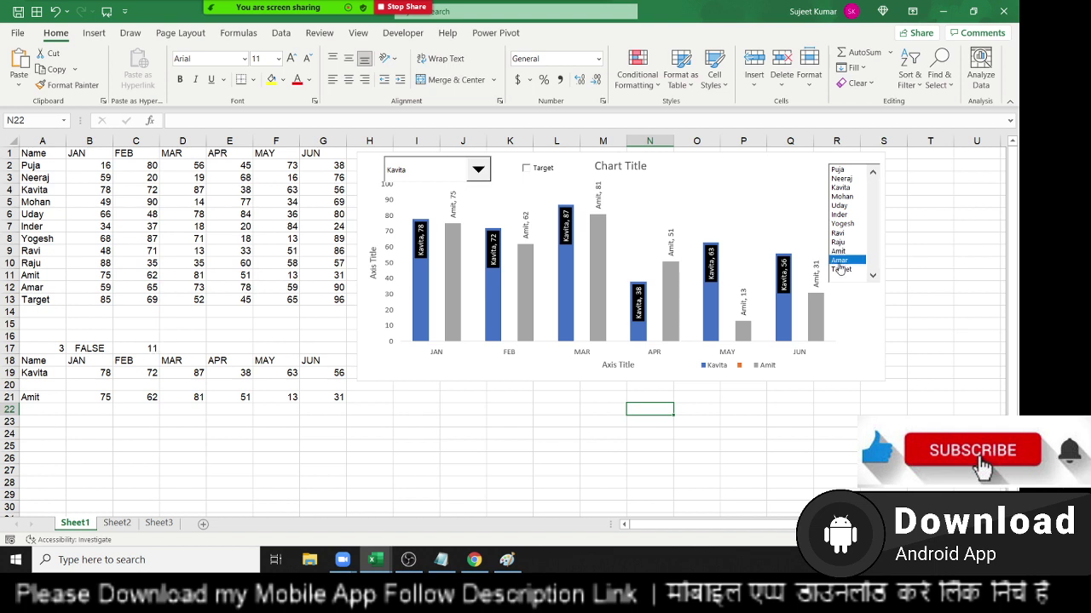
left_click(840, 269)
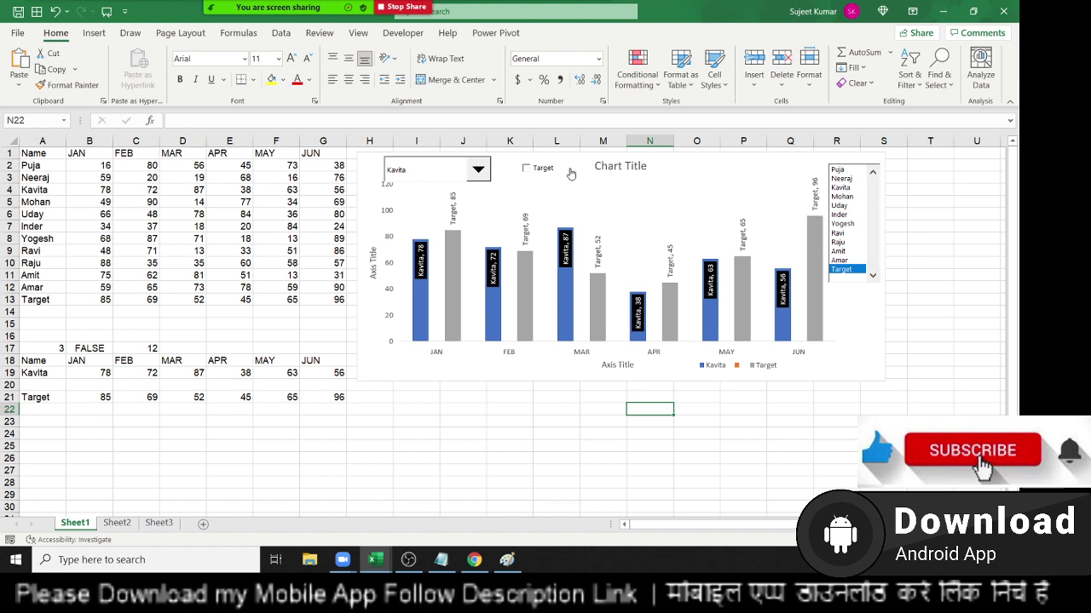
Step: Show Zoom's participant list and scroll through the seven attendees
mouse_move(285, 35)
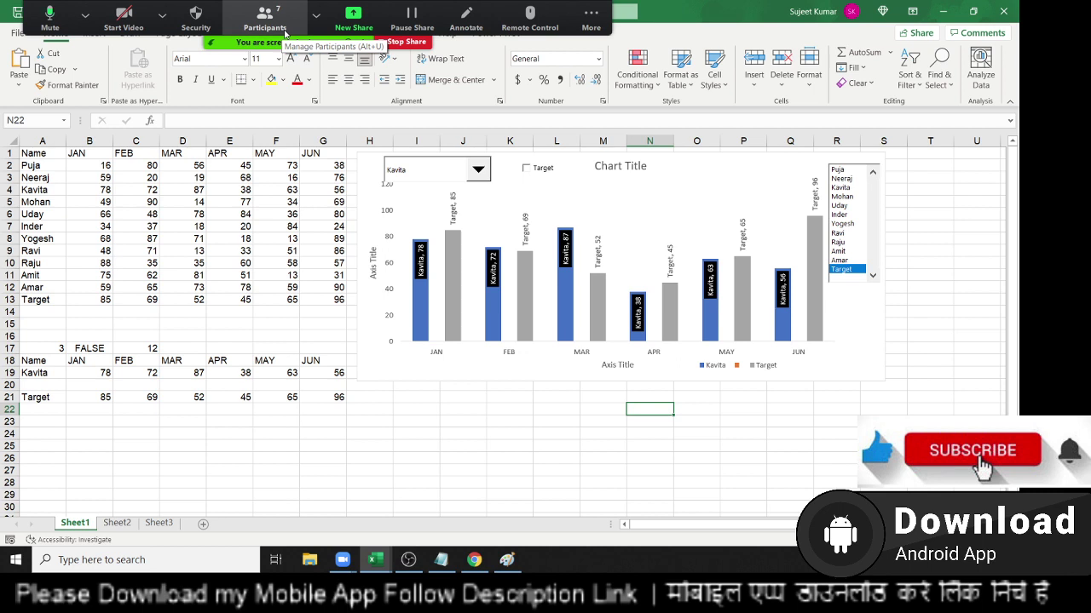
left_click(279, 31)
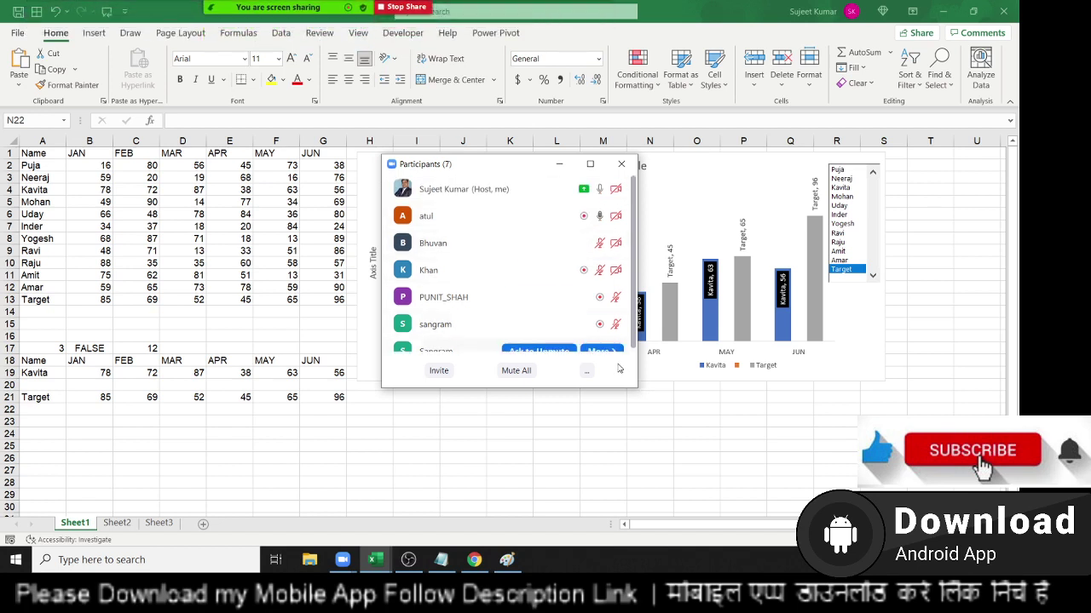
scroll(600, 345, "down", 1)
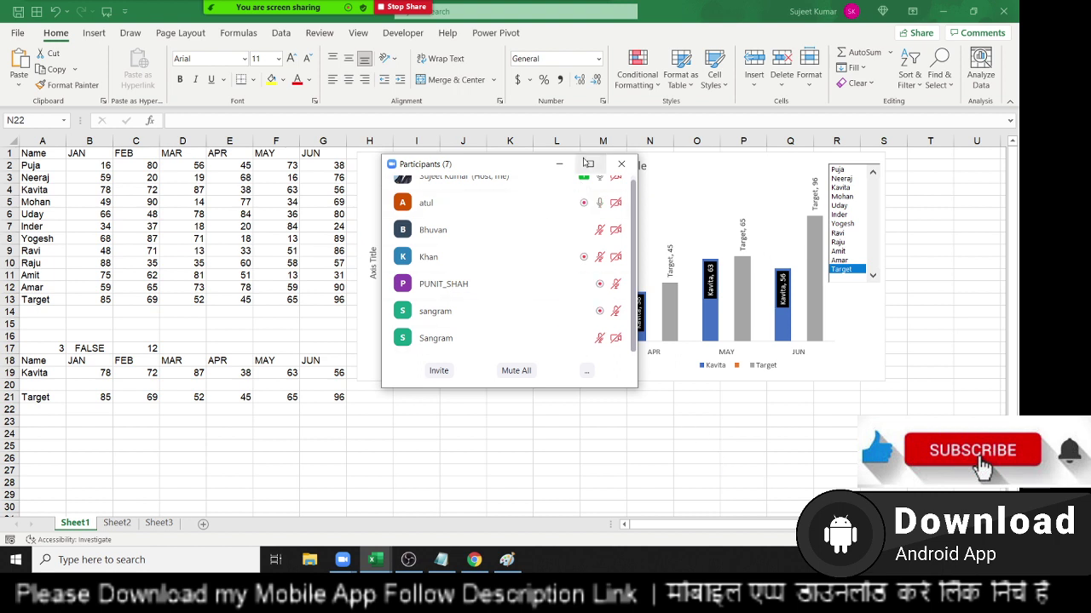
Step: Copy the sales table A1:G13, Target row included, to the clipboard
left_click(621, 164)
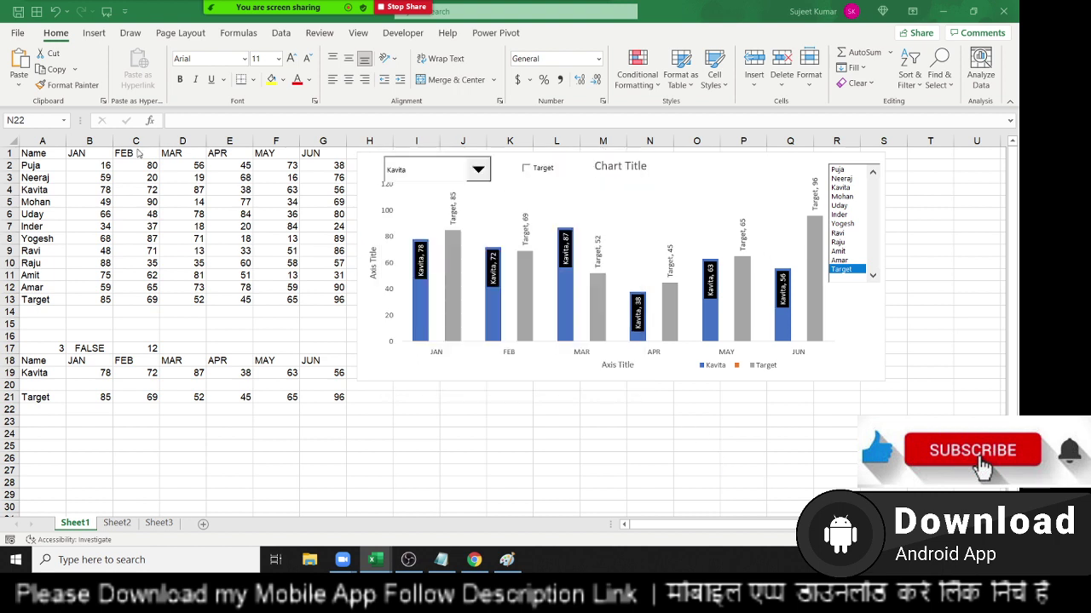
left_click(42, 153)
key("ctrl+shift+Right")
key("ctrl+shift+Down")
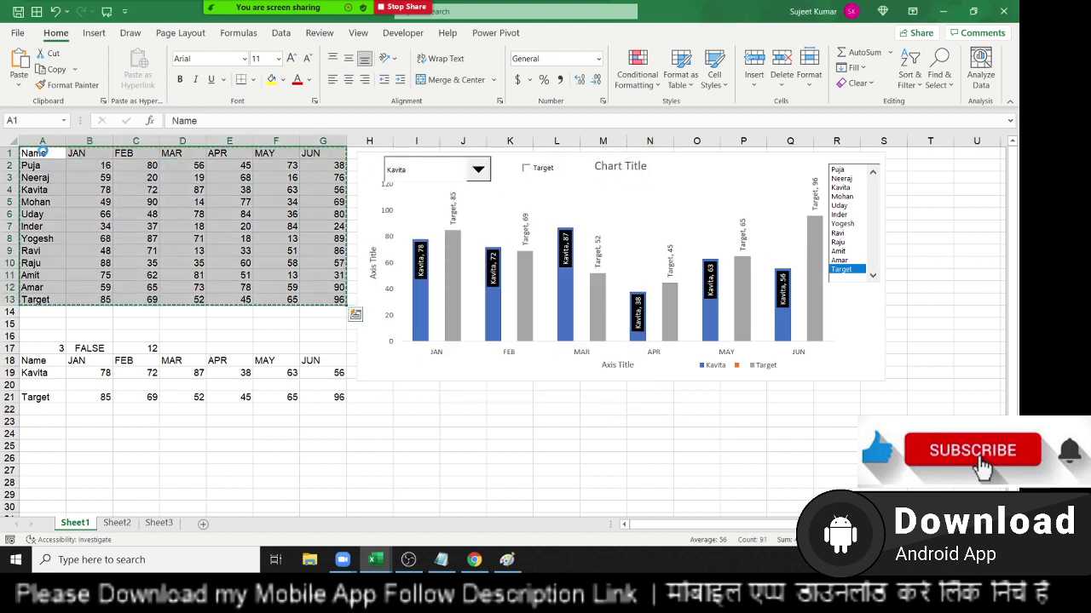
key("ctrl+c")
Step: Check the Zoom participant list once more, then close it
left_click(256, 29)
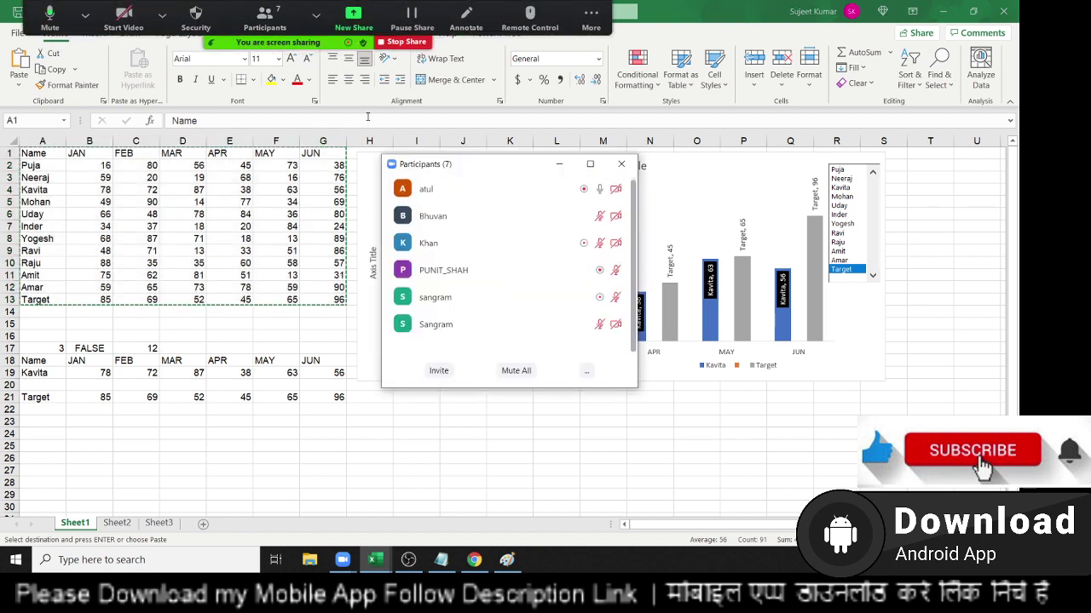
mouse_move(615, 294)
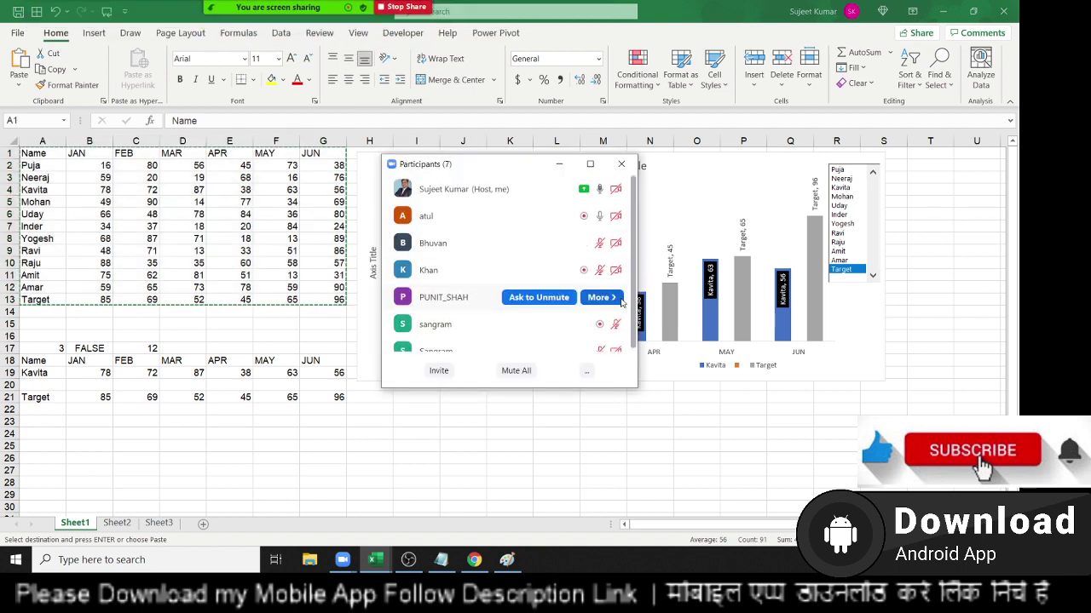
scroll(607, 324, "down", 1)
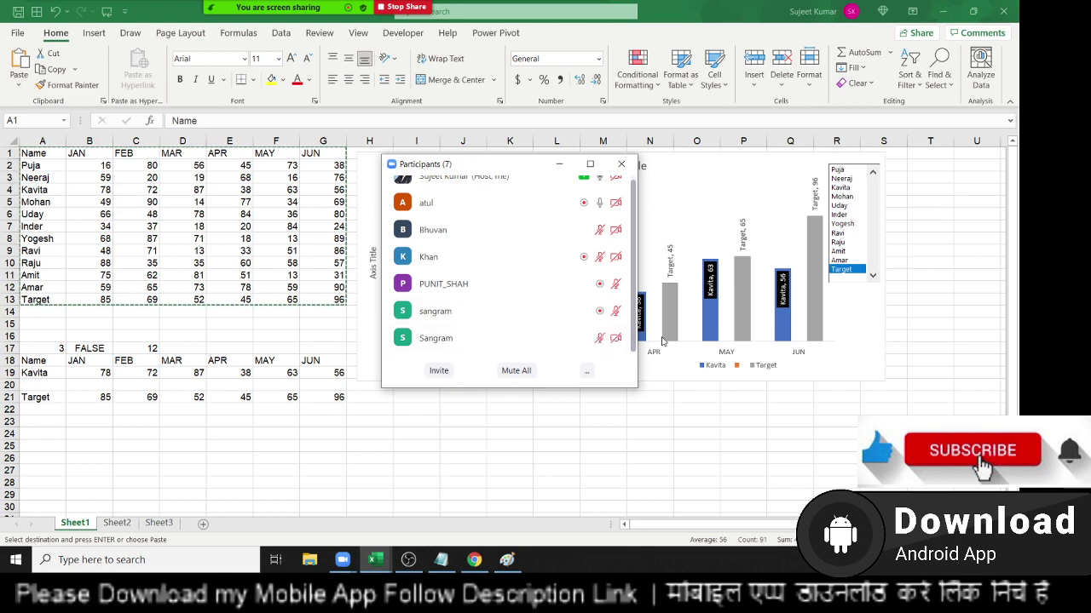
left_click(621, 164)
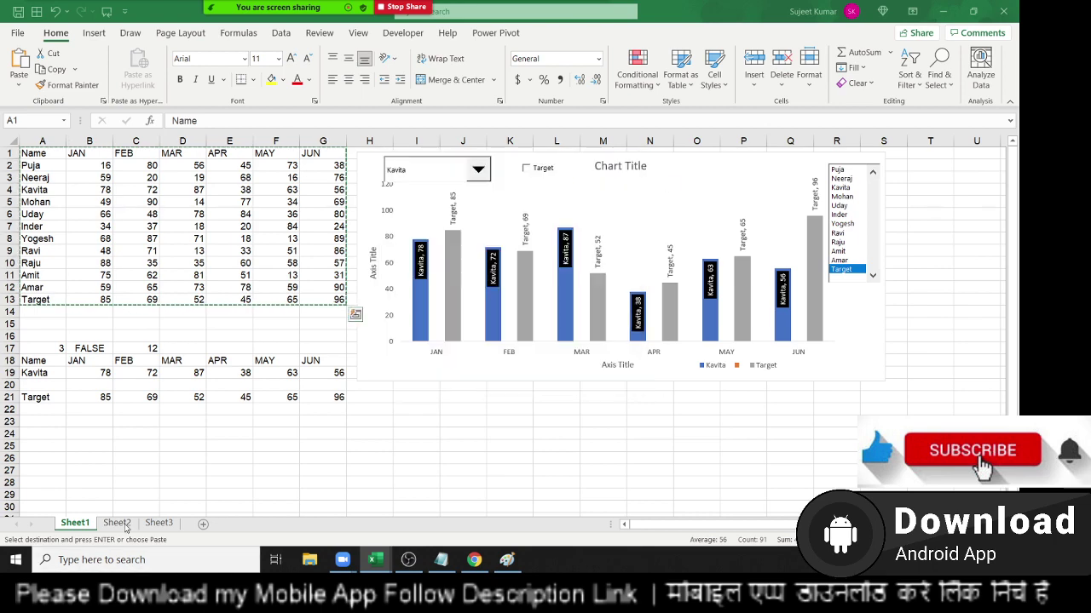
Step: Paste the sales table at Sheet2!A1 and copy its Name–JUN header row to A18
left_click(115, 524)
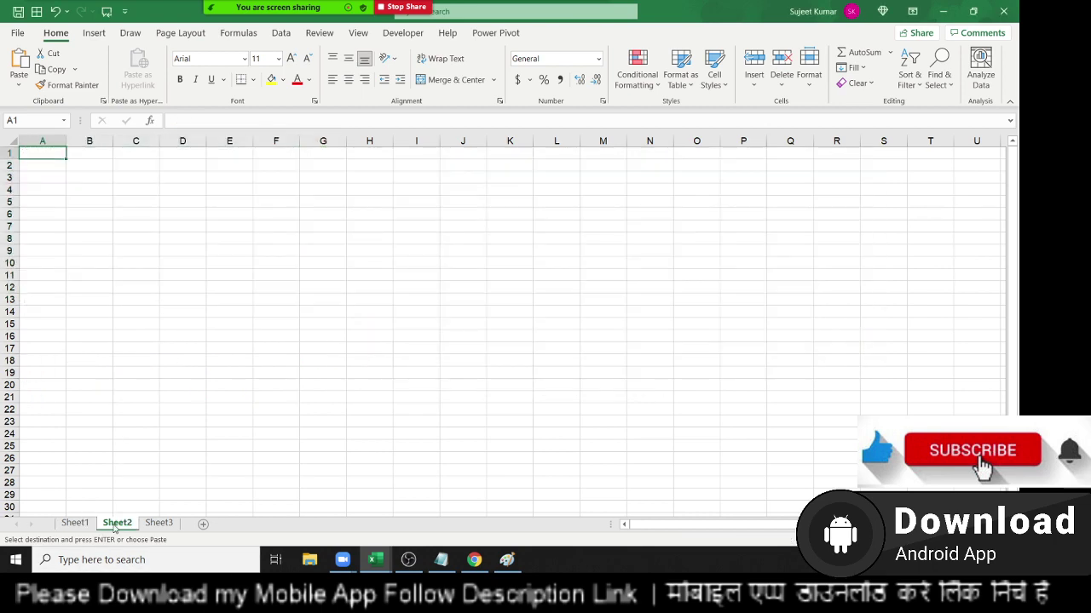
key("ctrl+v")
left_click(33, 151)
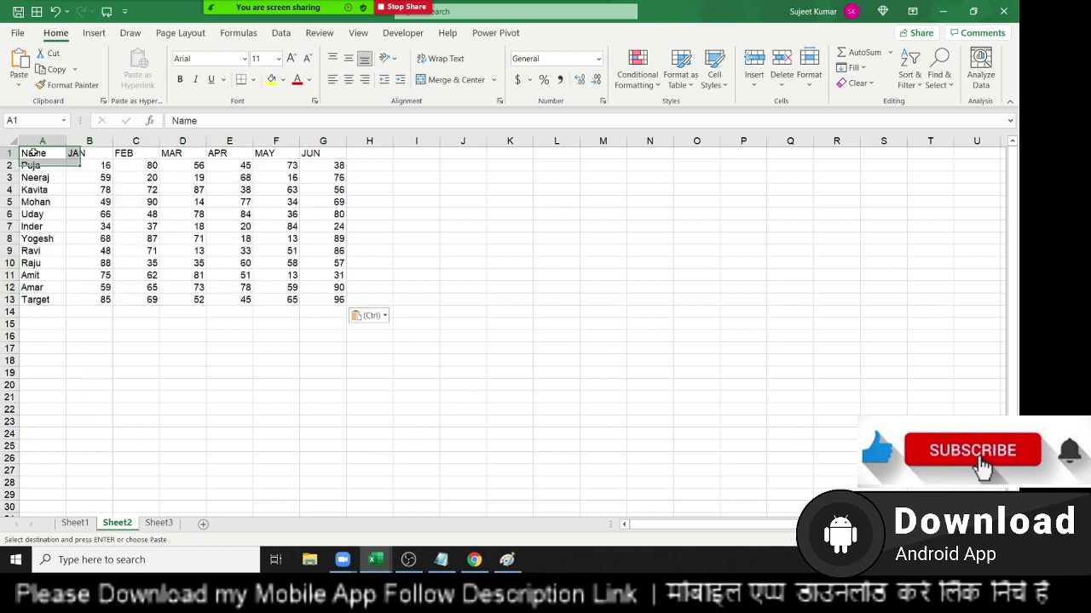
key("ctrl+shift+Right")
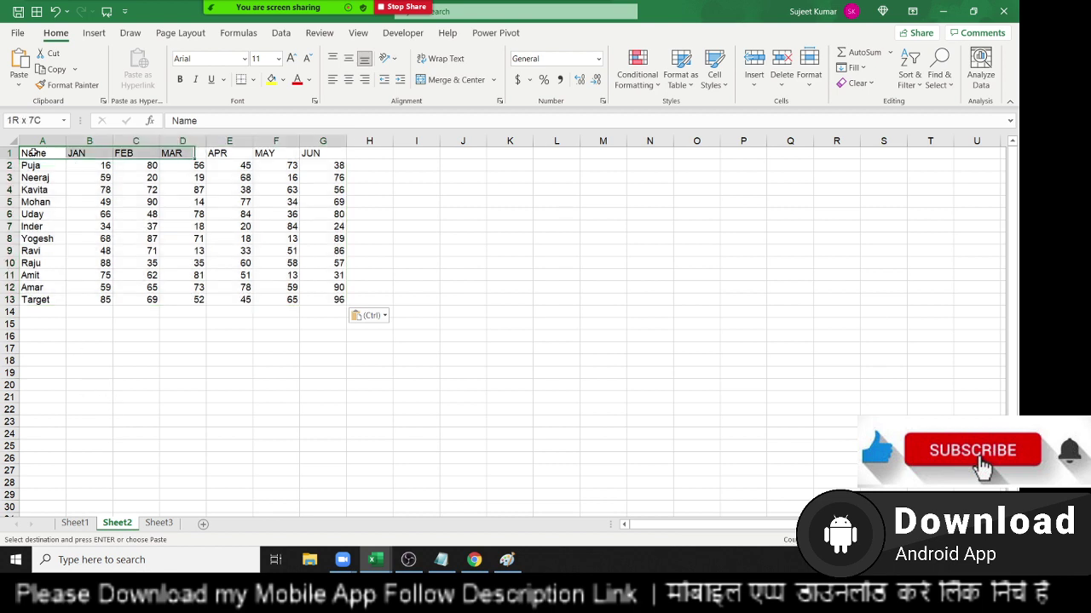
key("ctrl+c")
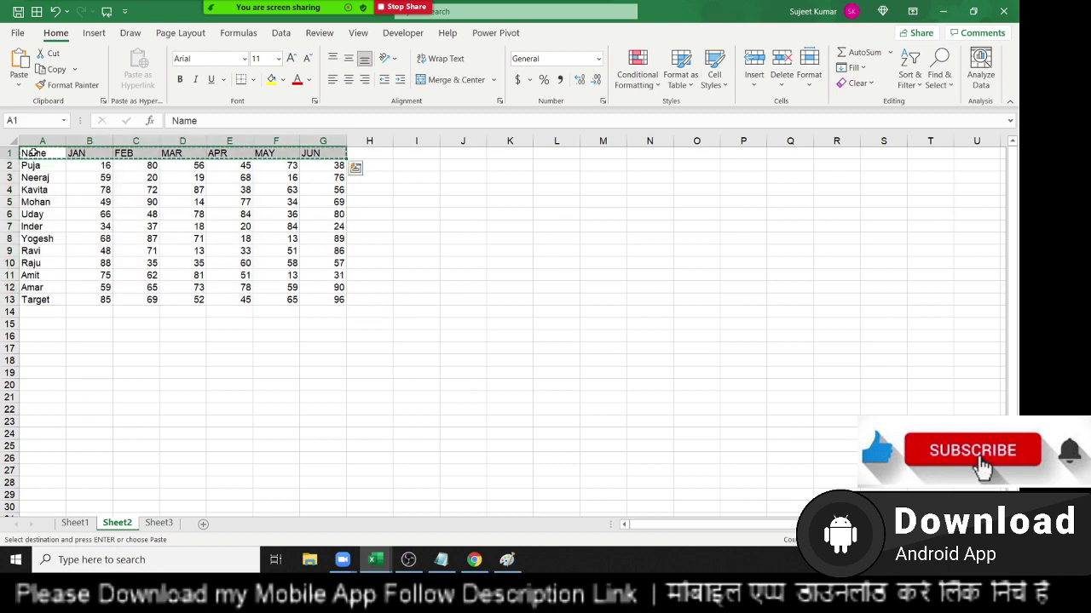
left_click(50, 361)
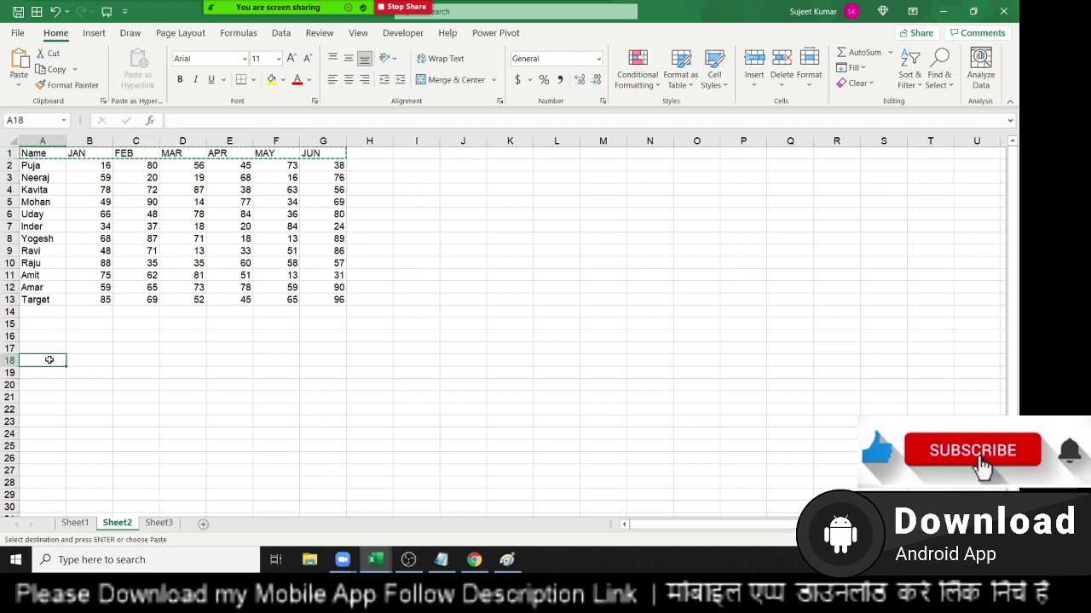
key("ctrl+v")
key("Escape")
left_click(45, 347)
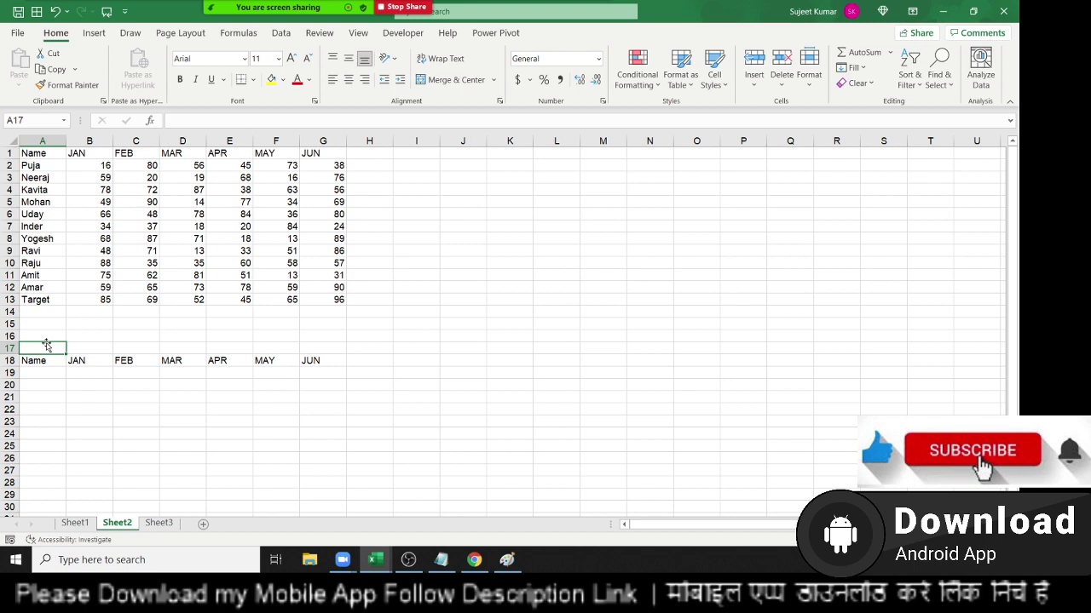
Step: Enter =OFFSET(A1,$A$17,0) in A19, with A17 as an absolute reference
key("Down")
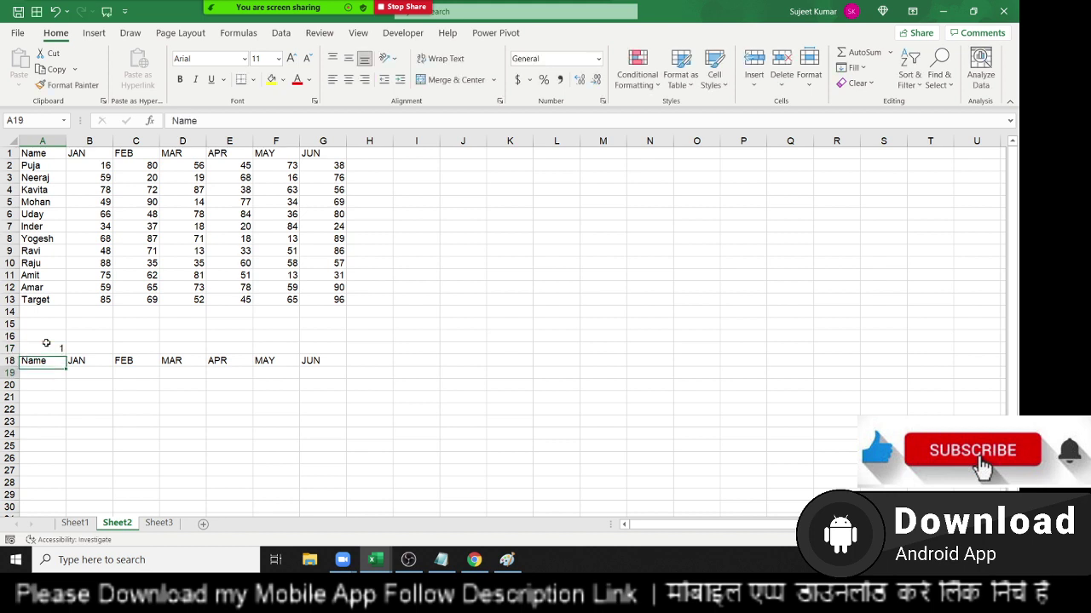
key("Down")
type("=off")
key("Tab")
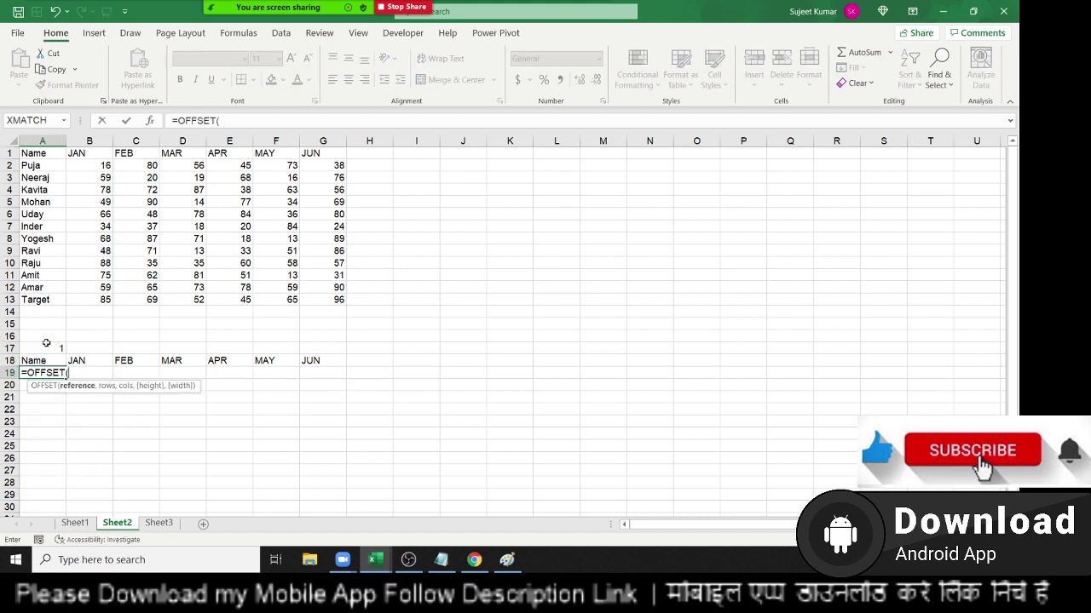
left_click(39, 149)
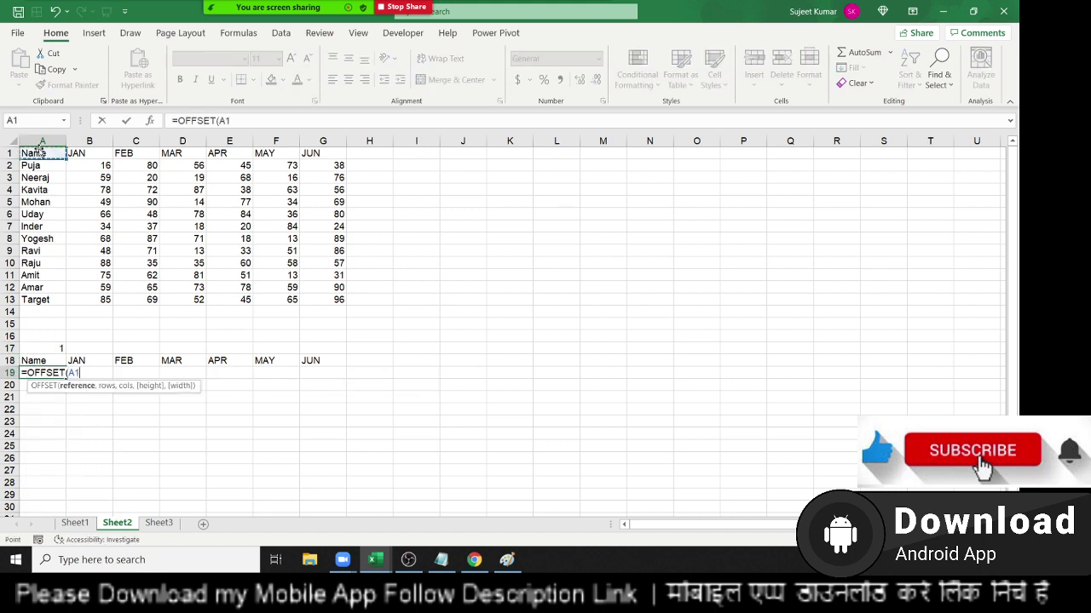
type(",")
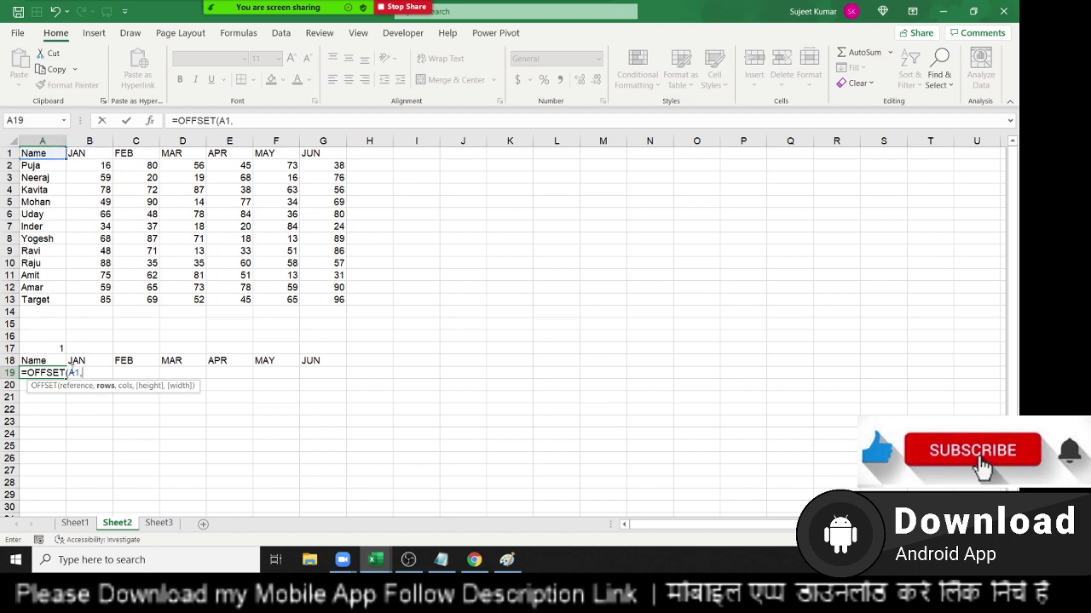
left_click(59, 350)
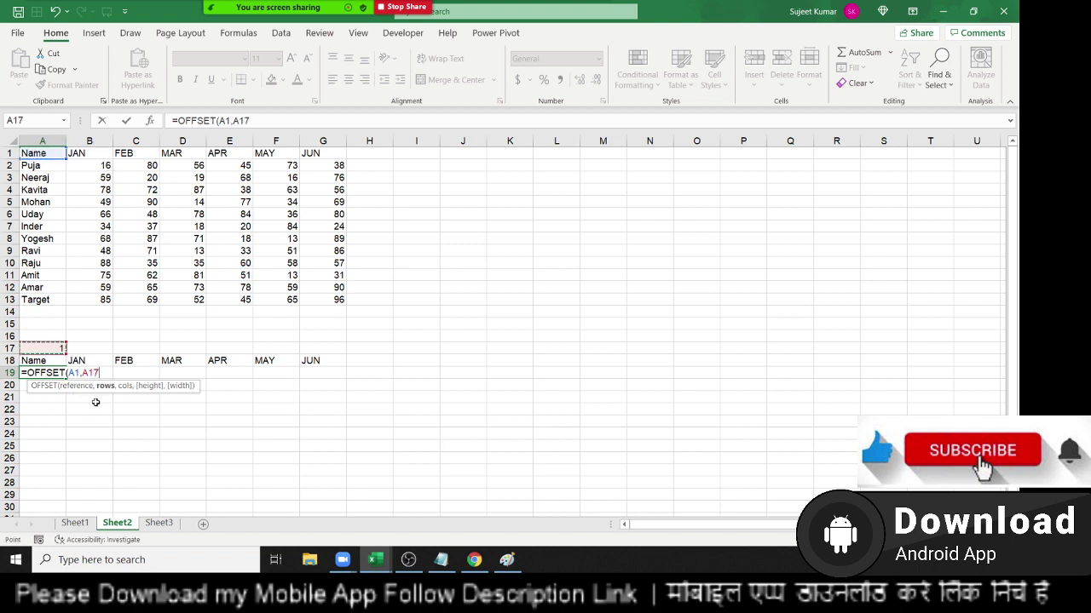
type(",0")
key("Return")
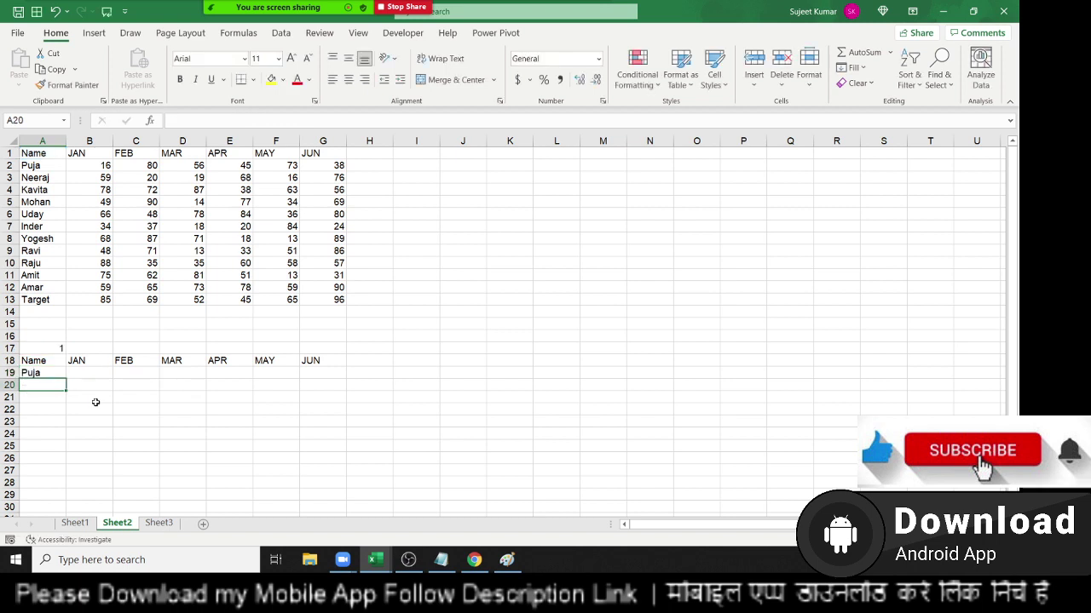
key("Up")
key("F2")
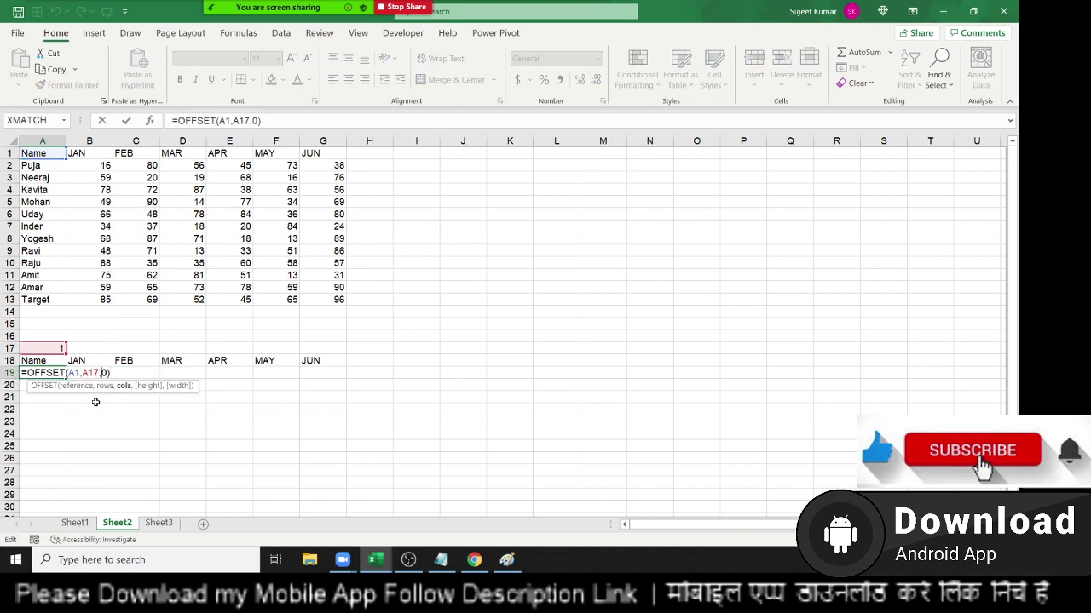
key("F4")
key("Return")
Step: Fill the OFFSET formula across to G19 and select A18:G19
key("Up")
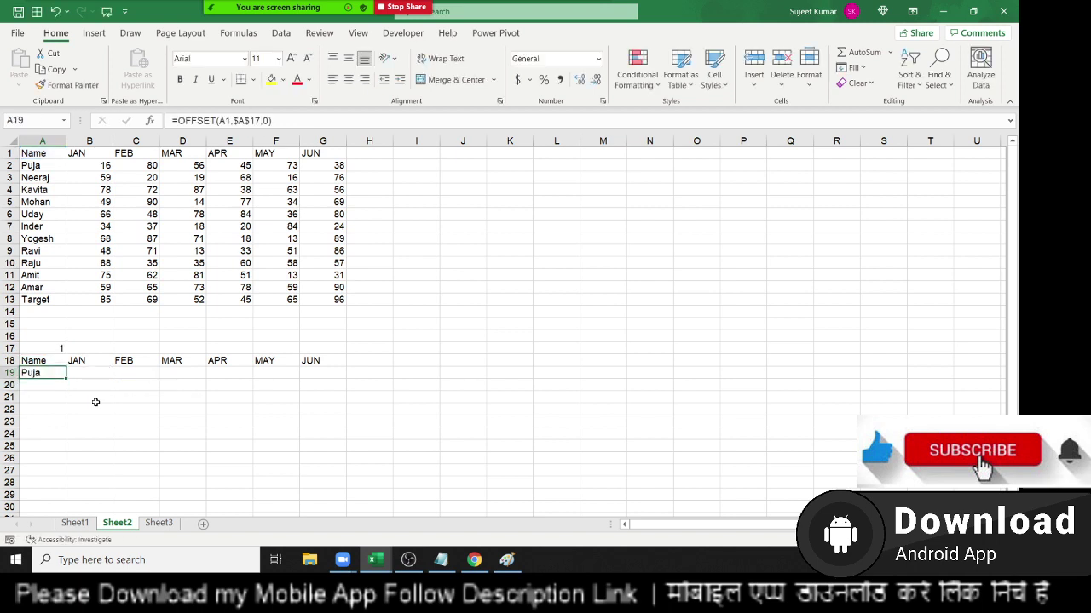
key("shift+Right")
key("shift+Right")
key("shift+Right")
key("shift+Right")
key("shift+Right")
key("shift+Right")
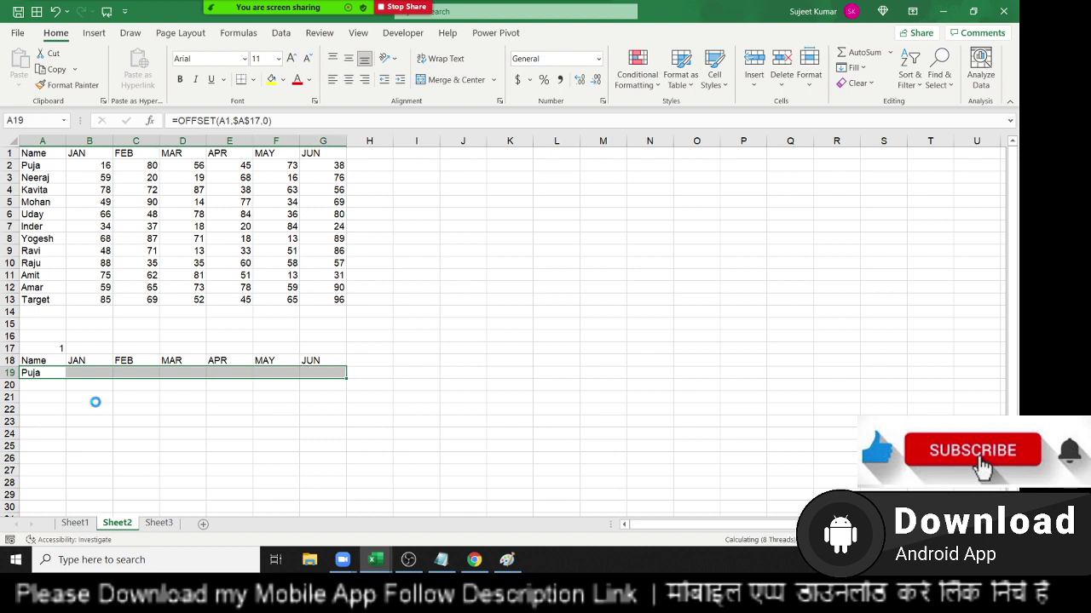
key("ctrl+r")
key("Up")
key("Up")
key("Down")
key("ctrl+shift+Right")
key("shift+Down")
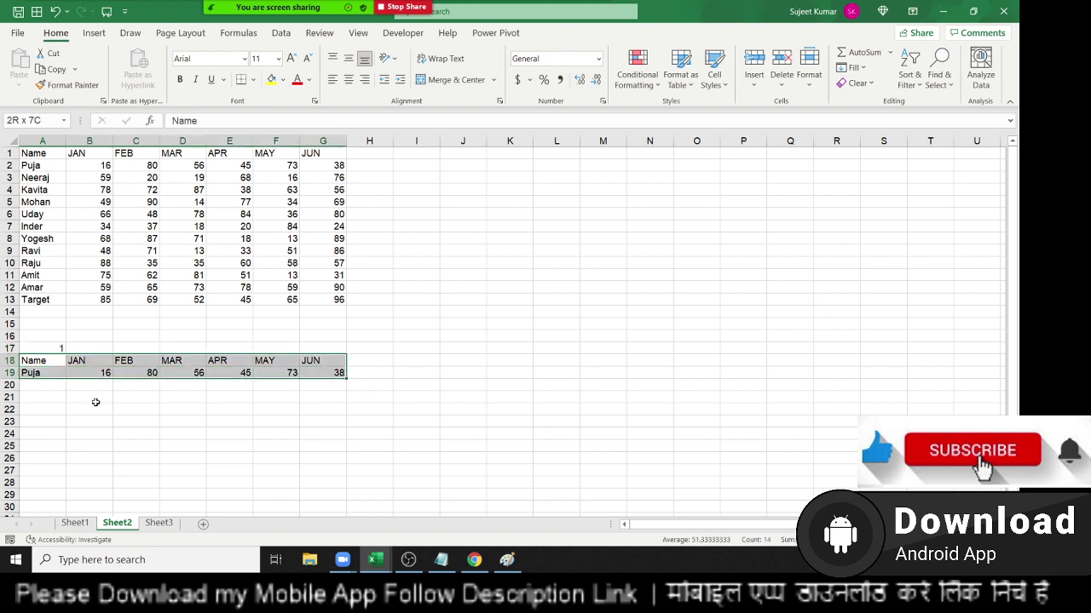
Step: Insert a clustered column chart of A18:G19 beside the table, then show the Form Controls gallery
left_click(93, 33)
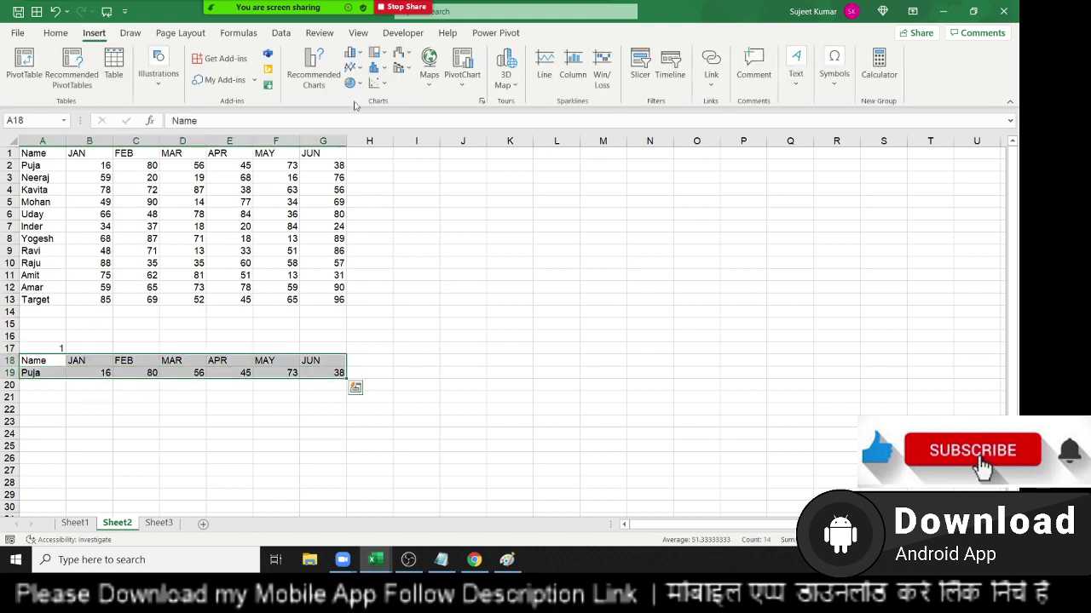
left_click(355, 58)
left_click(364, 96)
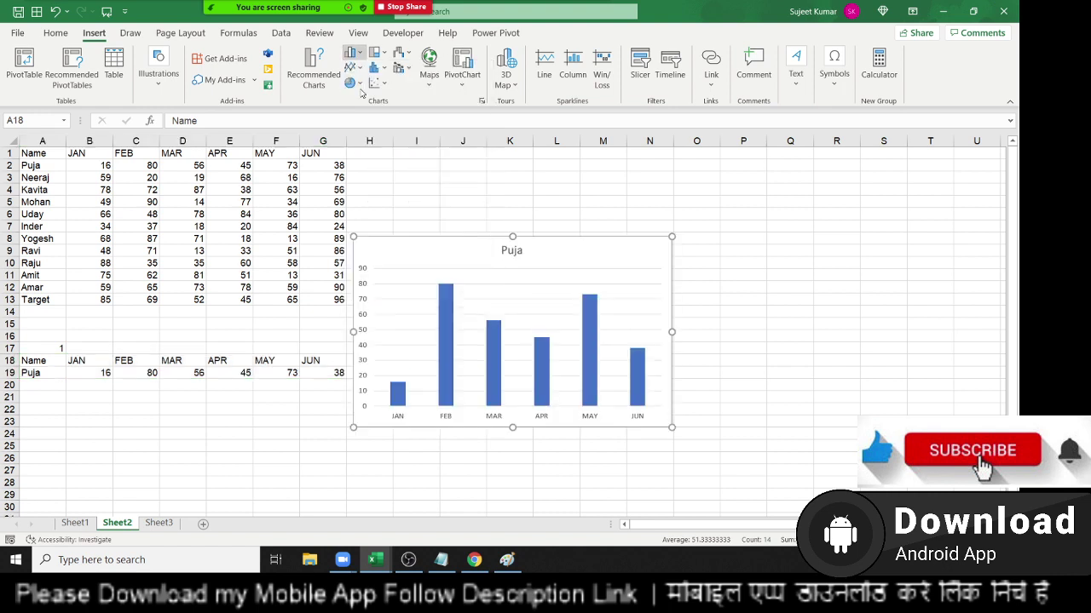
mouse_move(447, 218)
left_mouse_down()
mouse_move(502, 214)
mouse_move(469, 171)
left_mouse_up()
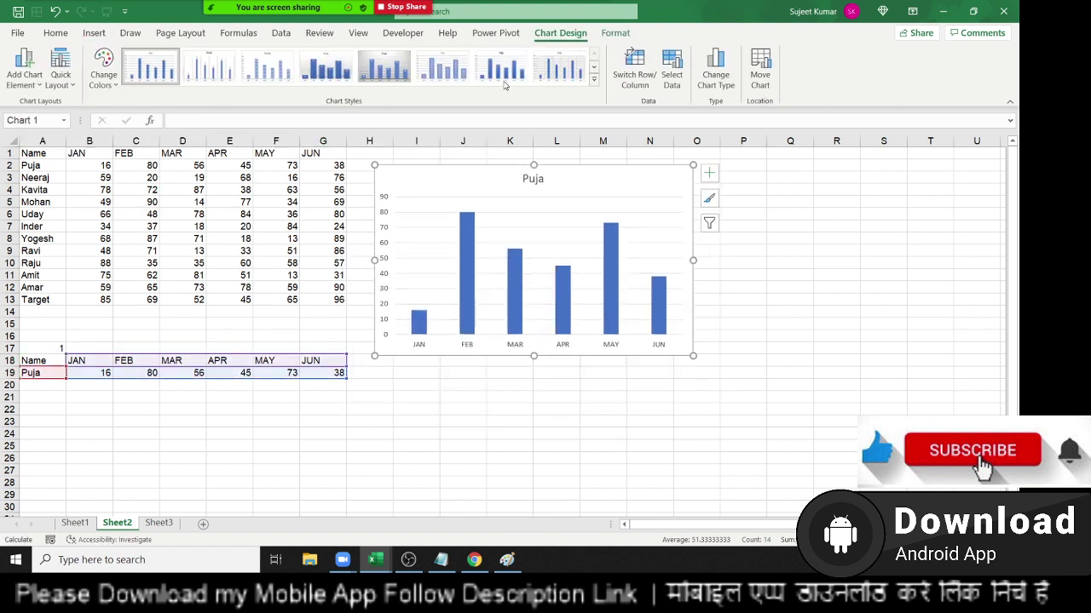
left_click(403, 33)
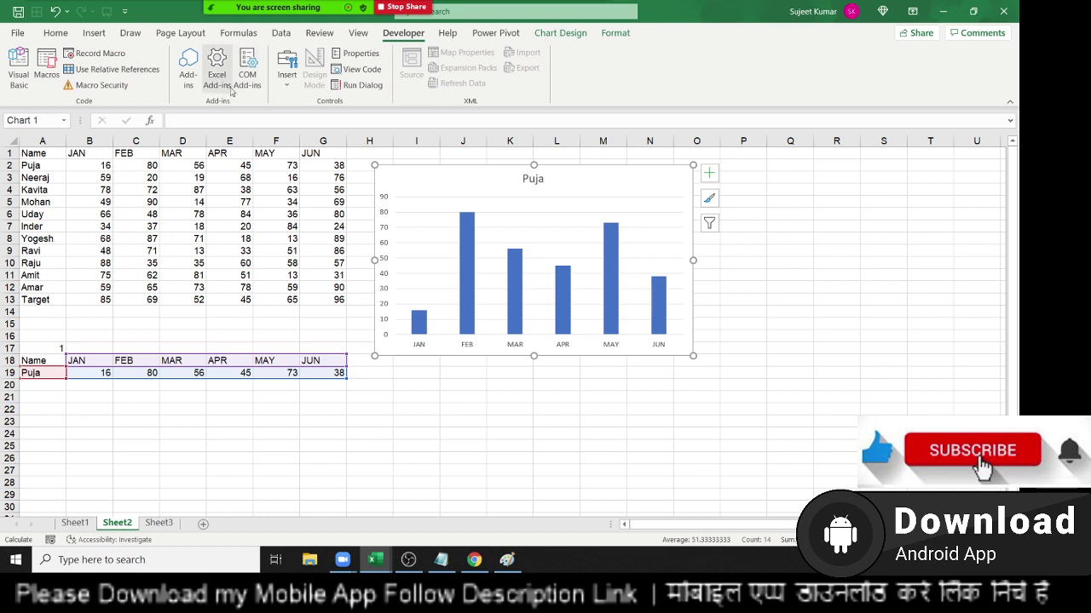
left_click(287, 85)
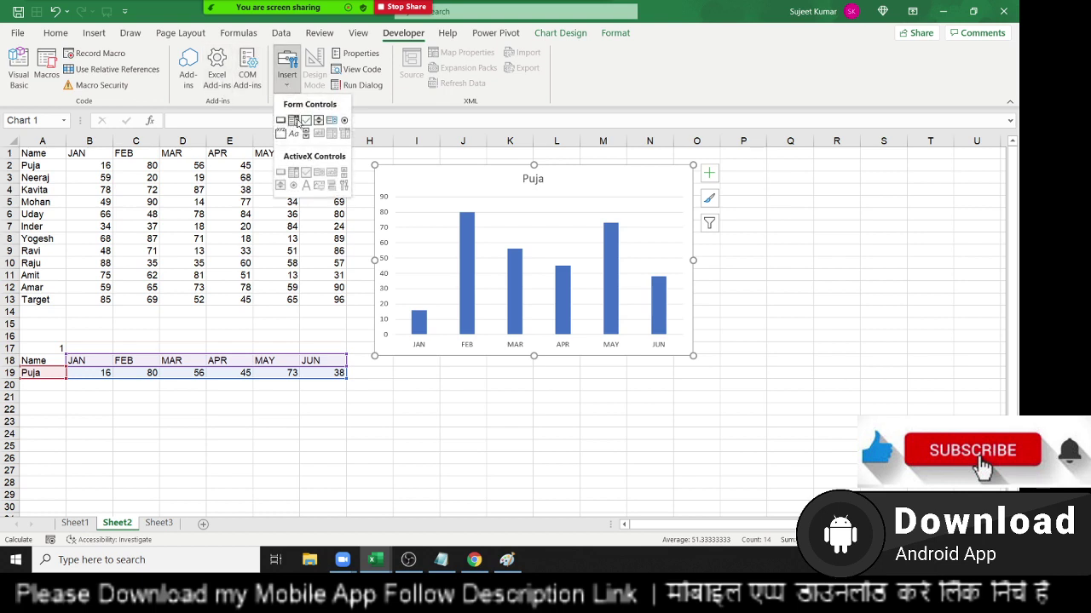
Step: Draw a combo box on the chart with input range $A$2:$A$13 and cell link $A$17
left_click(295, 121)
left_click_drag(390, 174, 467, 193)
right_click(441, 179)
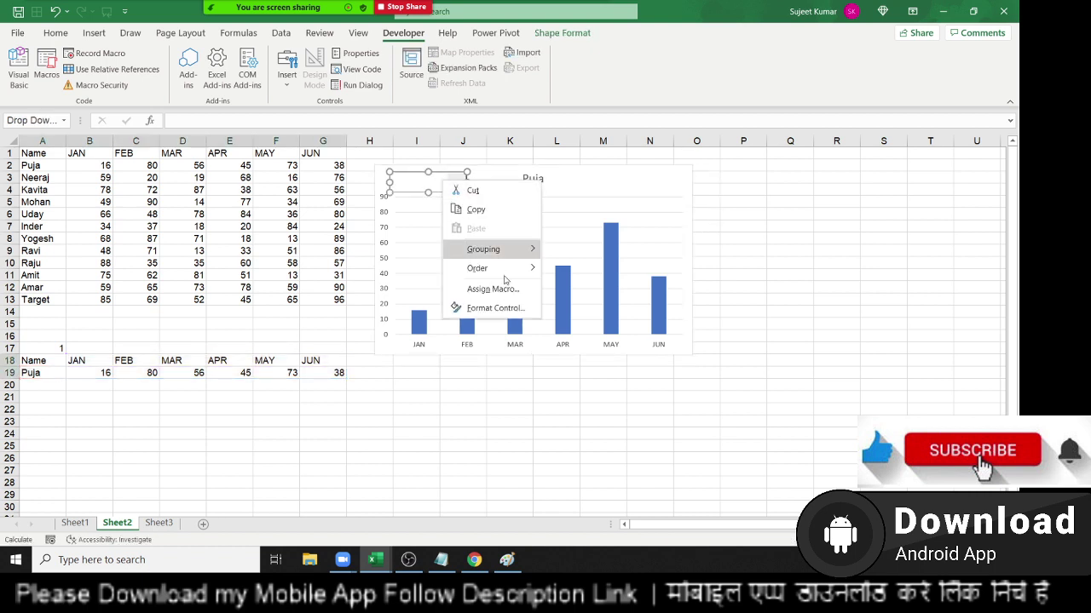
left_click(512, 316)
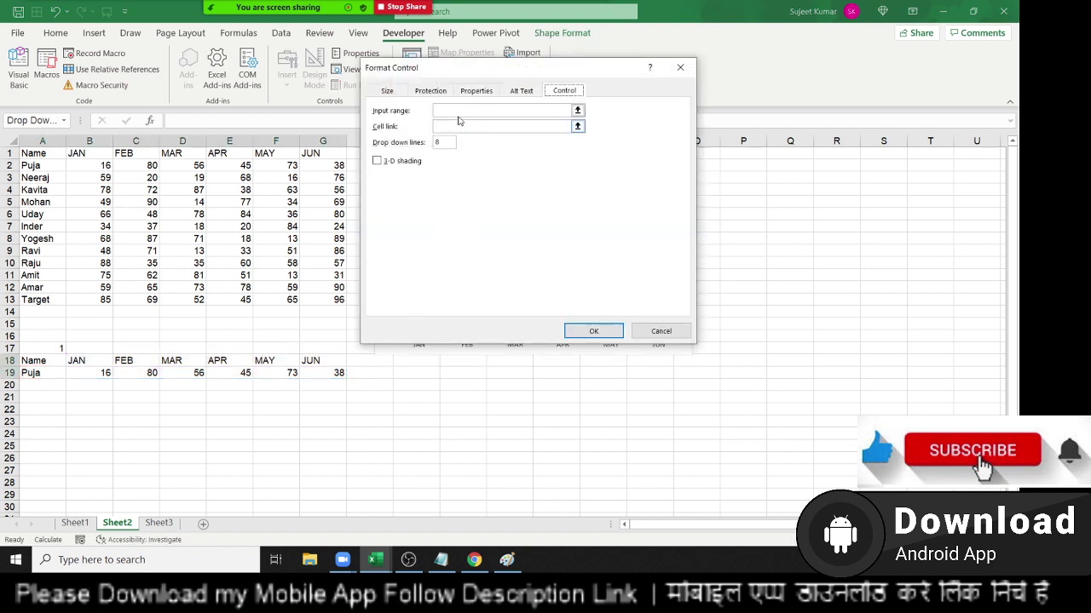
left_click(461, 110)
left_click_drag(34, 166, 47, 297)
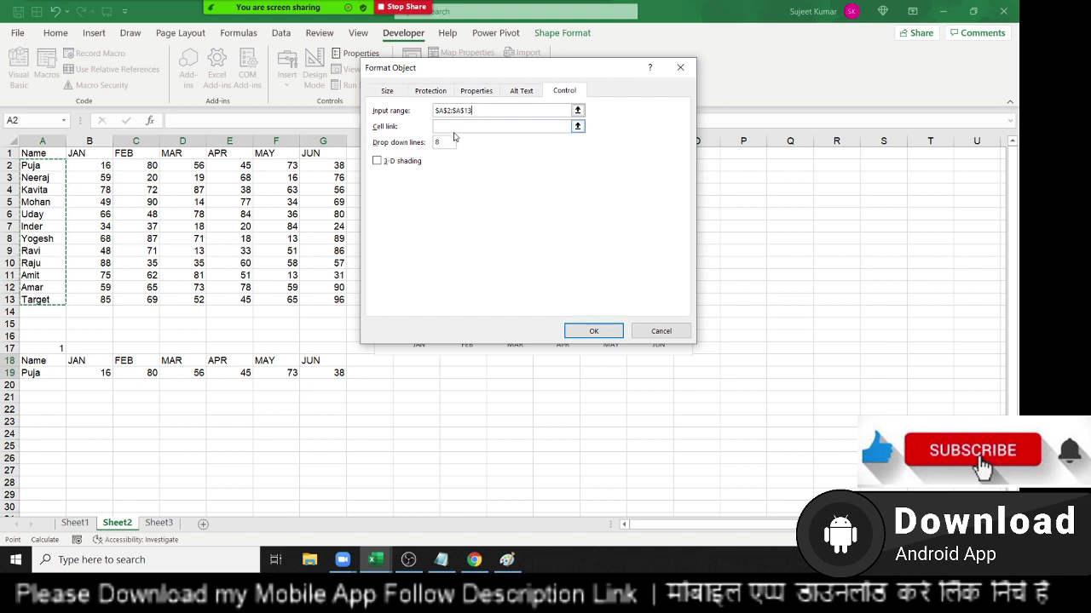
left_click(456, 126)
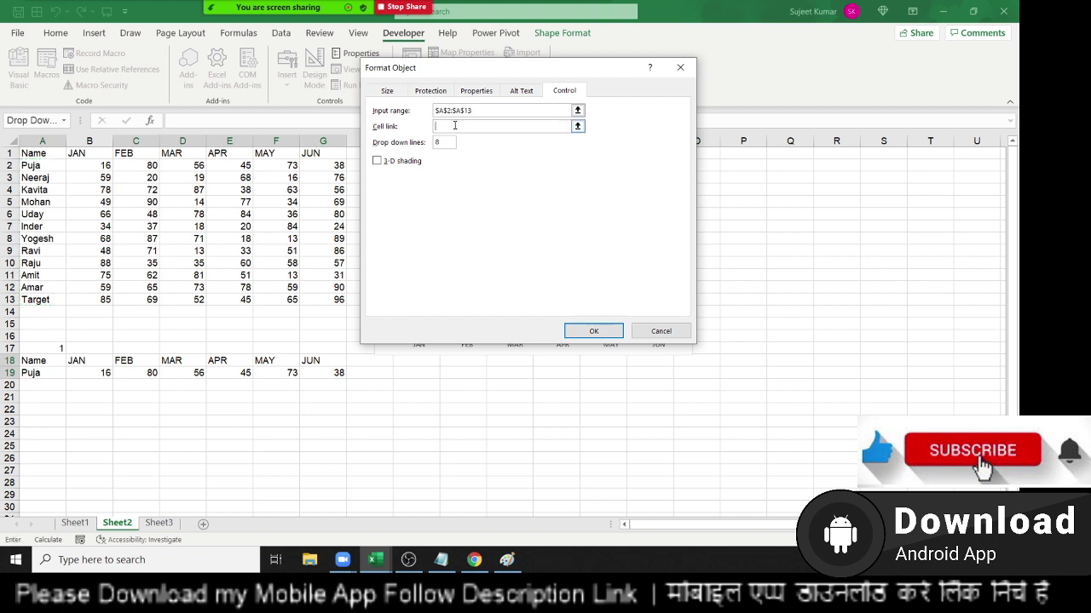
left_click(47, 347)
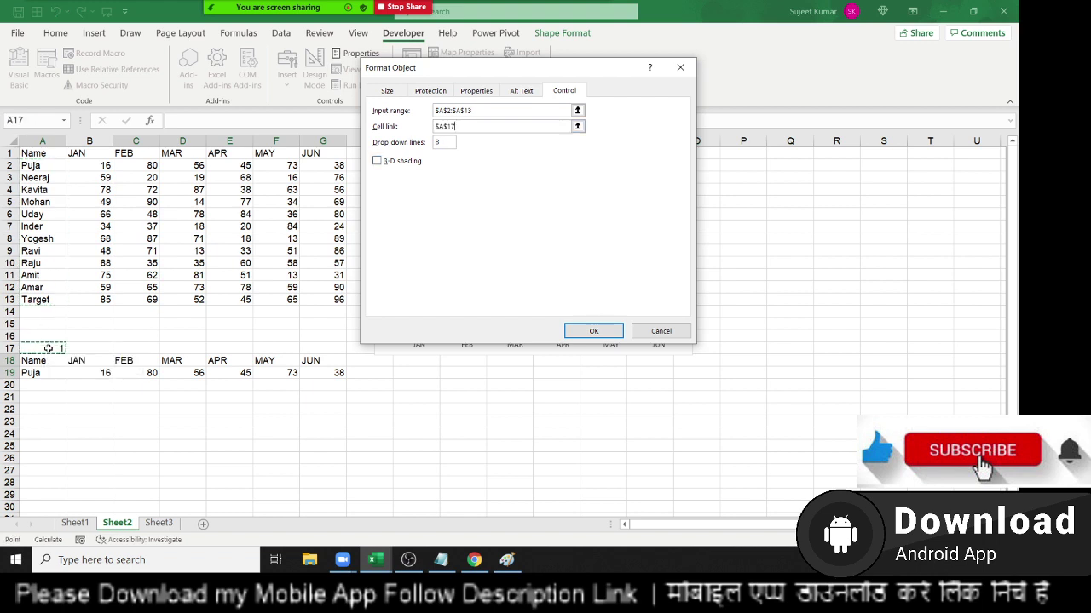
left_click(414, 169)
left_click(594, 331)
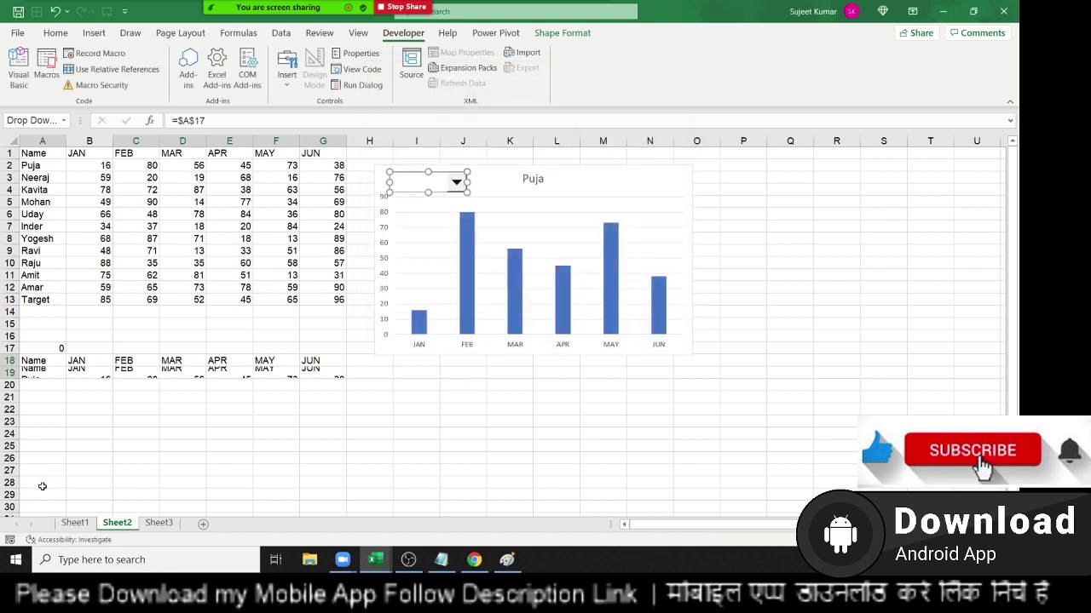
Step: Test the combo box by choosing Neeraj and check row 19's OFFSET results
left_click(275, 506)
left_click(455, 183)
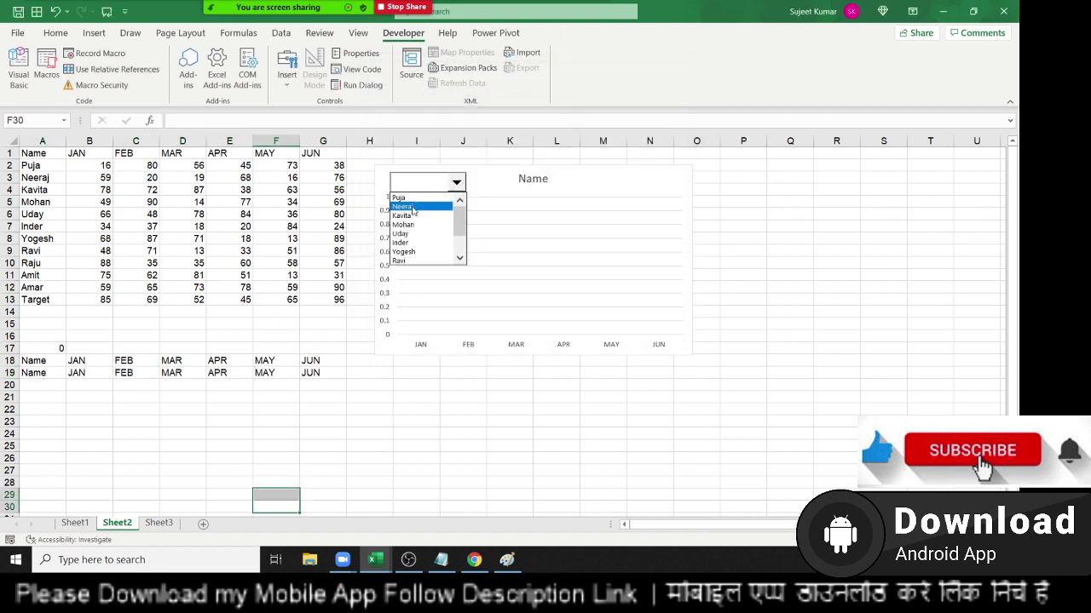
left_click(414, 207)
left_click(53, 350)
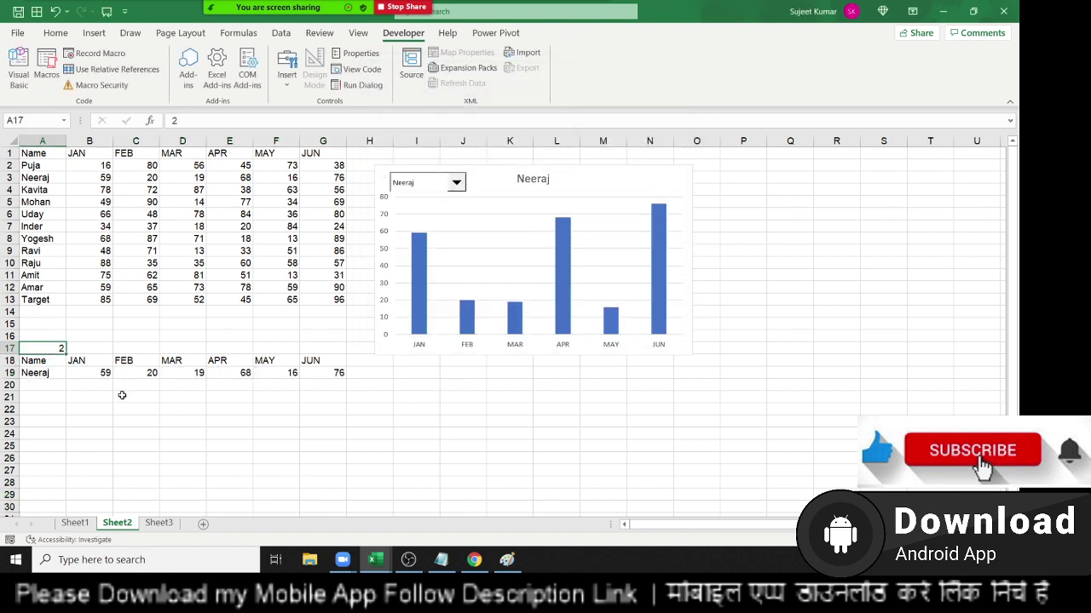
left_click_drag(45, 372, 326, 373)
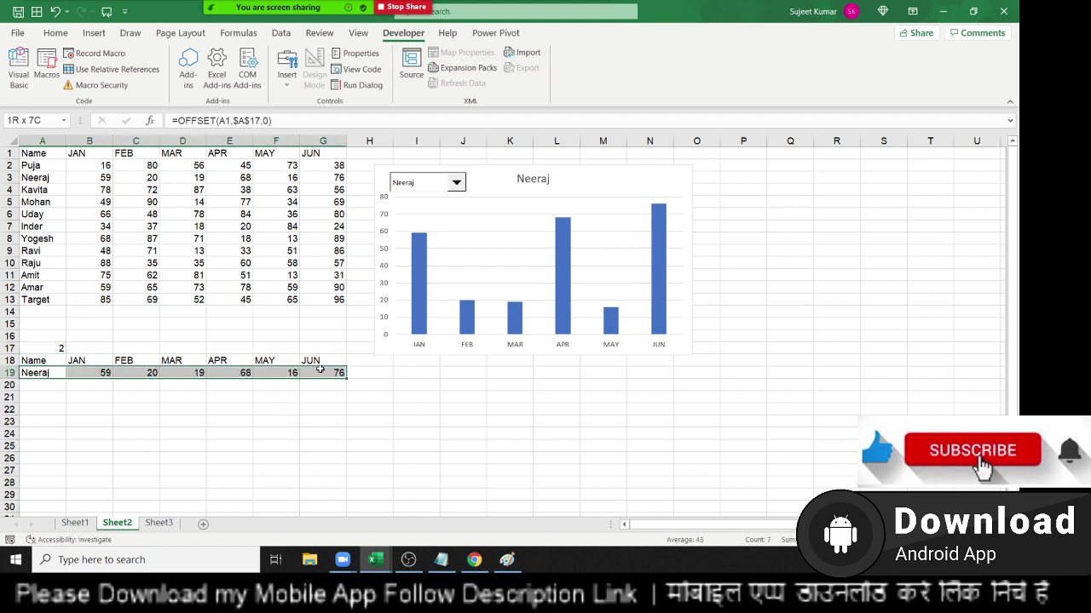
Step: Select the chart to show its source data, then bring Sheet1 into view
left_click(611, 181)
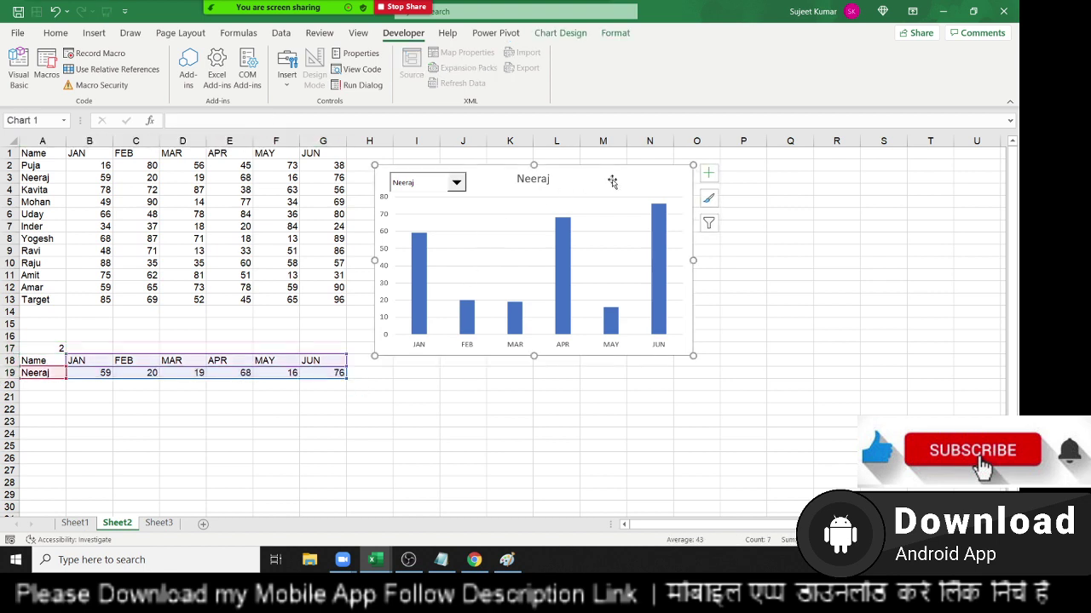
mouse_move(281, 7)
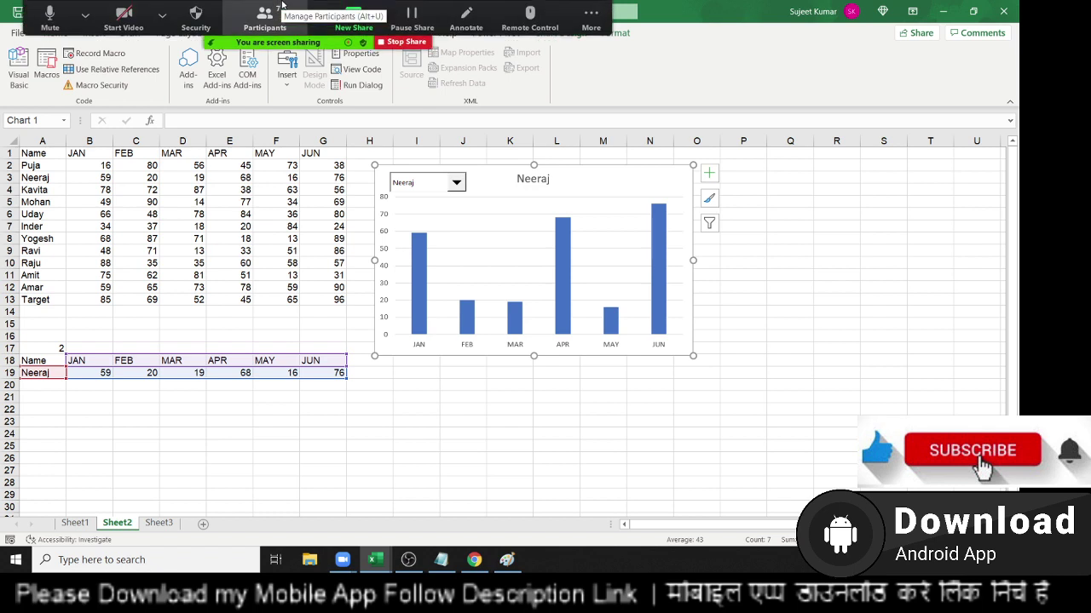
left_click(74, 522)
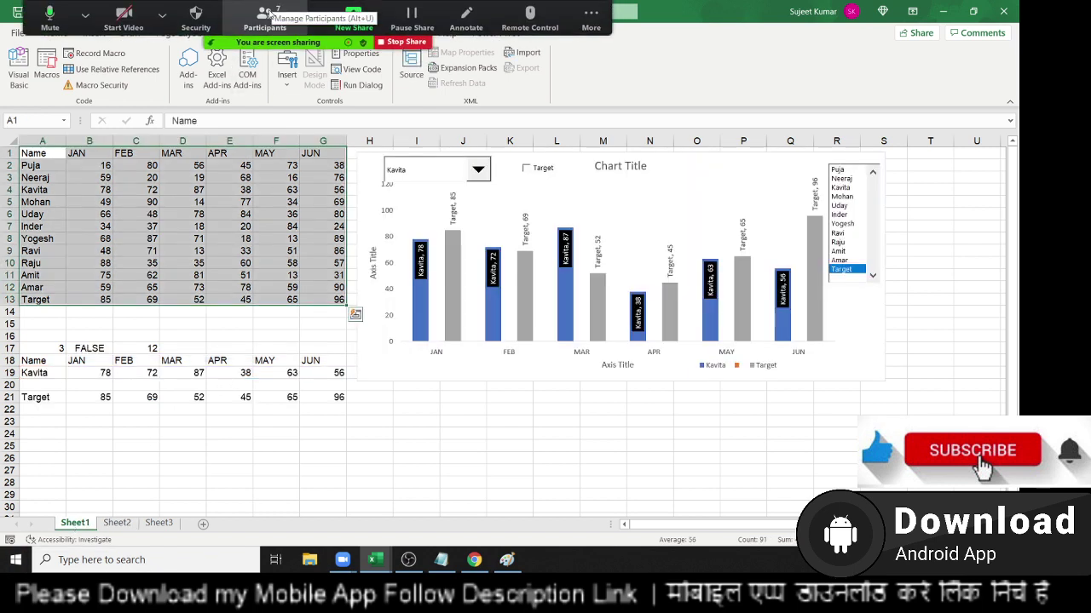
Step: Check the Zoom meeting participants list, scrolling through it, then close it
left_click(268, 12)
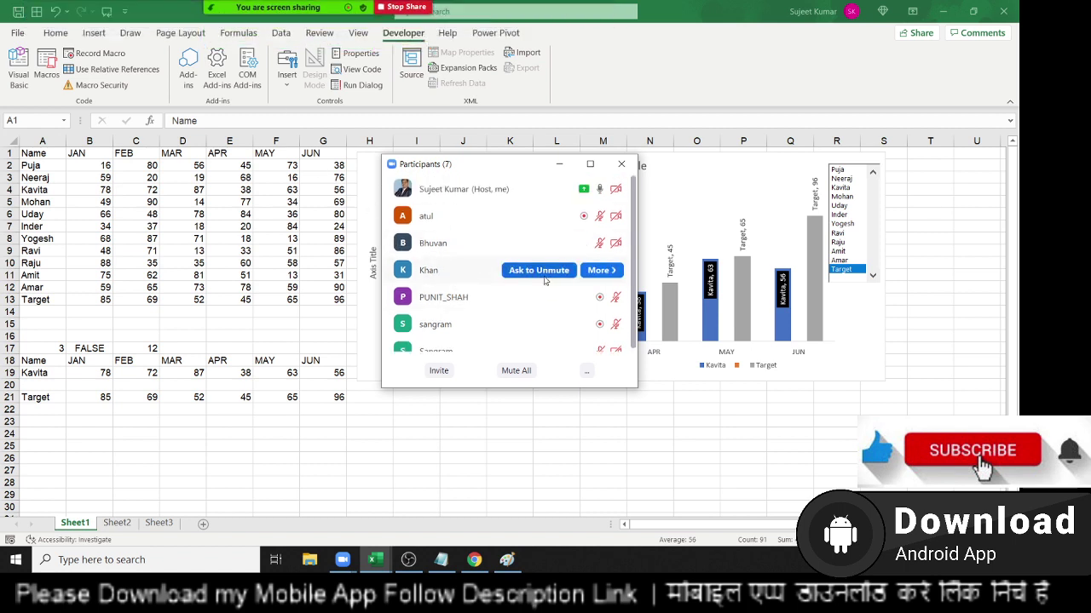
scroll(529, 290, "down", 2)
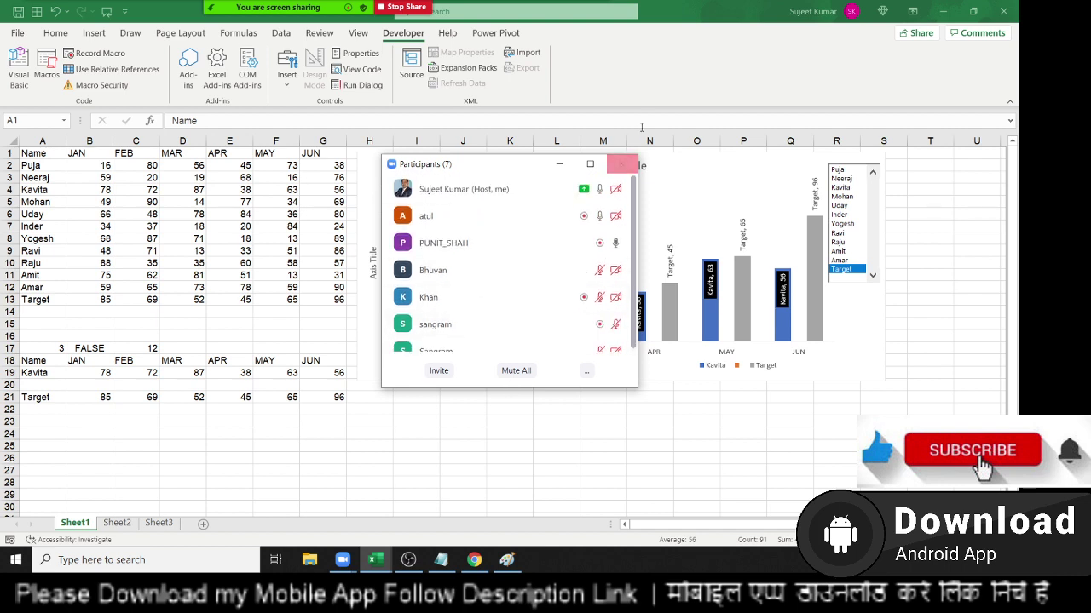
left_click(621, 165)
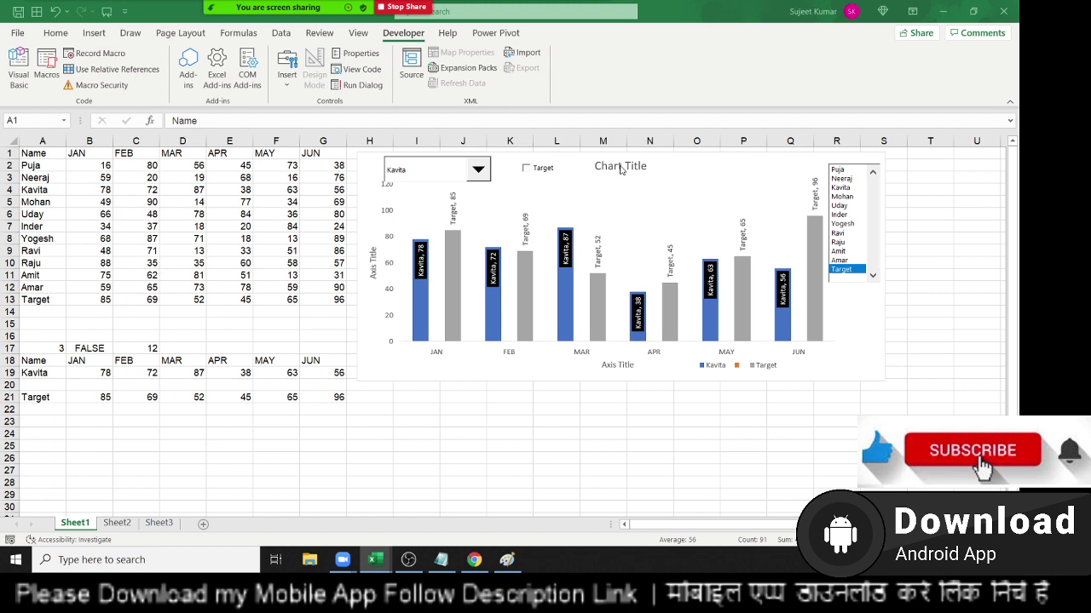
Step: On Sheet2, delete the old Neeraj chart and the name dropdown control
left_click(126, 532)
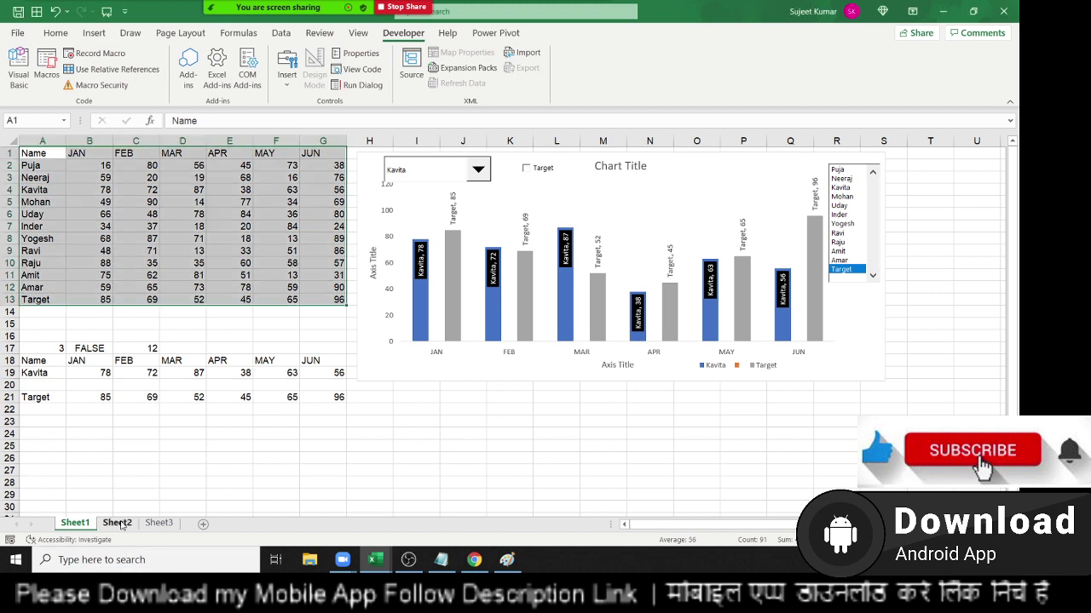
left_click(121, 524)
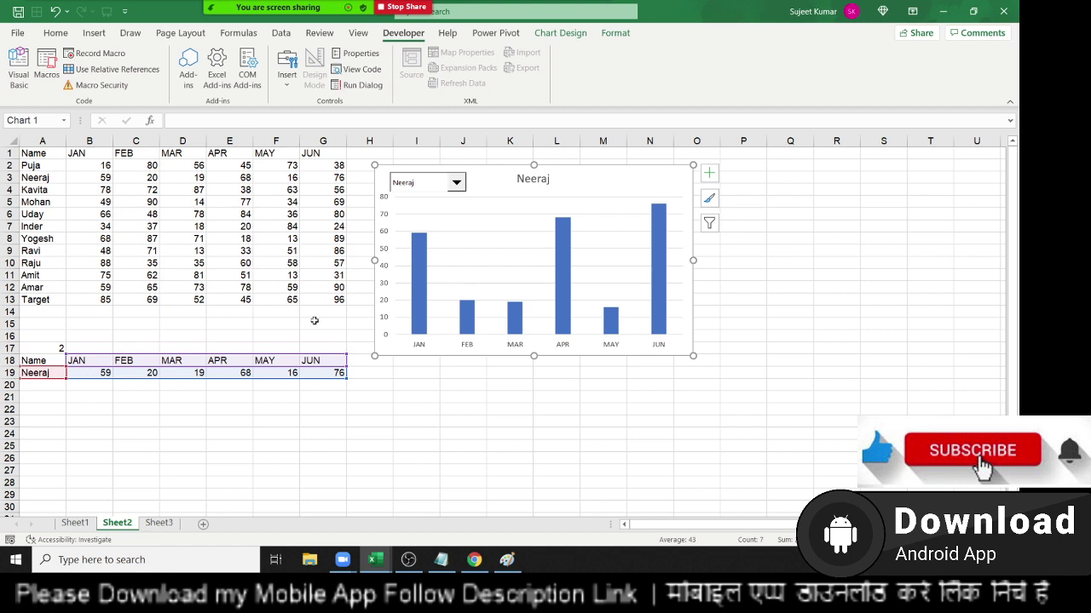
left_click(330, 360)
left_click(577, 169)
key("Delete")
left_click(450, 183)
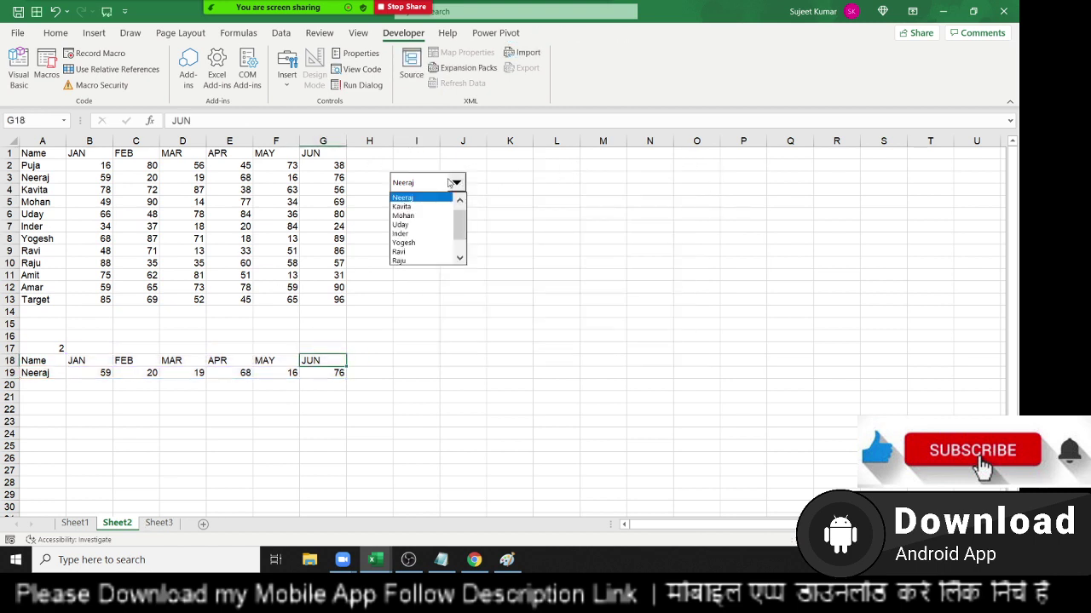
left_click(450, 183)
right_click(449, 182)
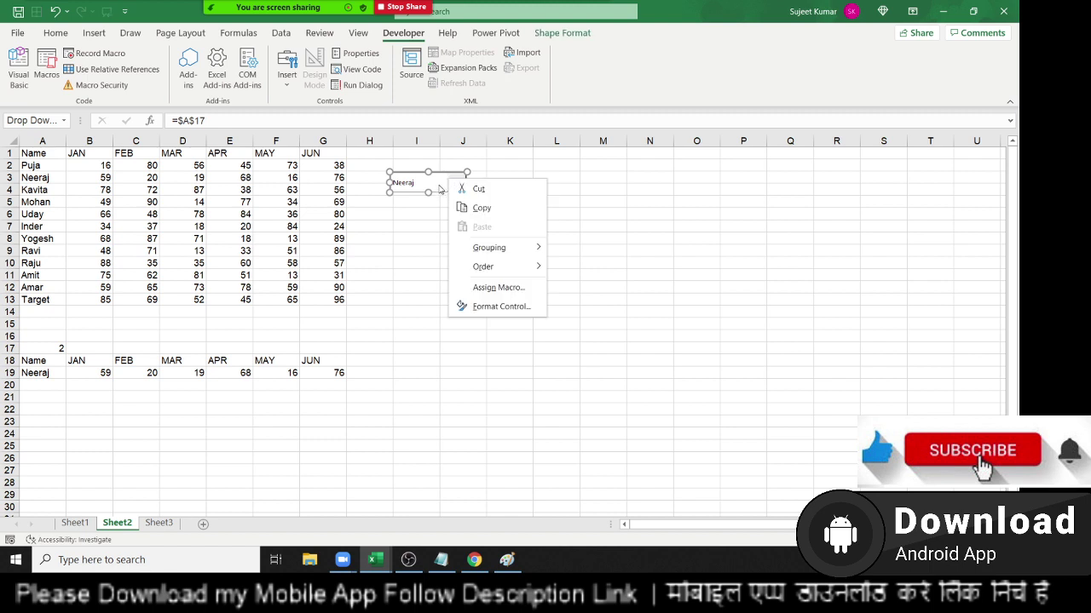
key("Escape")
key("Delete")
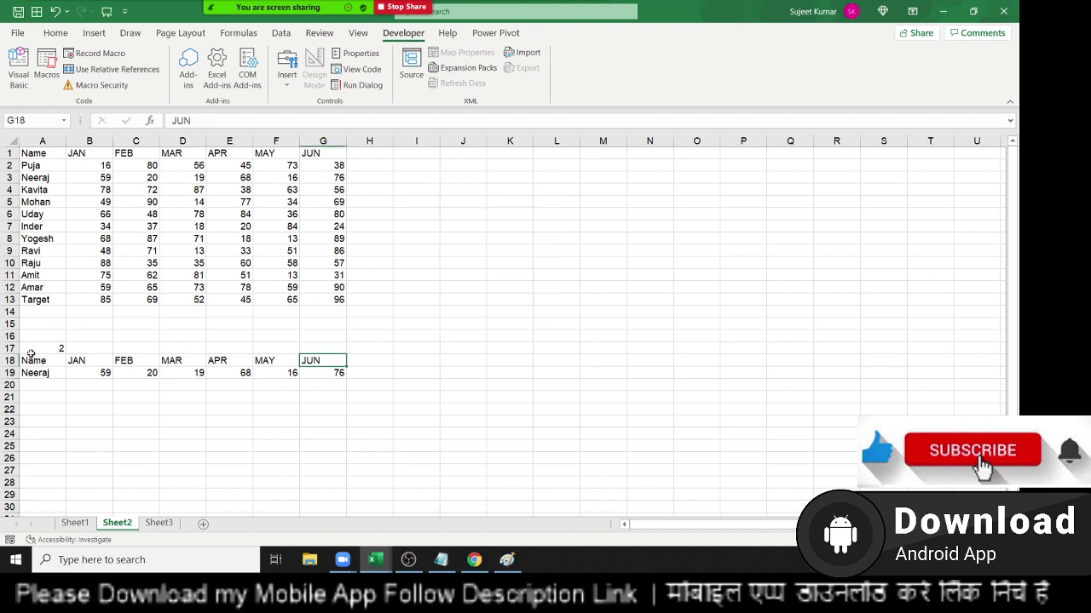
Step: Clear the old helper rows and copy the names A1:A13 down to A18
left_click_drag(46, 336, 399, 400)
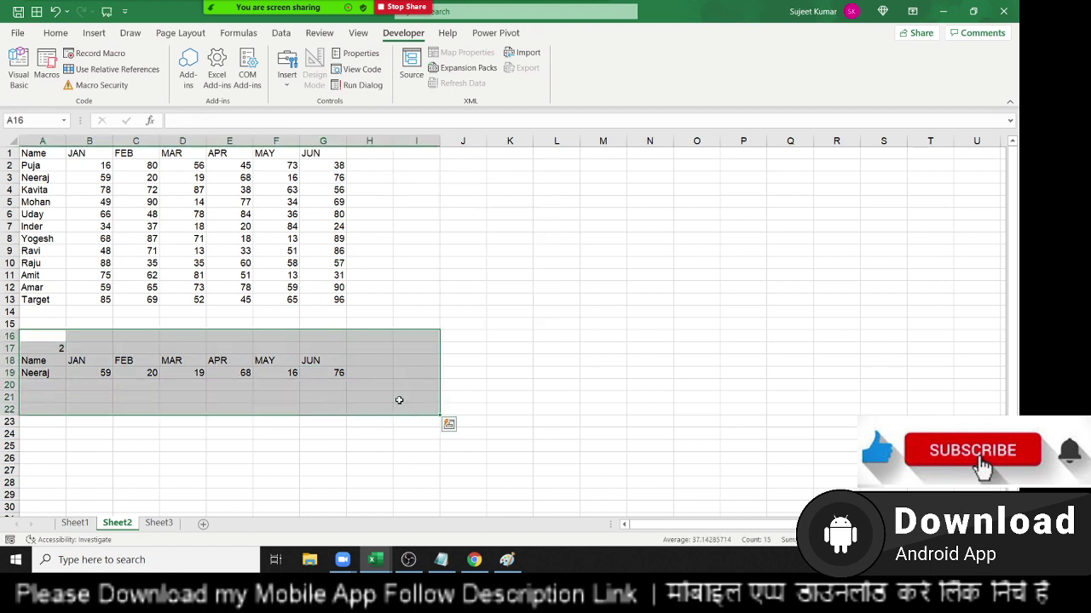
key("Delete")
key("Up")
key("Up")
key("Up")
key("ctrl+Up")
key("ctrl+shift+Down")
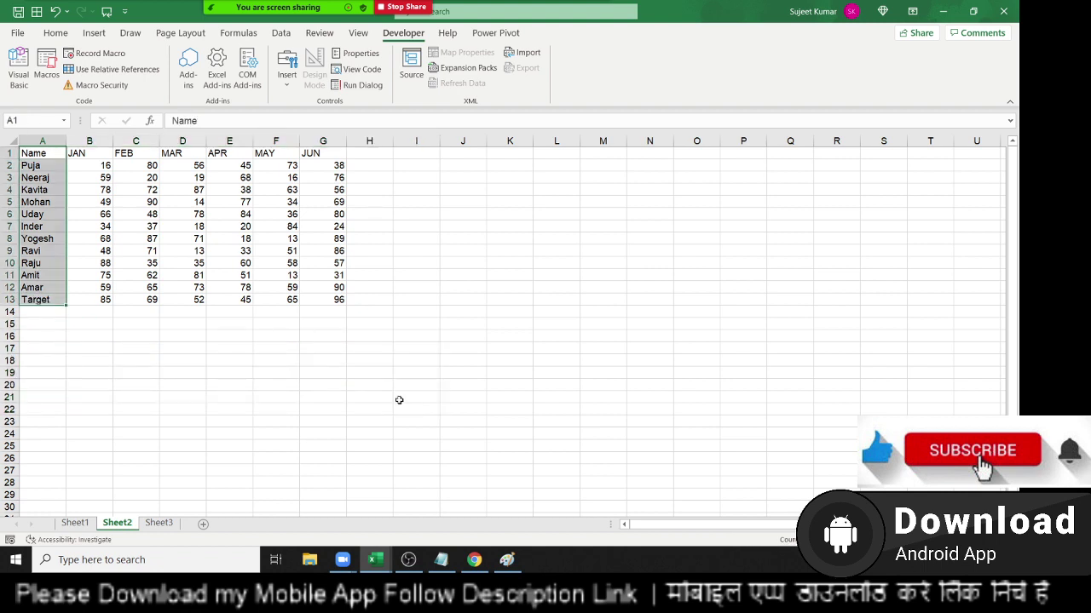
key("ctrl+c")
key("Down")
key("Down")
key("Down")
key("Down")
Step: Delete the pasted Target entry at A30 and move to cell B17
key("Down")
key("Down")
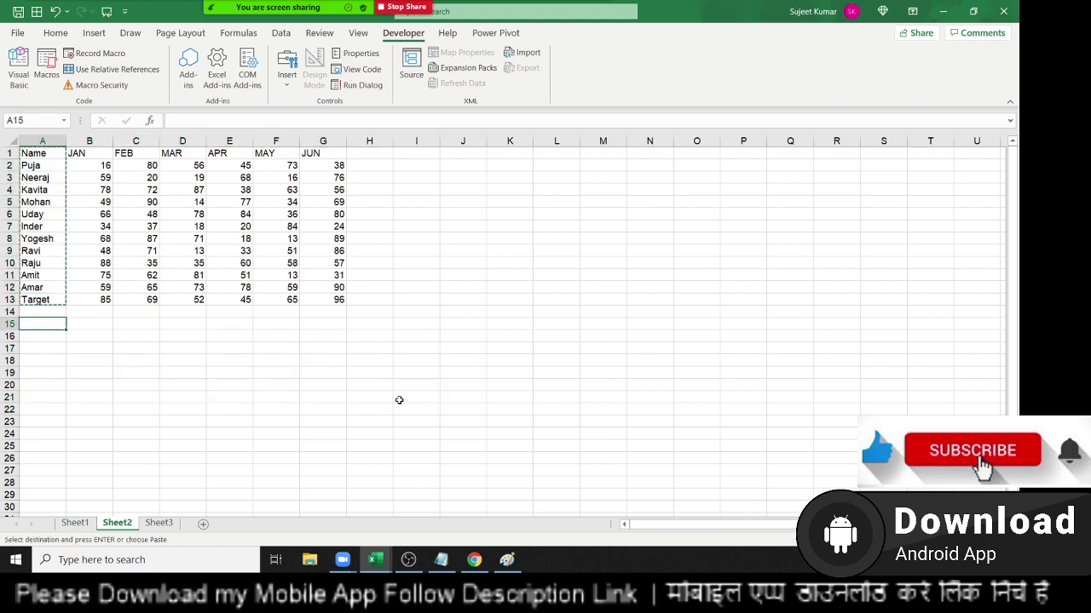
key("Down")
key("Down")
key("Down")
key("ctrl+v")
key("Down")
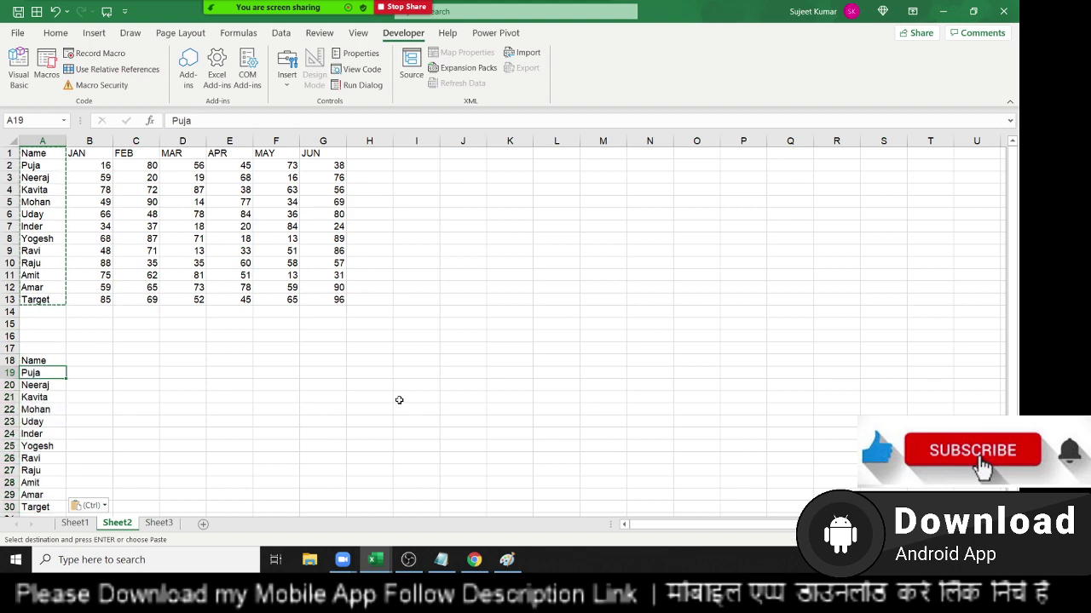
key("ctrl+Down")
key("Down")
key("Up")
key("Escape")
key("Delete")
key("Up")
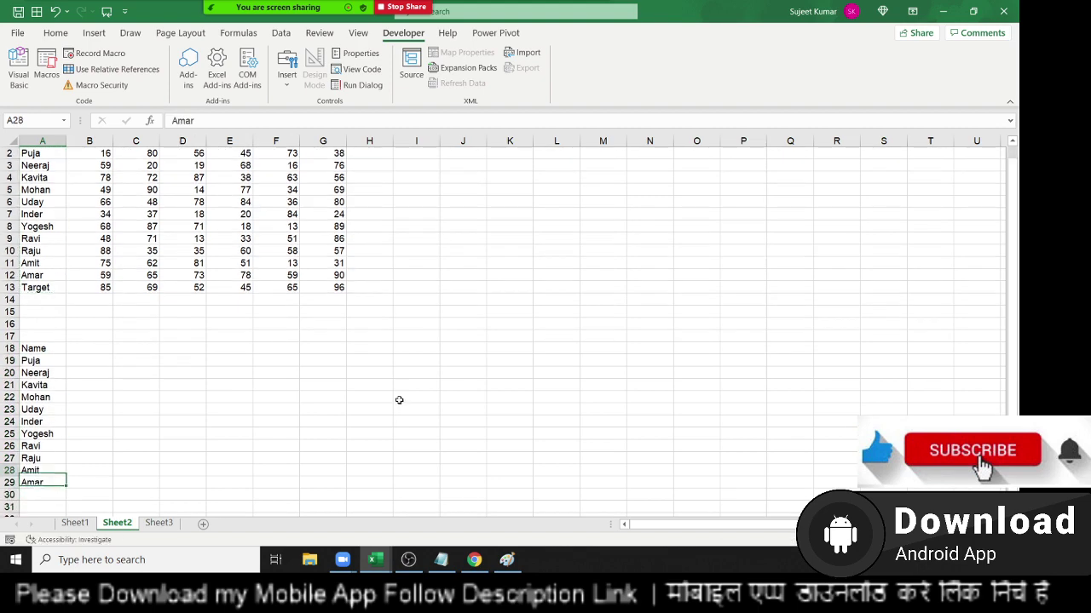
key("ctrl+Up")
key("ctrl+Up")
key("ctrl+Up")
key("Right")
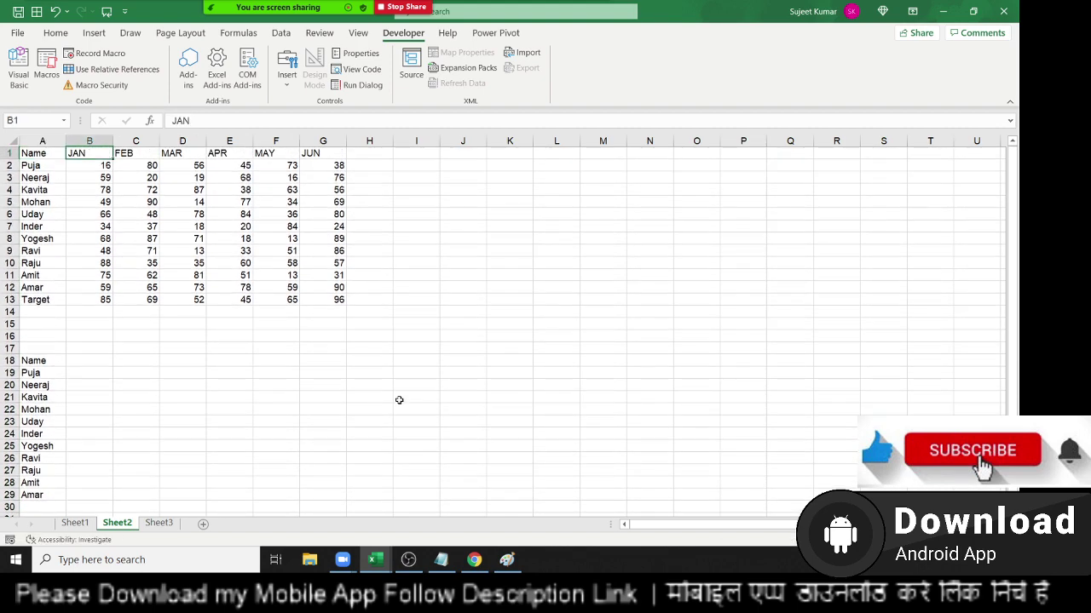
key("Down")
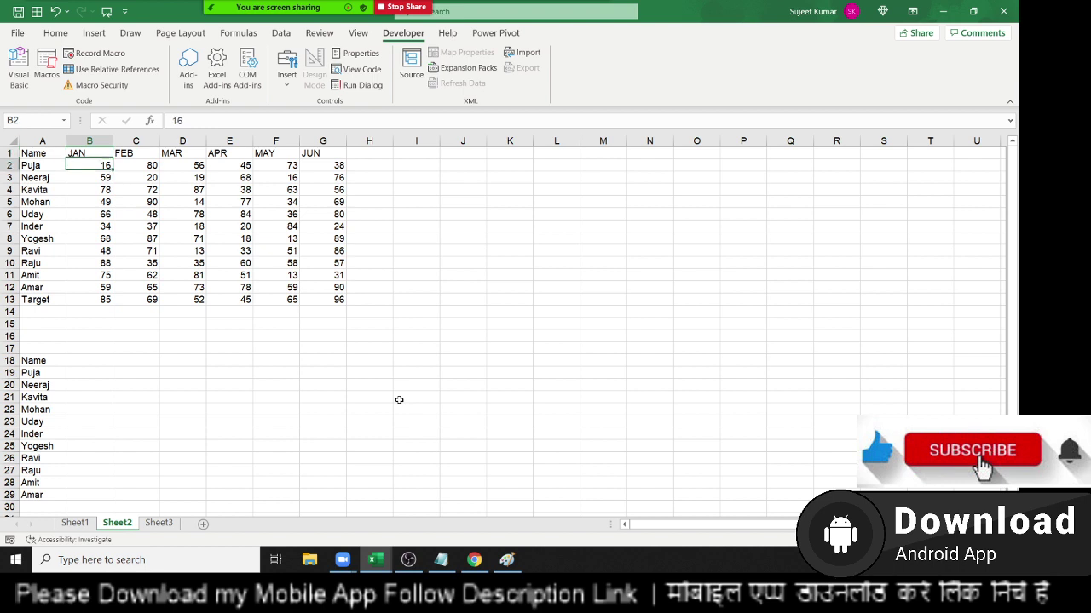
key("Down")
key("Down")
key("Down")
key("Down")
key("Down")
key("Down")
key("Down")
key("Down")
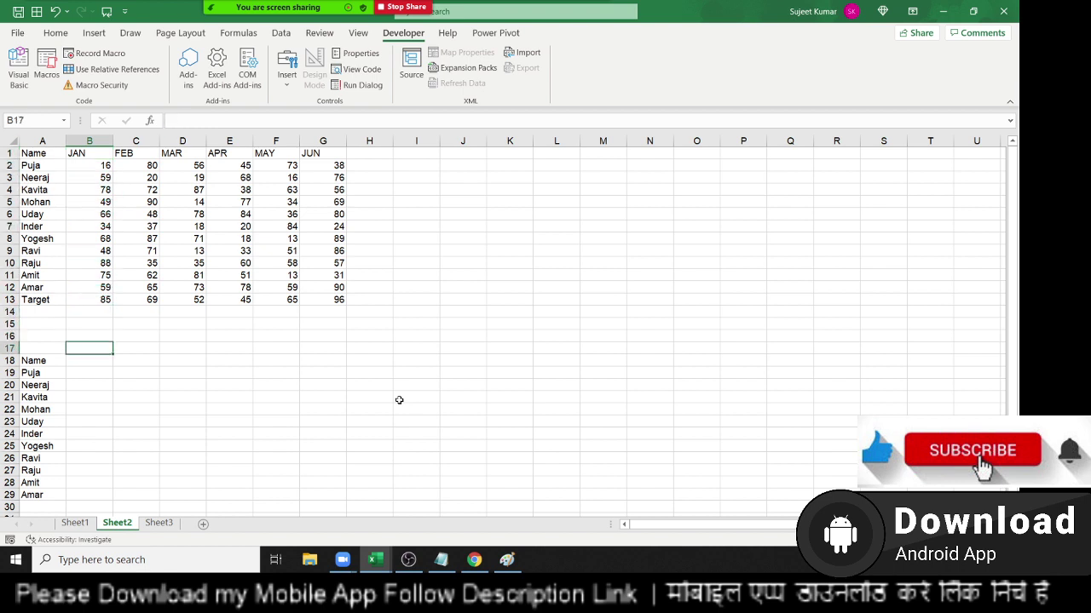
Step: Enter 1 in B17 and the formula =OFFSET(A1,,B17) in B18
type("1")
key("Return")
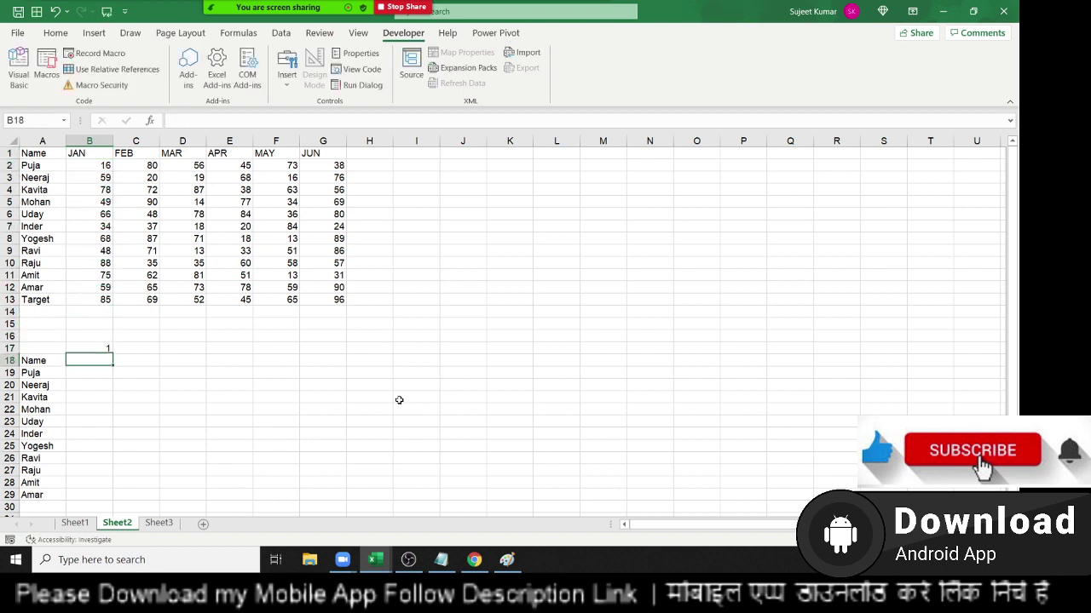
type("=OFF")
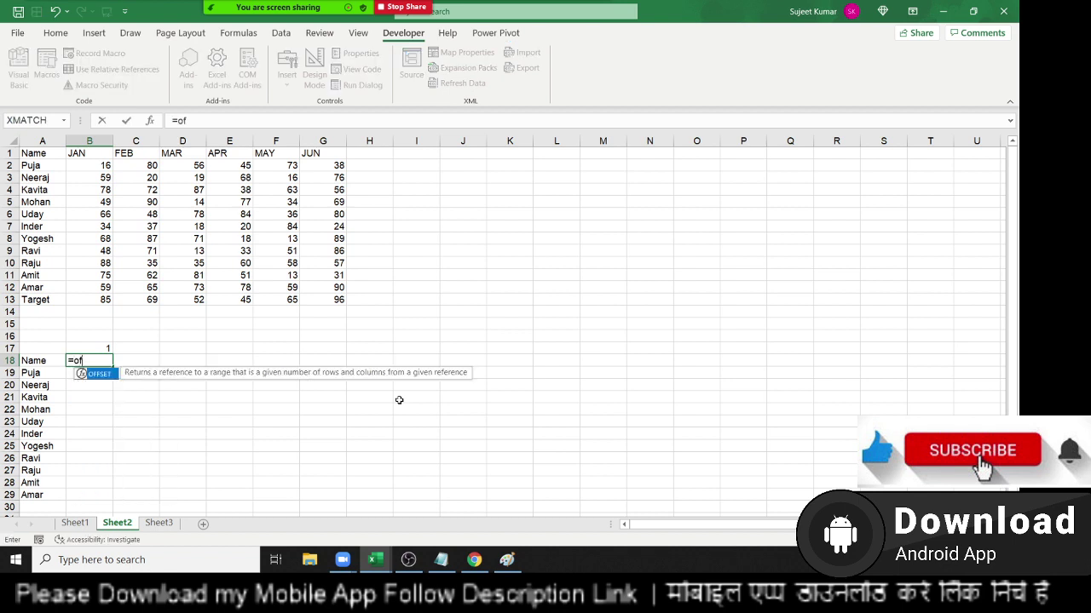
key("Tab")
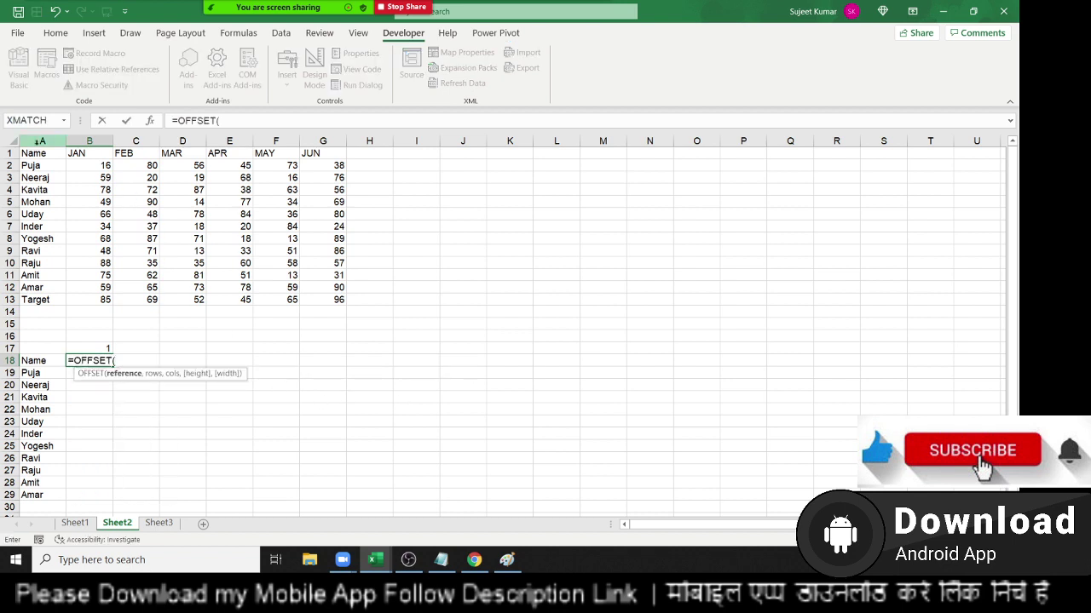
left_click(36, 153)
type(",")
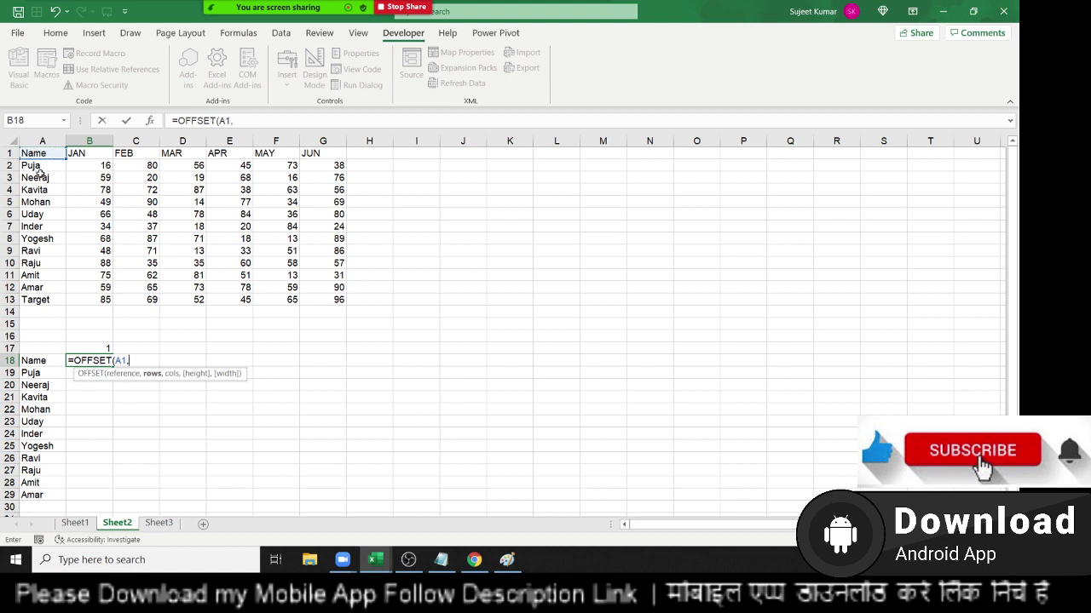
type("0,")
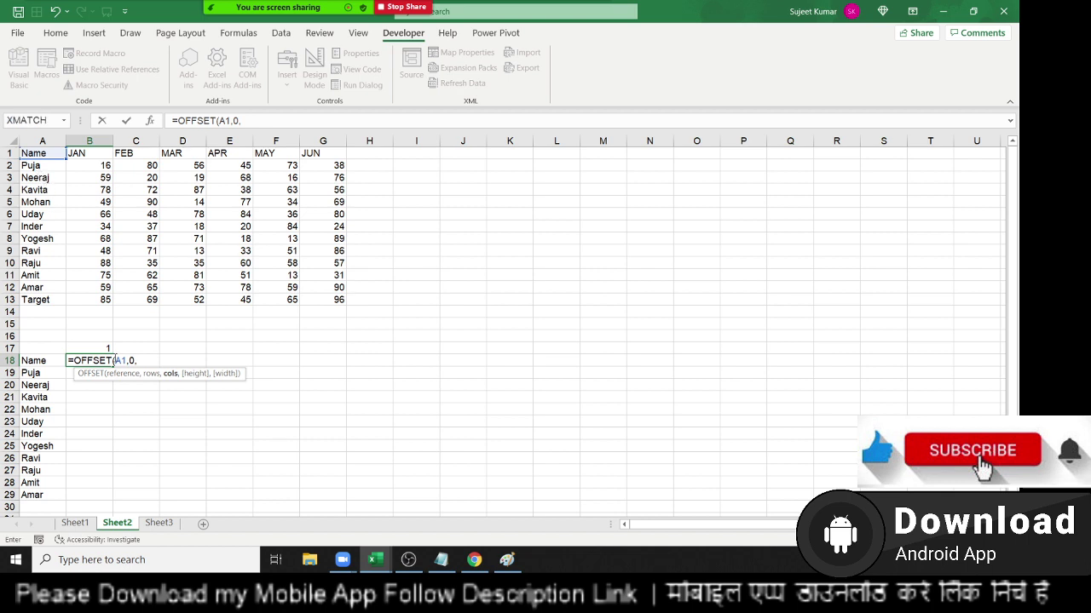
left_click(105, 348)
key("Return")
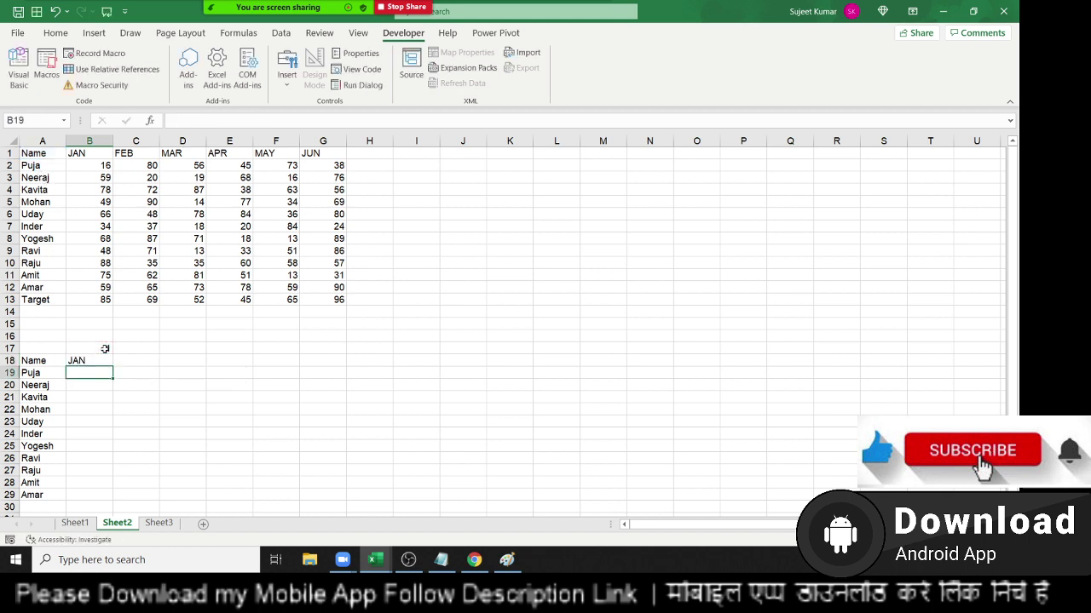
key("Up")
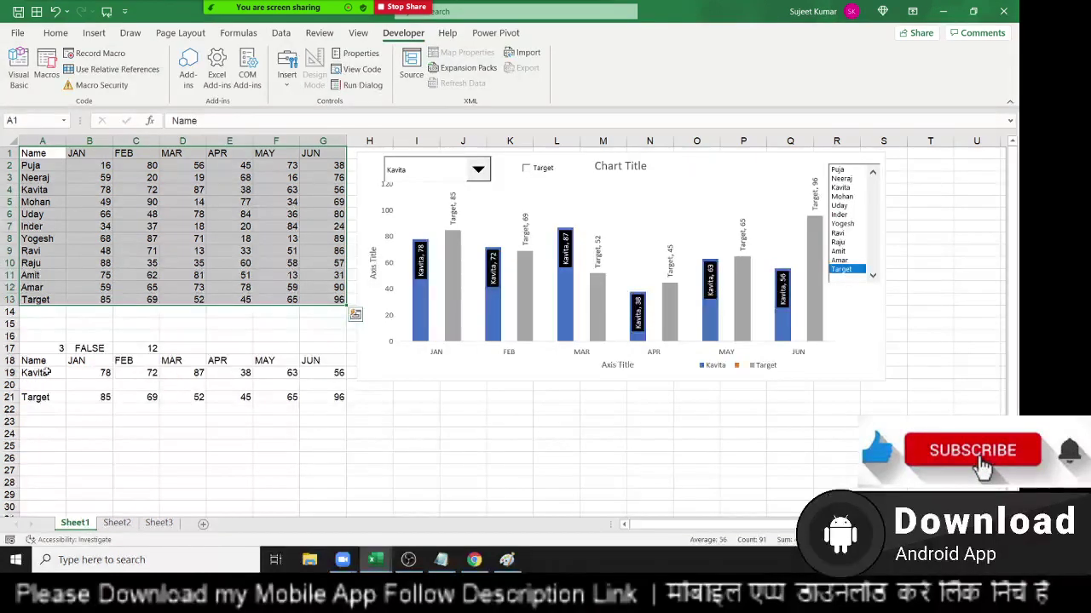
Step: Check the reference OFFSET formula on Sheet1 without changing it
double_click(47, 372)
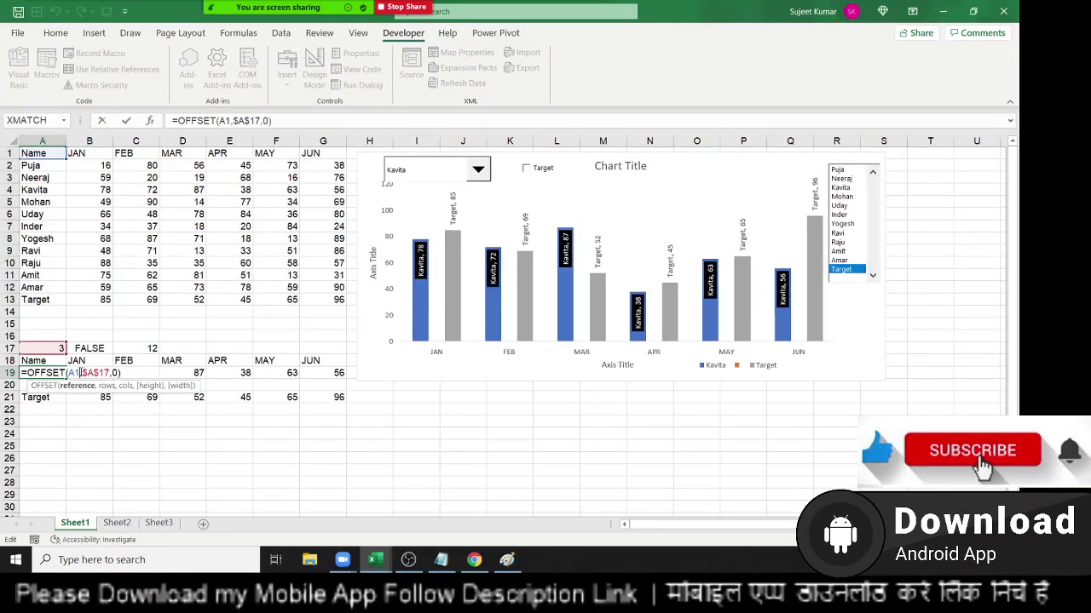
double_click(74, 373)
left_click_drag(37, 349, 57, 349)
left_click(91, 372)
key("Return")
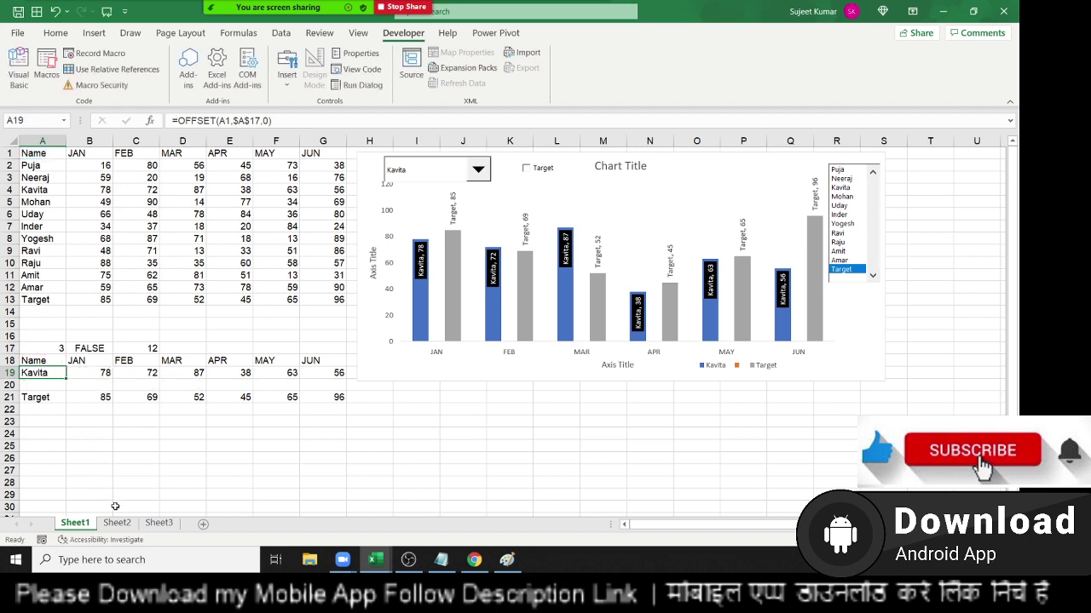
left_click(116, 522)
Step: Make the B17 reference absolute ($B$17) and fill the formula down to B29
double_click(87, 360)
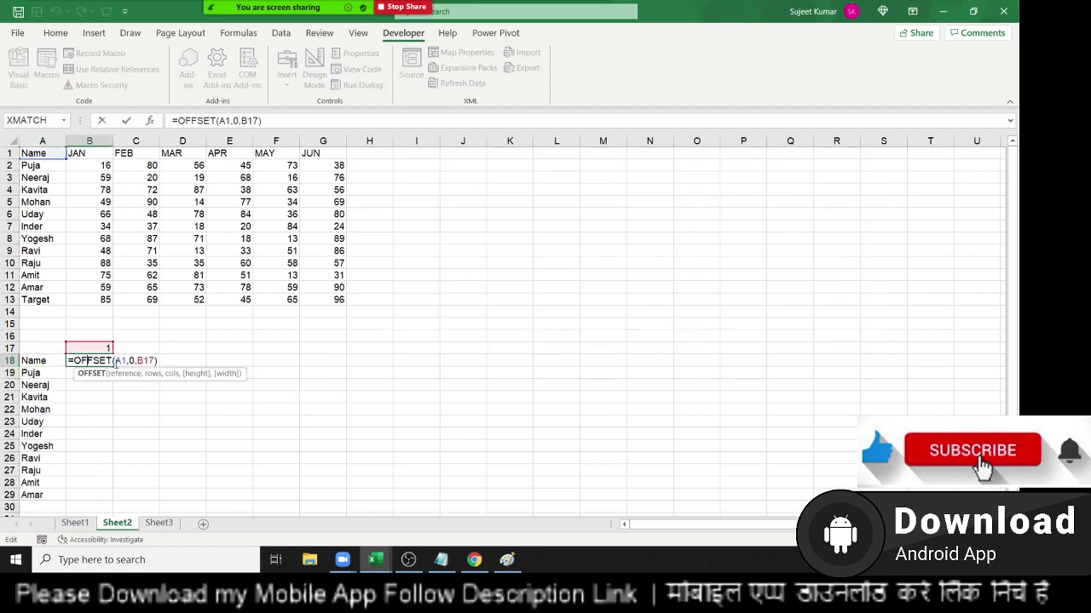
double_click(144, 361)
key("ctrl+Return")
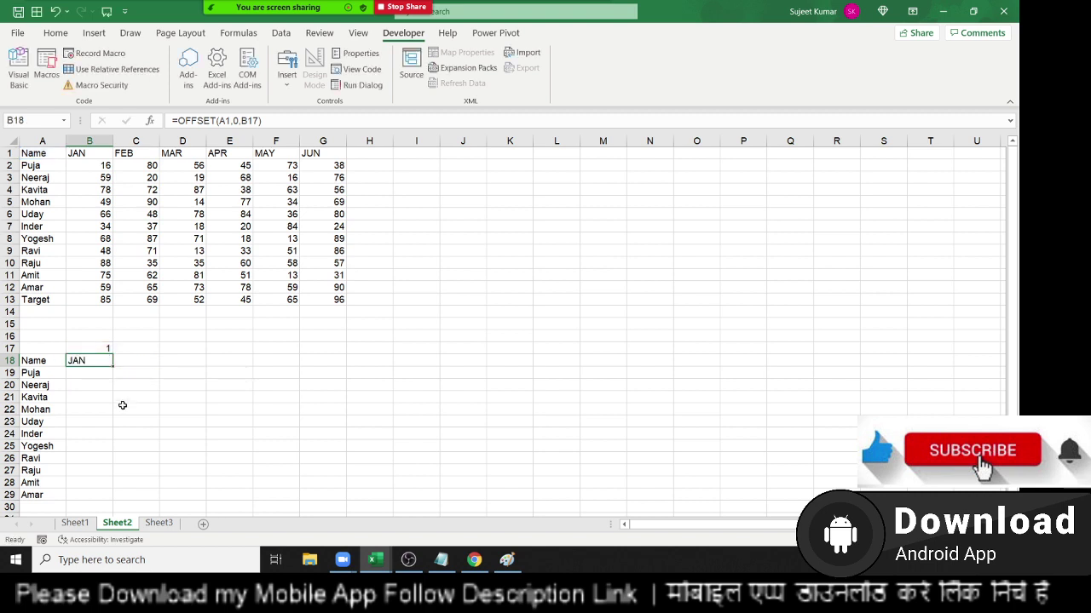
double_click(96, 361)
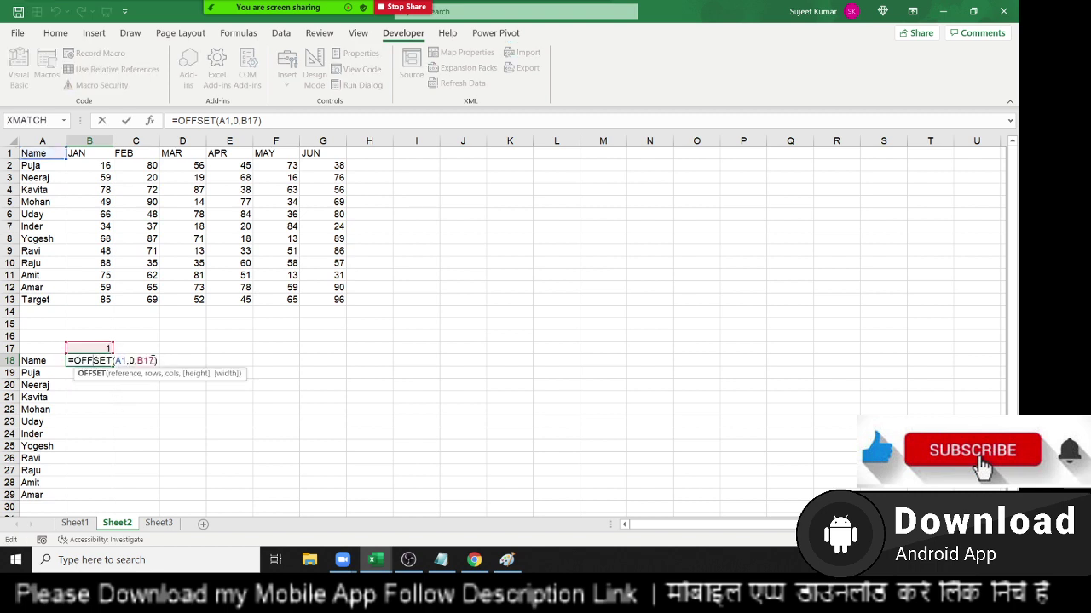
left_click(151, 360)
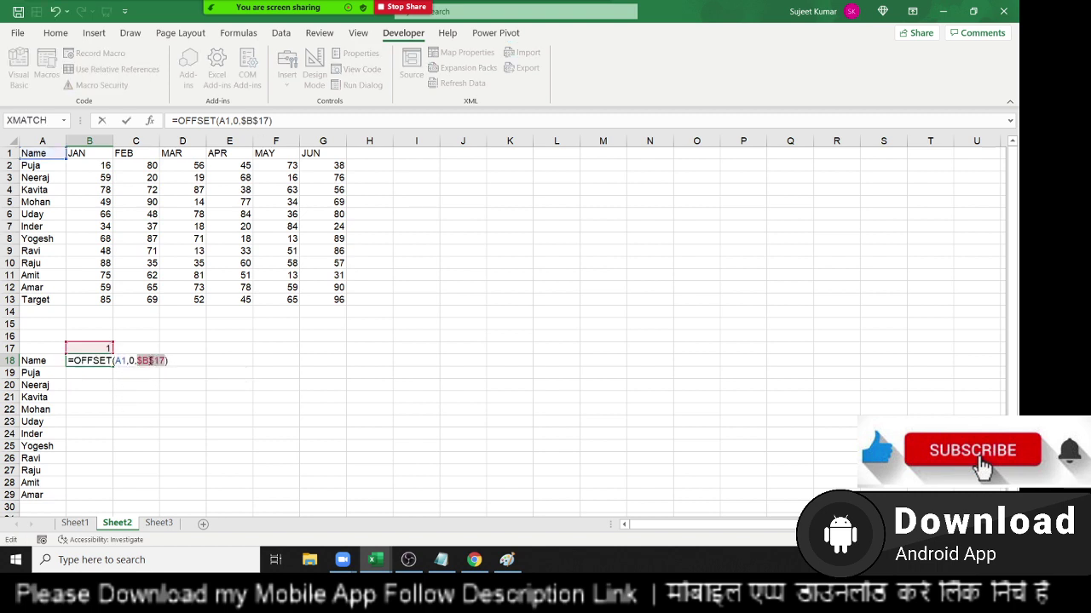
key("Return")
left_click(104, 361)
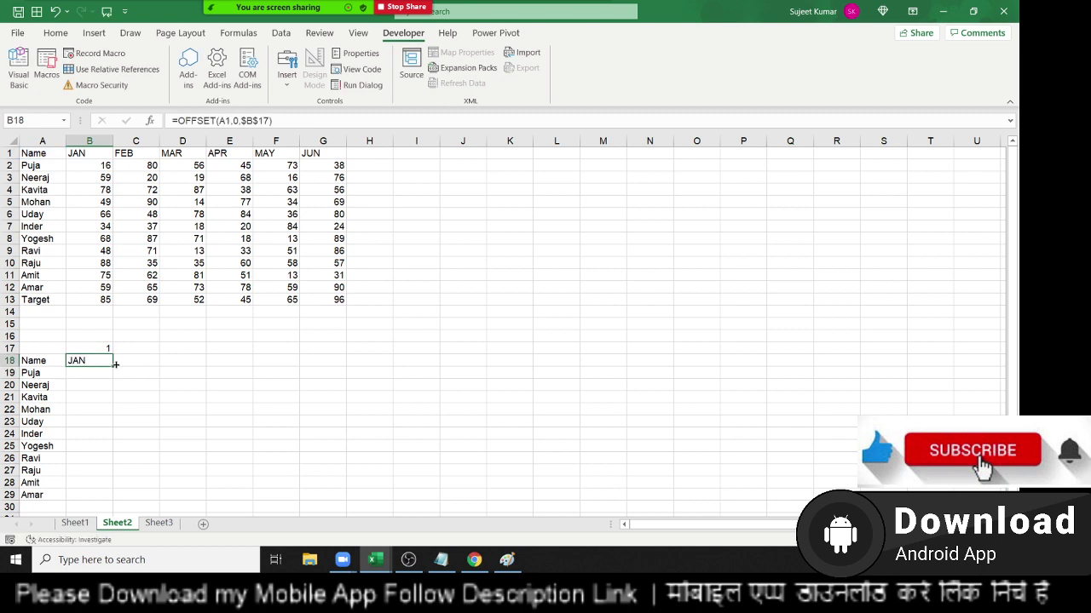
double_click(113, 366)
Step: Test B17 with 2, 3 and 4, then reset it to 1 to show JAN
left_click(108, 349)
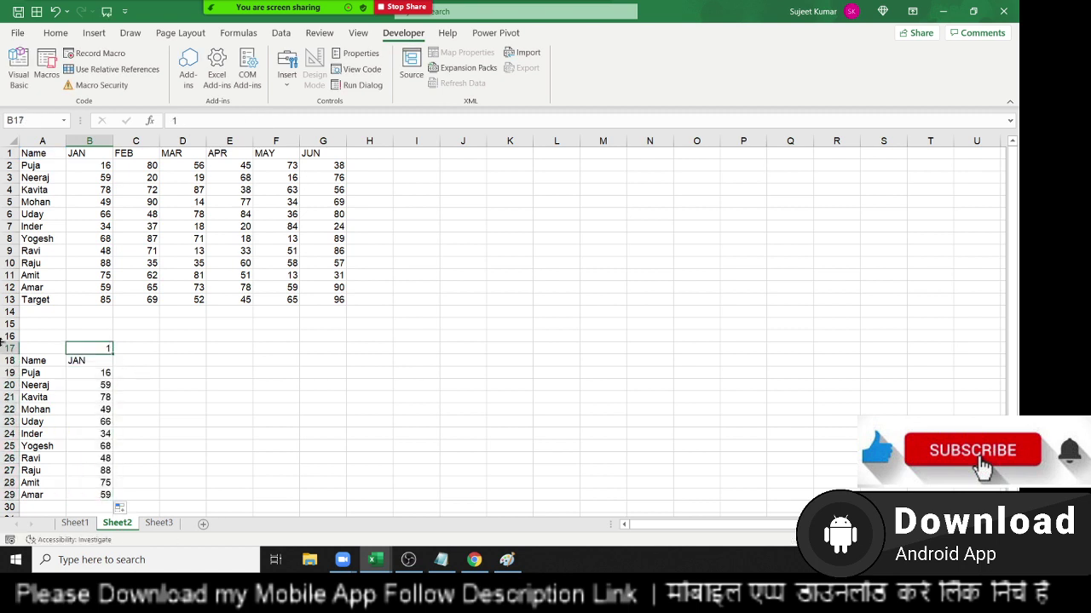
type("2")
key("Return")
left_click(90, 349)
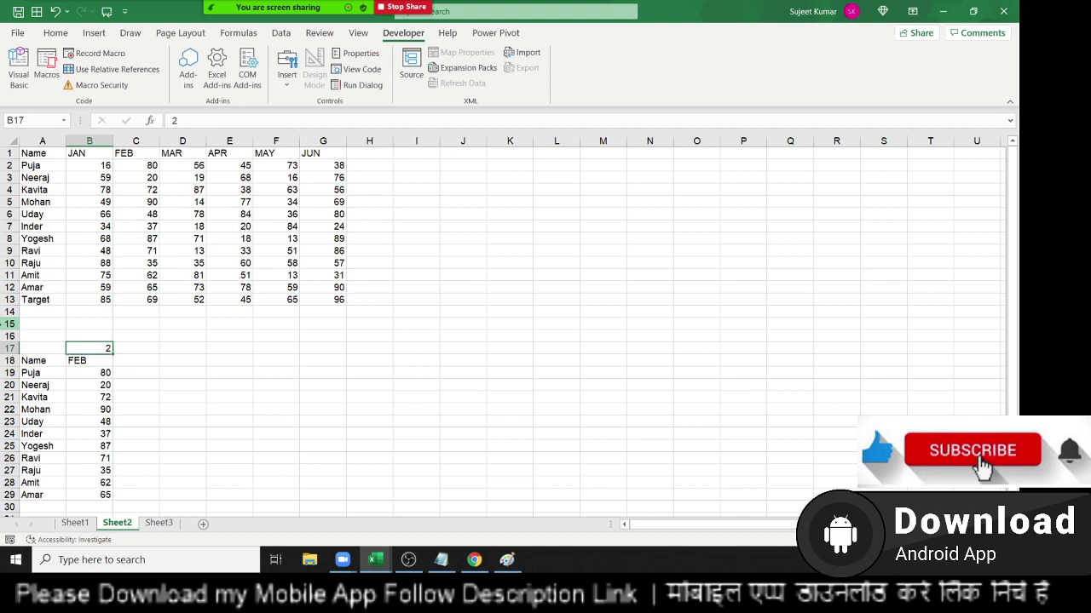
type("3")
key("Return")
left_click(90, 348)
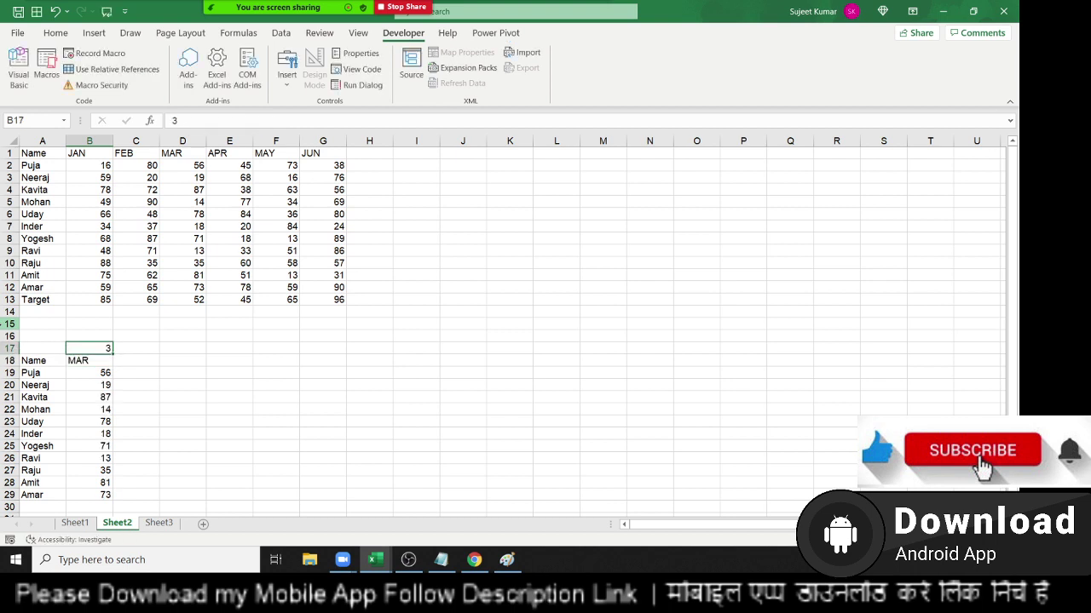
type("4")
key("Return")
left_click(90, 348)
type("1")
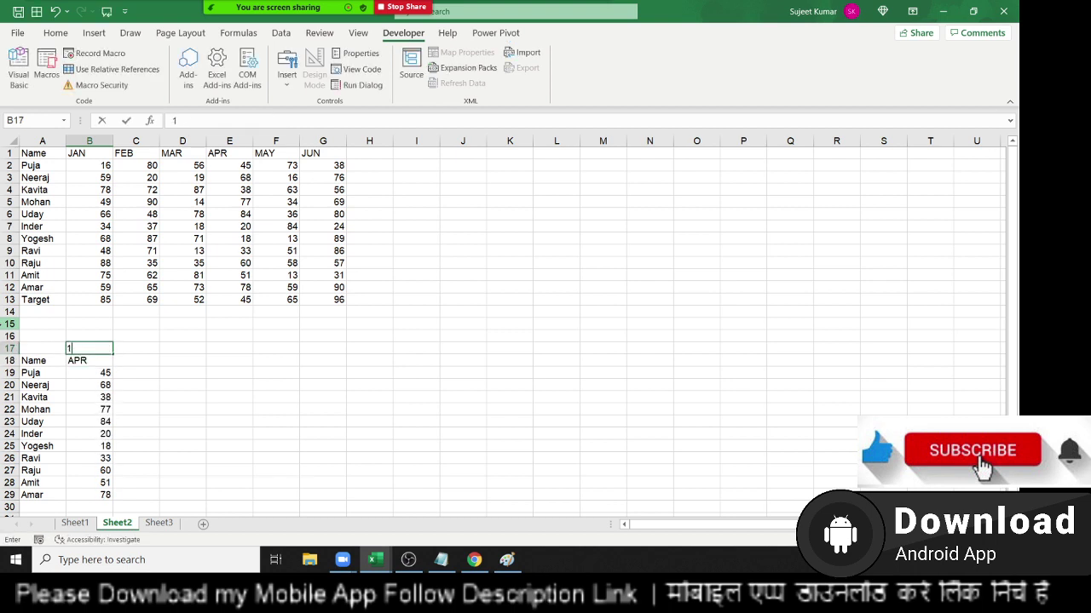
key("Return")
mouse_move(33, 360)
left_mouse_down()
mouse_move(90, 361)
mouse_move(90, 494)
left_mouse_up()
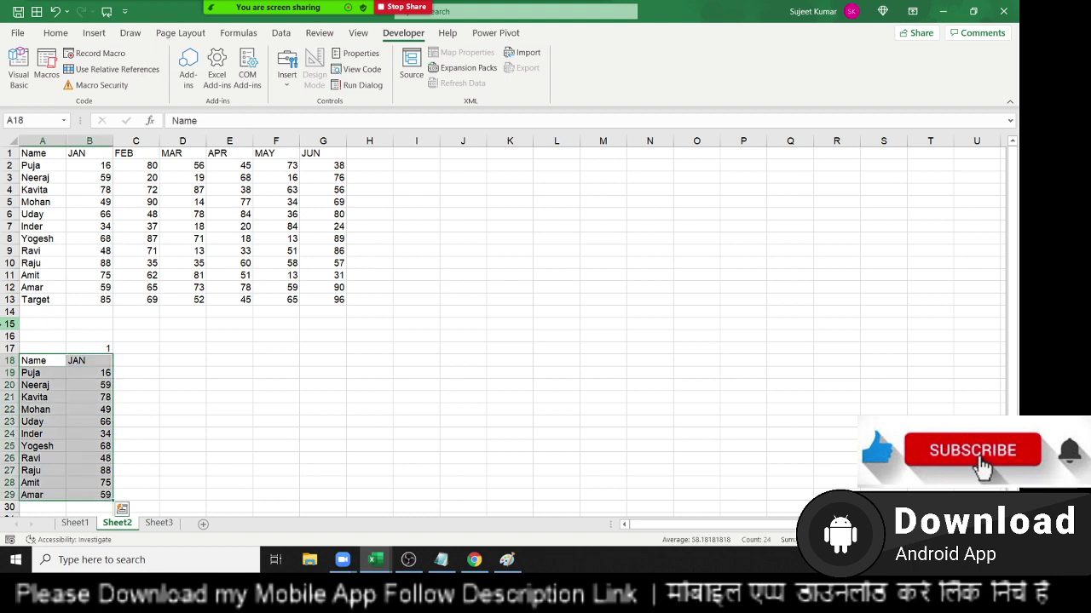
Step: Insert a clustered column chart of the JAN data
left_click(286, 70)
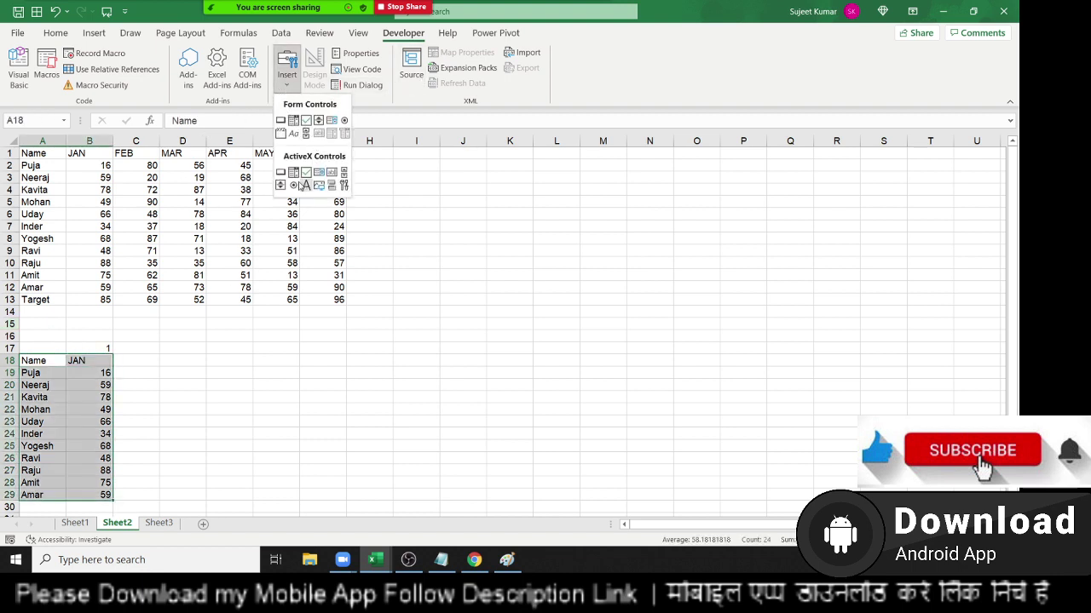
left_click(119, 514)
left_click(56, 33)
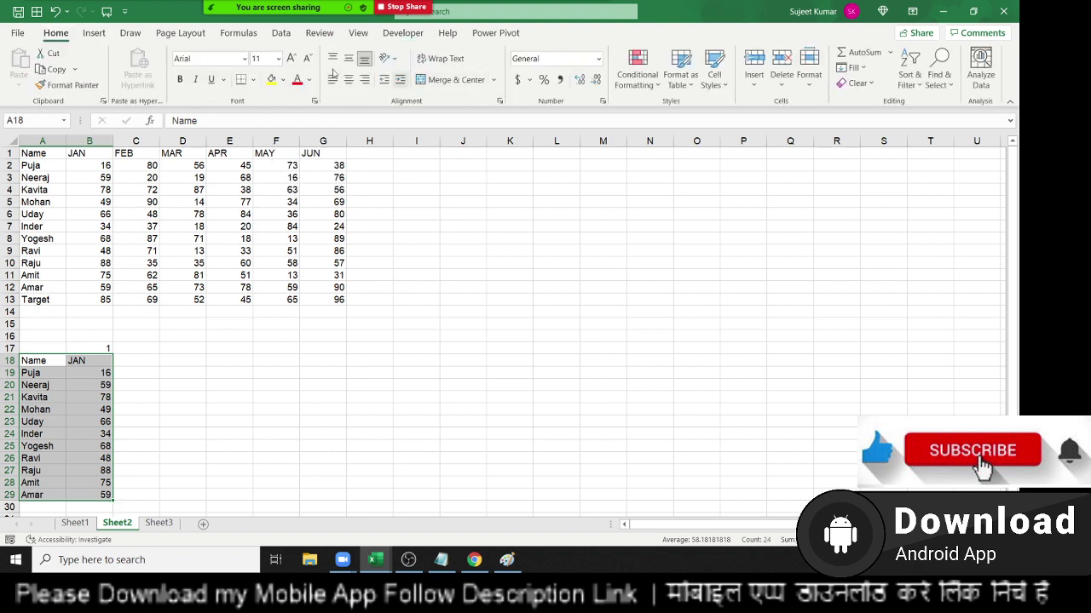
left_click(93, 32)
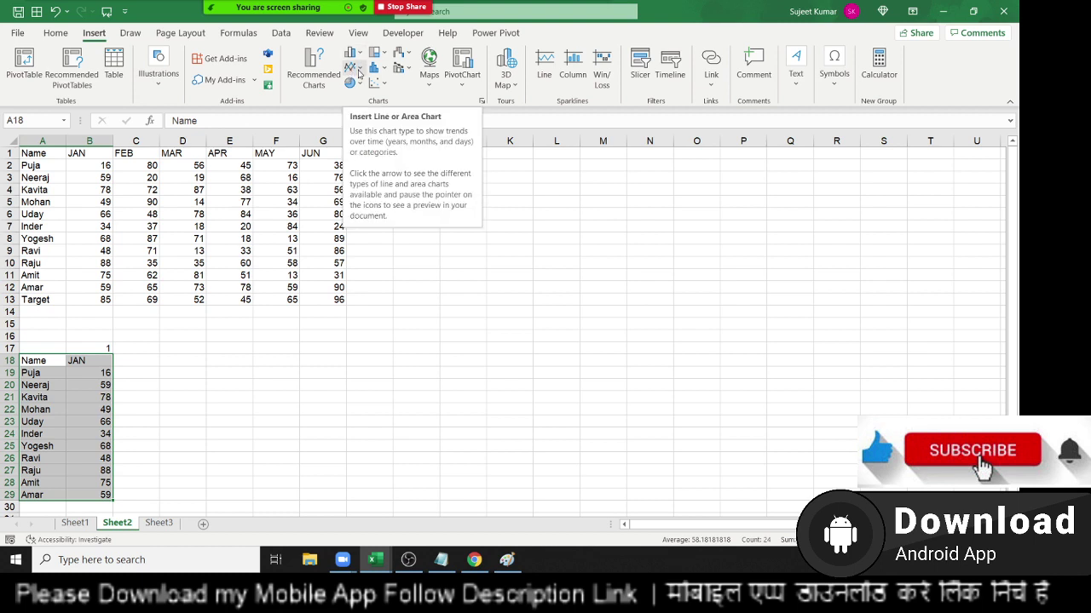
left_click(350, 53)
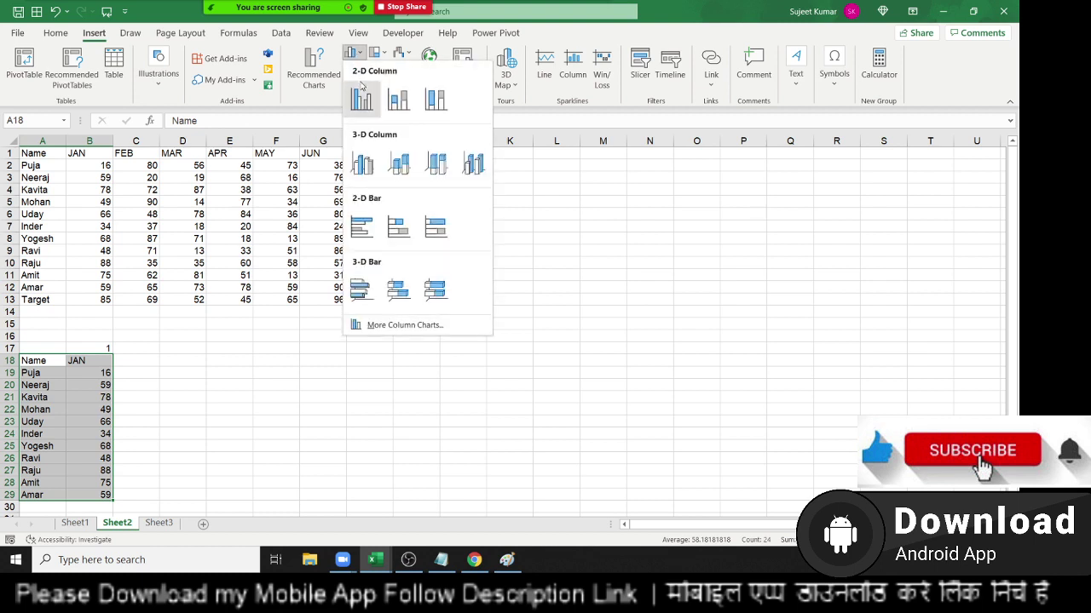
left_click(361, 96)
Step: Move the chart beside the table, enlarge it, and put the JAN title top right
left_click_drag(438, 244, 461, 173)
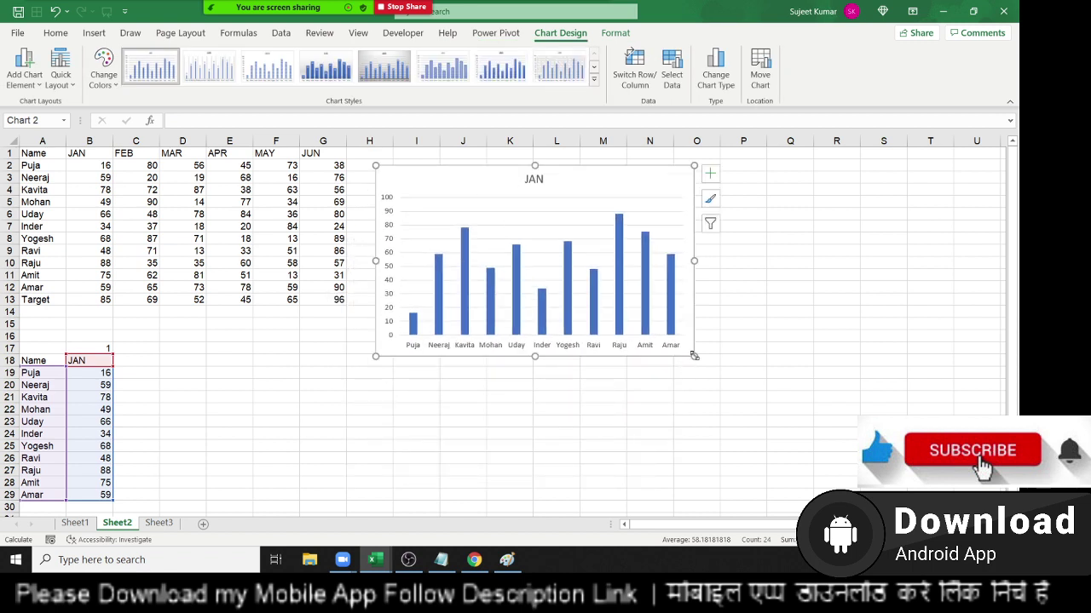
left_click_drag(694, 356, 828, 387)
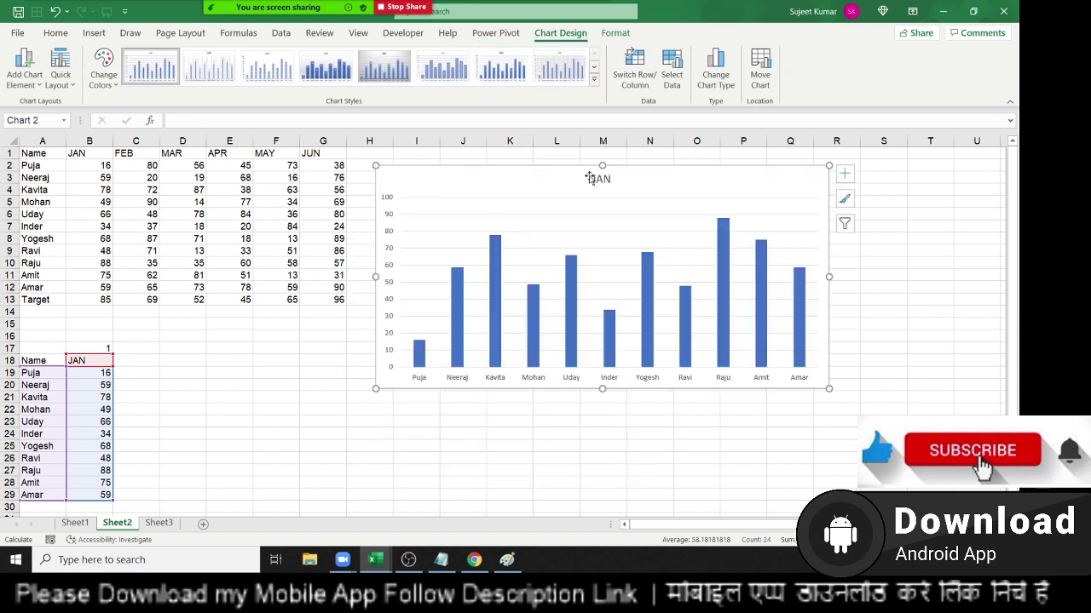
left_click(601, 181)
mouse_move(603, 189)
left_mouse_down()
mouse_move(600, 181)
mouse_move(806, 187)
left_mouse_up()
left_click(500, 174)
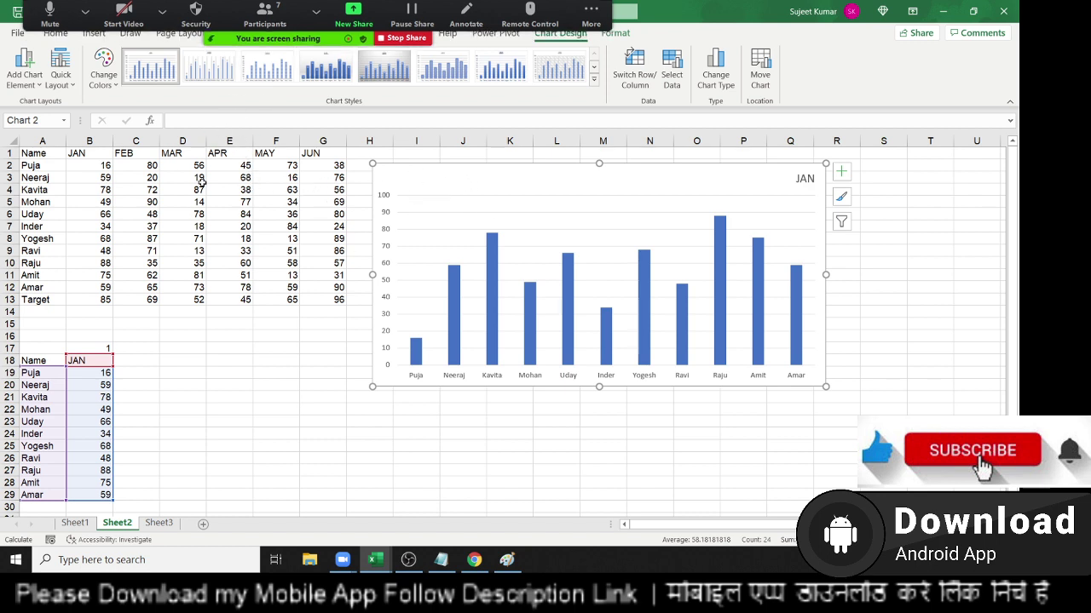
Step: Draw a form-control option button in the chart's top-left, label it JAN, and shrink it
left_click(415, 33)
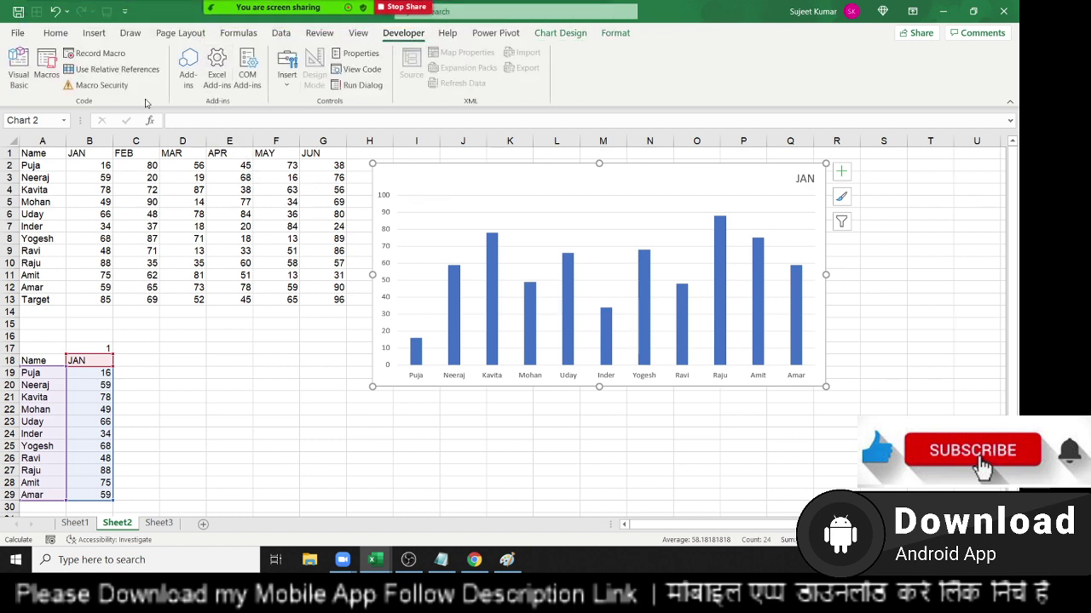
left_click(286, 70)
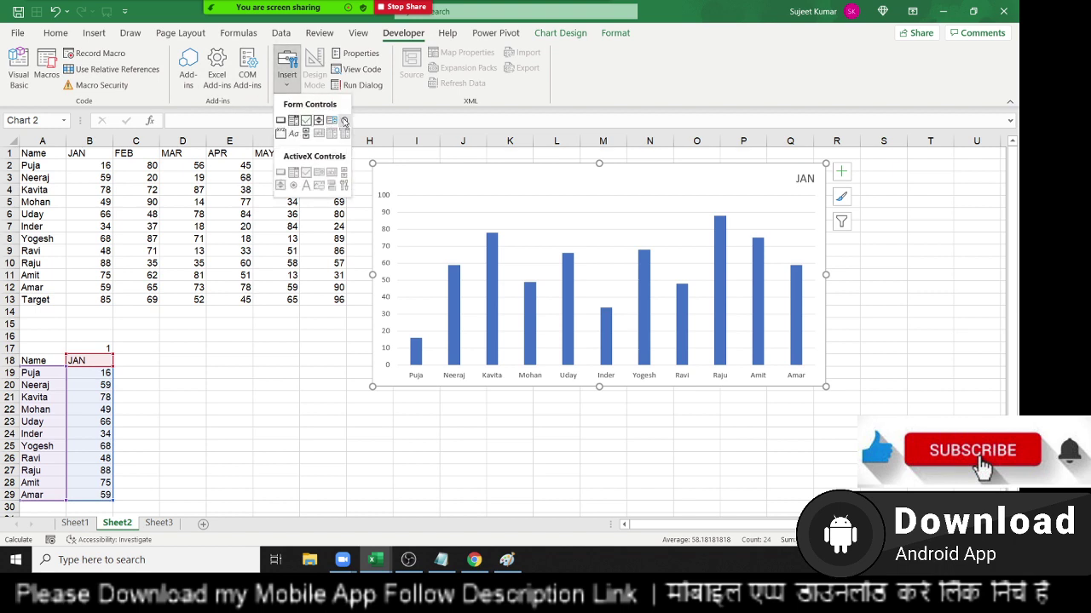
left_click(344, 122)
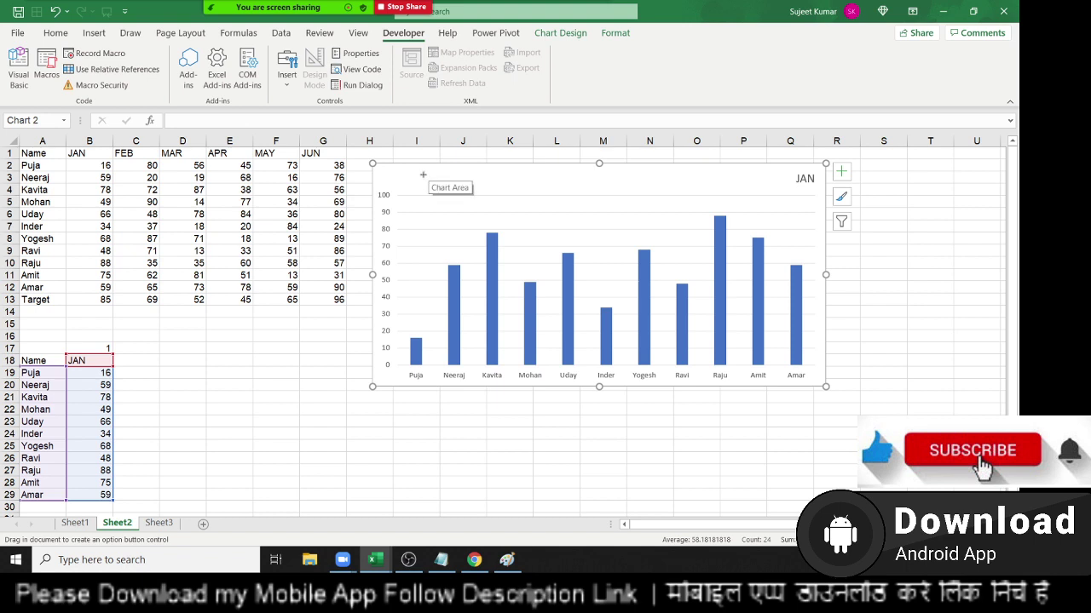
left_click_drag(386, 168, 447, 184)
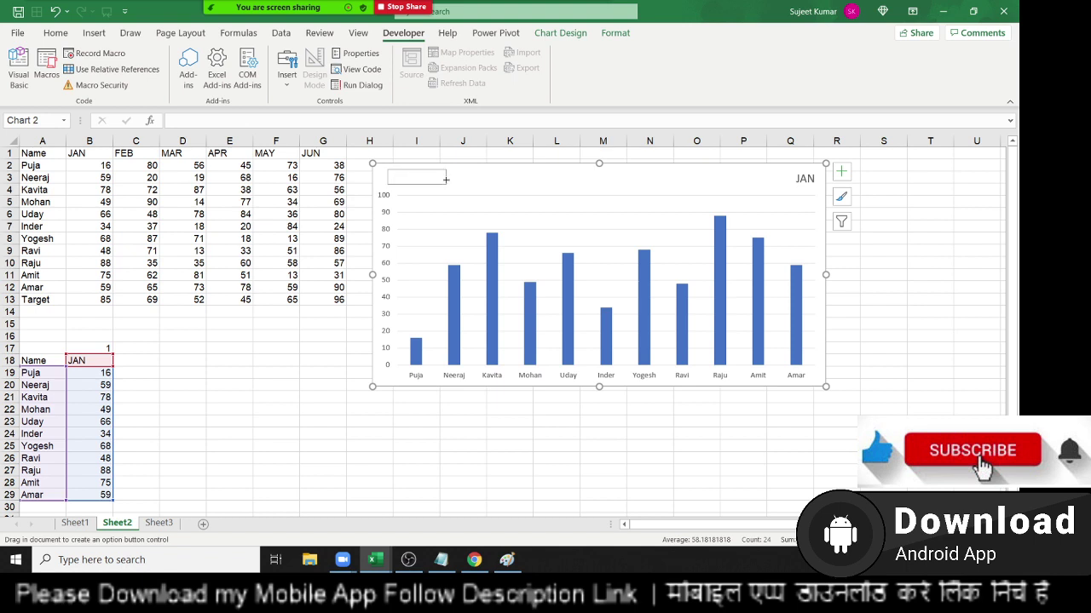
left_click(402, 176)
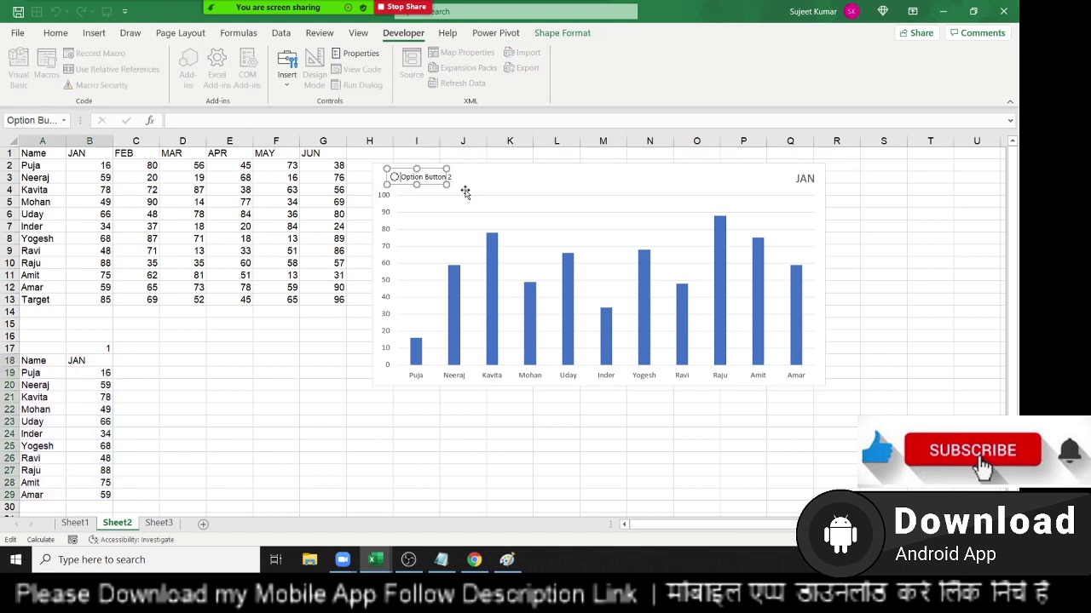
key("ctrl+a")
key("BackSpace")
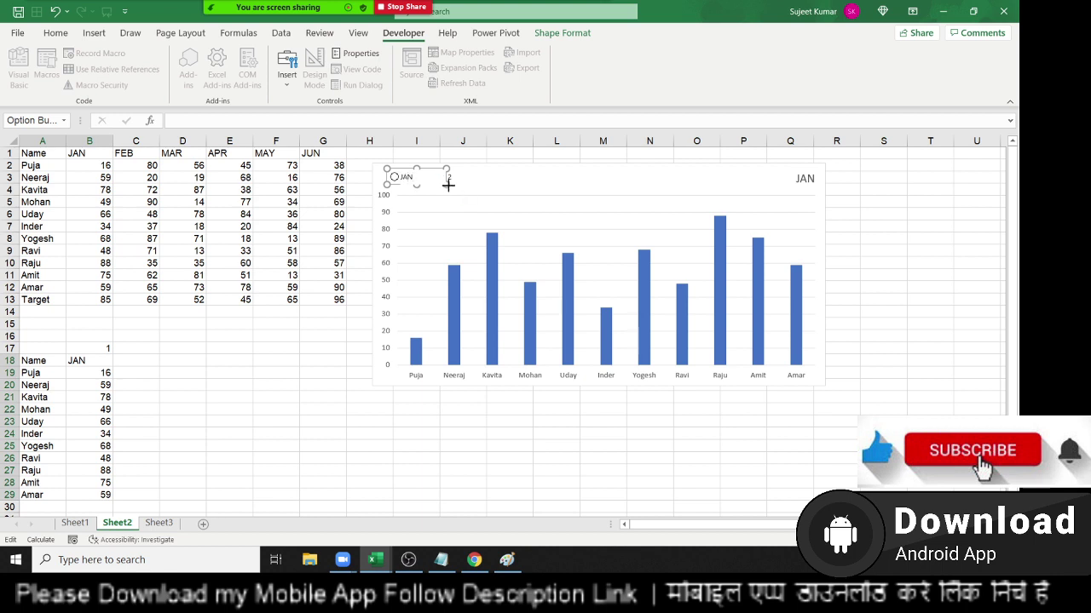
left_click(447, 184)
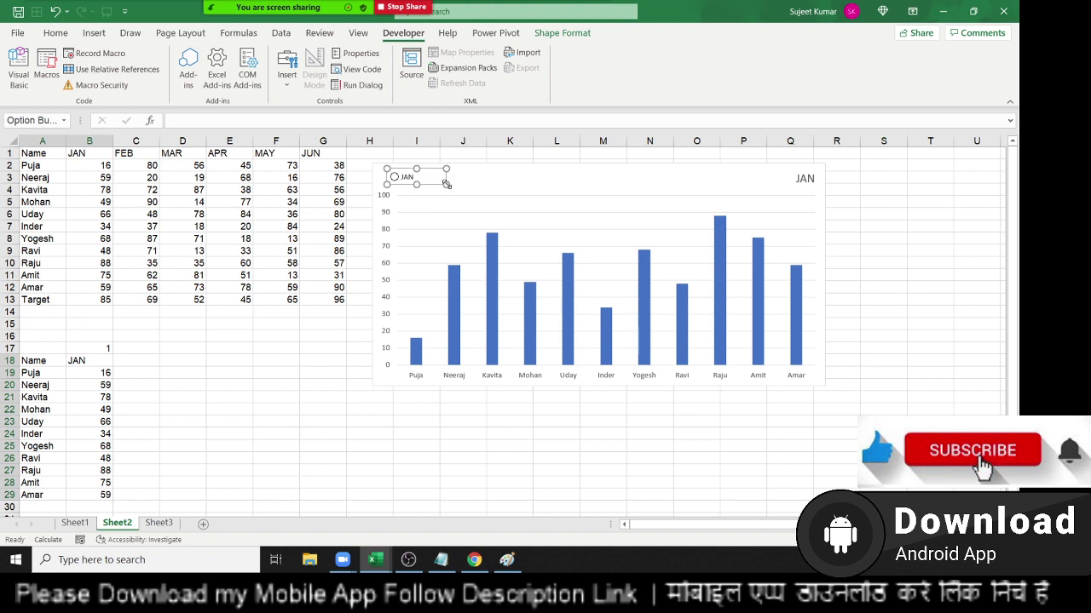
left_click_drag(447, 184, 422, 185)
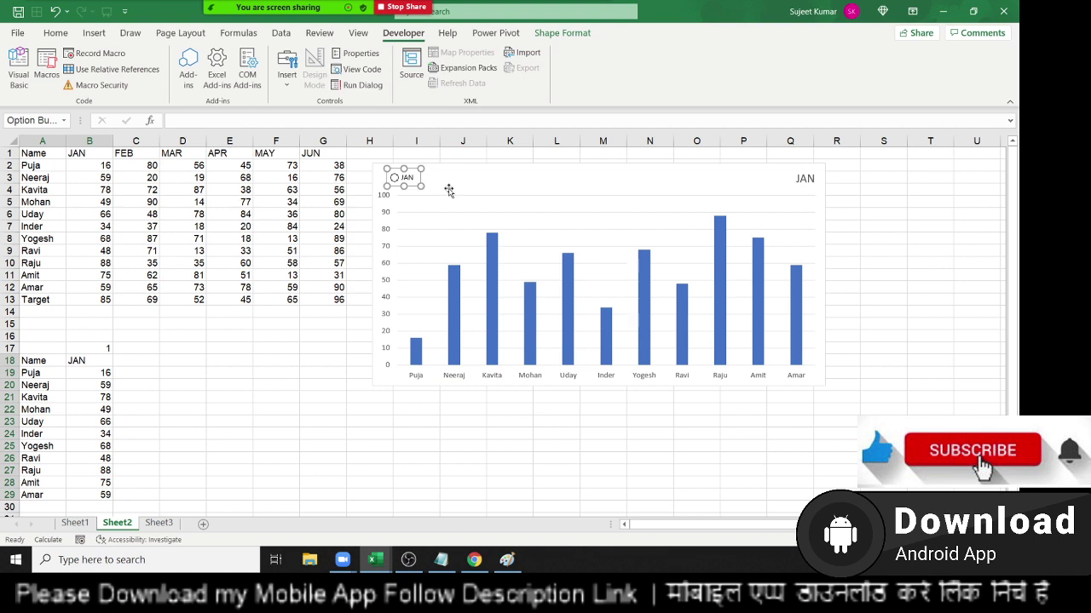
Step: Give the JAN option button 3-D shading and cell link $B$17, then test selecting JAN
right_click(404, 184)
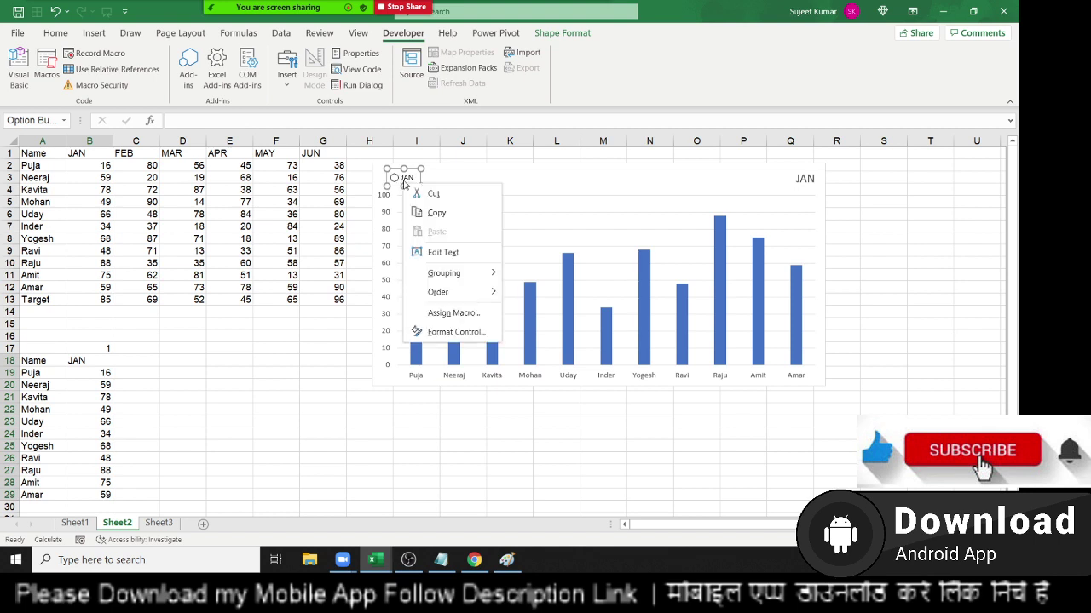
left_click(452, 331)
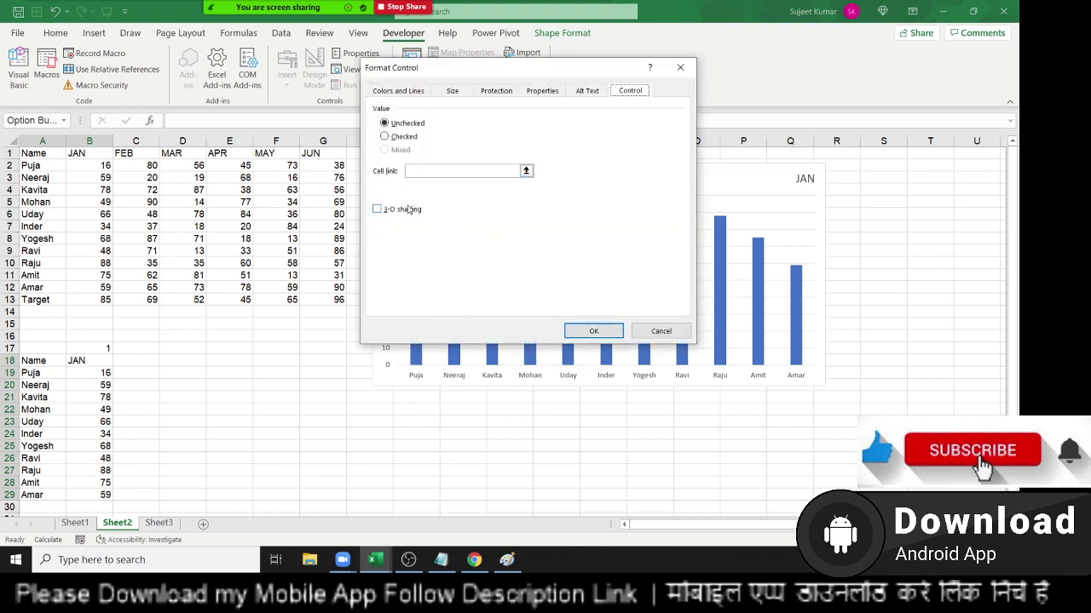
left_click(401, 209)
left_click(460, 170)
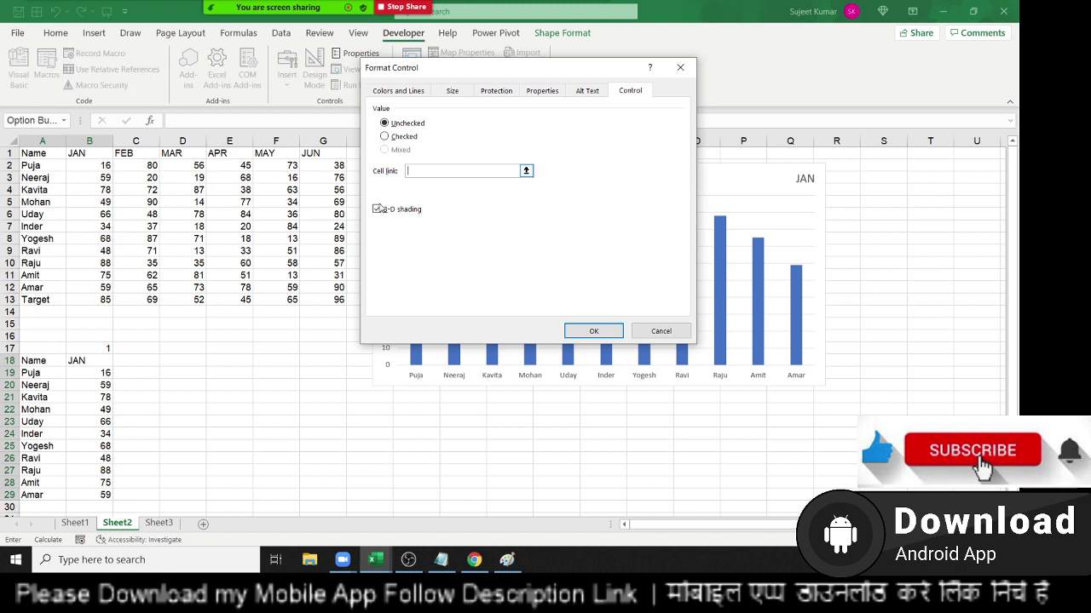
left_click(89, 348)
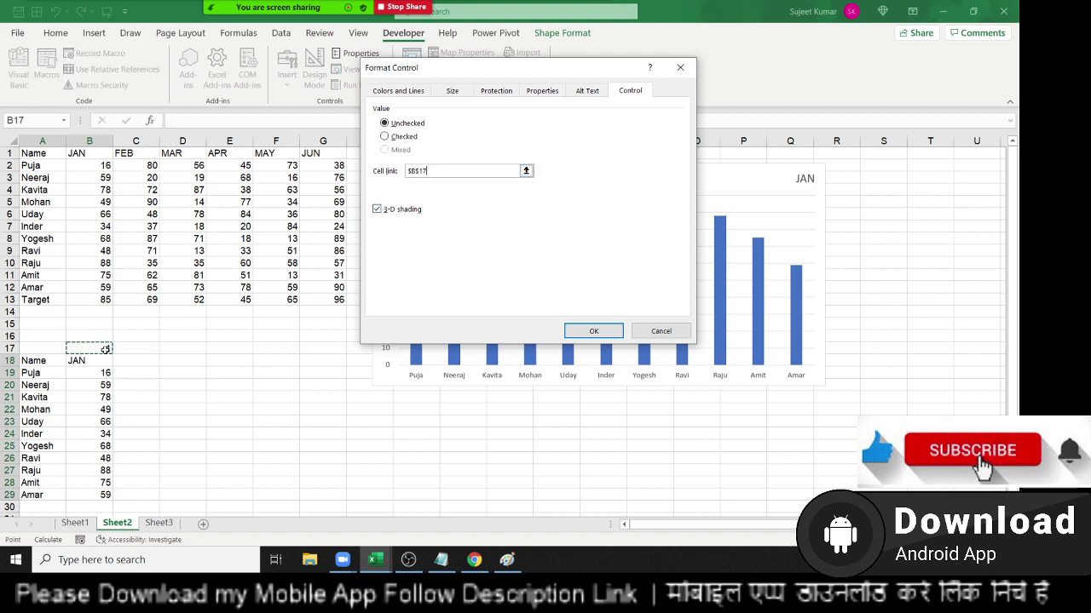
left_click(596, 332)
left_click(280, 357)
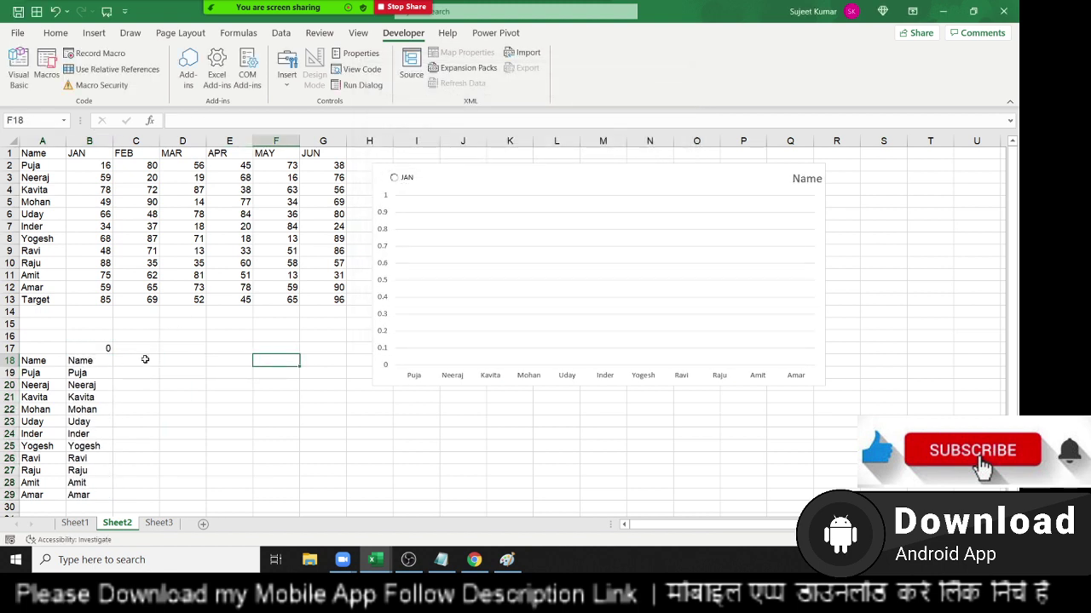
left_click(411, 182)
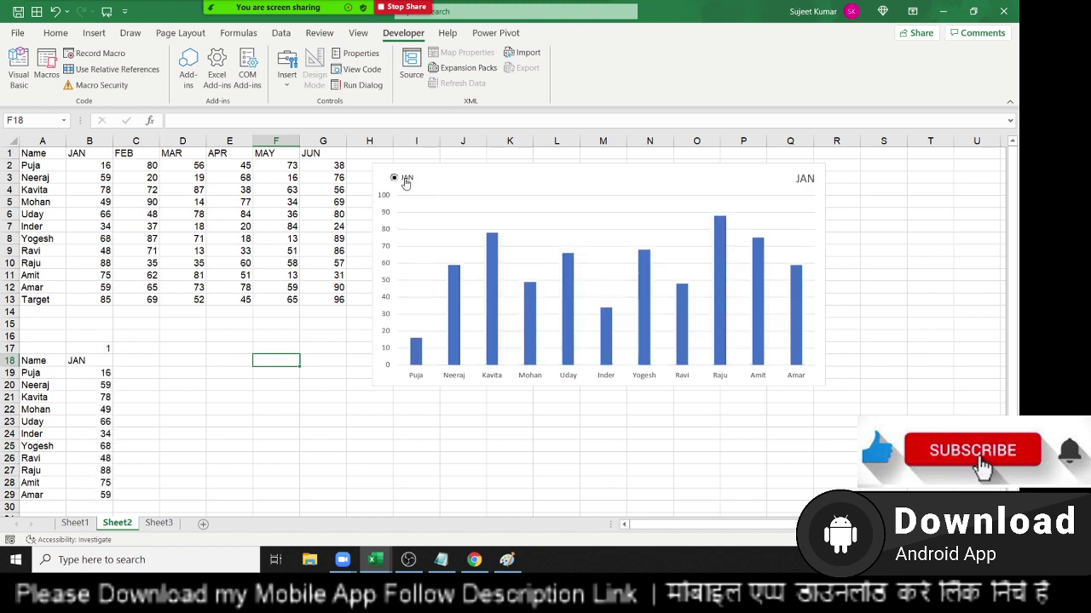
left_click(406, 181, "ctrl")
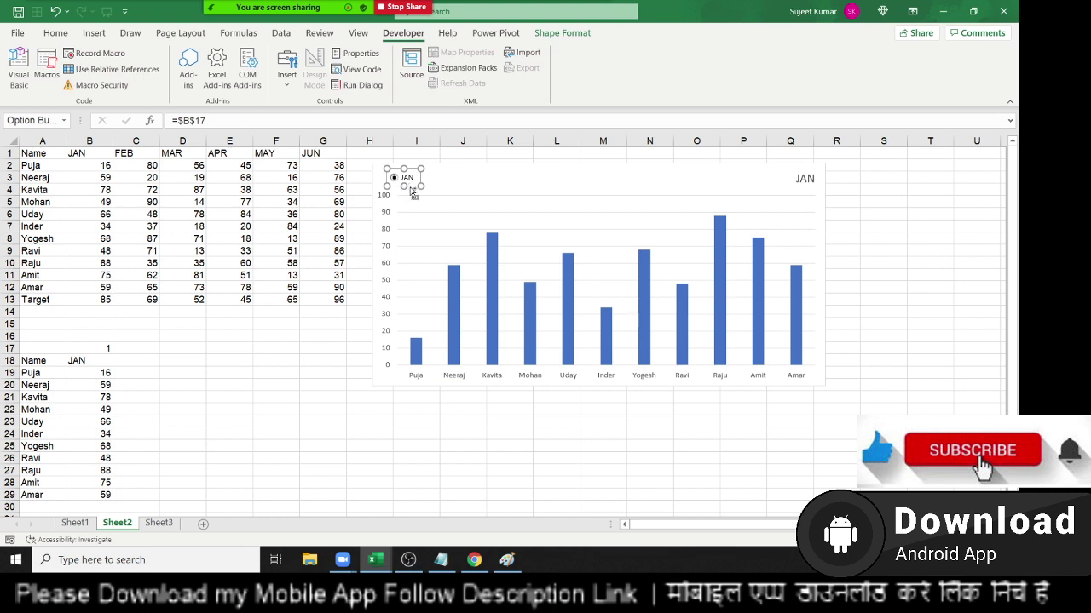
Step: Duplicate the JAN button along the chart top and relabel the second copy FEB
left_click_drag(413, 192, 579, 191)
left_click(439, 177)
right_click(439, 176)
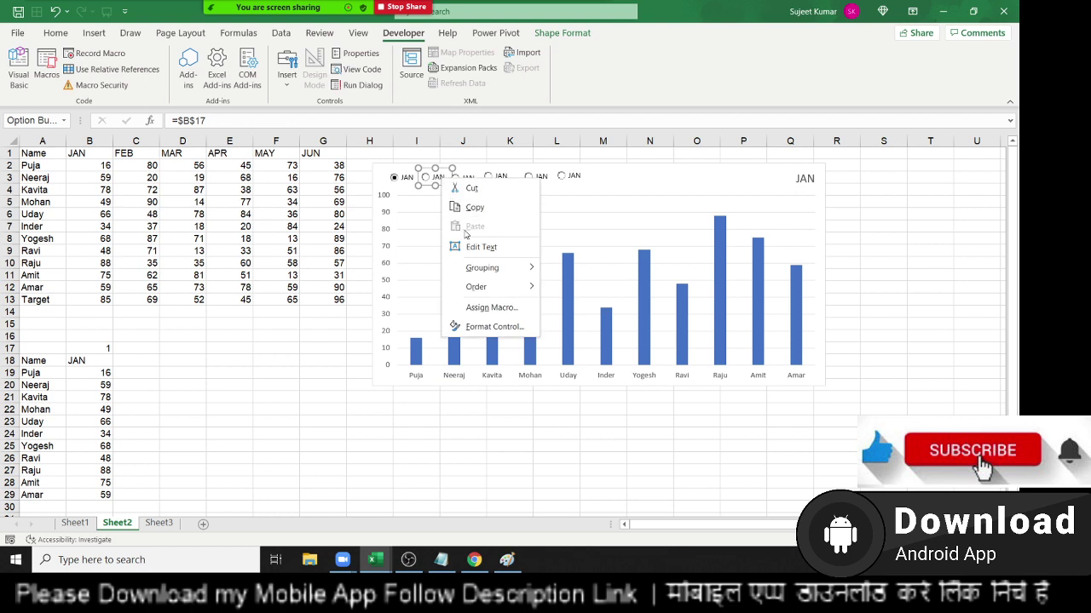
left_click(474, 246)
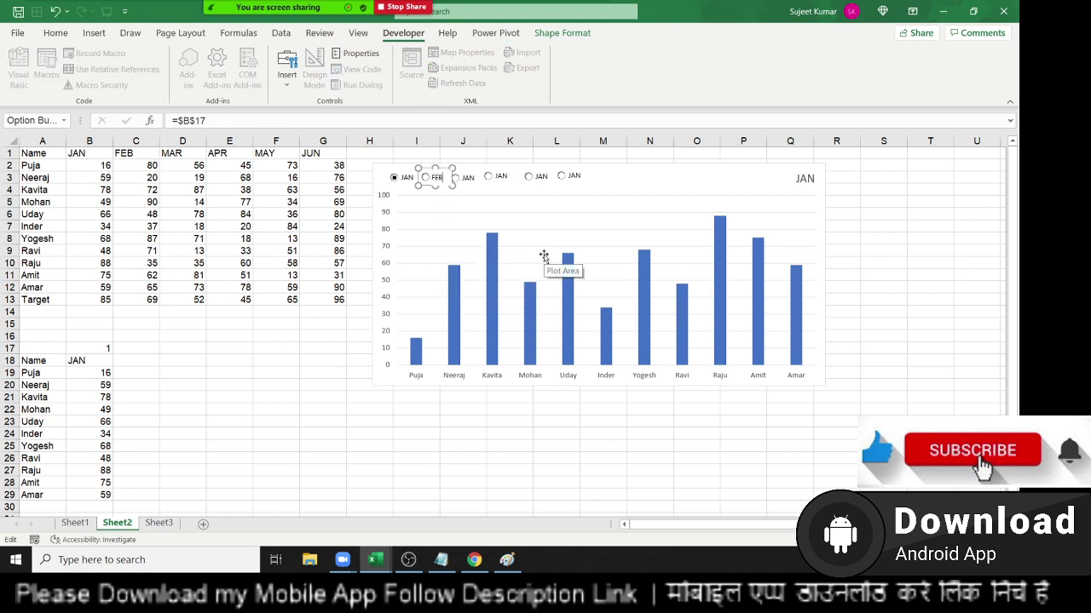
Step: Relabel the remaining copies Mar, Apr, May and Jun
right_click(474, 182)
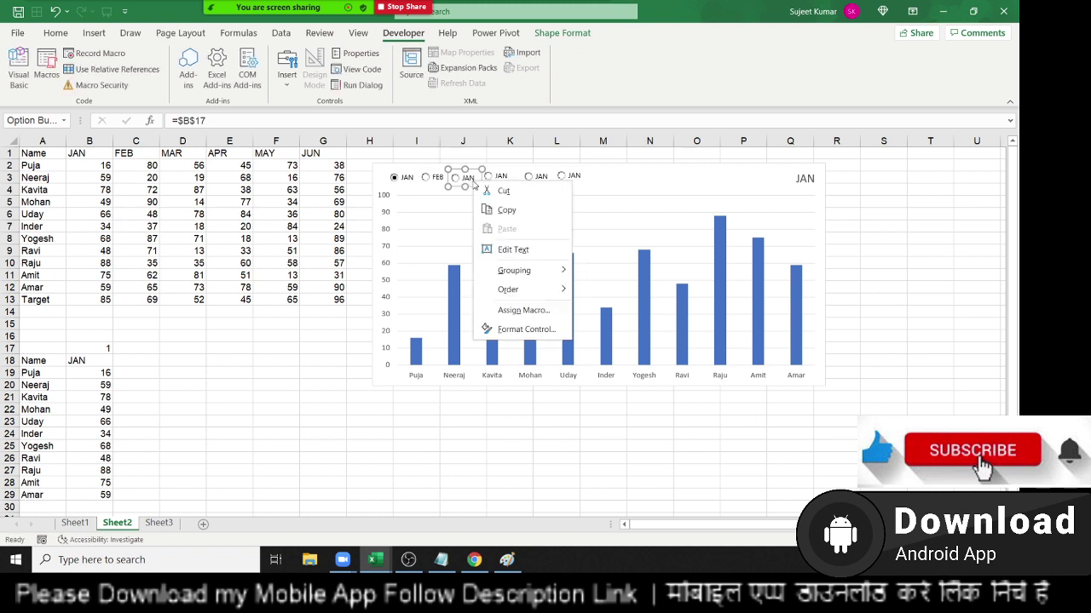
left_click(514, 248)
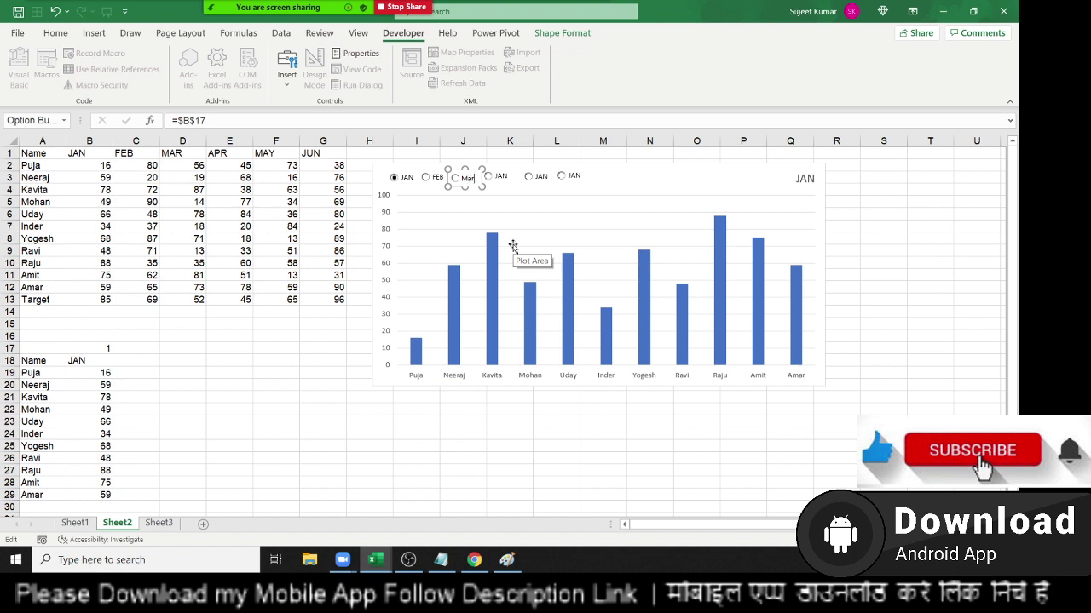
right_click(502, 180)
left_click(545, 248)
type("Apr")
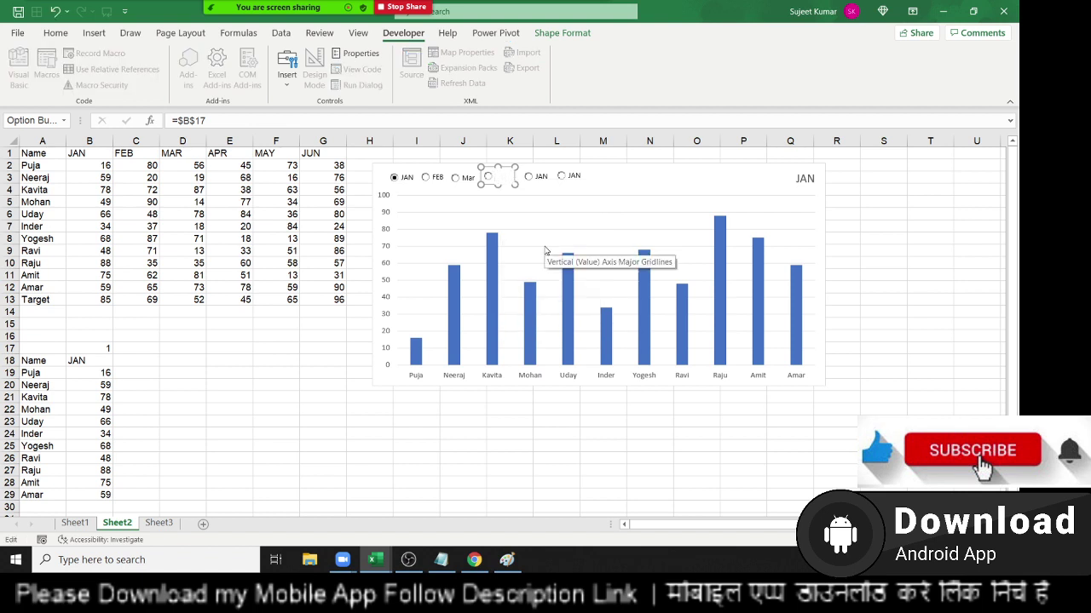
right_click(540, 179)
left_click(569, 249)
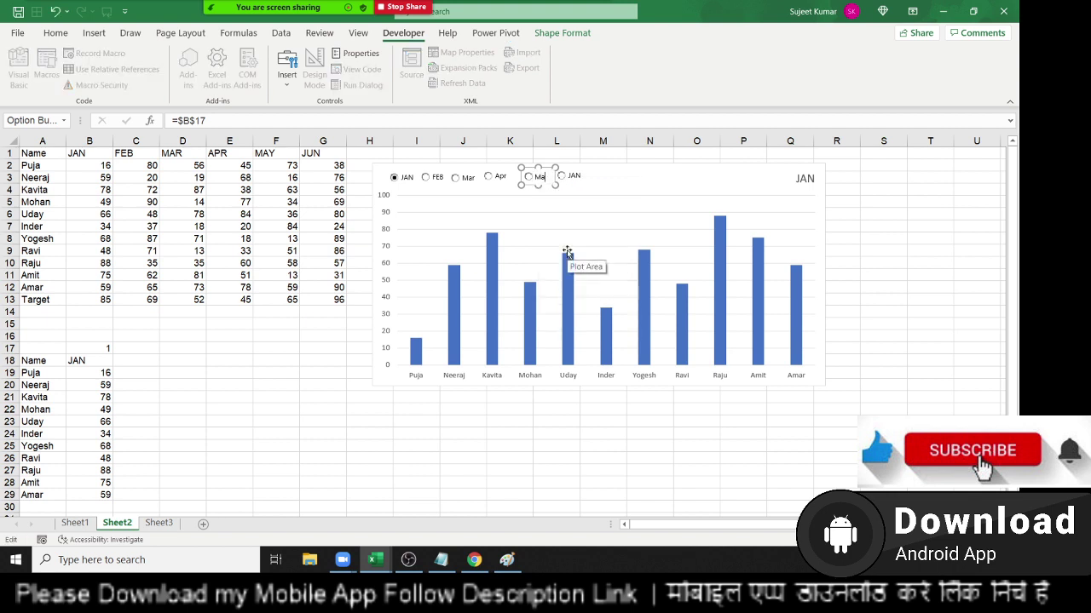
right_click(572, 177)
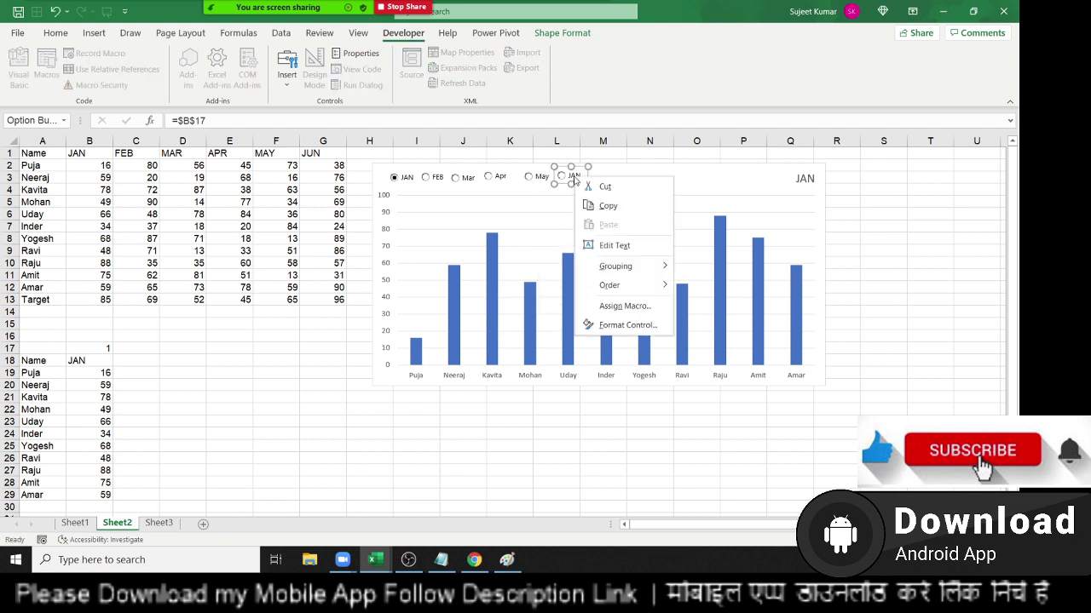
left_click(609, 245)
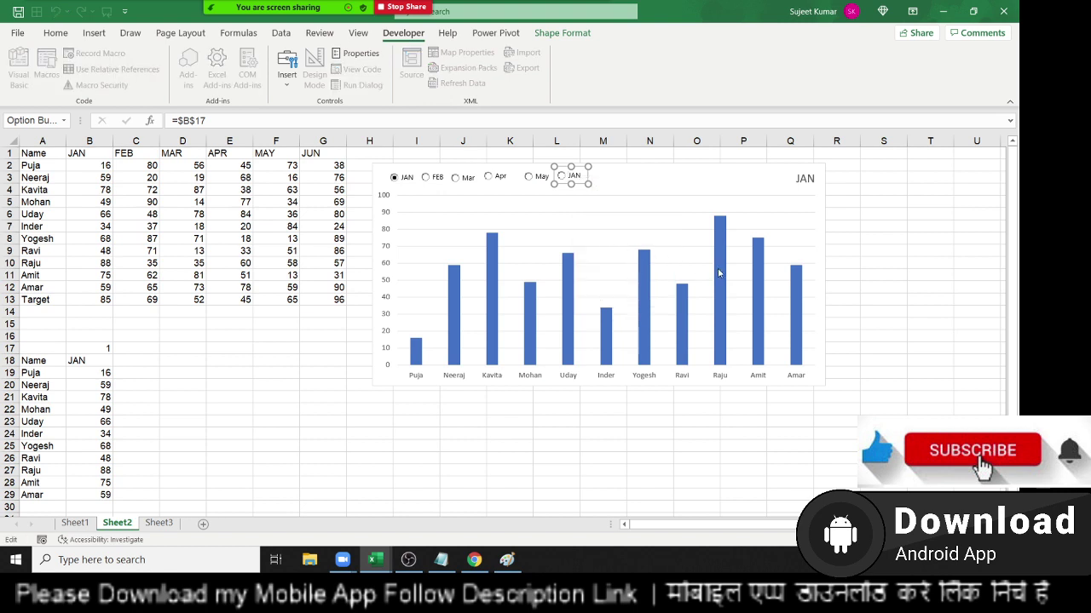
key("Delete")
key("Delete")
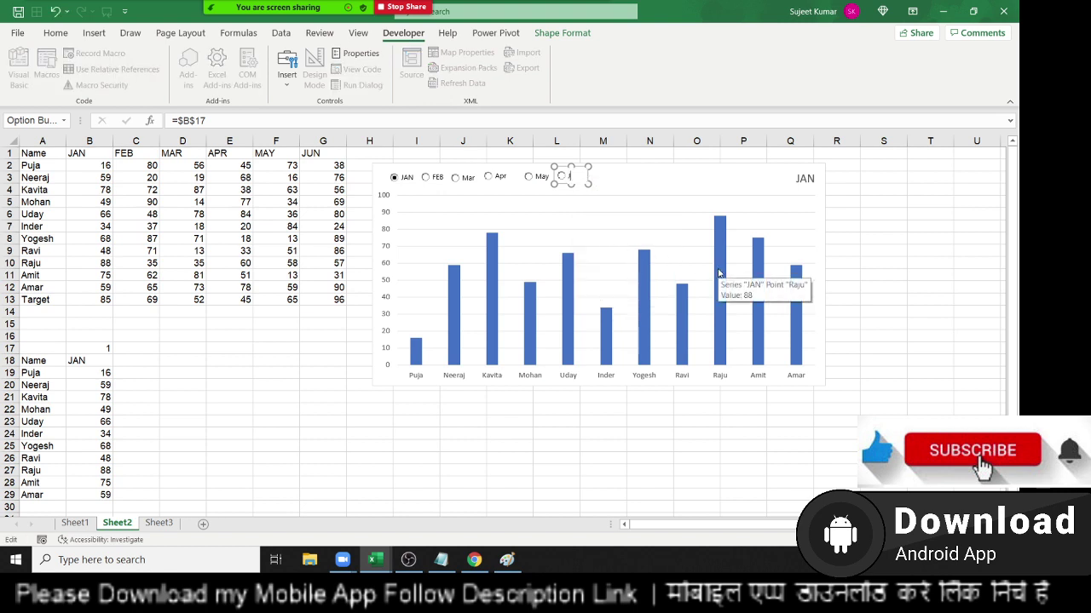
type("Jun")
Step: Finish the last label, show April data, and nudge the Apr button down
left_click(649, 195)
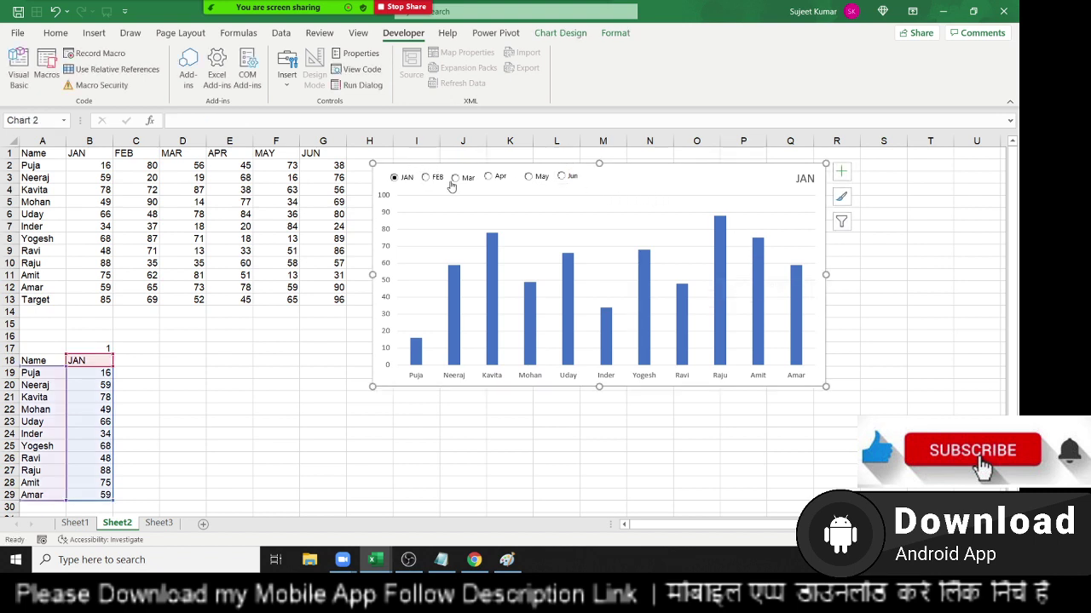
left_click(495, 178)
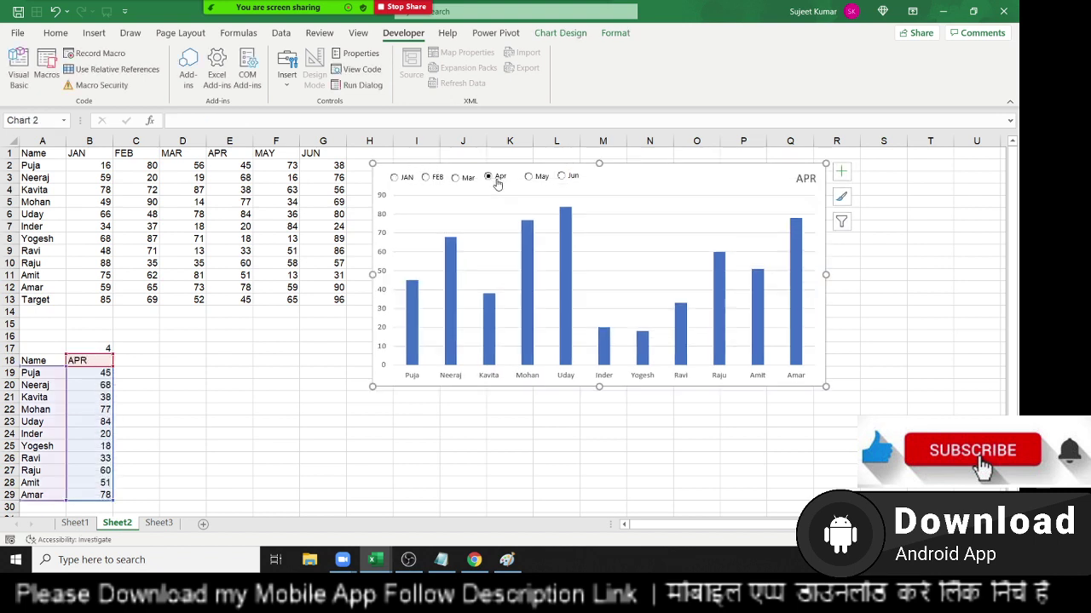
right_click(499, 184)
key("Escape")
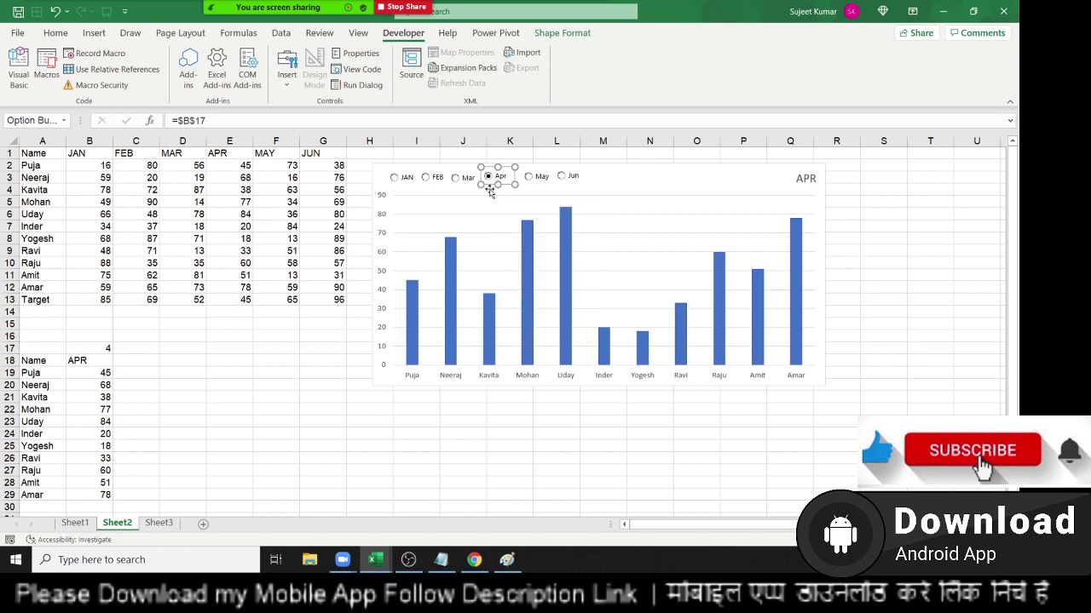
key("Down")
key("Down")
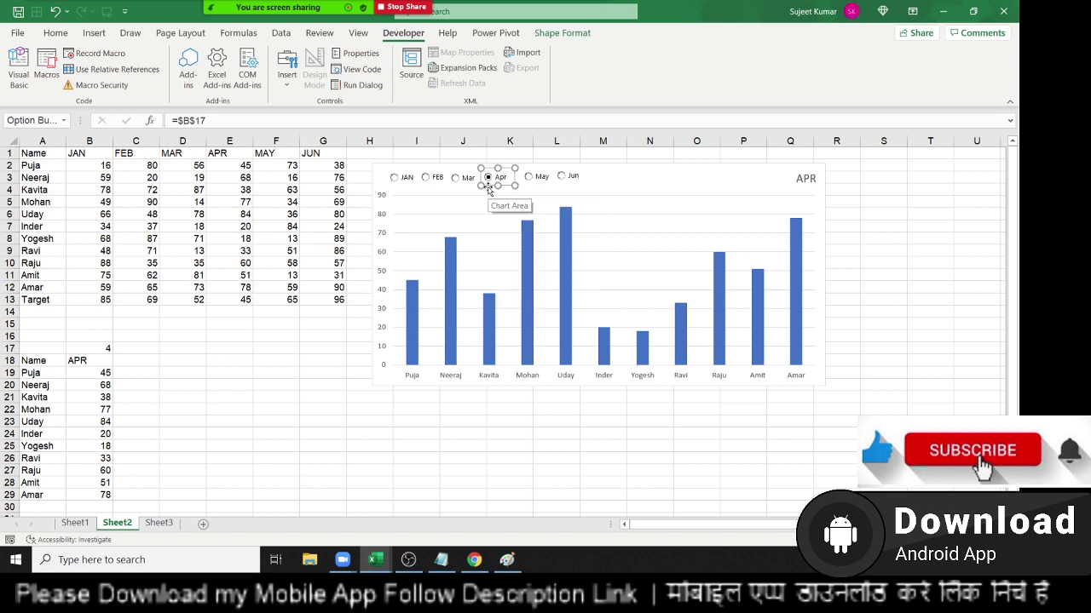
key("Down")
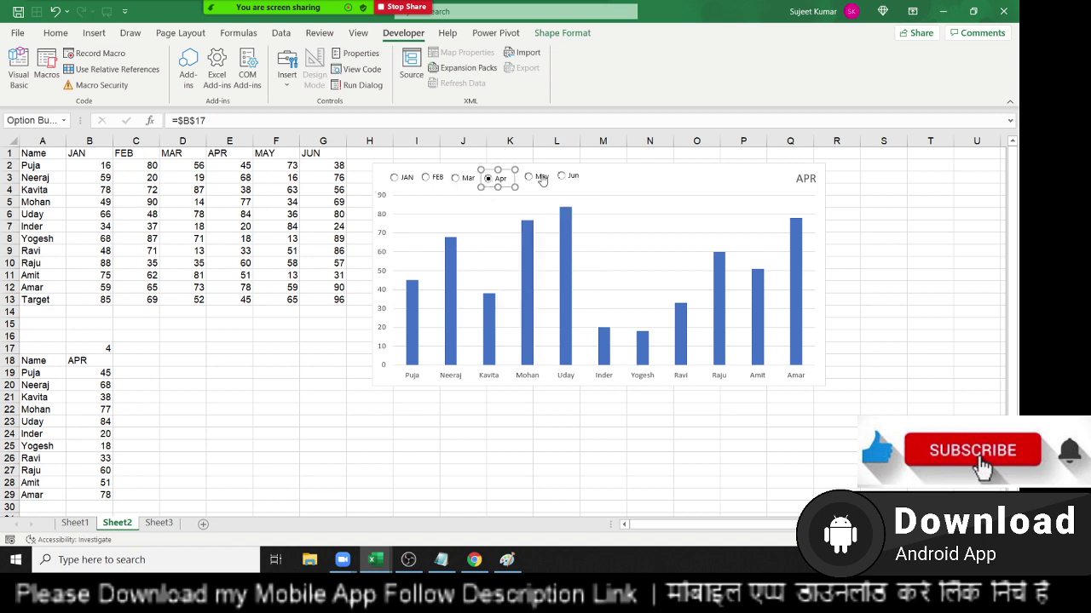
Step: Show May data and nudge the May button into line next to Apr
right_click(542, 179)
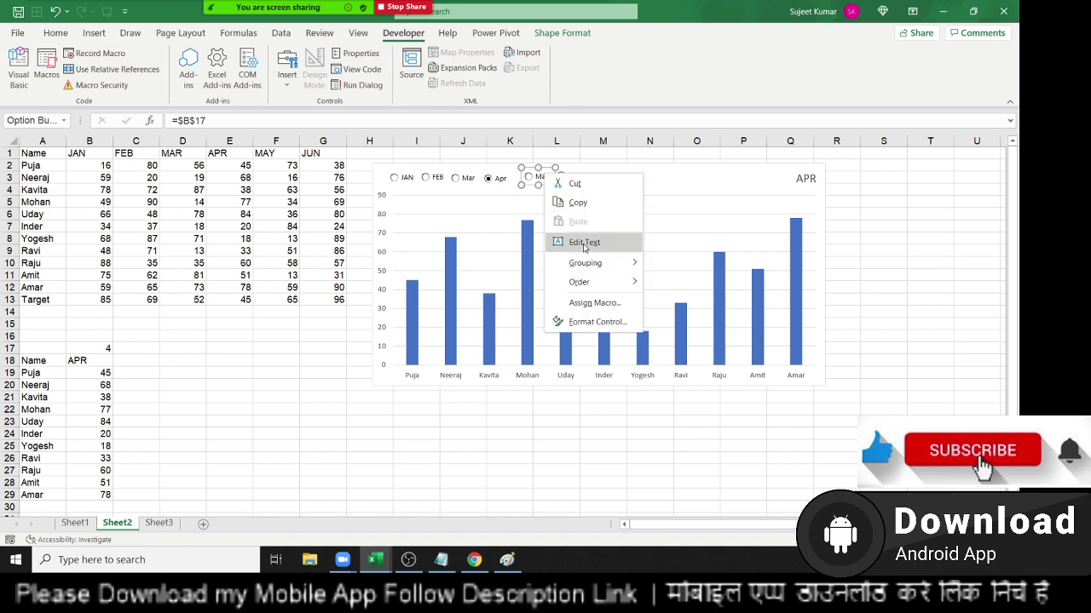
key("Escape")
key("Escape")
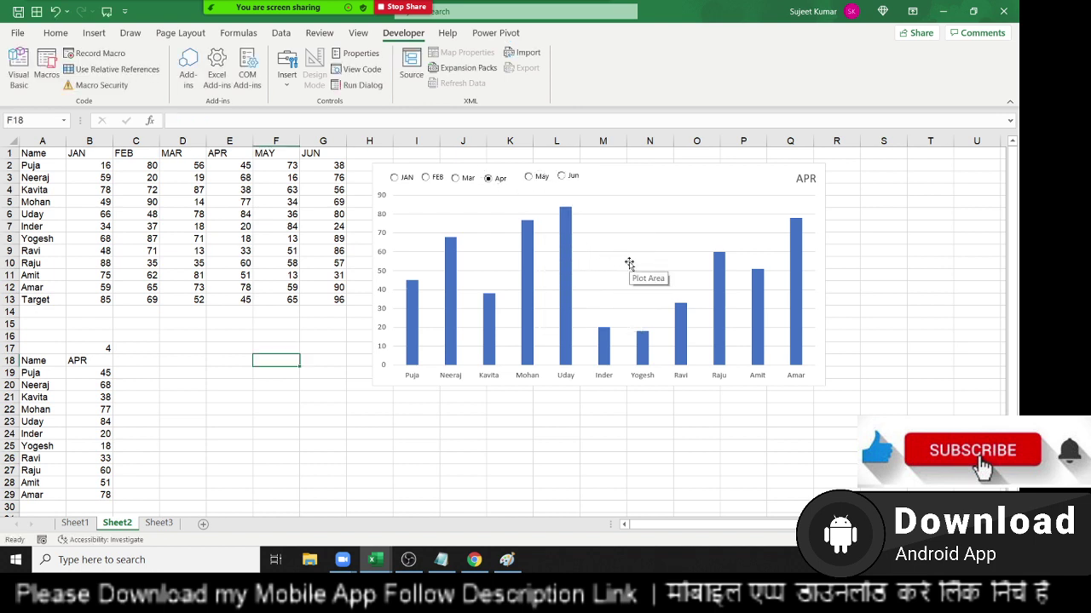
left_click(542, 177)
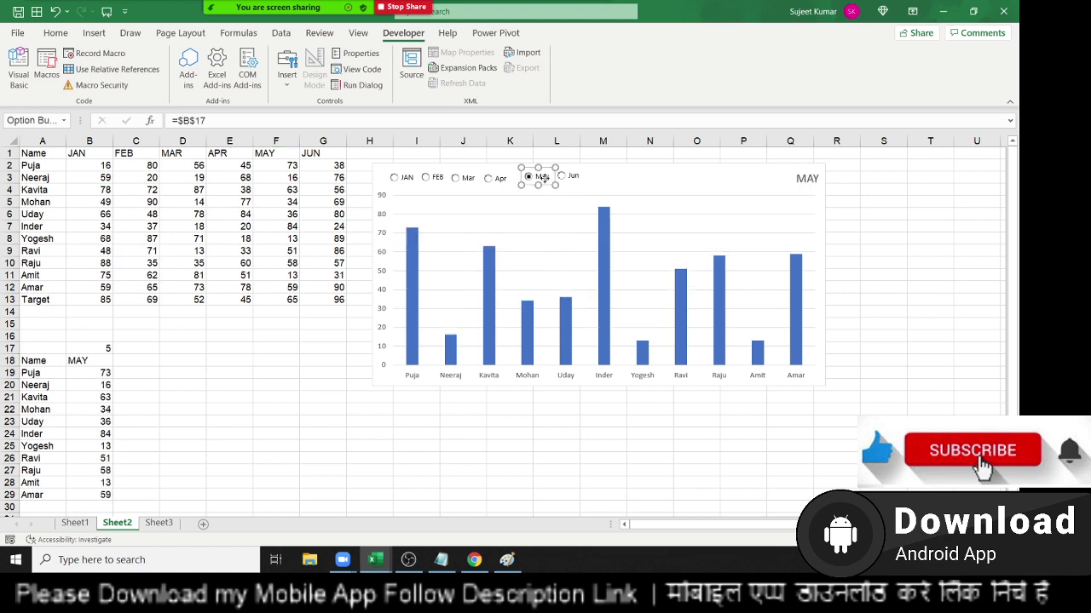
right_click(543, 178)
key("Escape")
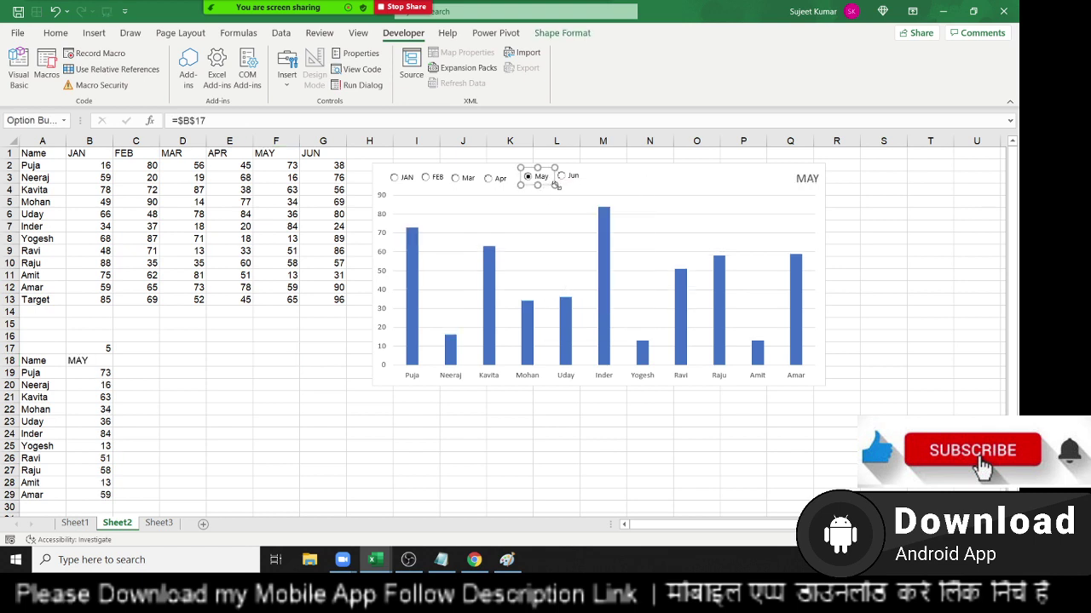
key("Left")
key("Left")
key("Left")
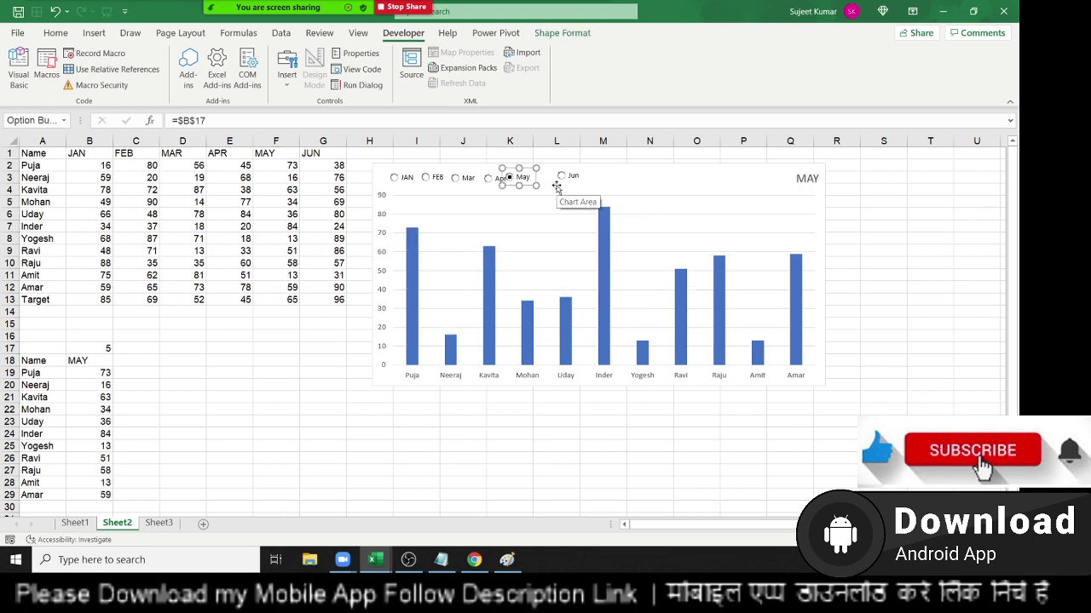
key("Right")
key("Right")
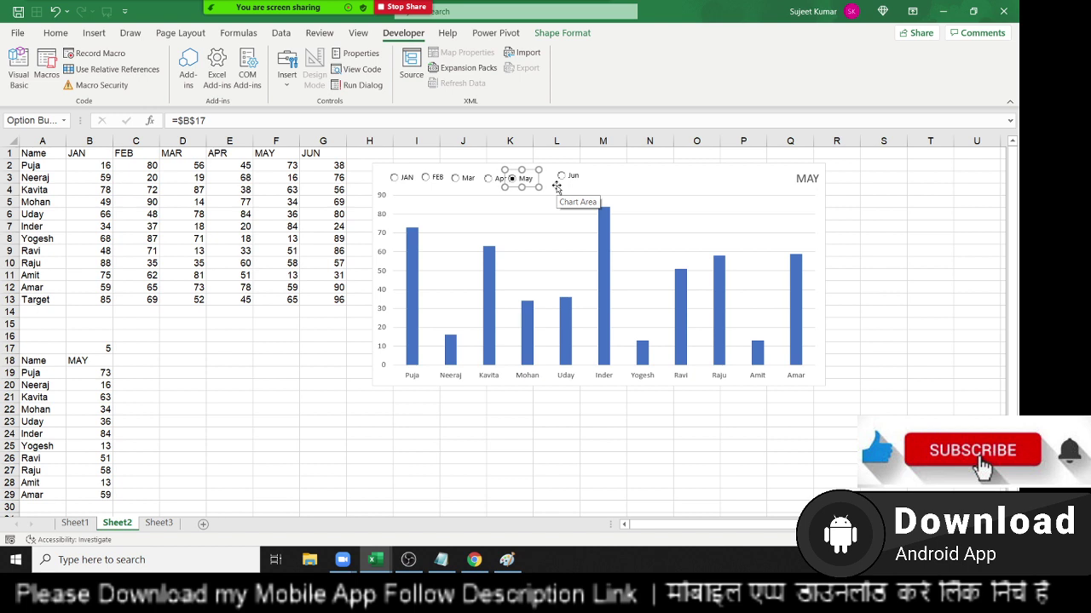
Step: Nudge the Jun button with the arrow keys to line up after May
right_click(577, 175)
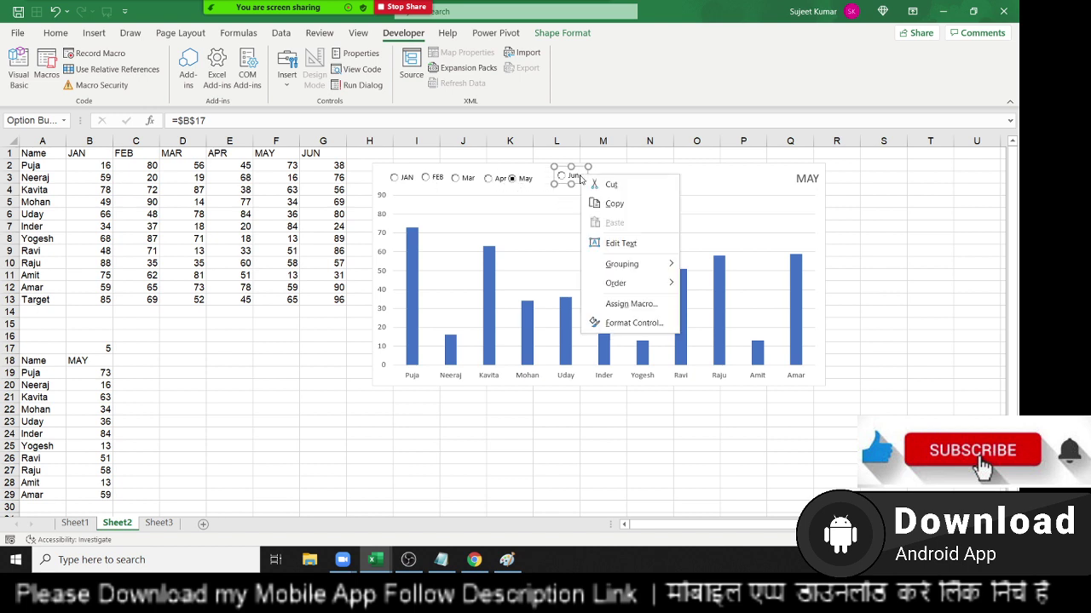
key("Escape")
key("Left")
key("Left")
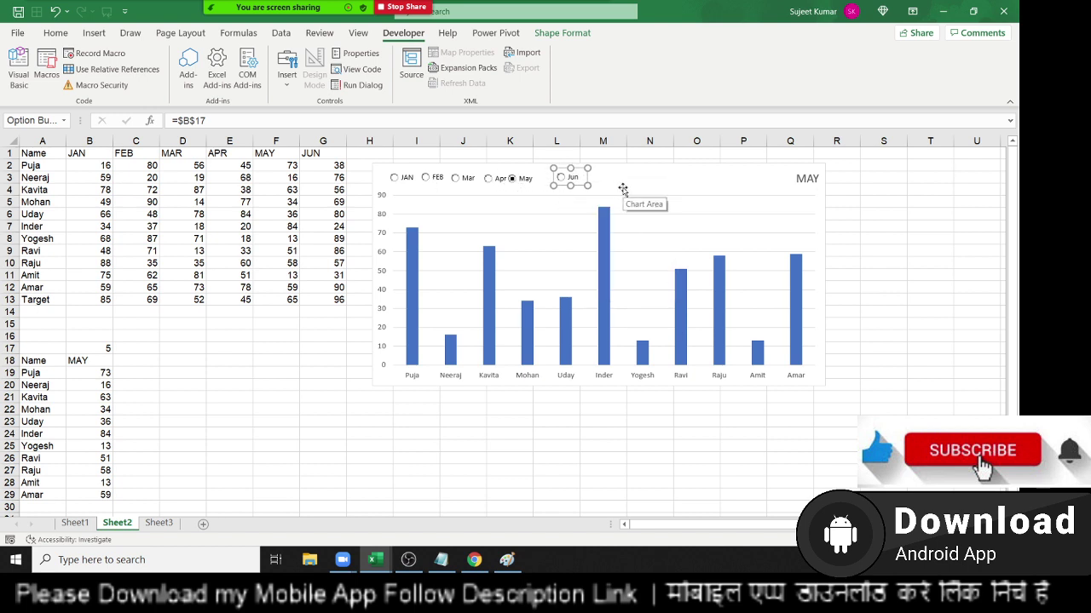
key("Left")
key("Left")
key("Left")
key("Right")
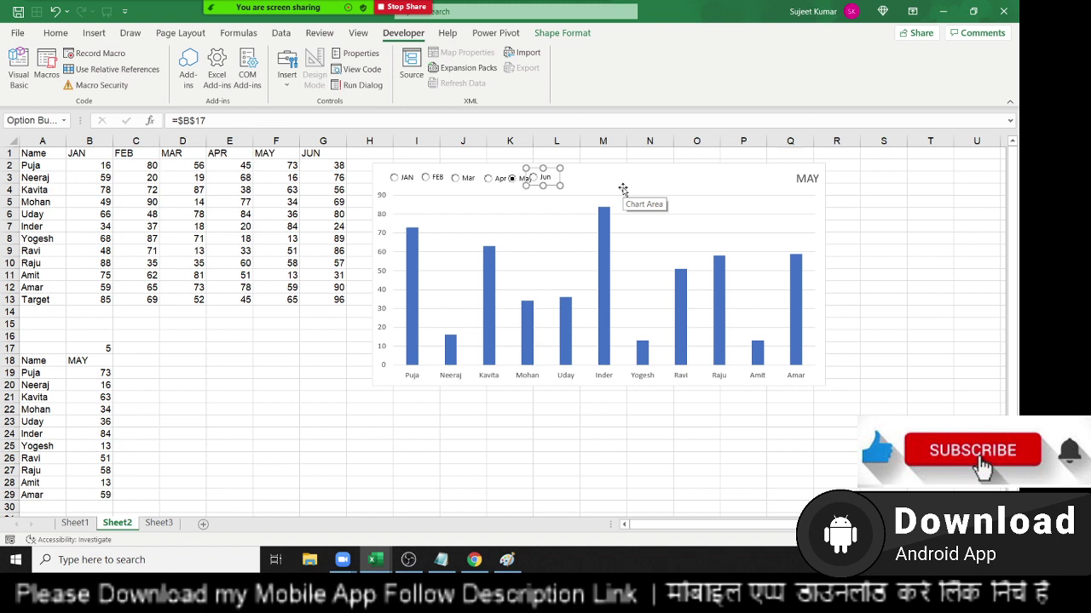
key("Right")
key("Right")
key("Right")
key("Right")
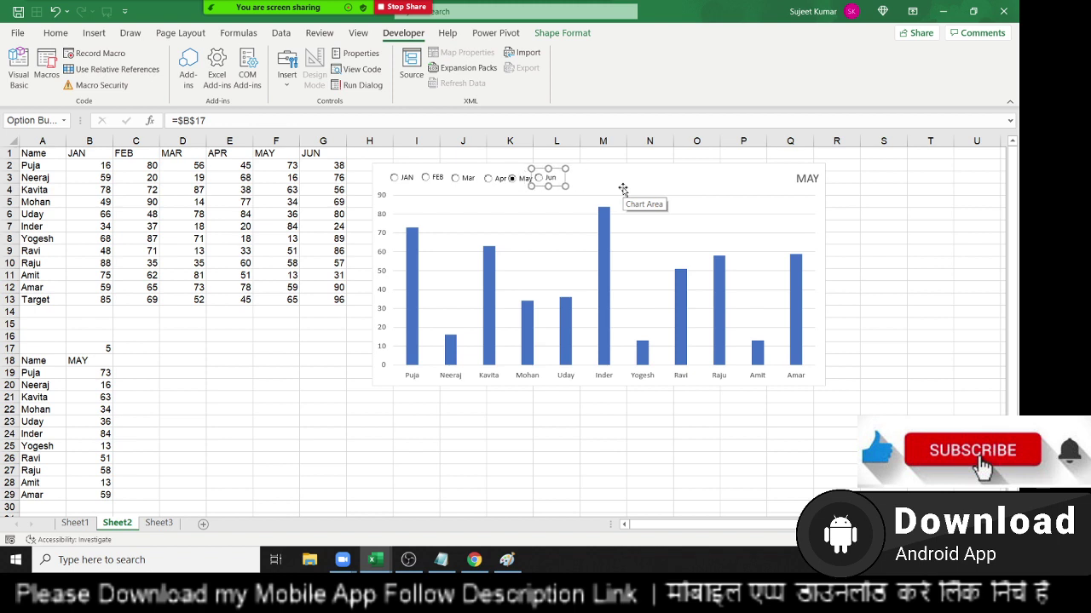
key("Right")
key("Right")
key("Right")
key("Right")
Step: Select the chart and try the JAN, FEB and Mar options, returning to JAN
left_click(730, 177)
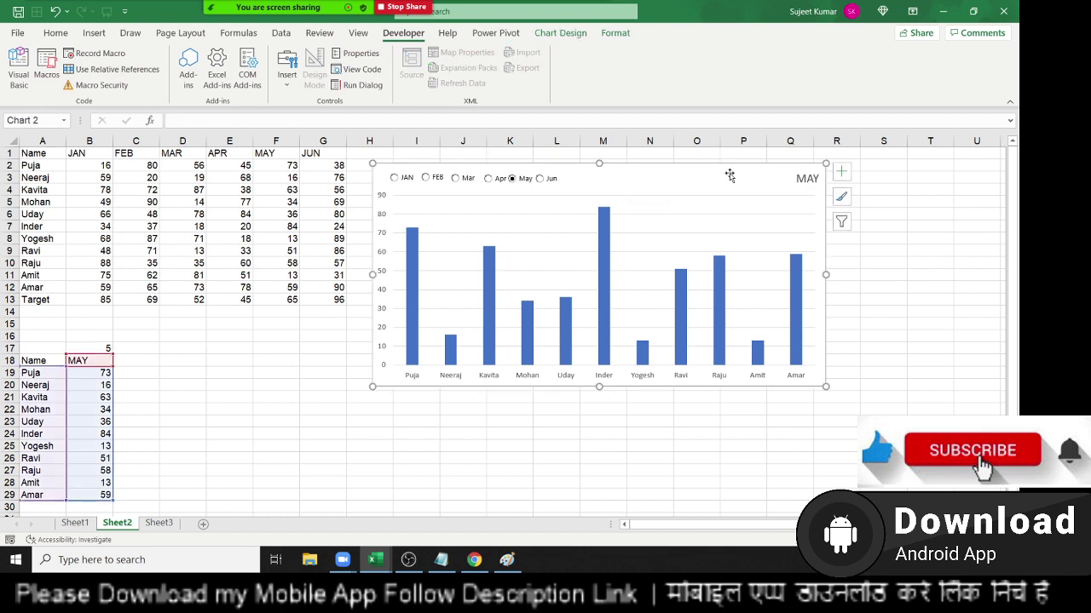
left_click(409, 181)
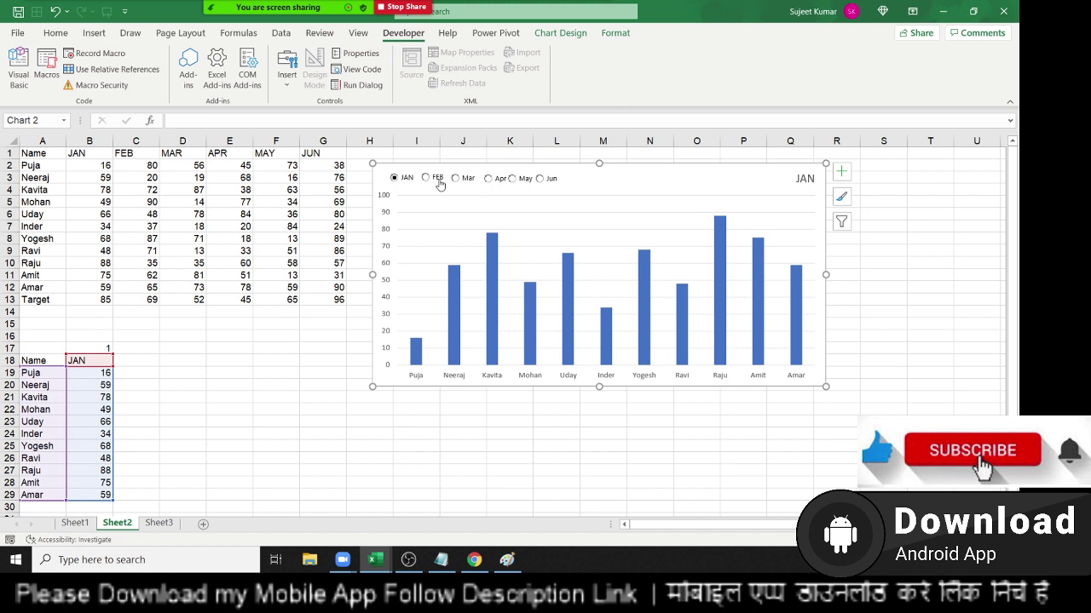
left_click(438, 181)
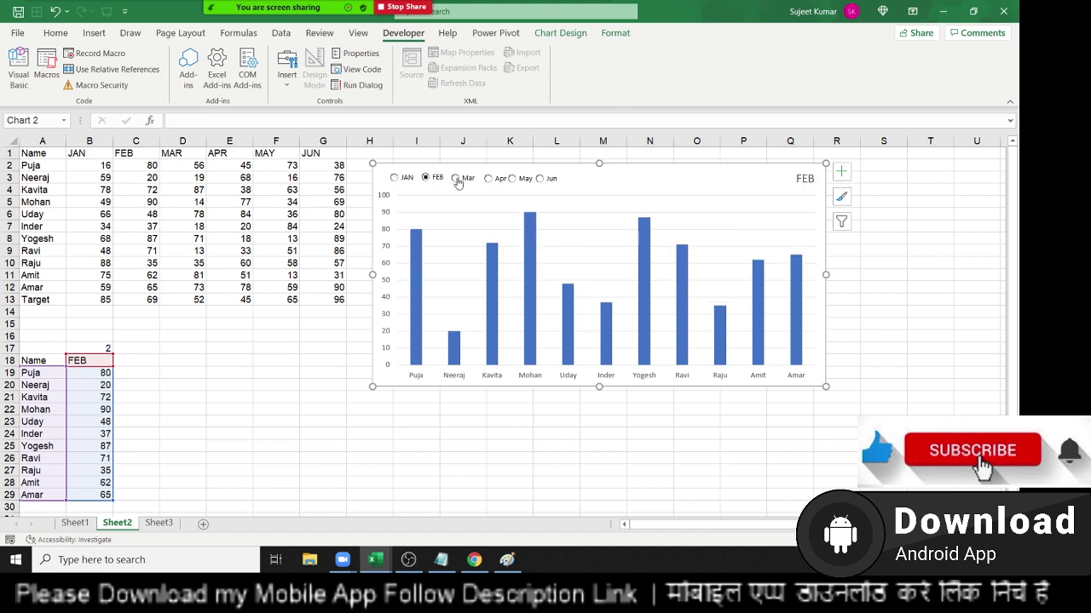
left_click(456, 179)
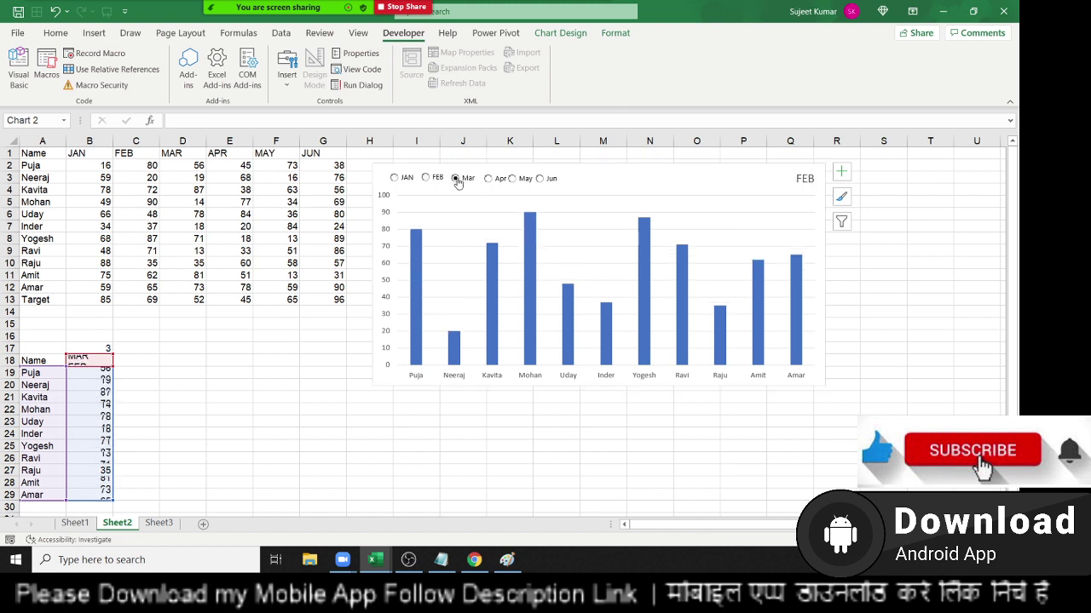
left_click(394, 179)
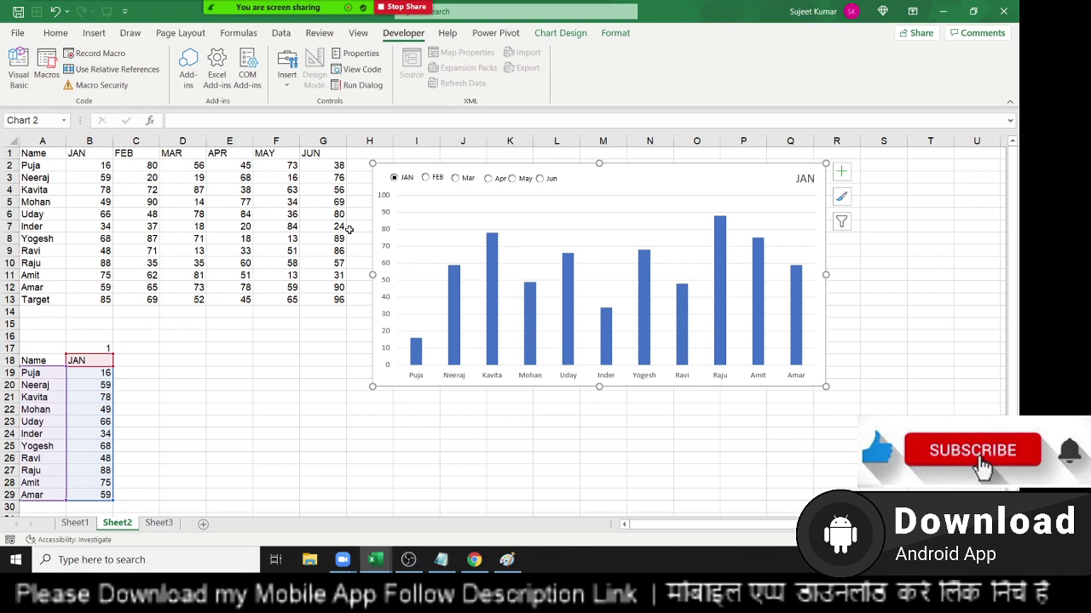
Step: Step through FEB, Mar, Apr, May and Jun so the chart ends on June data
left_click(427, 183)
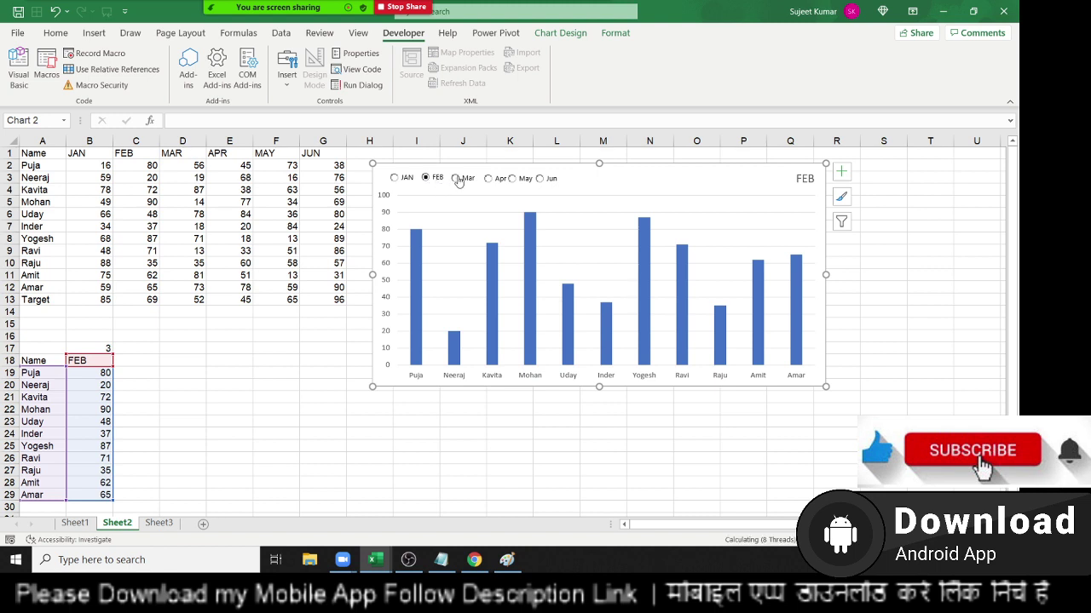
left_click(457, 179)
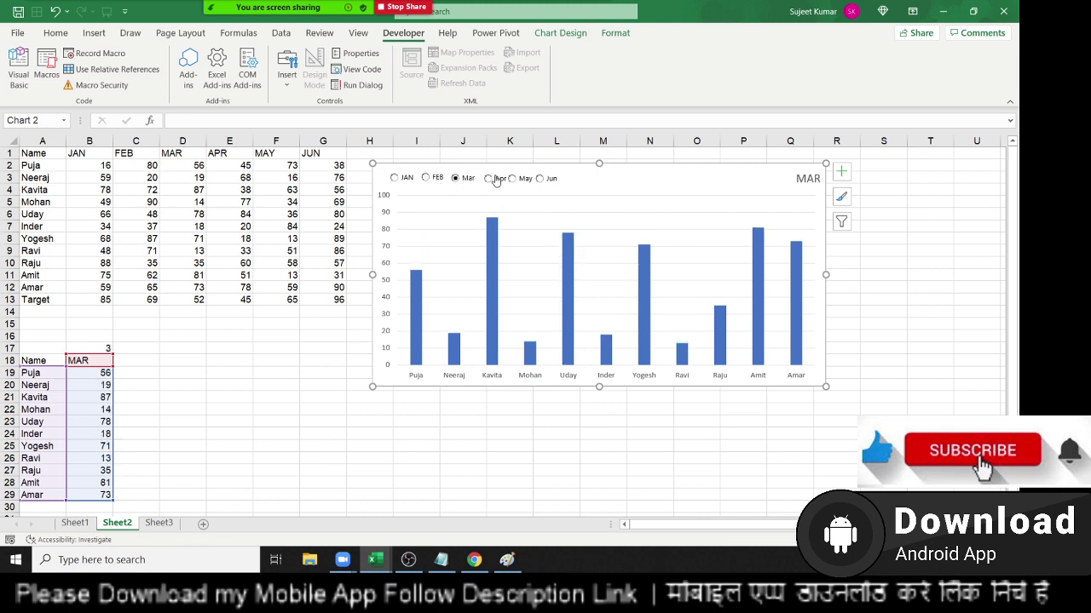
left_click(495, 180)
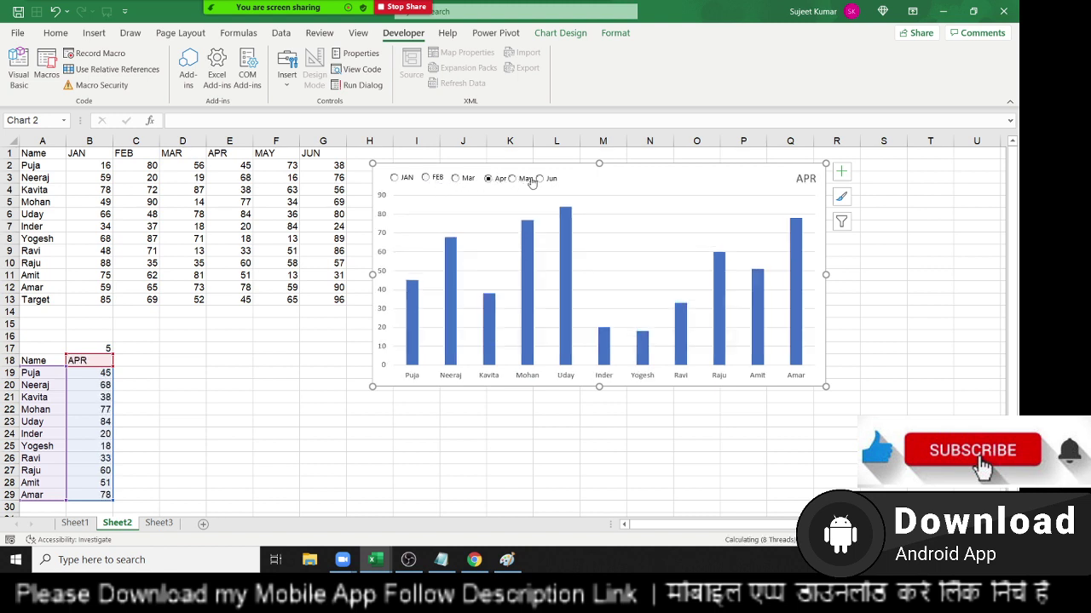
left_click(513, 179)
left_click(540, 180)
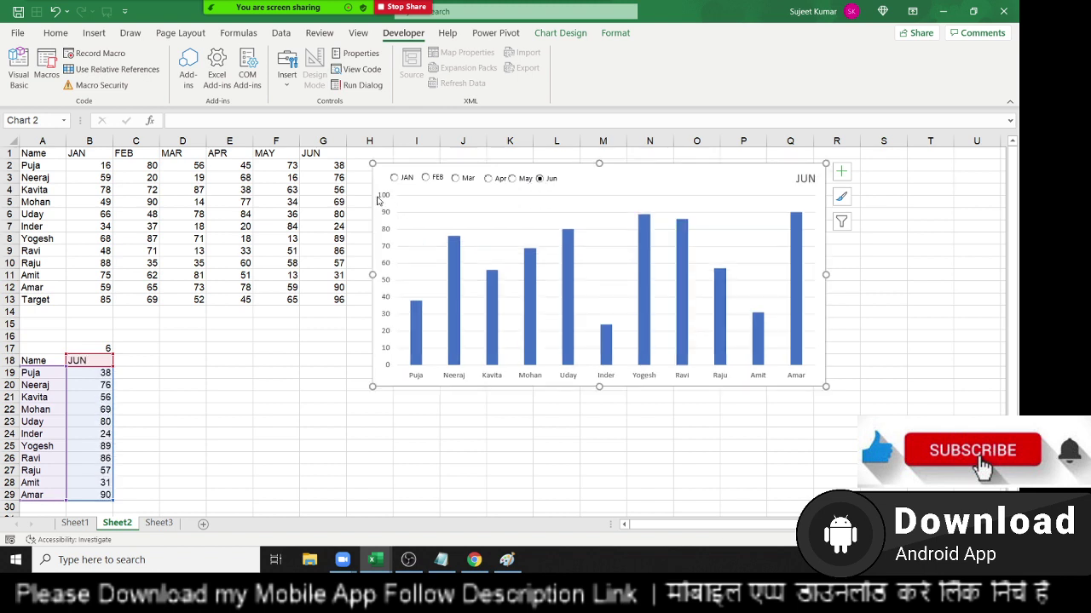
left_click_drag(374, 185, 374, 185)
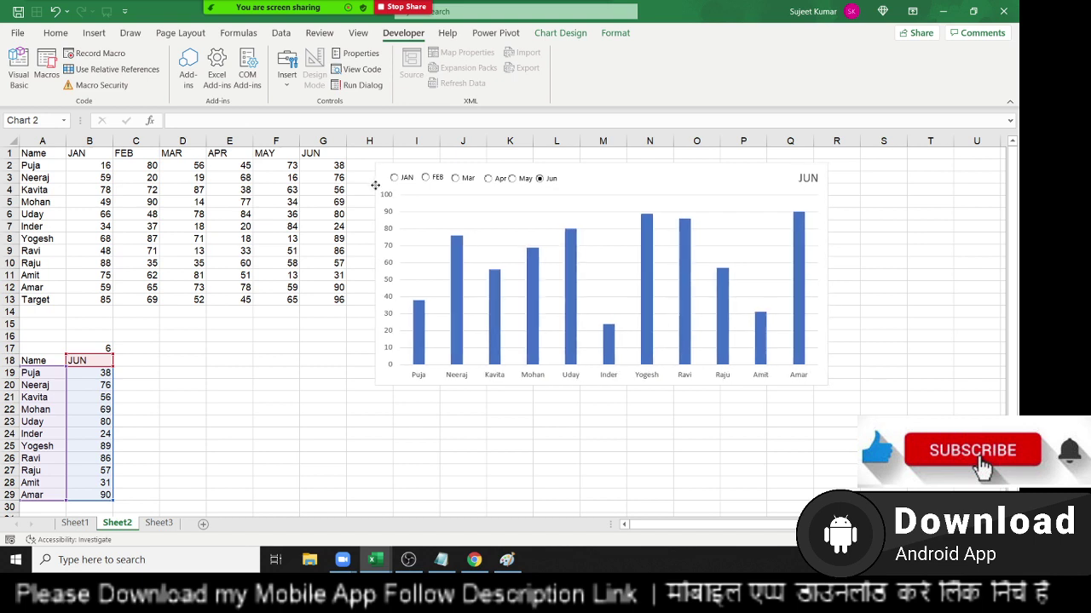
left_click(270, 369)
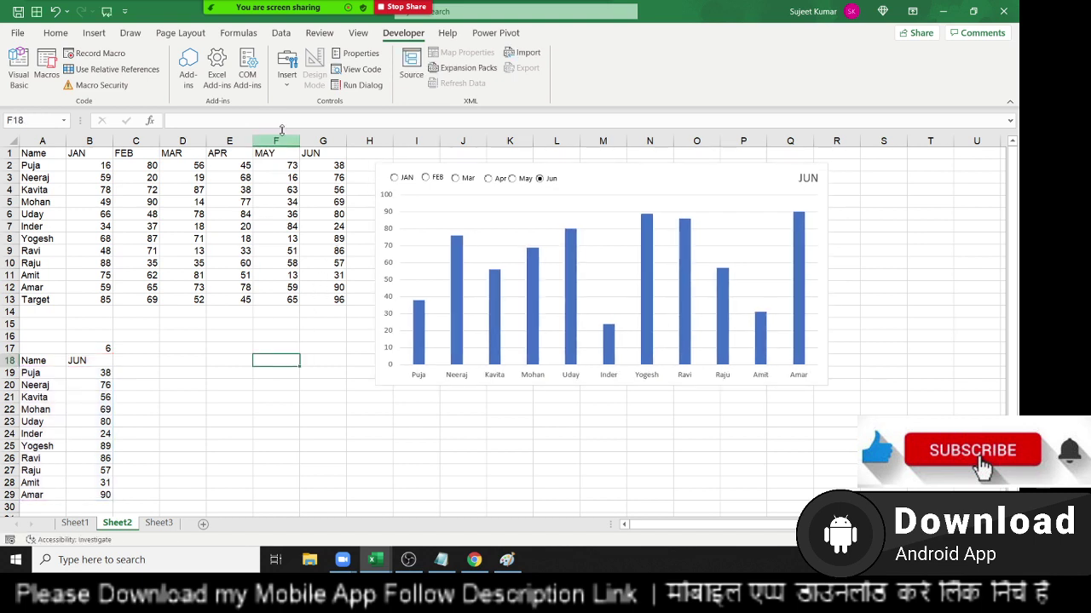
mouse_move(275, 5)
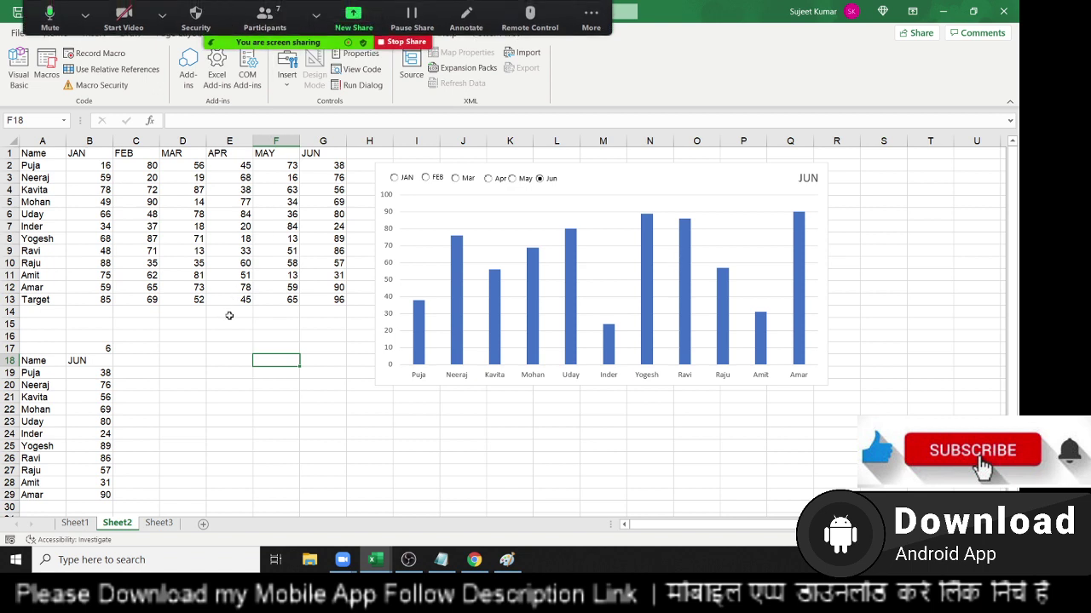
left_click(234, 350)
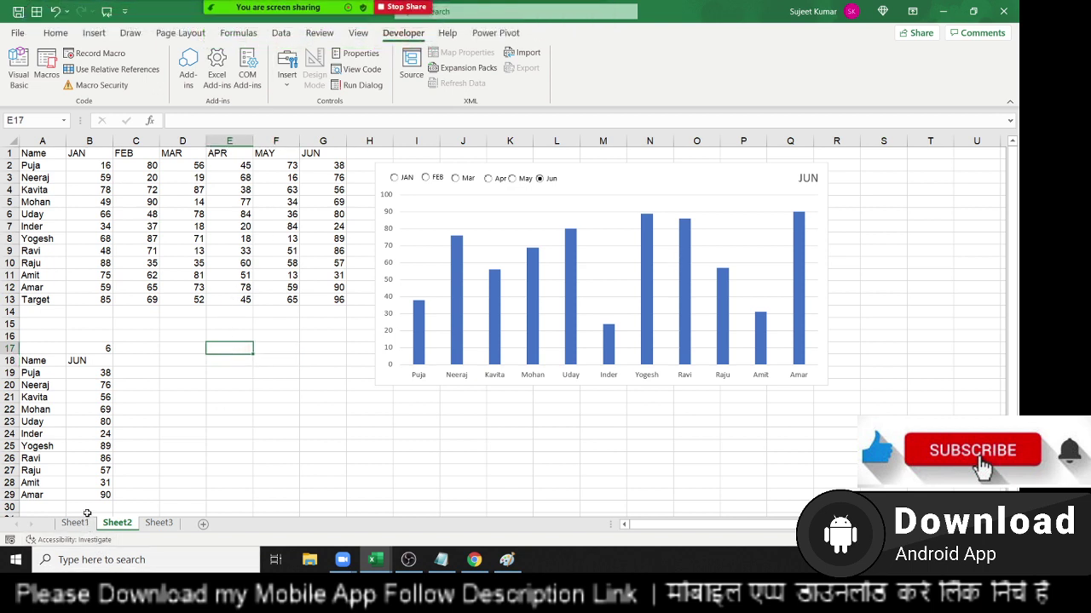
Step: Draw a Spin Button form control near the chart's top right, left of the JUN title
left_click(286, 70)
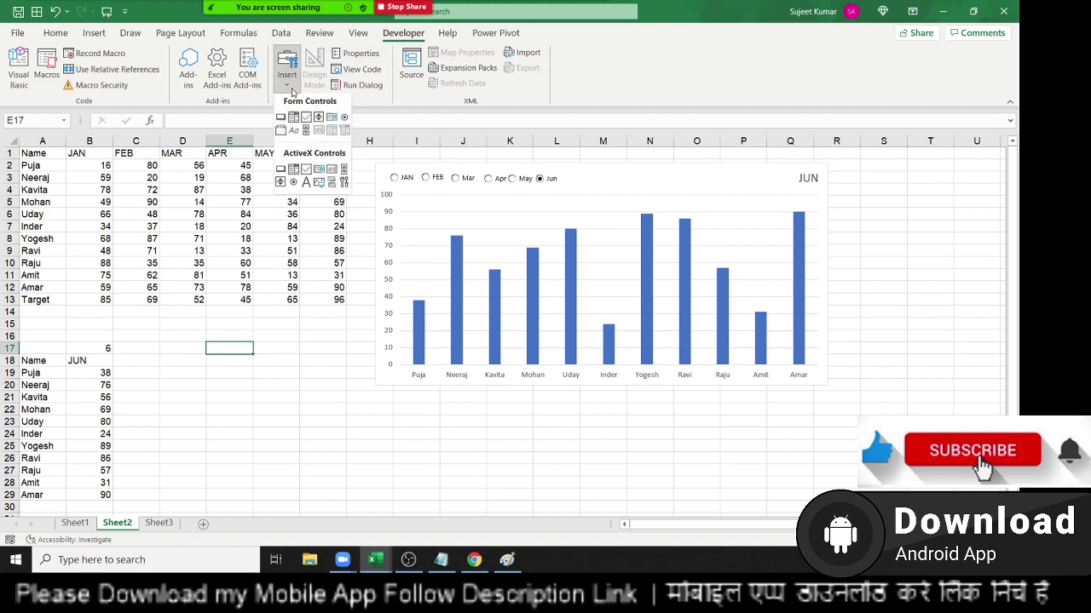
left_click(318, 121)
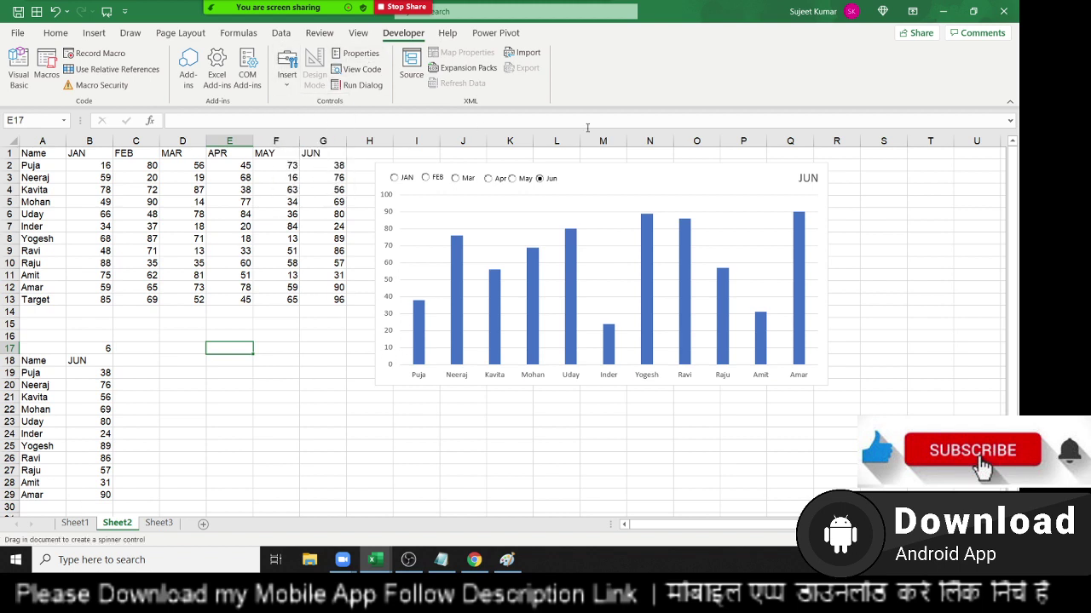
mouse_move(678, 165)
left_mouse_down()
mouse_move(700, 196)
mouse_move(681, 172)
left_mouse_up()
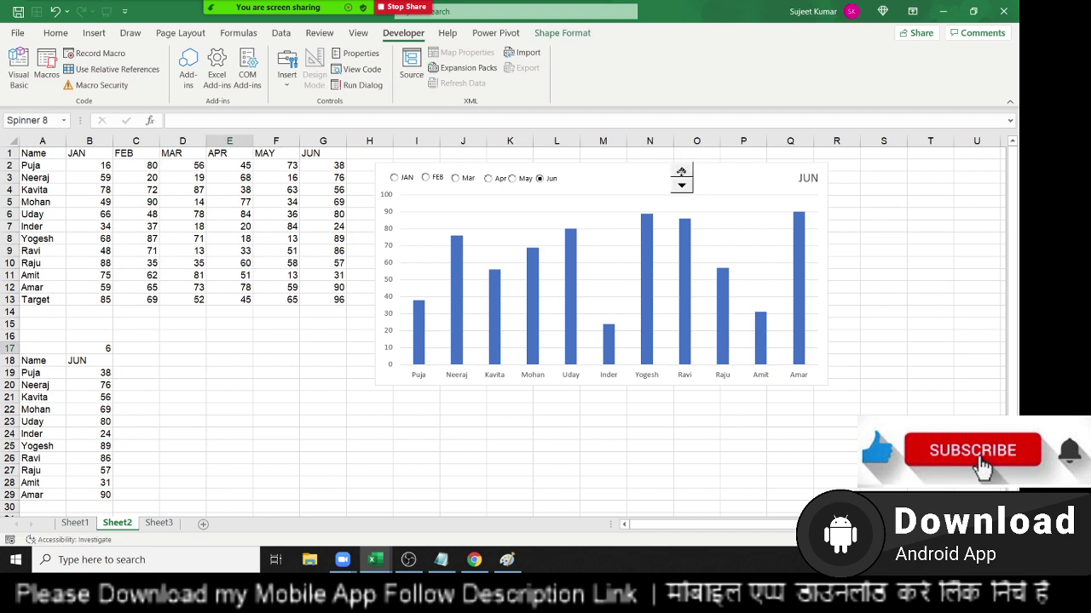
Step: Add a text box reading Next just right of the spinner
left_click(94, 33)
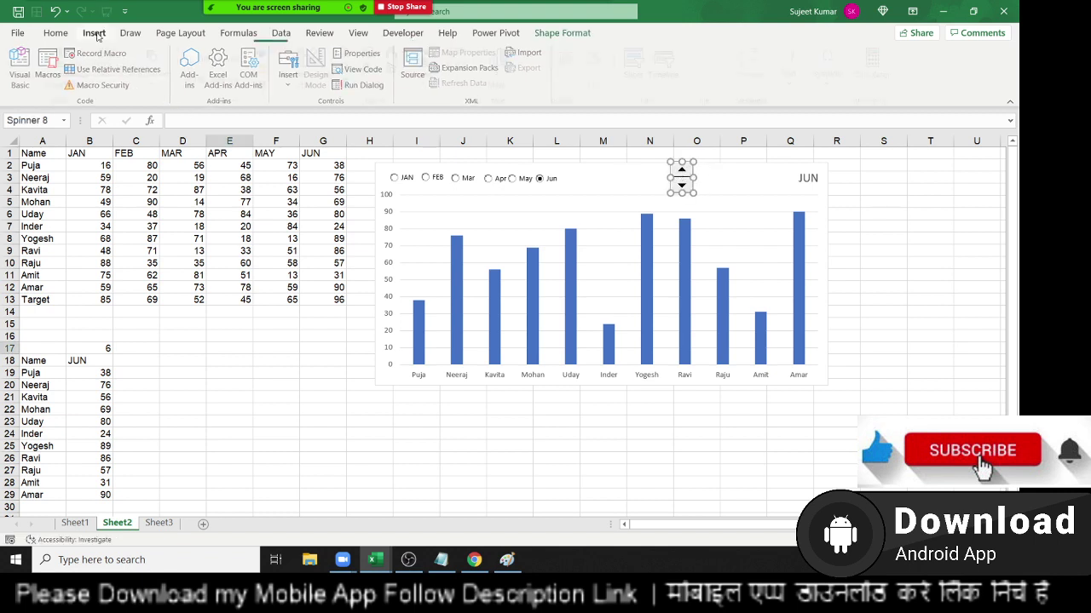
left_click(164, 88)
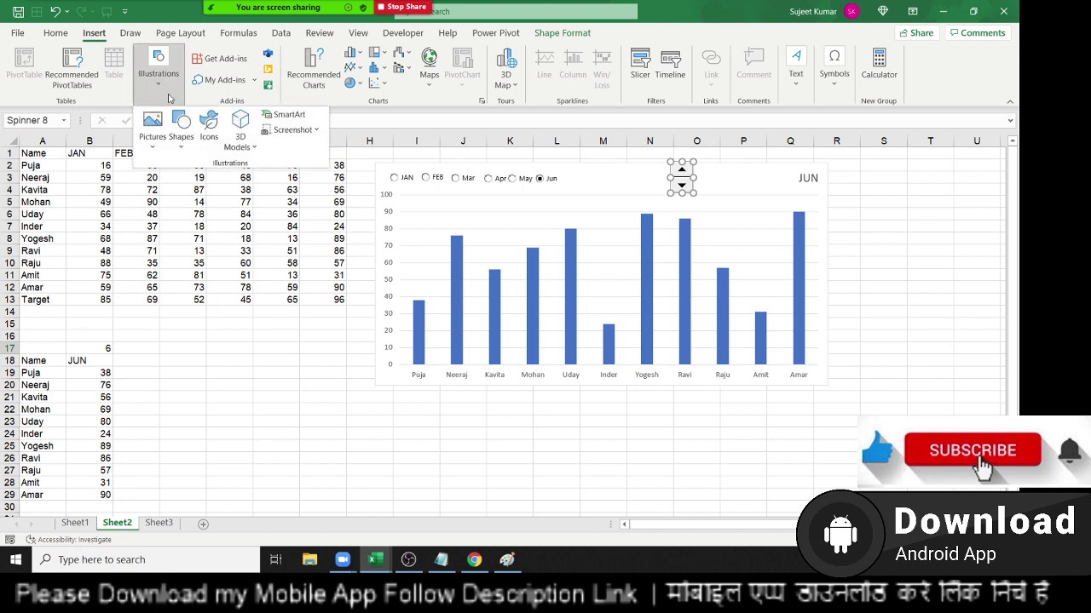
left_click(183, 153)
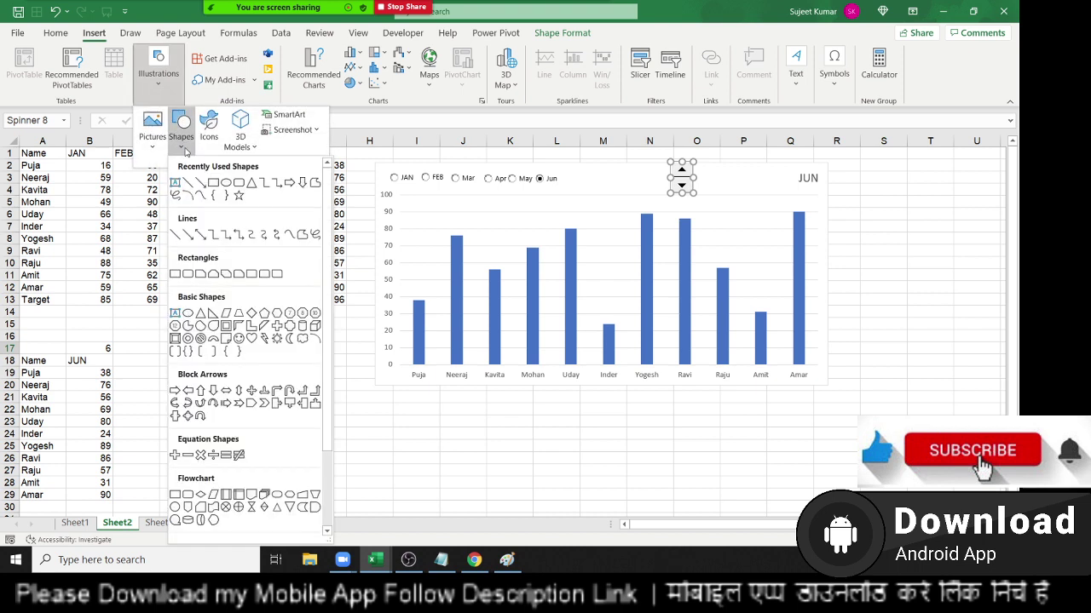
left_click(174, 182)
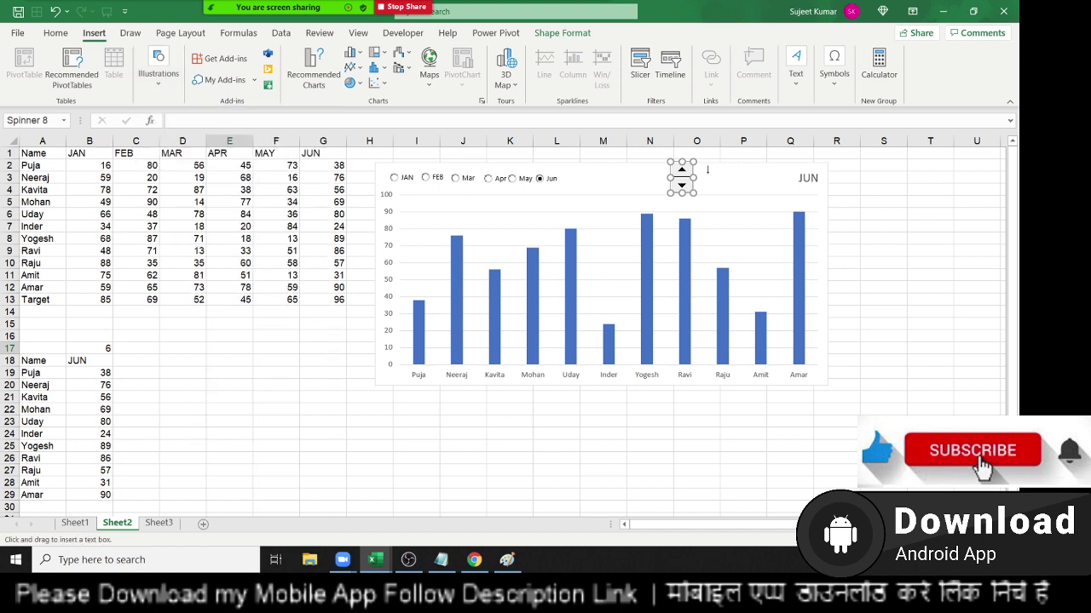
left_click_drag(700, 165, 739, 176)
type("Next")
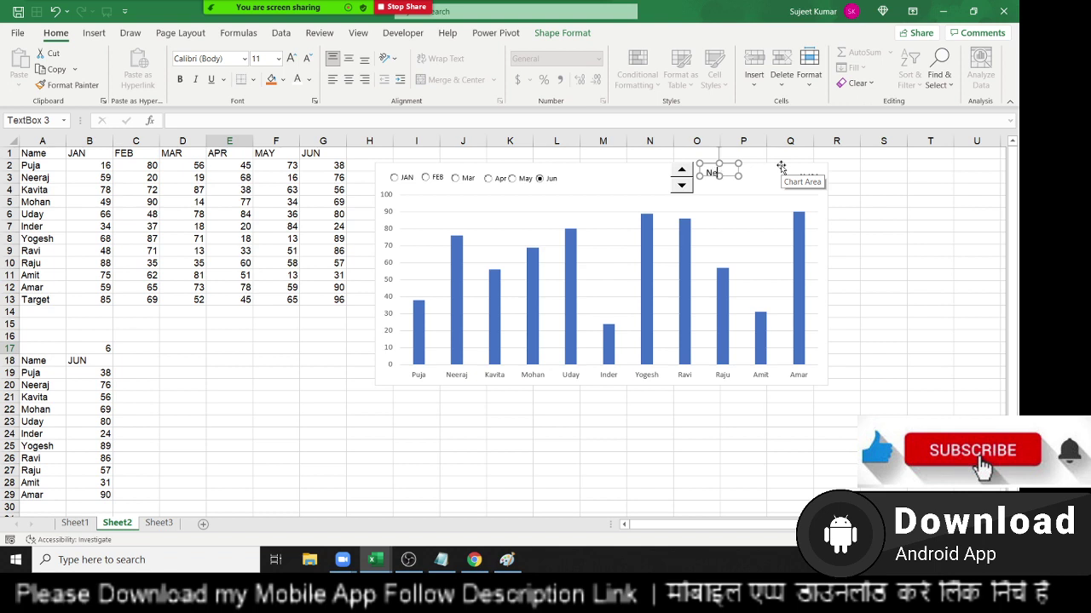
key("Escape")
Step: Copy the Next label just below it and change the copy's text to Pre
left_click(739, 180)
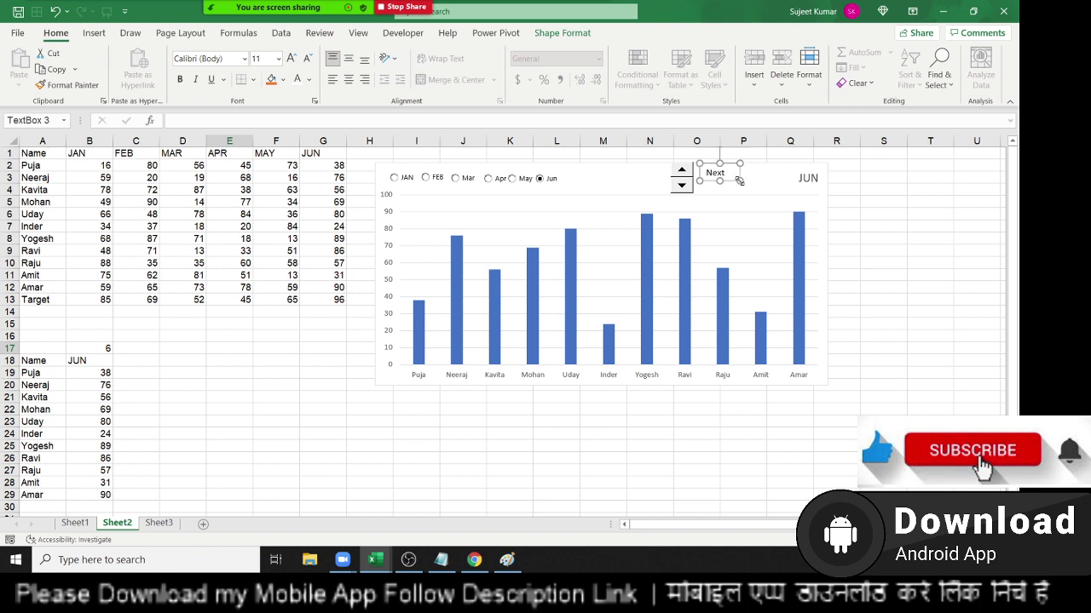
mouse_move(736, 181)
left_mouse_down()
mouse_move(741, 203)
mouse_move(731, 199)
left_mouse_up()
double_click(719, 188)
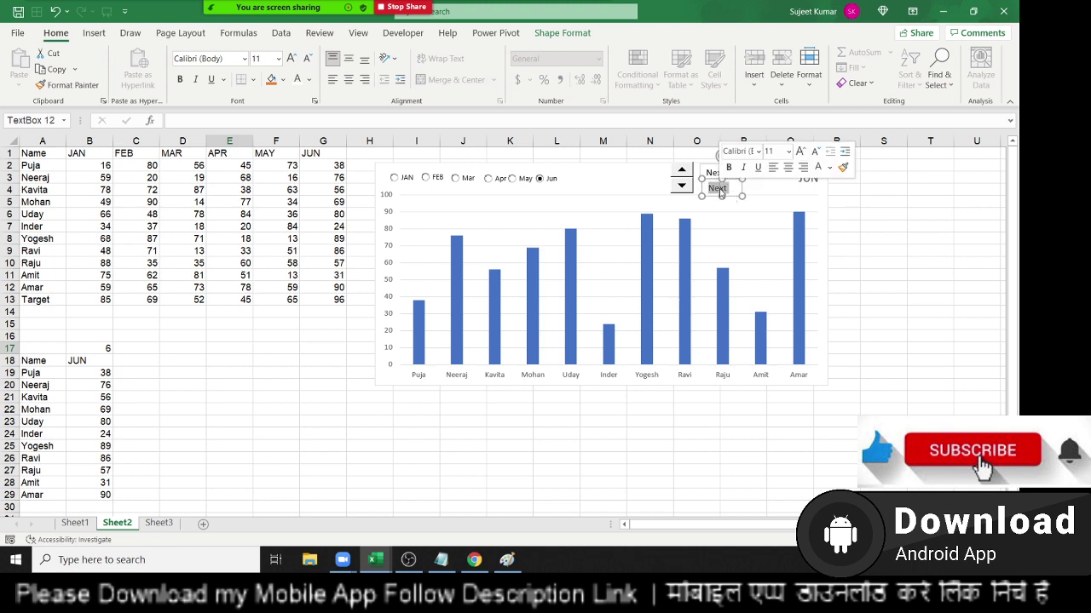
type("Pre")
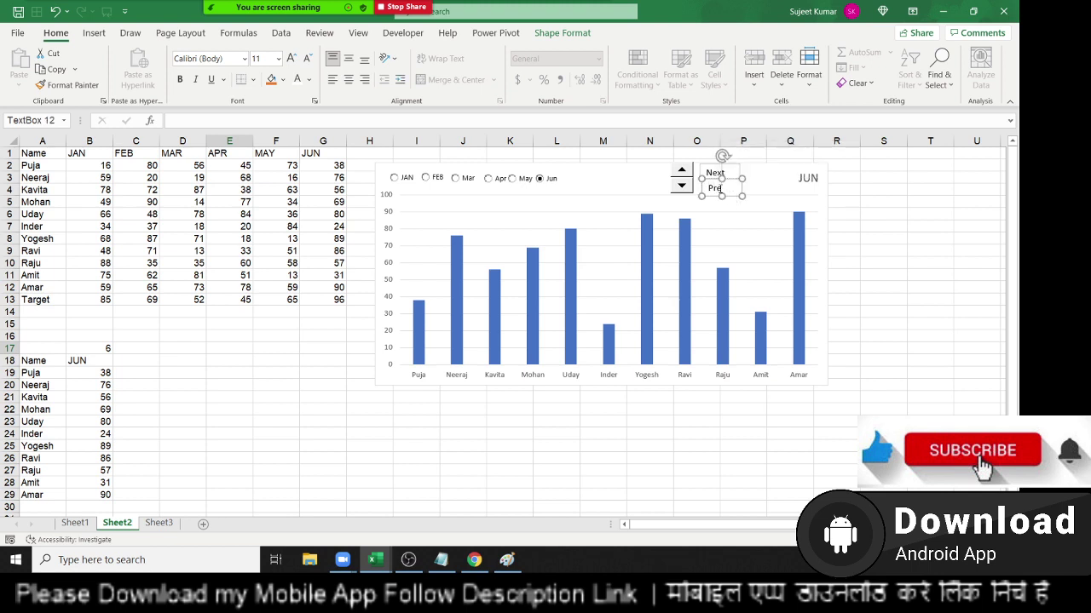
type(".")
left_click(882, 226)
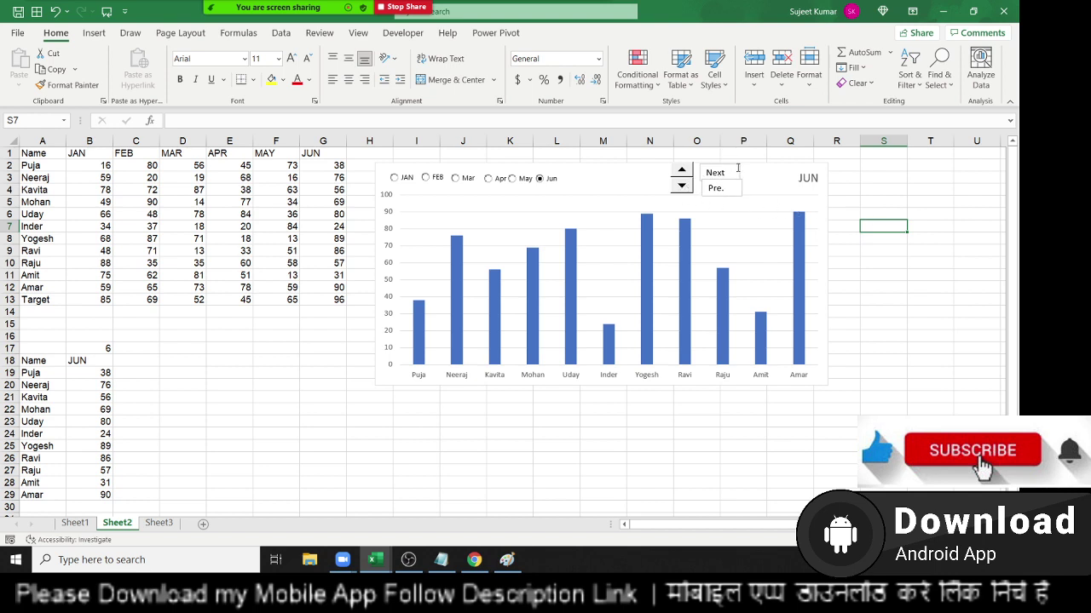
Step: Set the spinner's control to minimum 1, maximum 12, linked to cell $B$17
right_click(681, 179)
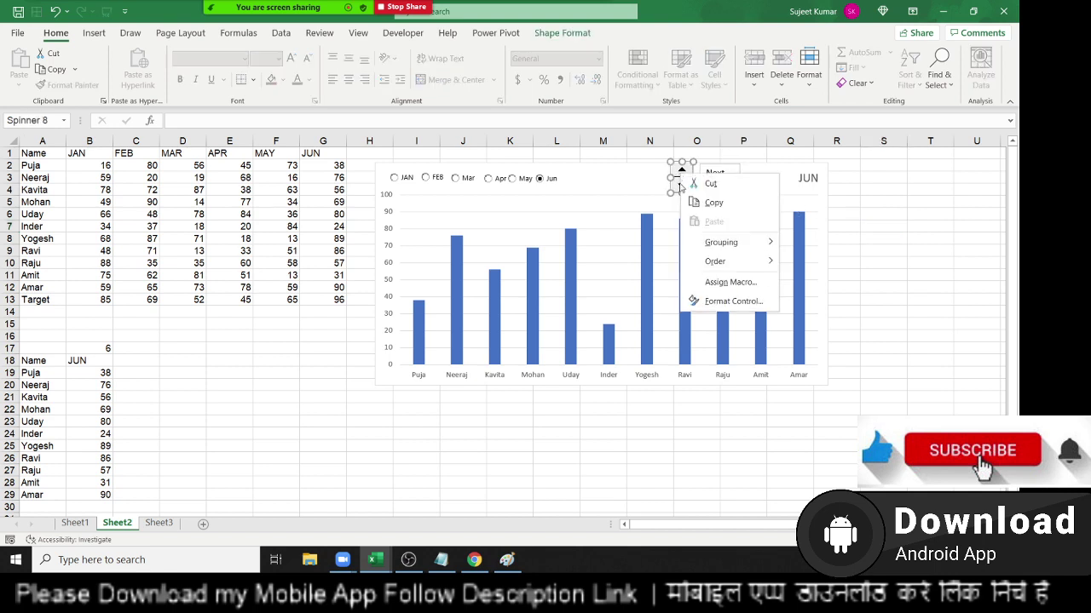
left_click(706, 302)
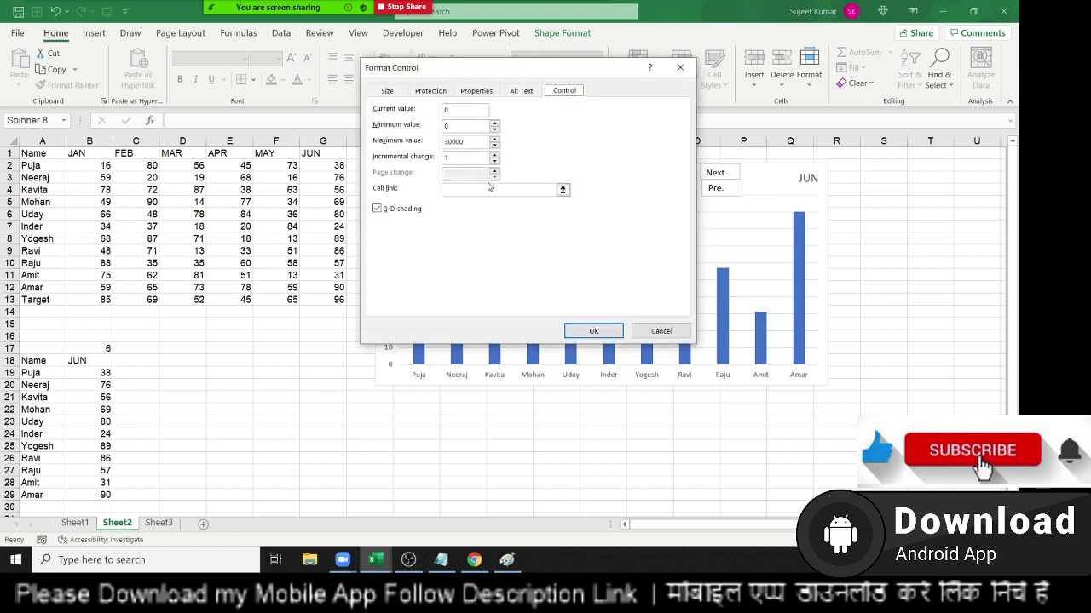
double_click(452, 126)
key("Tab")
type("12")
left_click(460, 189)
left_click(98, 348)
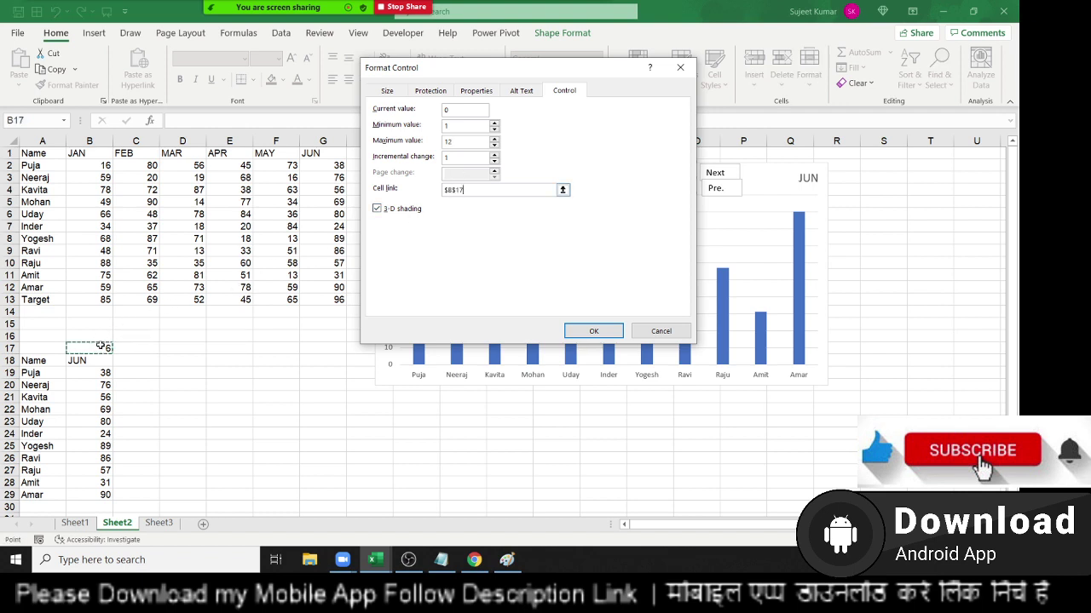
left_click(594, 332)
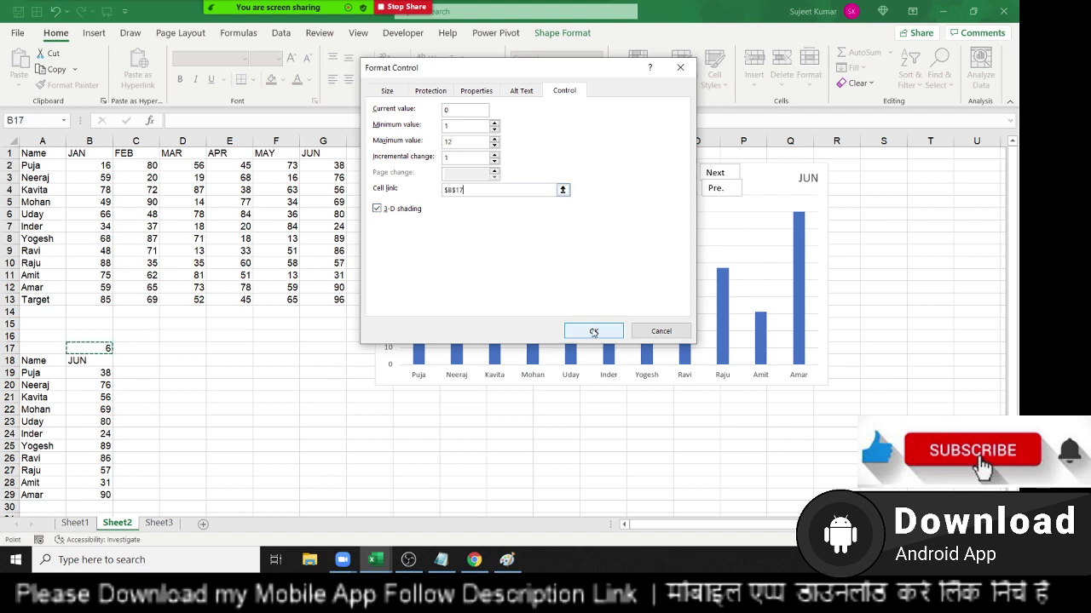
Step: Test the spinner arrows forward and back, leaving B17 at 3 with MAR charted
left_click(290, 360)
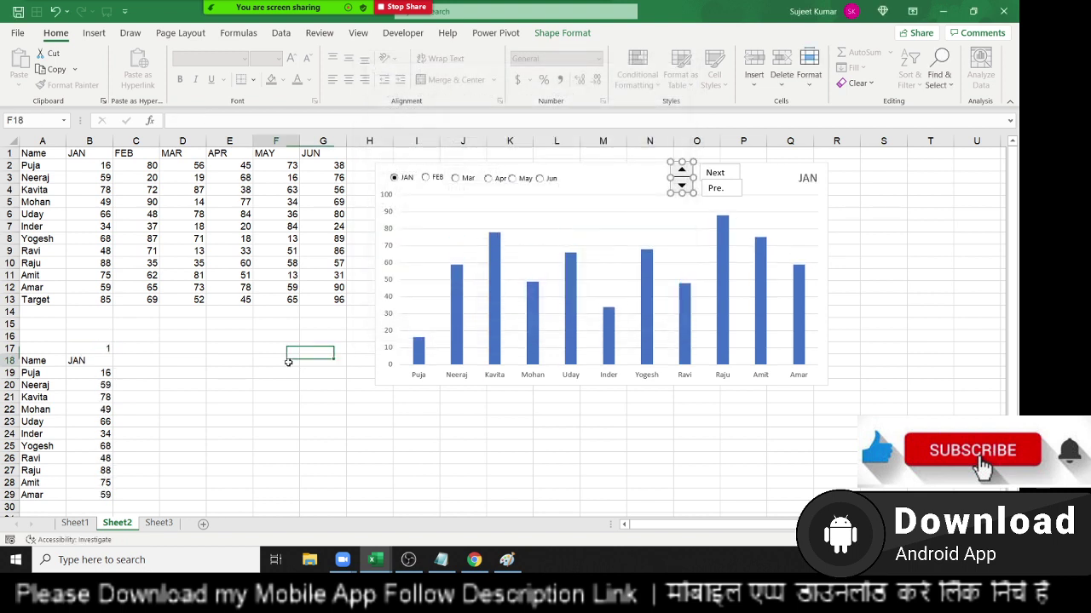
left_click(681, 171)
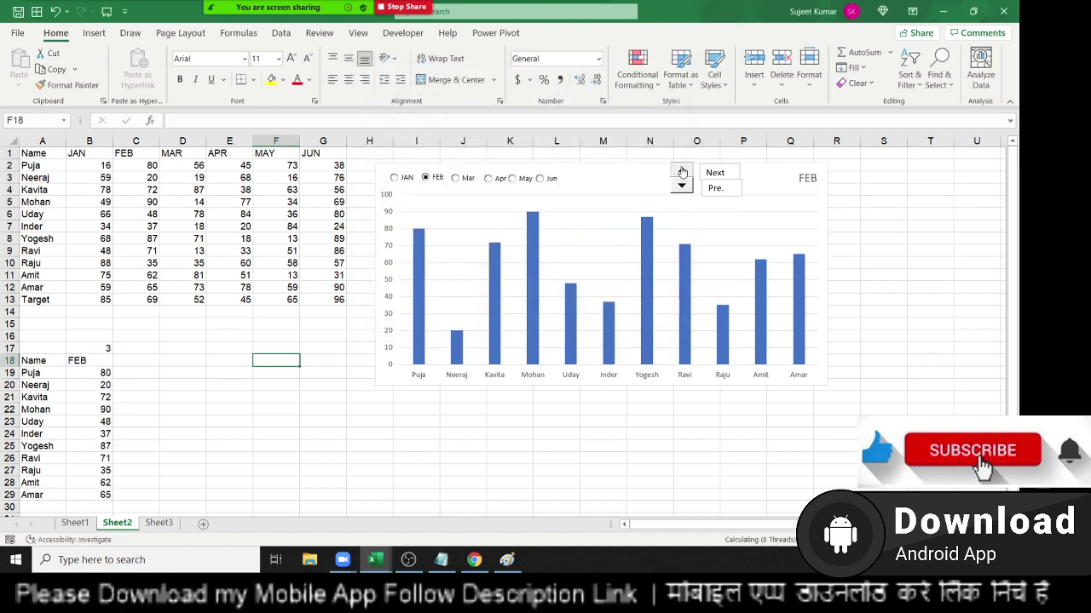
left_click(681, 172)
left_click(680, 187)
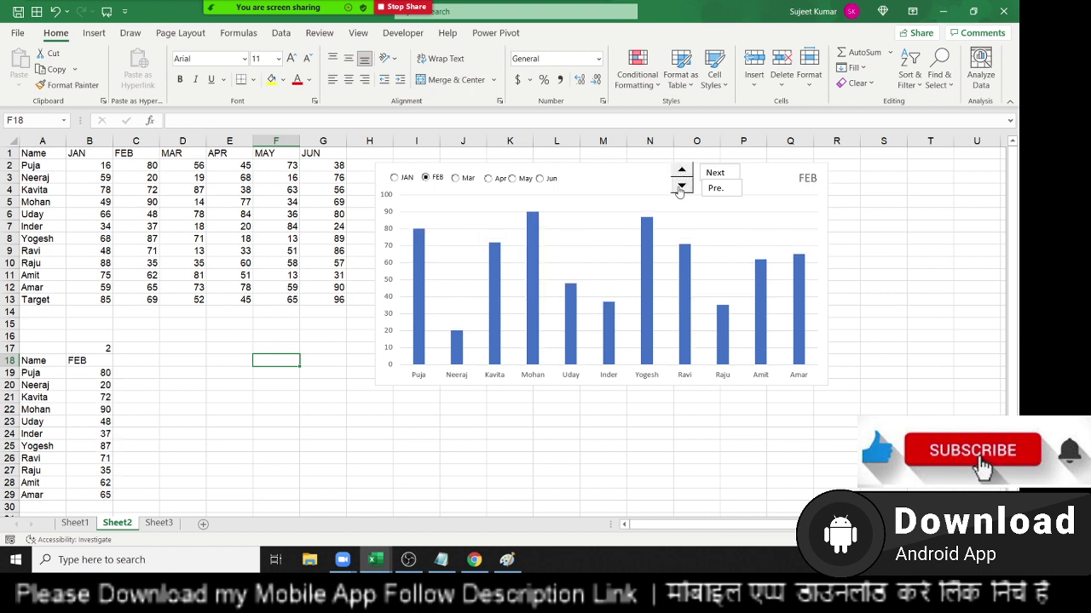
left_click(681, 187)
left_click(681, 170)
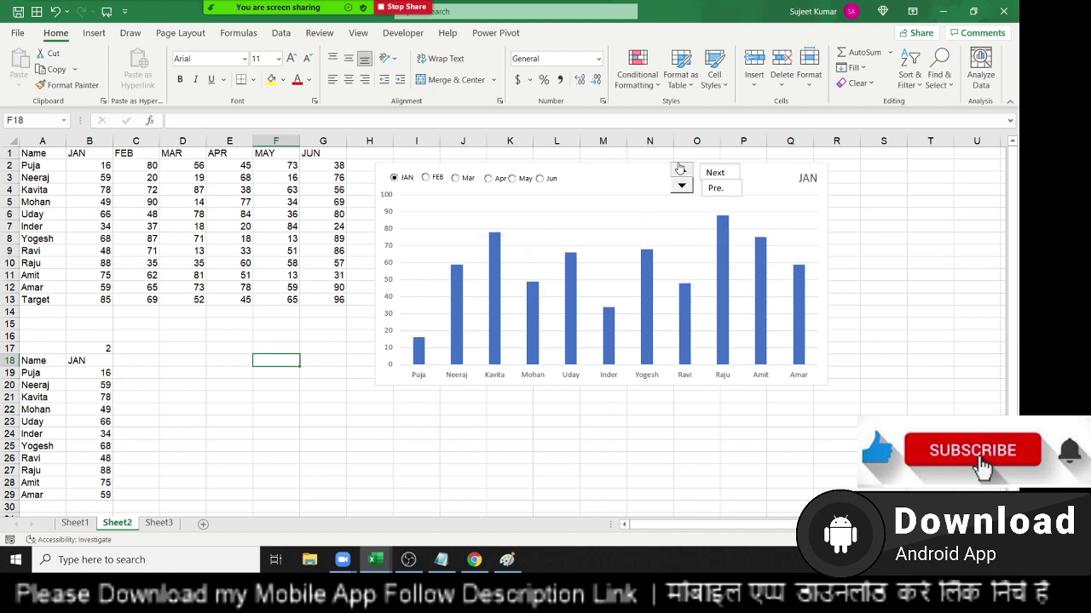
left_click(680, 170)
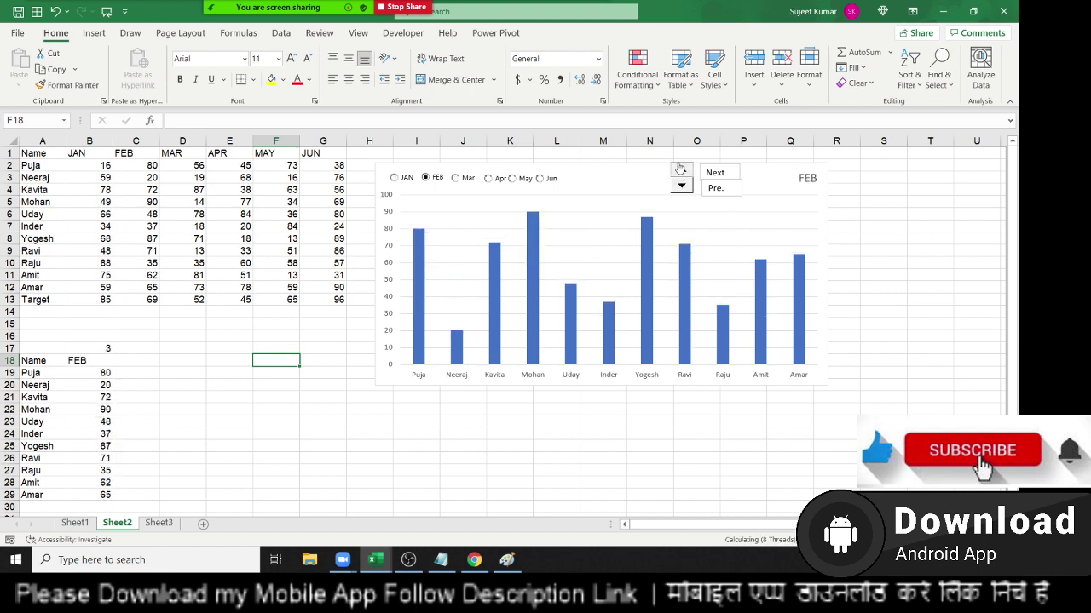
left_click(735, 179)
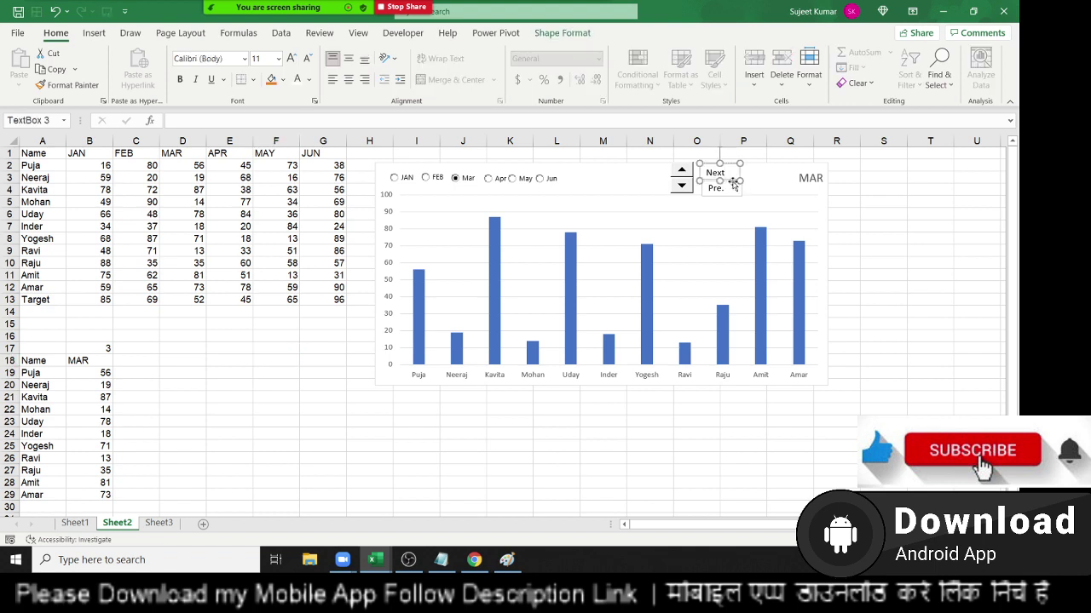
Step: Give the Next label No Outline so its border disappears
left_click(576, 34)
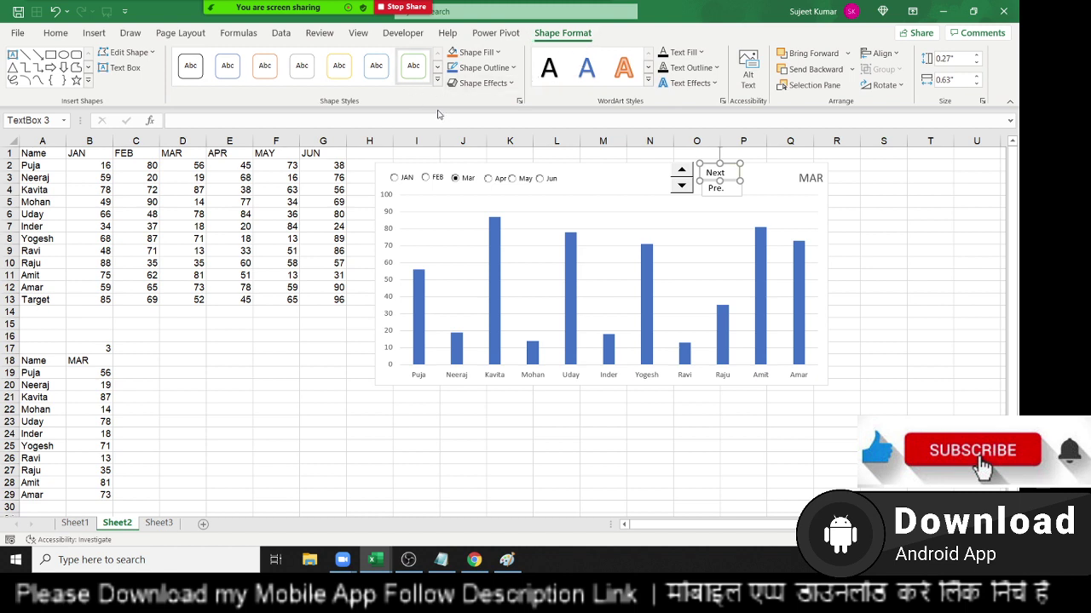
left_click(498, 53)
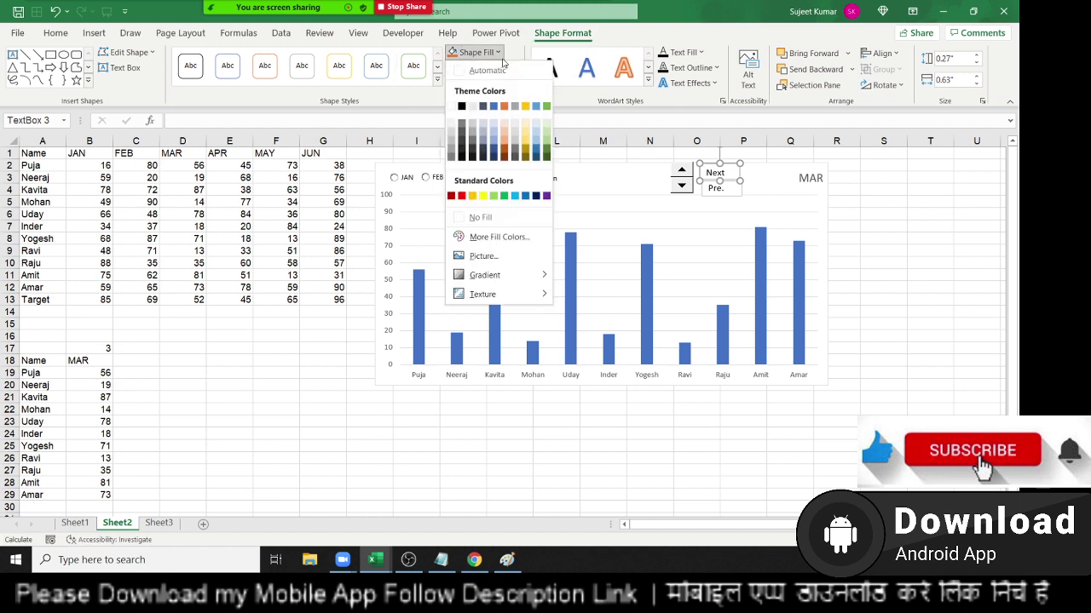
left_click(501, 54)
left_click(484, 67)
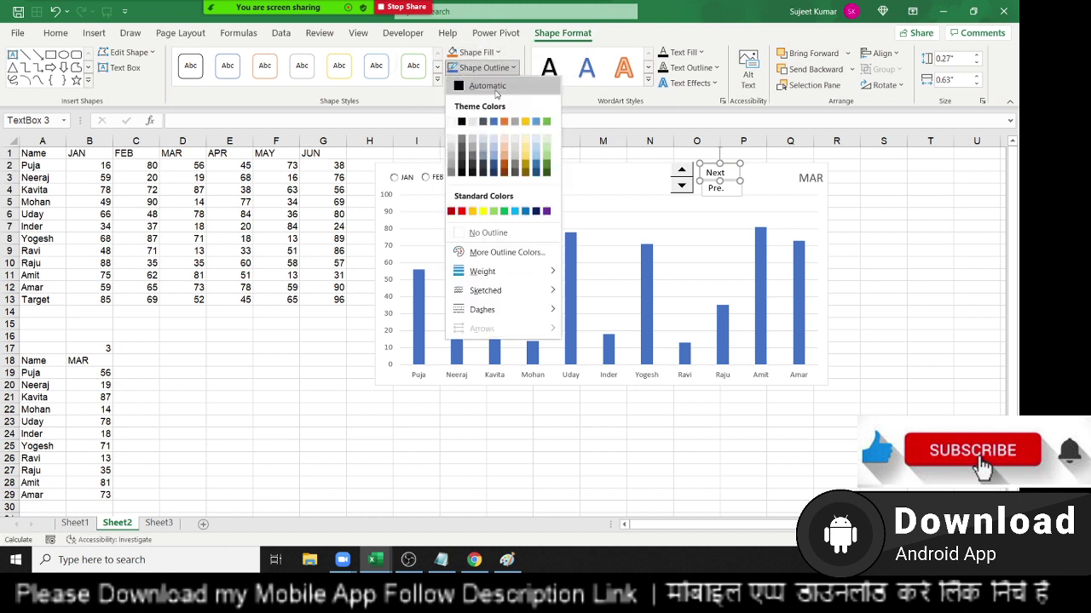
left_click(488, 233)
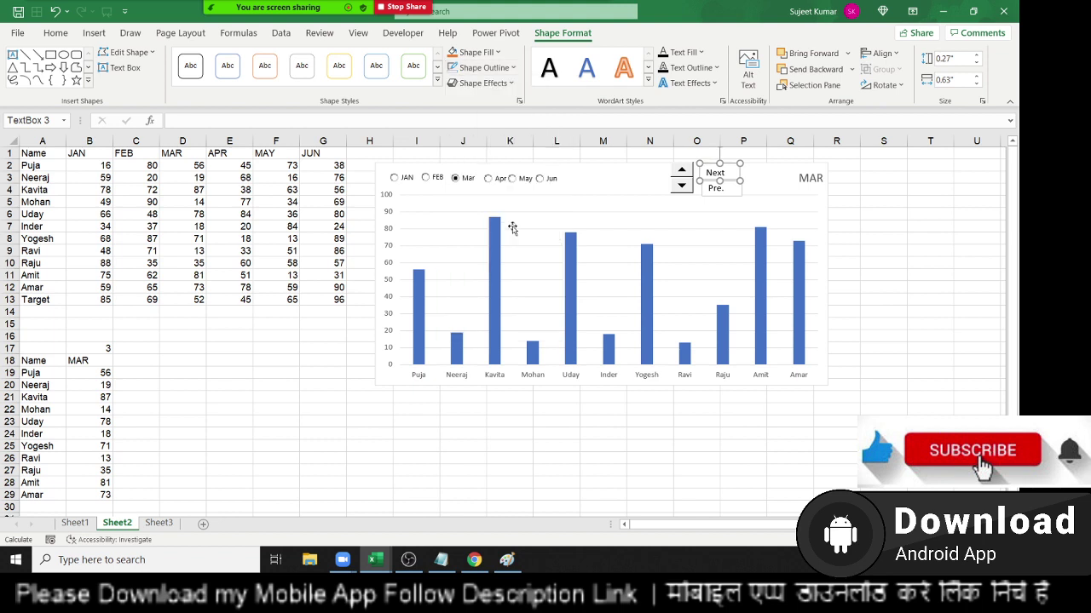
left_click(839, 214)
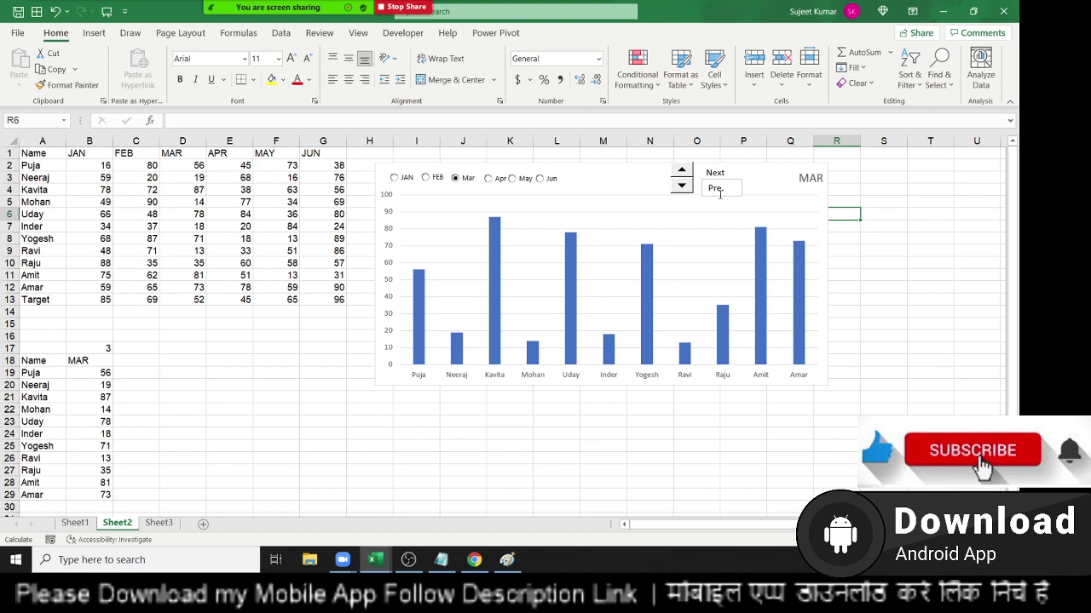
Step: Remove the border from the Pre. label with No Outline as well
left_click(739, 191)
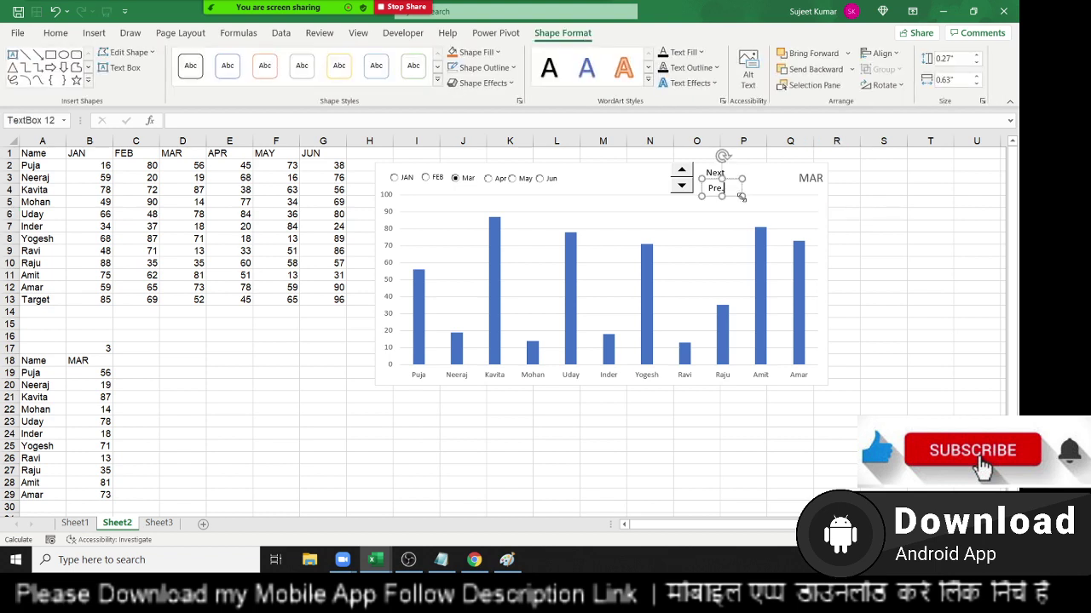
type(".")
right_click(741, 189)
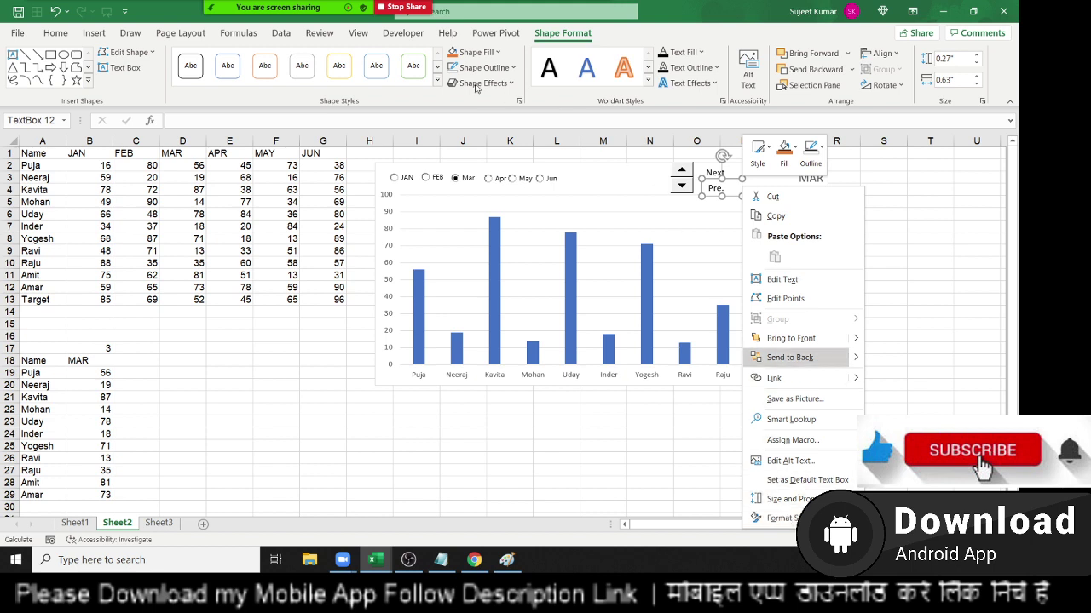
left_click(484, 67)
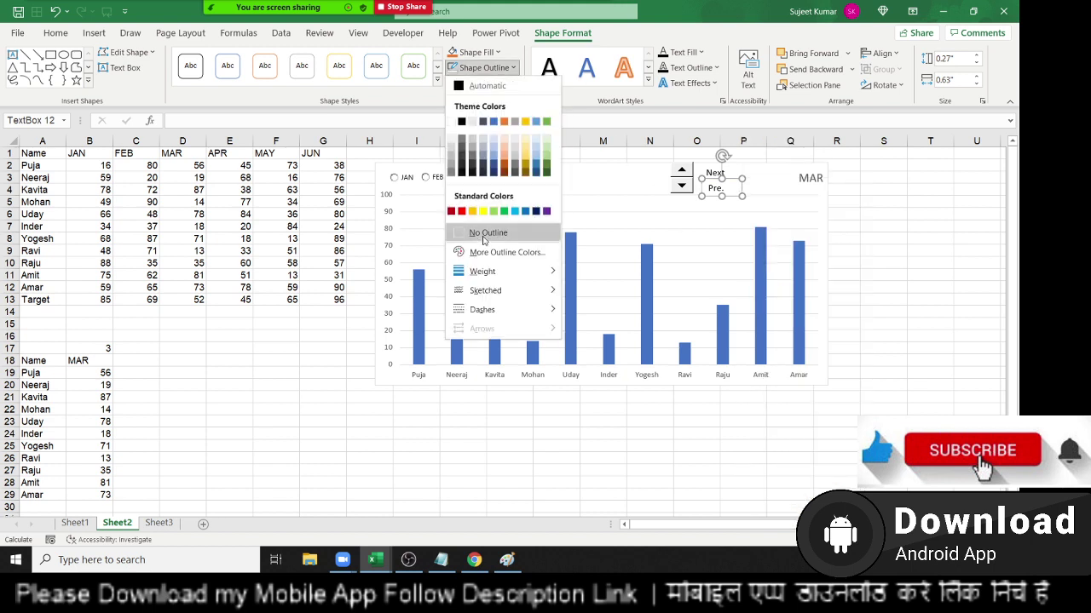
left_click(482, 236)
left_click(271, 370)
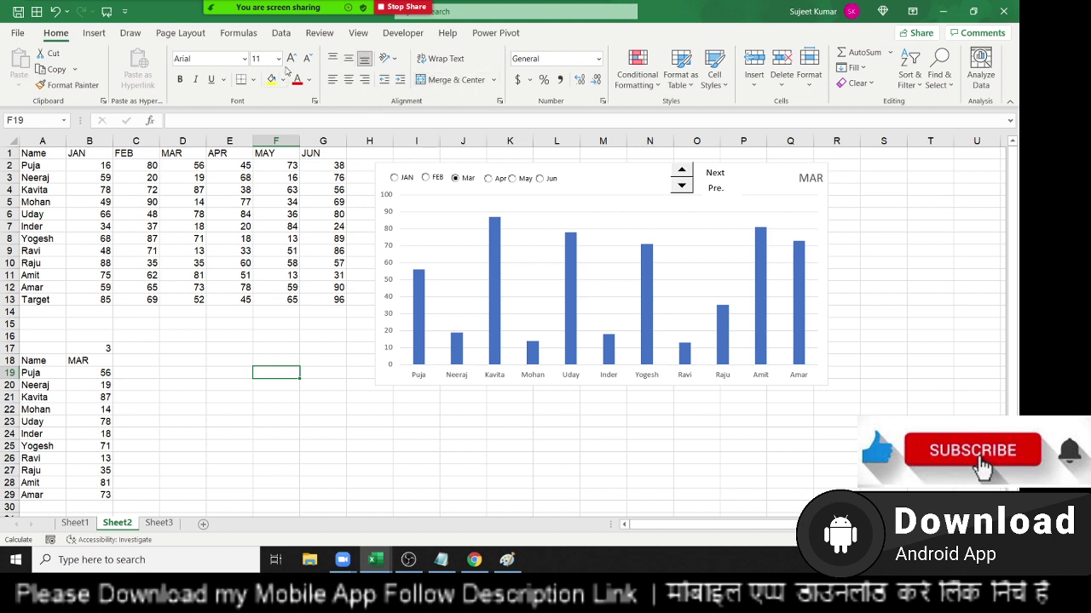
Step: Draw a tall Scroll Bar form control along the chart's right edge
left_click(402, 33)
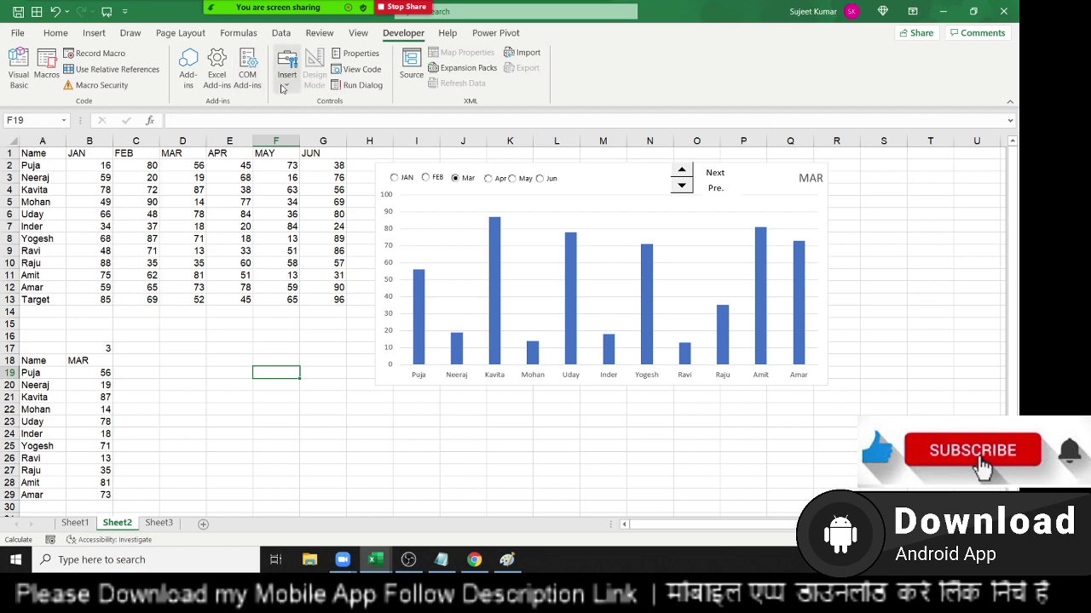
left_click(285, 86)
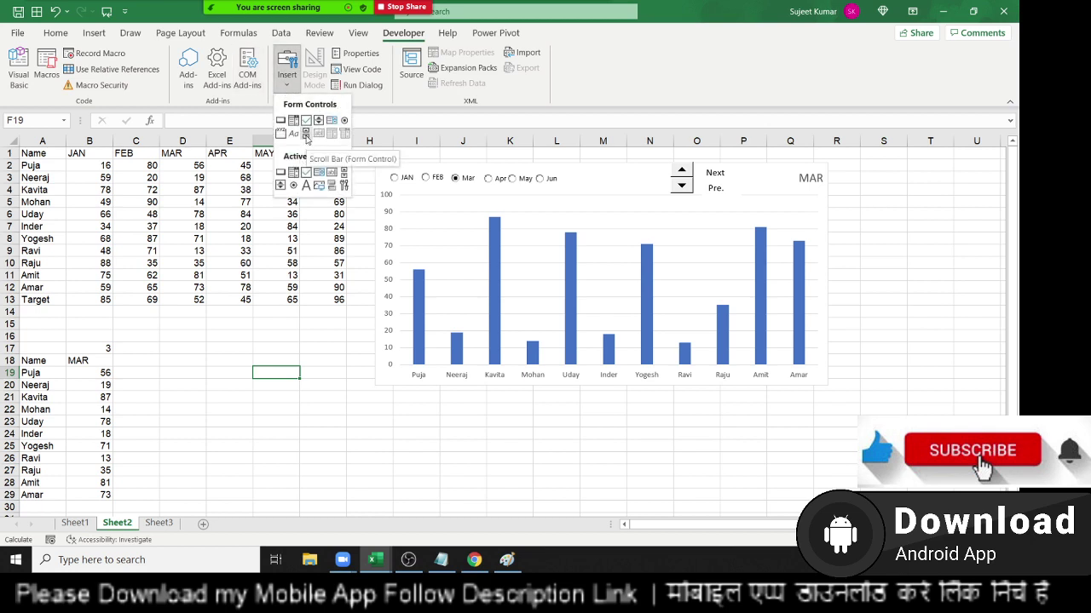
left_click(306, 134)
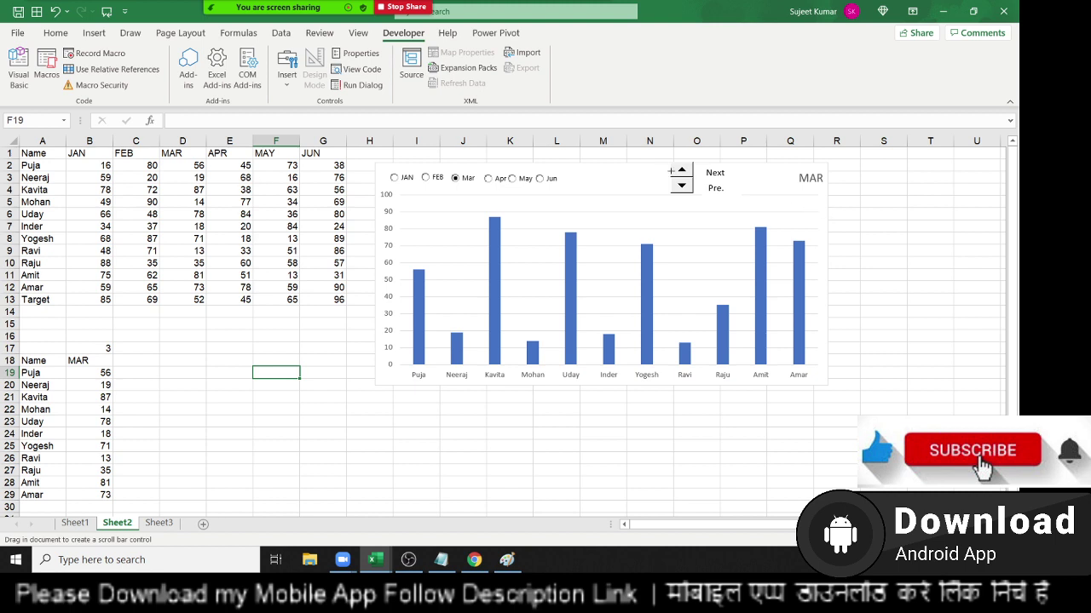
left_click_drag(805, 205, 827, 361)
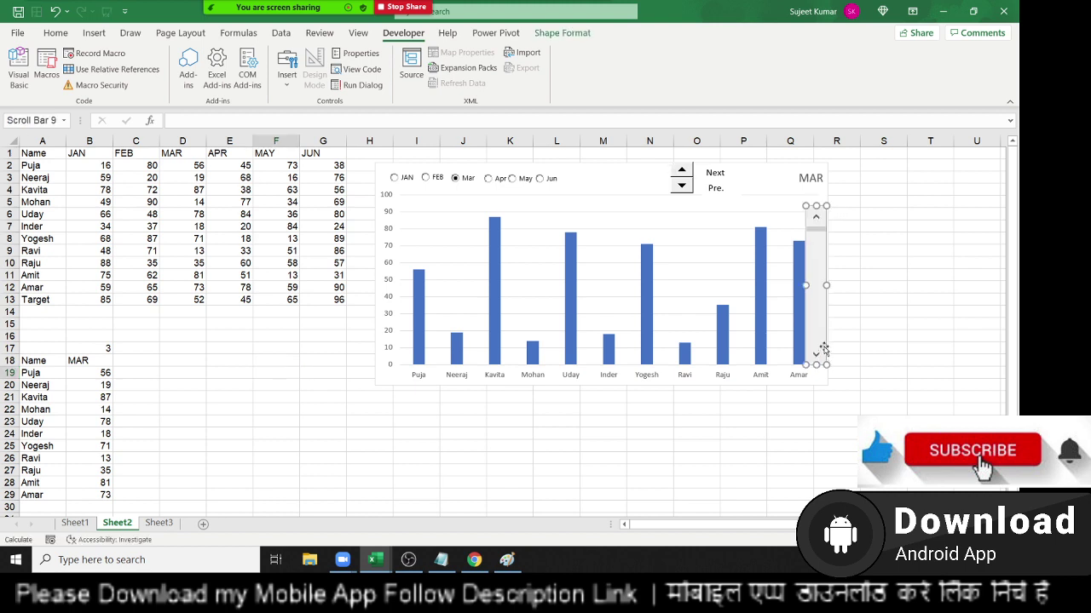
Step: Set the scroll bar's range to 1–12 with cell link $B$17
right_click(819, 329)
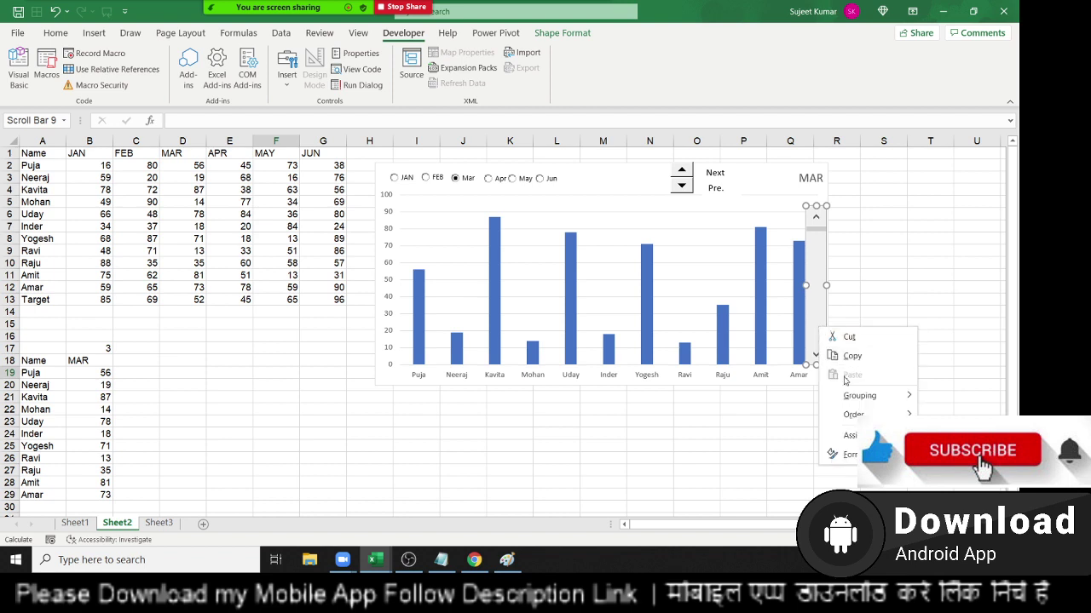
left_click(850, 454)
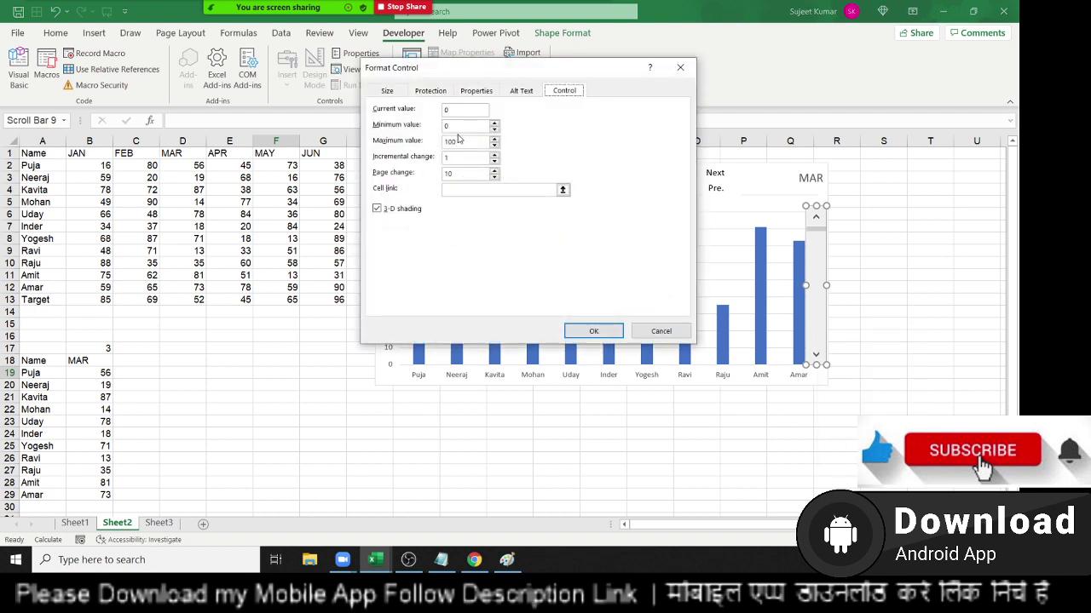
double_click(456, 126)
type("1")
double_click(458, 145)
type("12")
left_click(511, 189)
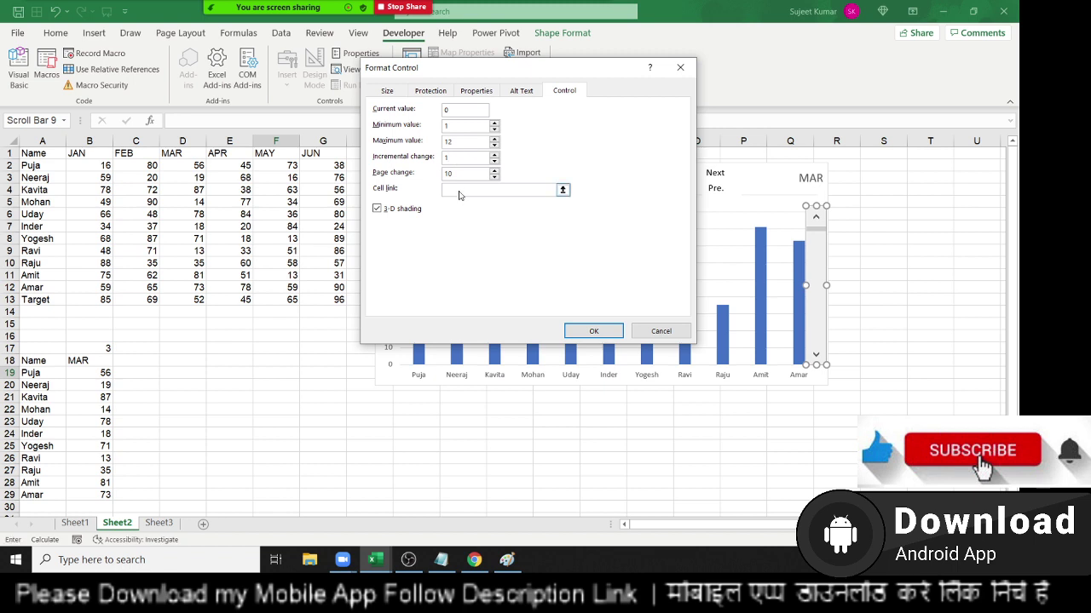
left_click(102, 348)
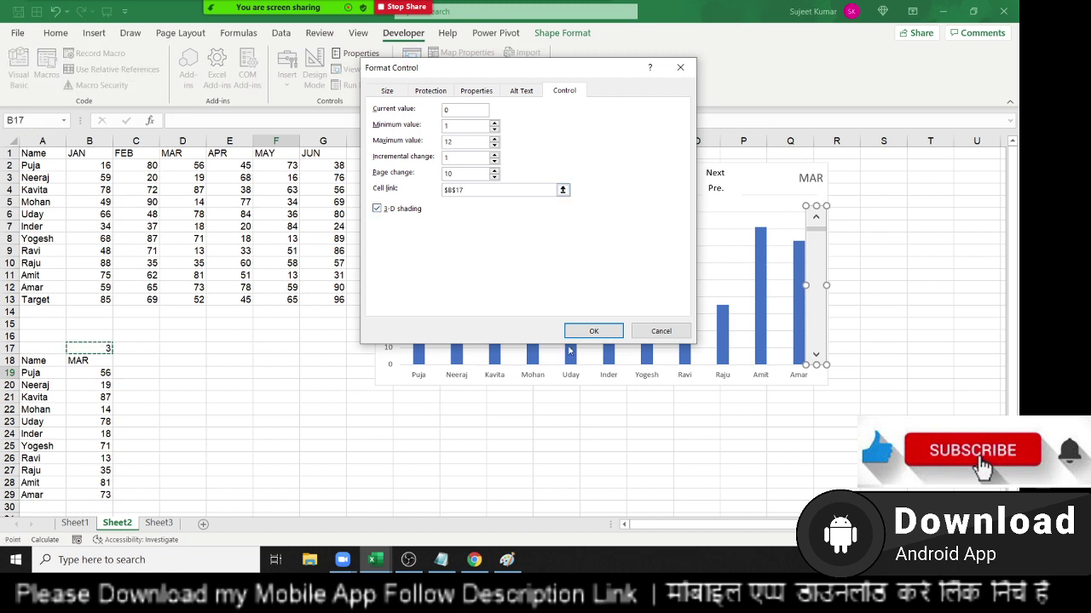
left_click(594, 331)
Step: Move the scroll bar back and forth through the months, stopping with B17 at 3 (MAR)
left_click(295, 425)
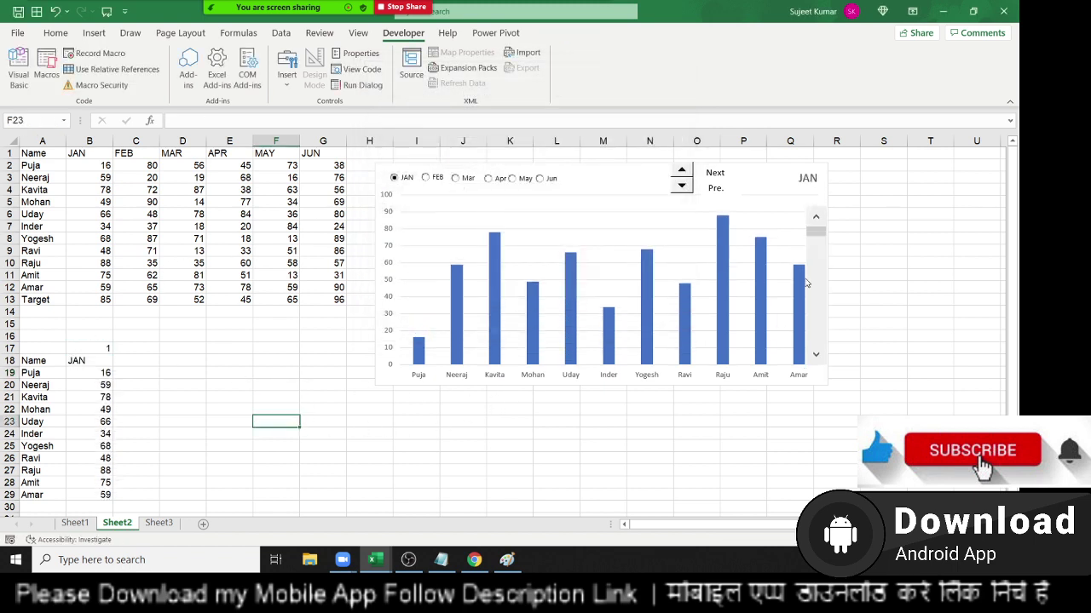
left_click_drag(817, 239, 828, 270)
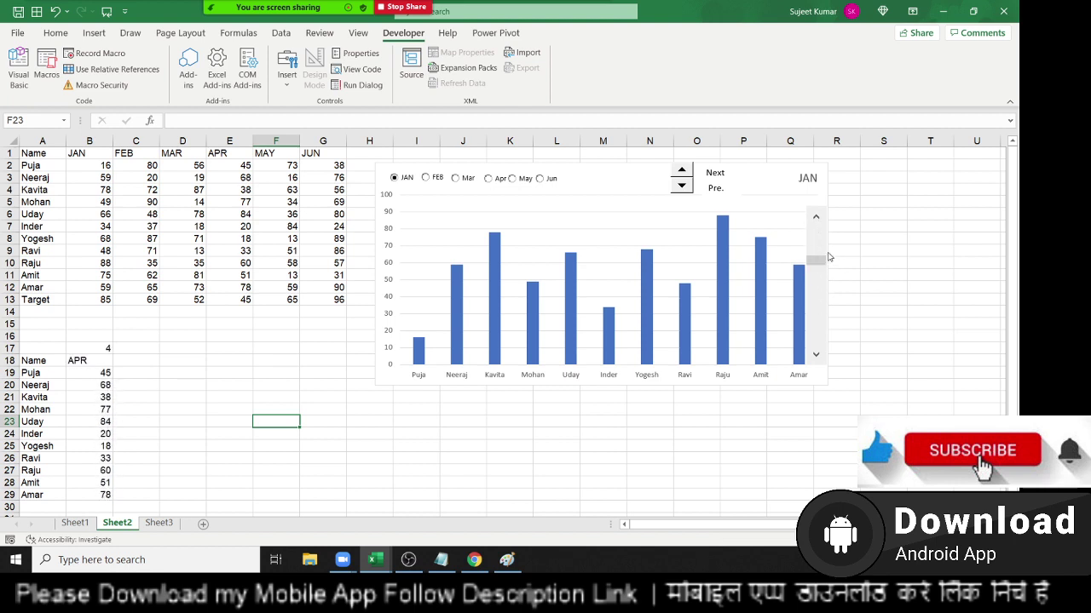
left_click_drag(826, 265, 815, 252)
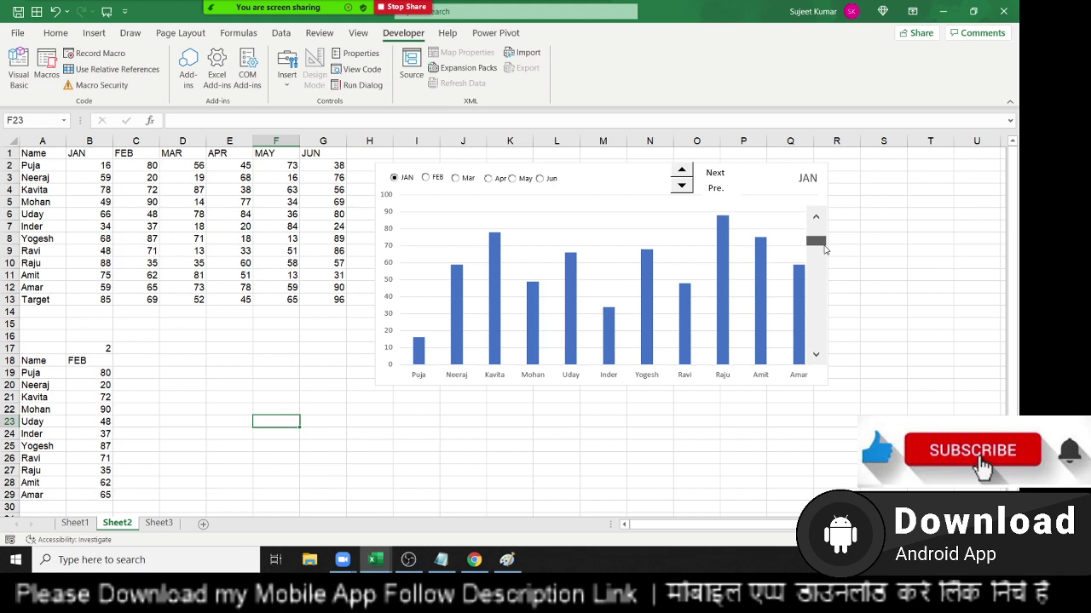
left_click(816, 353)
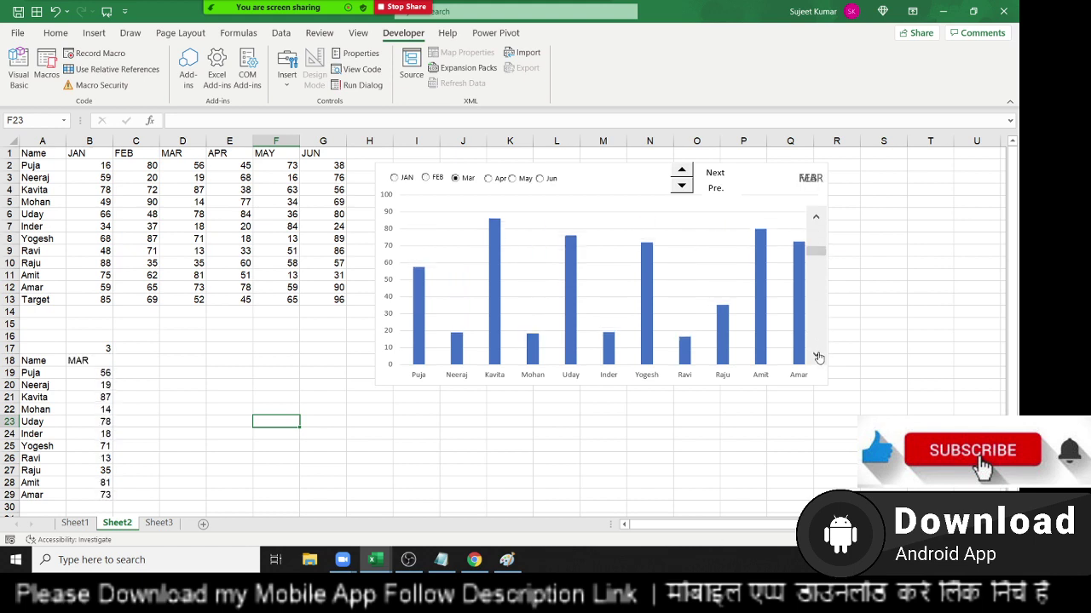
left_click(816, 353)
left_click(816, 218)
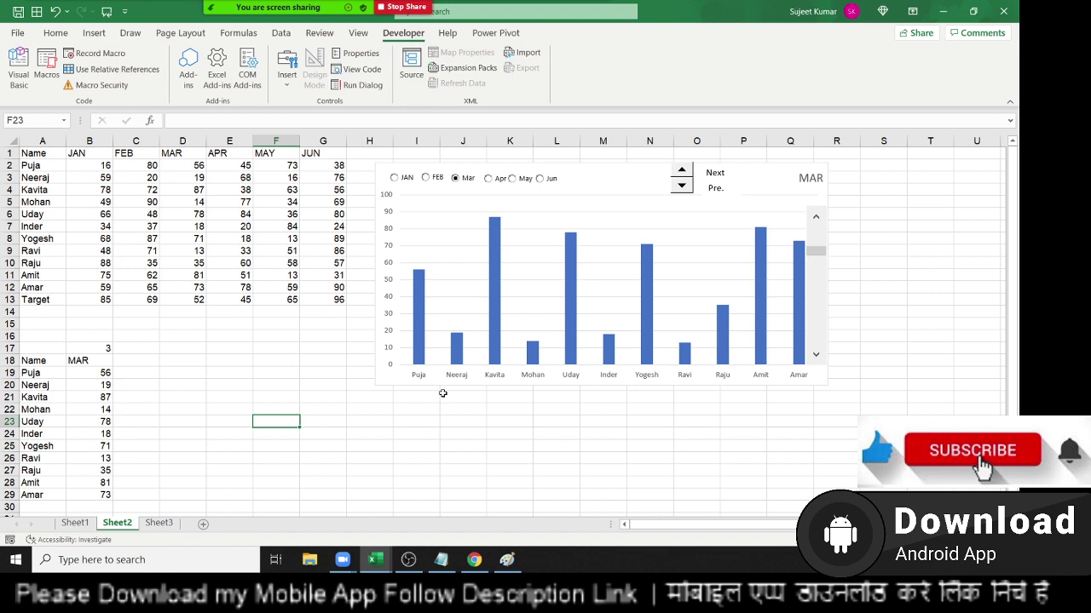
left_click(286, 85)
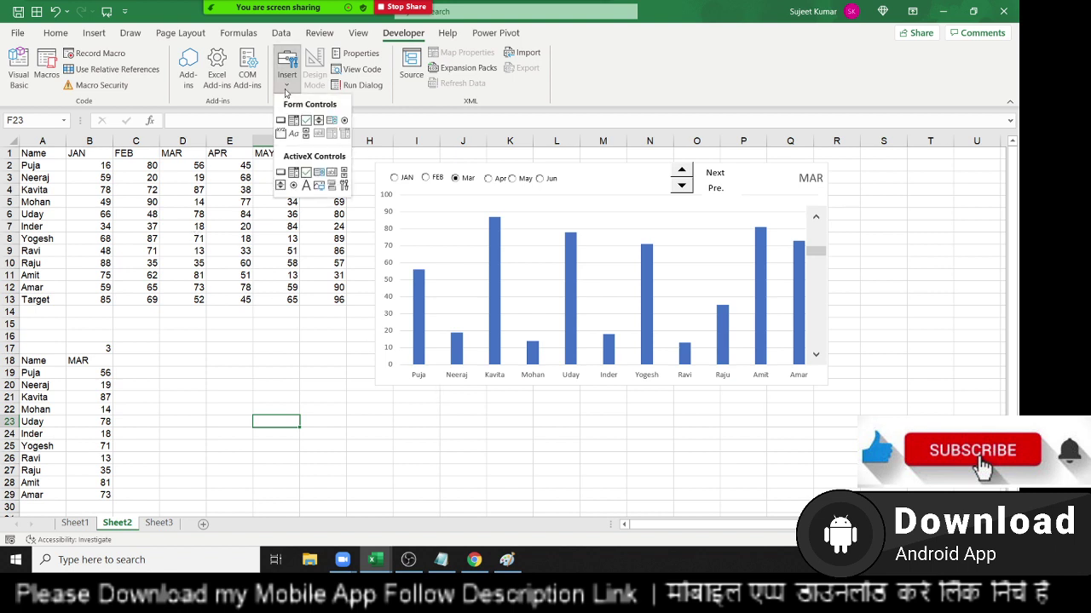
left_click(264, 10)
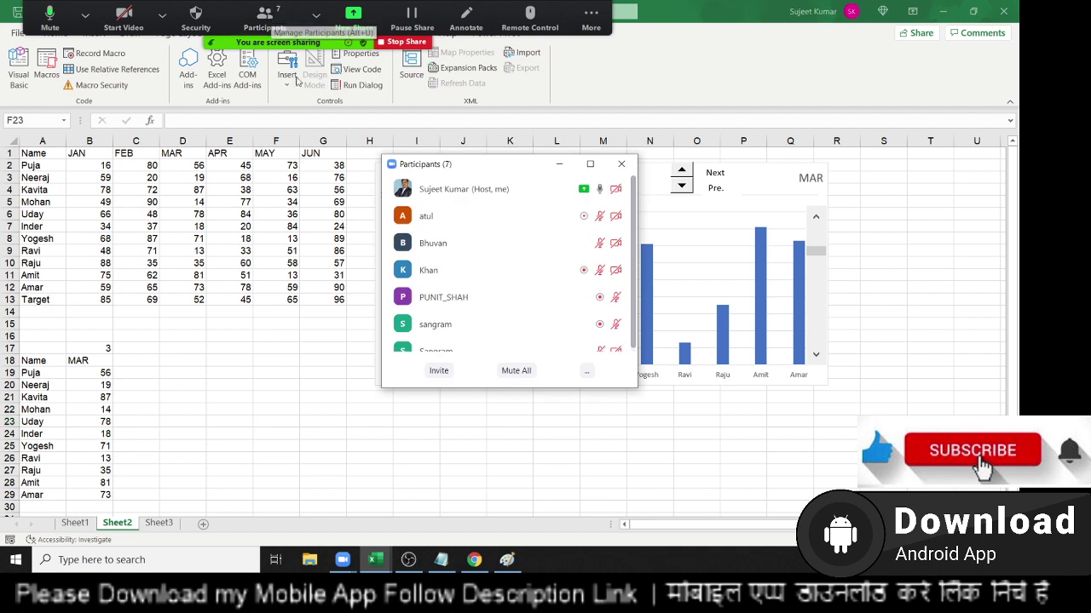
scroll(541, 341, "down", 1)
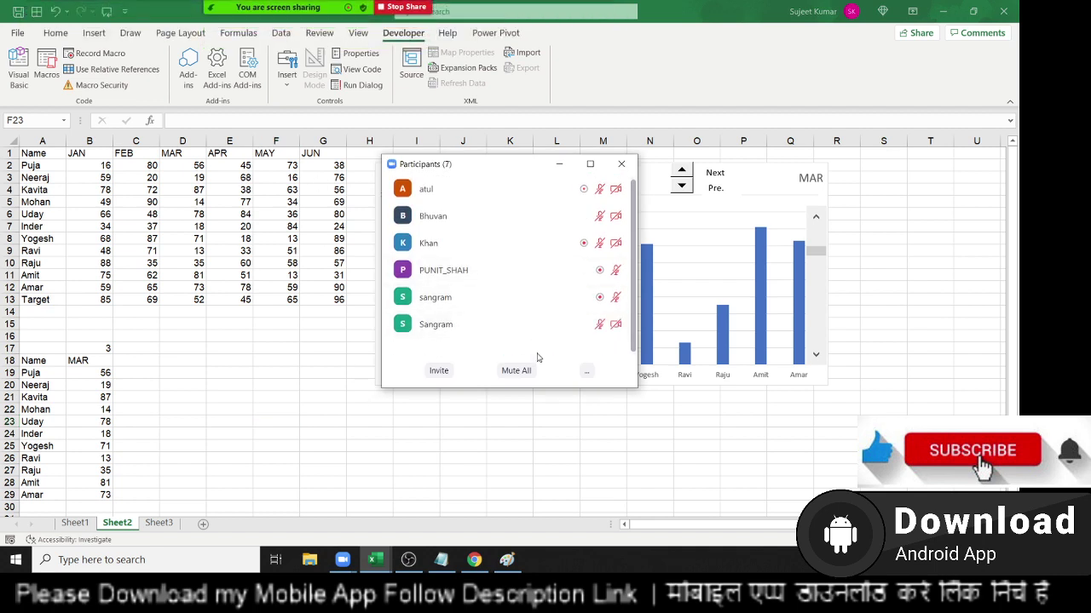
scroll(530, 345, "up", 1)
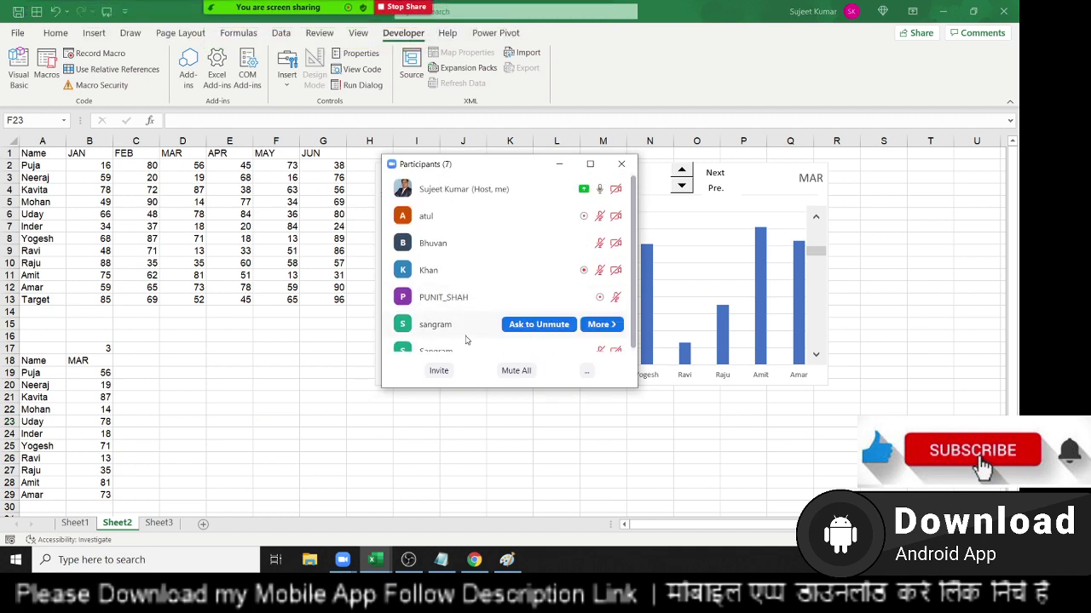
left_click(159, 274)
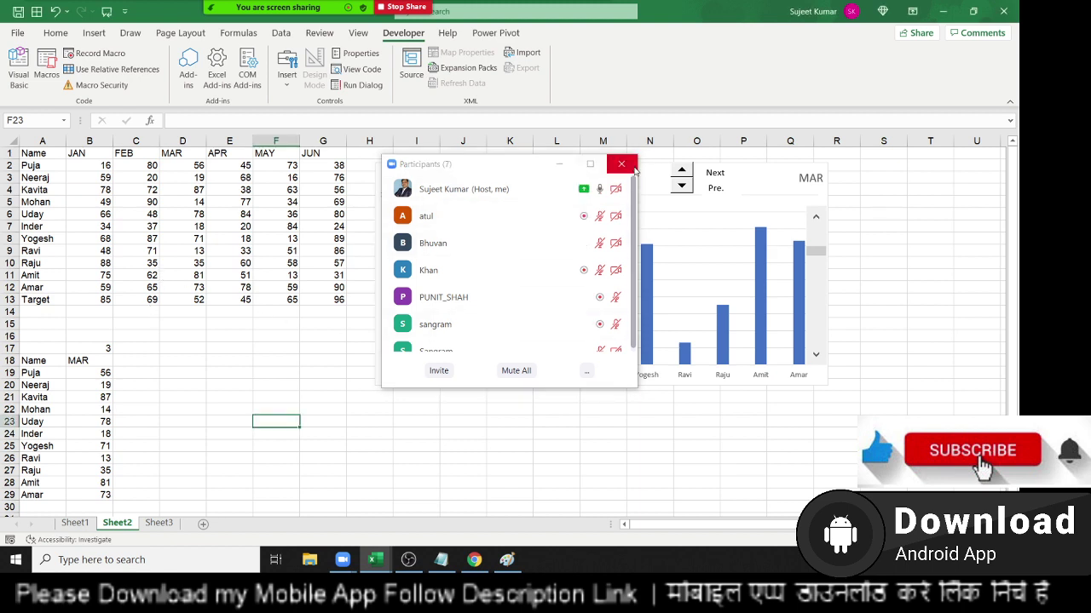
left_click(621, 163)
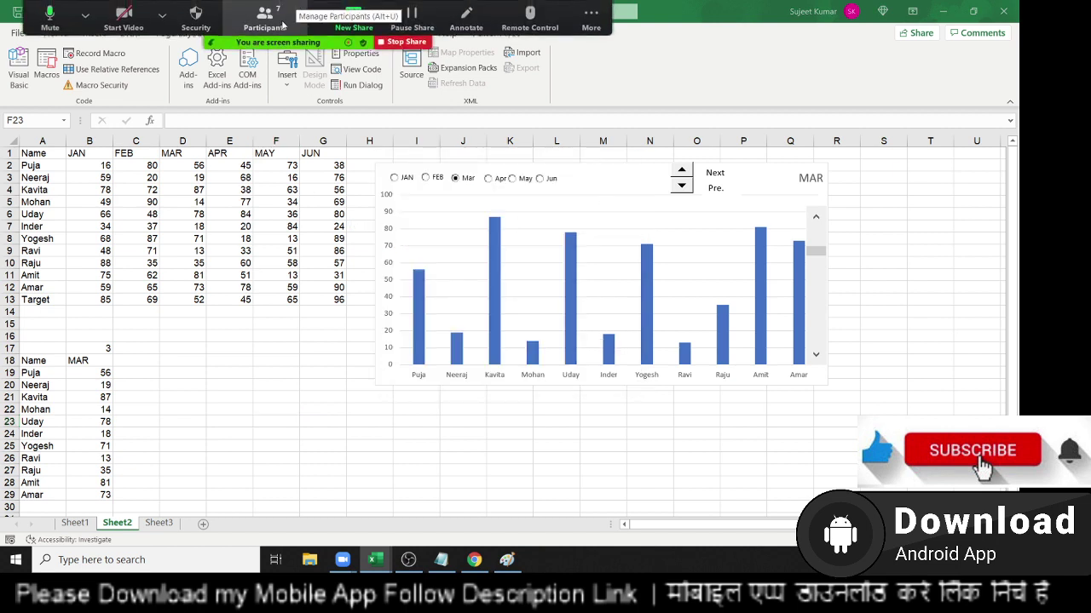
left_click(282, 25)
mouse_move(512, 223)
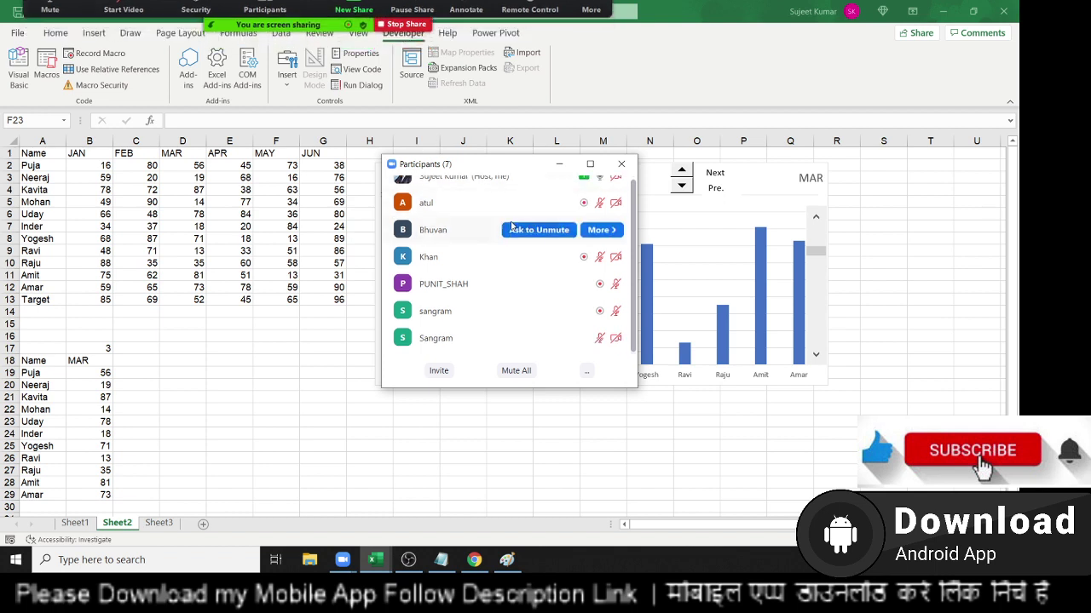
scroll(512, 225, "up", 1)
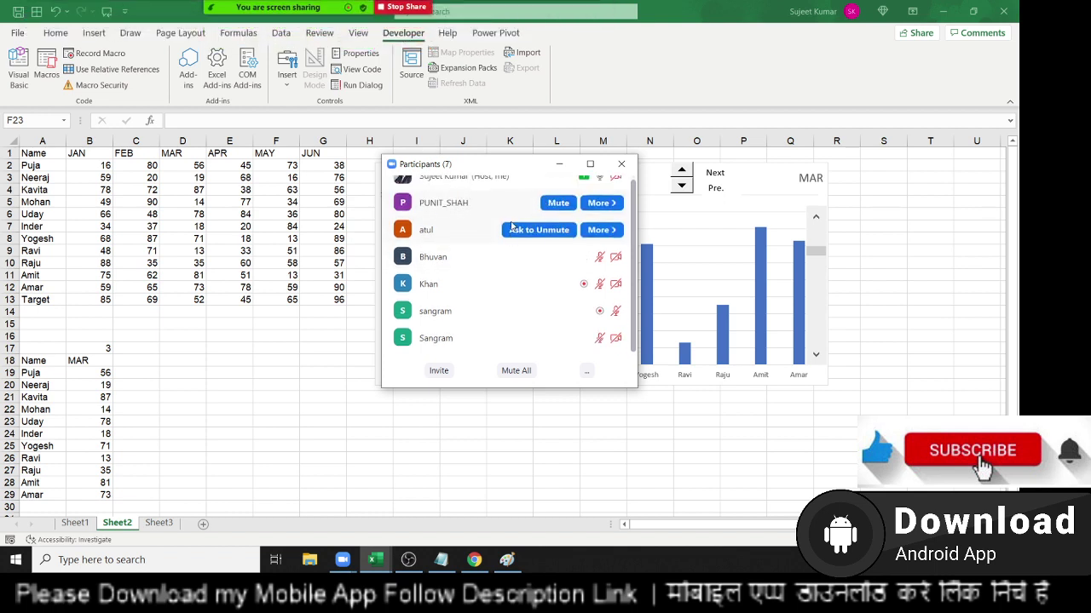
left_click(621, 163)
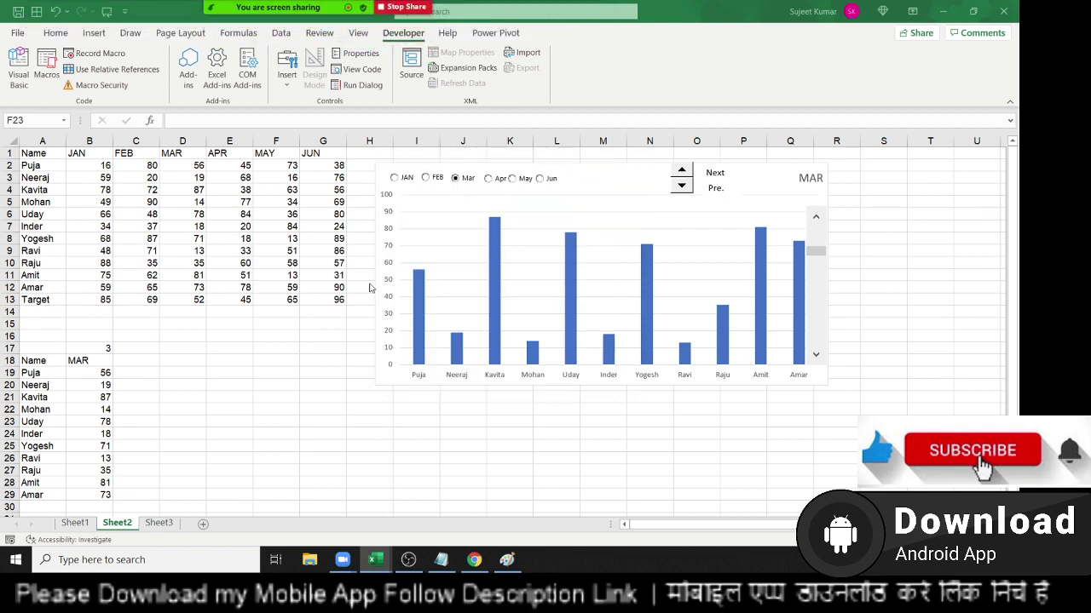
Step: Browse the File > New templates such as Blank workbook, Invoice and Recipe nutrition calculator
left_click(311, 315)
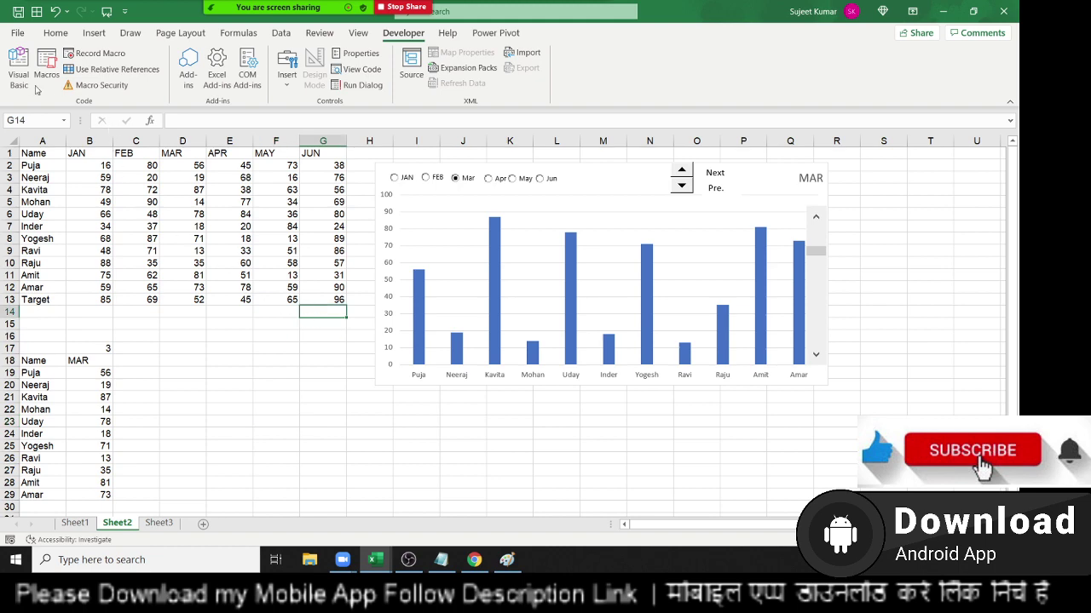
left_click(18, 34)
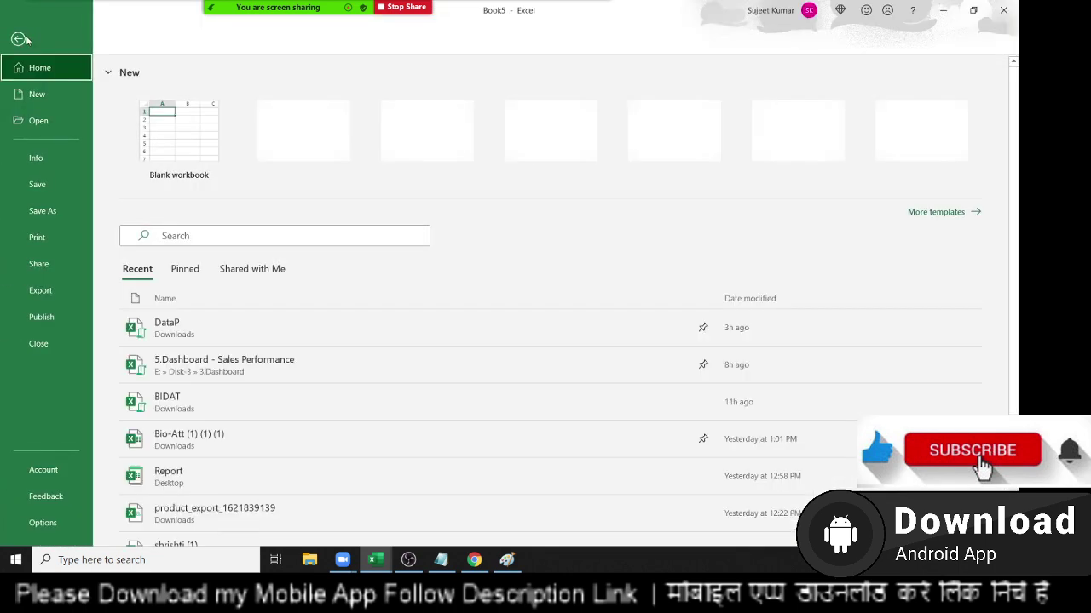
left_click(53, 94)
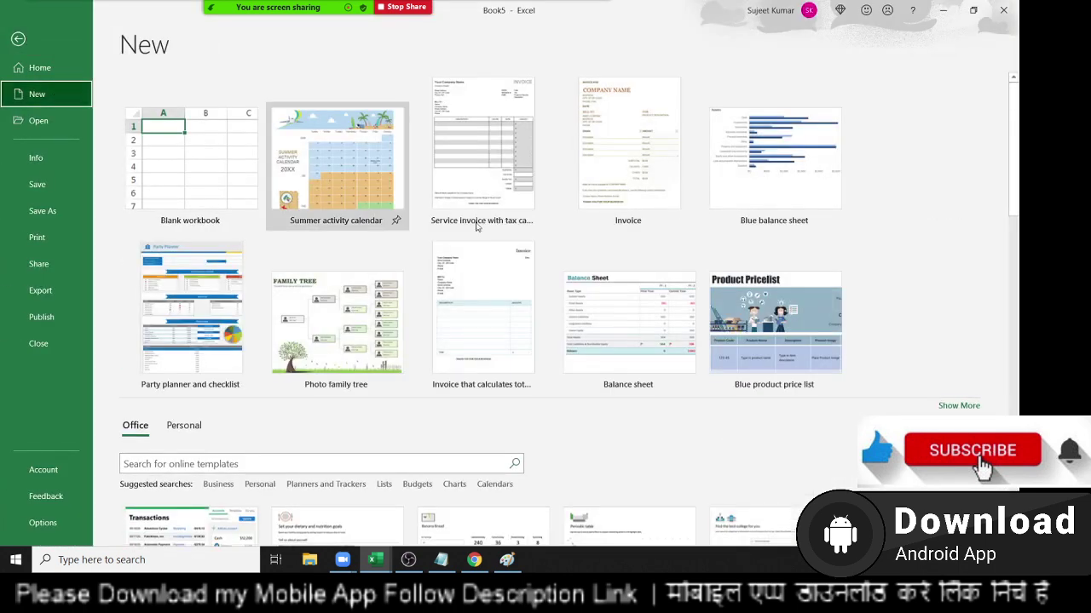
scroll(748, 281, "down", 3)
scroll(749, 281, "down", 5)
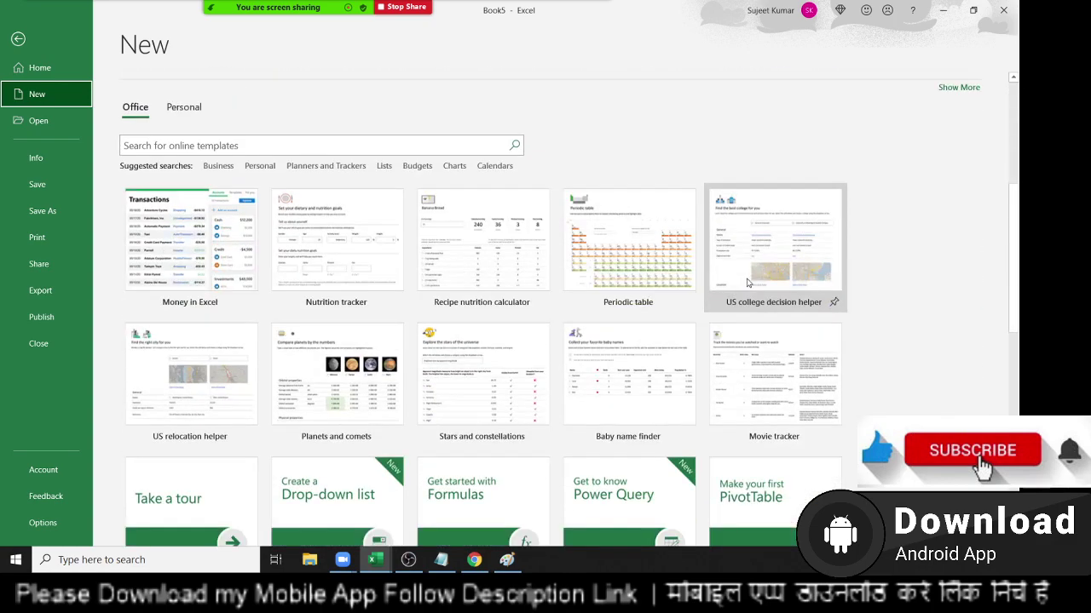
scroll(743, 303, "down", 5)
scroll(743, 303, "down", 3)
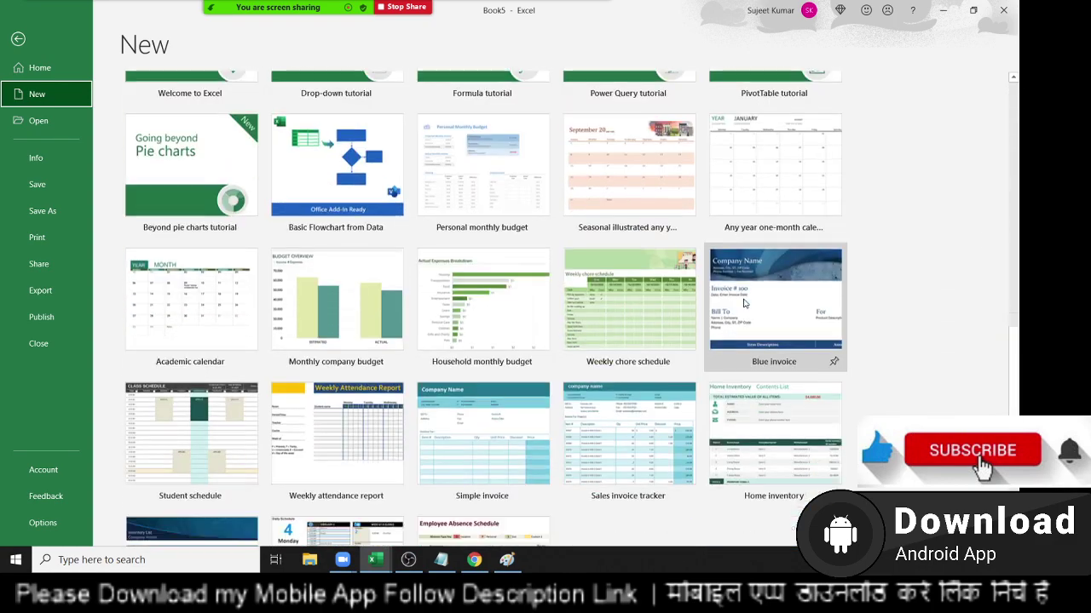
scroll(743, 303, "down", 3)
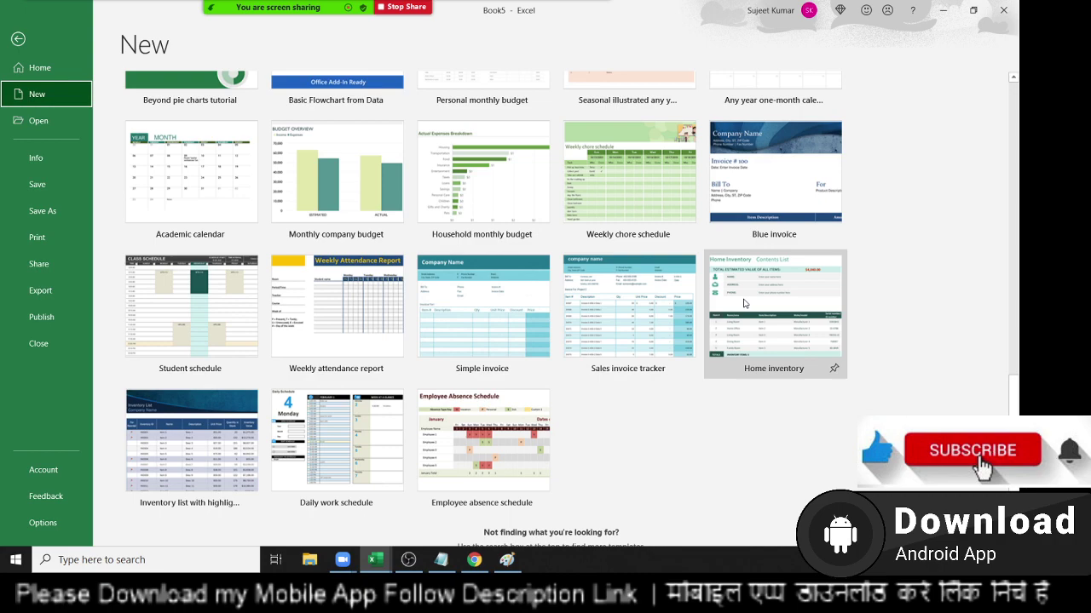
scroll(743, 303, "up", 3)
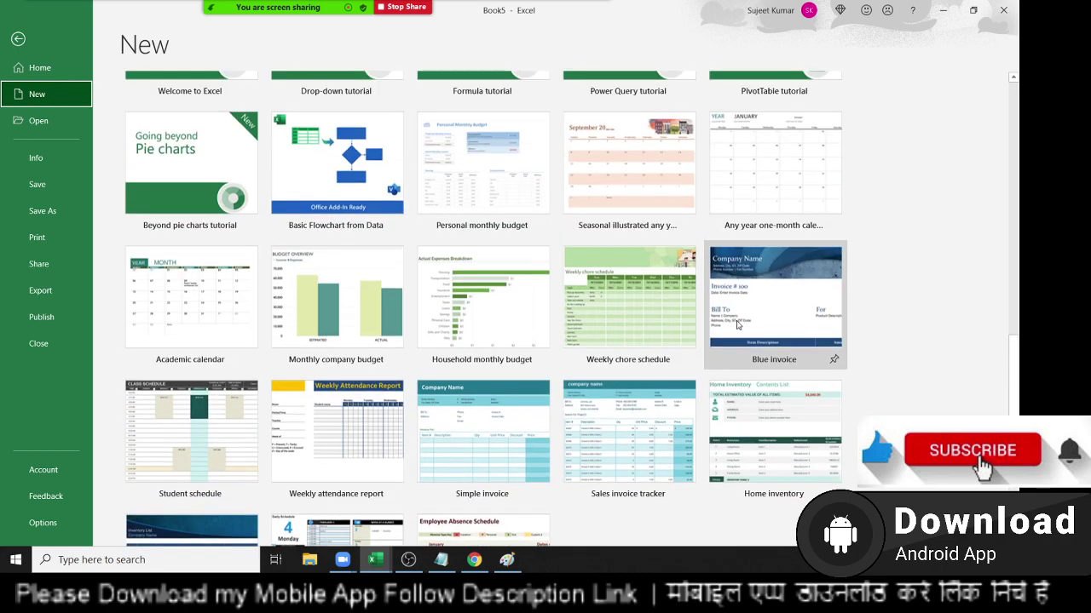
scroll(738, 324, "up", 3)
scroll(738, 325, "up", 4)
scroll(738, 325, "up", 4)
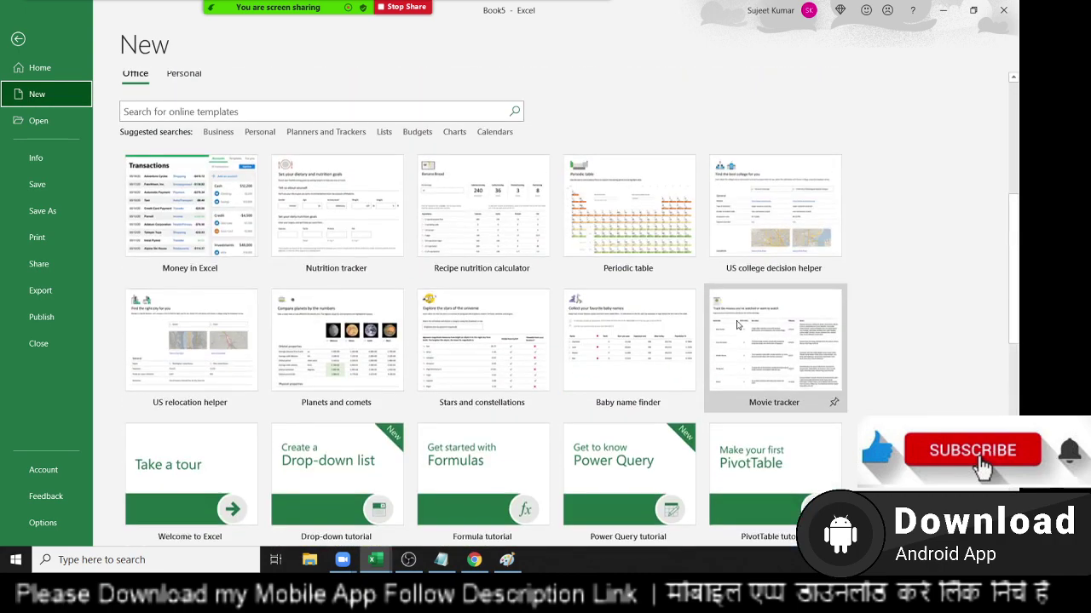
scroll(738, 324, "up", 3)
scroll(737, 320, "up", 3)
scroll(737, 318, "up", 1)
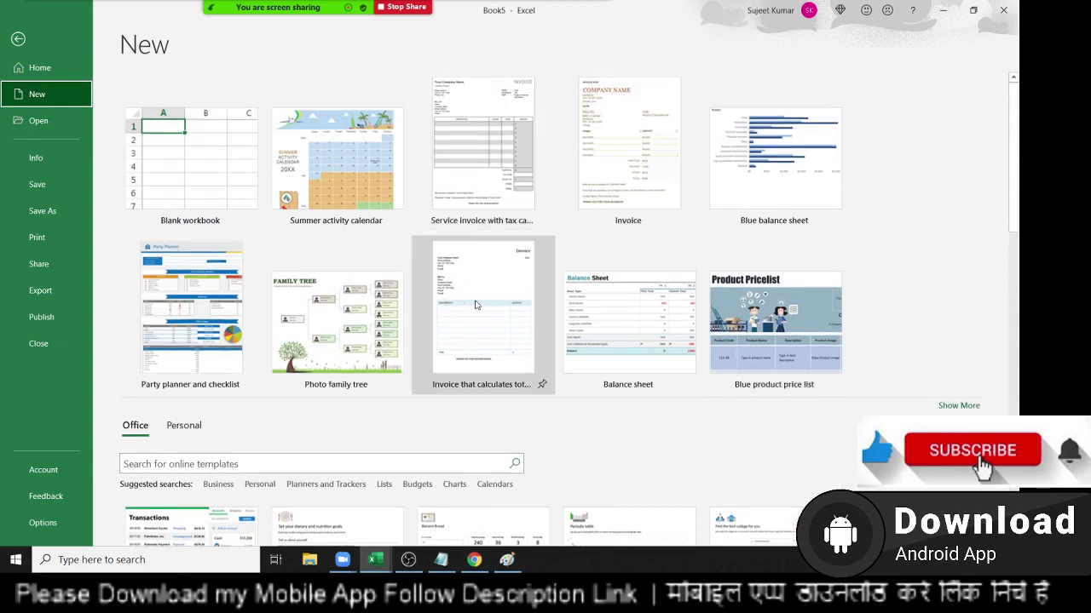
scroll(562, 352, "down", 3)
scroll(563, 352, "down", 2)
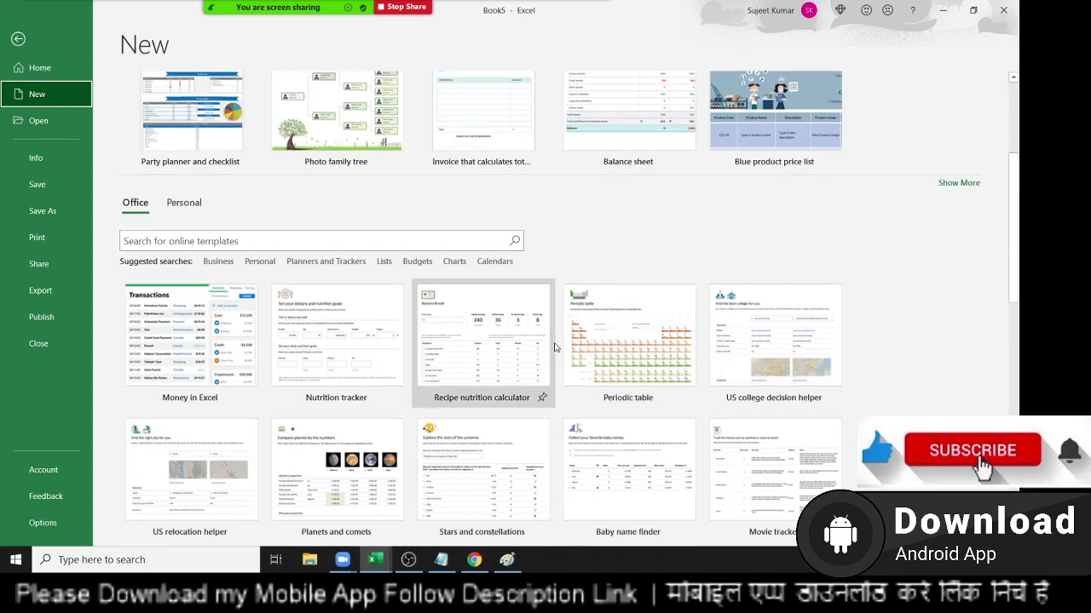
Step: Search online templates for 'project' and create a workbook from Gantt project planner
left_click(366, 242)
type("att")
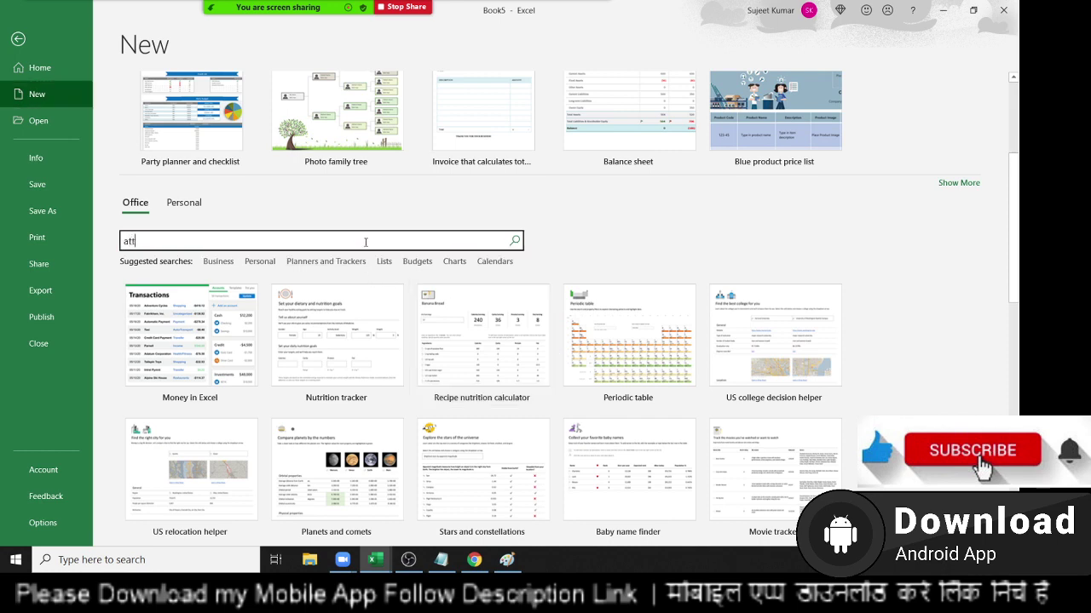
key("BackSpace")
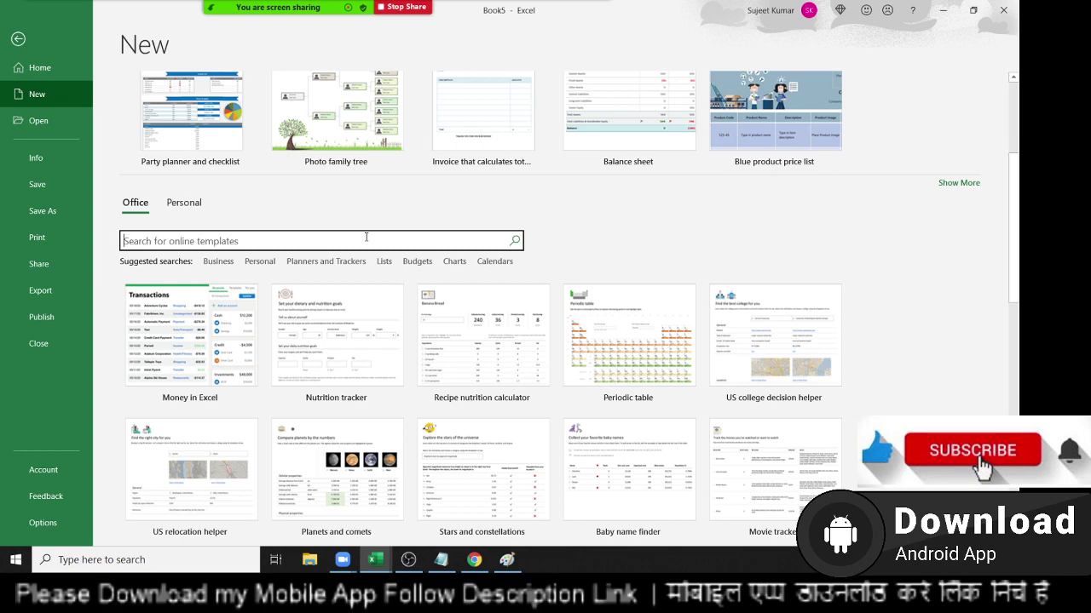
type("project")
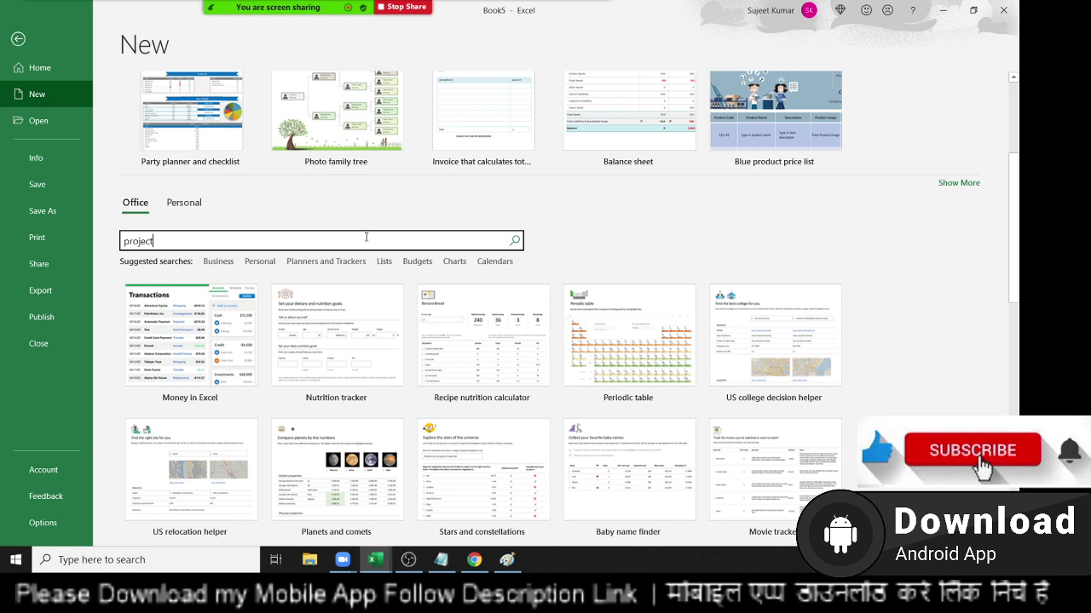
key("Return")
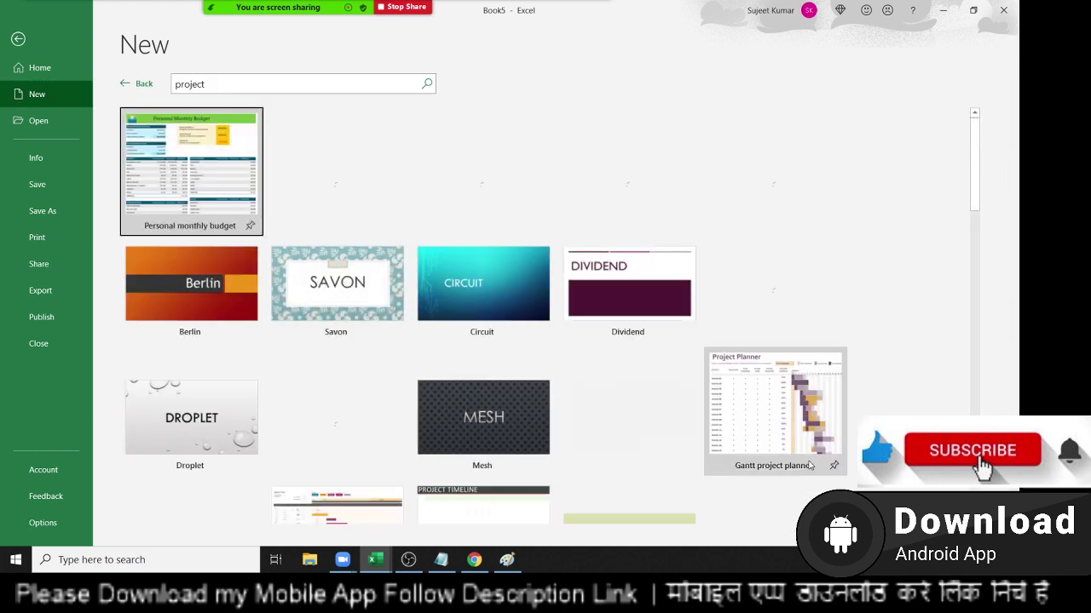
left_click(788, 420)
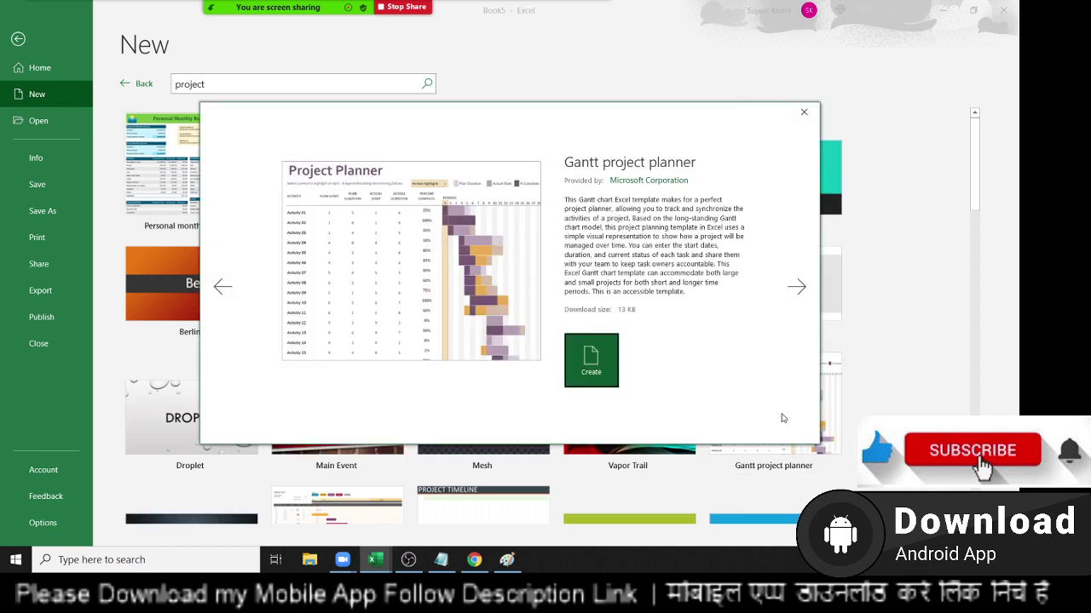
left_click(603, 373)
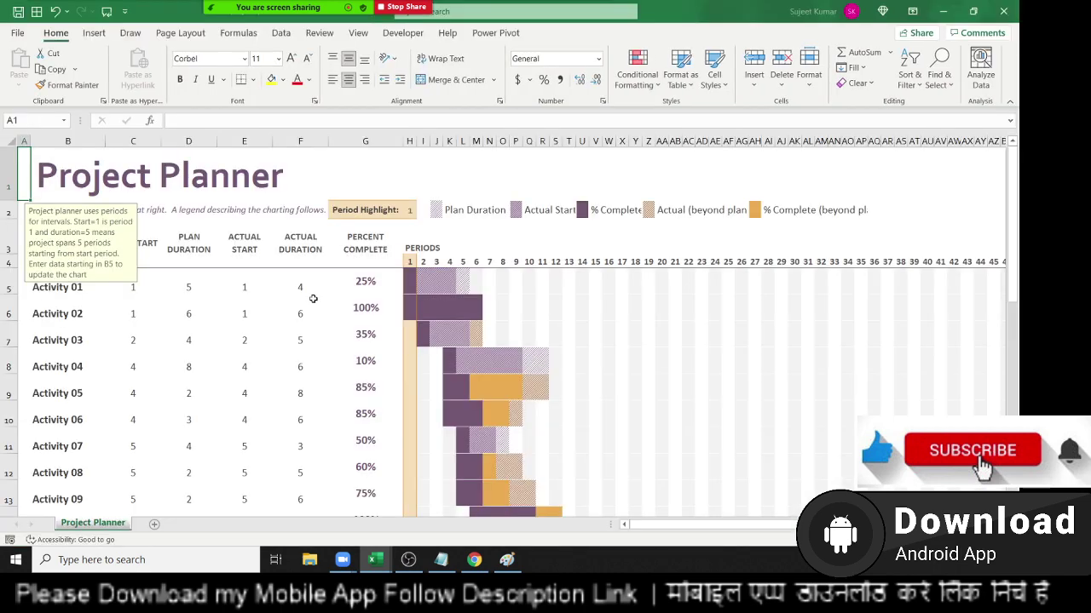
left_click(313, 303)
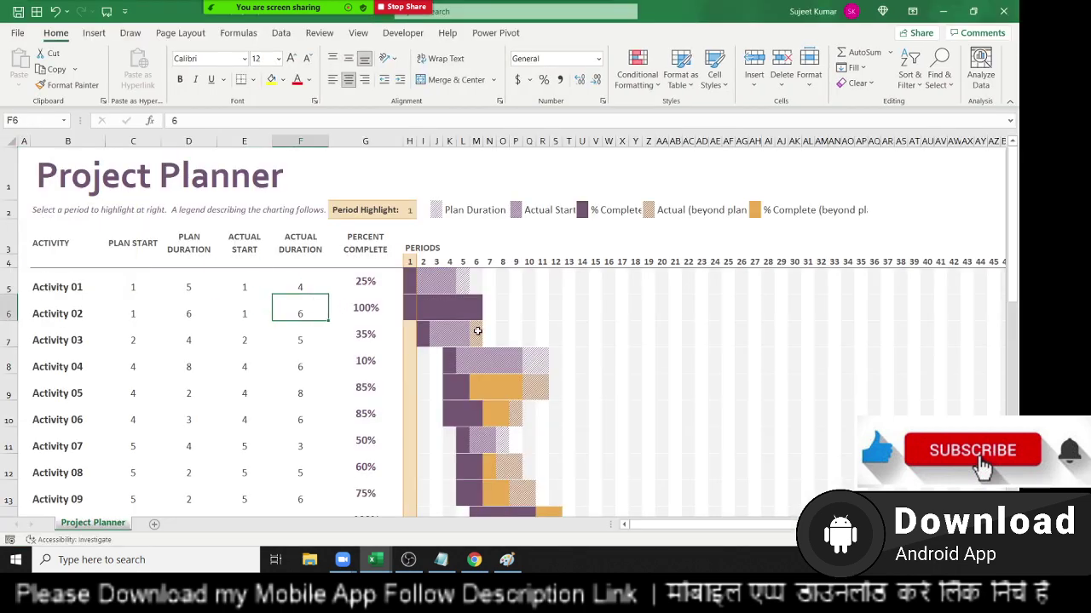
scroll(475, 331, "down", 6)
scroll(478, 335, "down", 3)
scroll(478, 335, "up", 1)
scroll(477, 333, "up", 8)
left_click(449, 287)
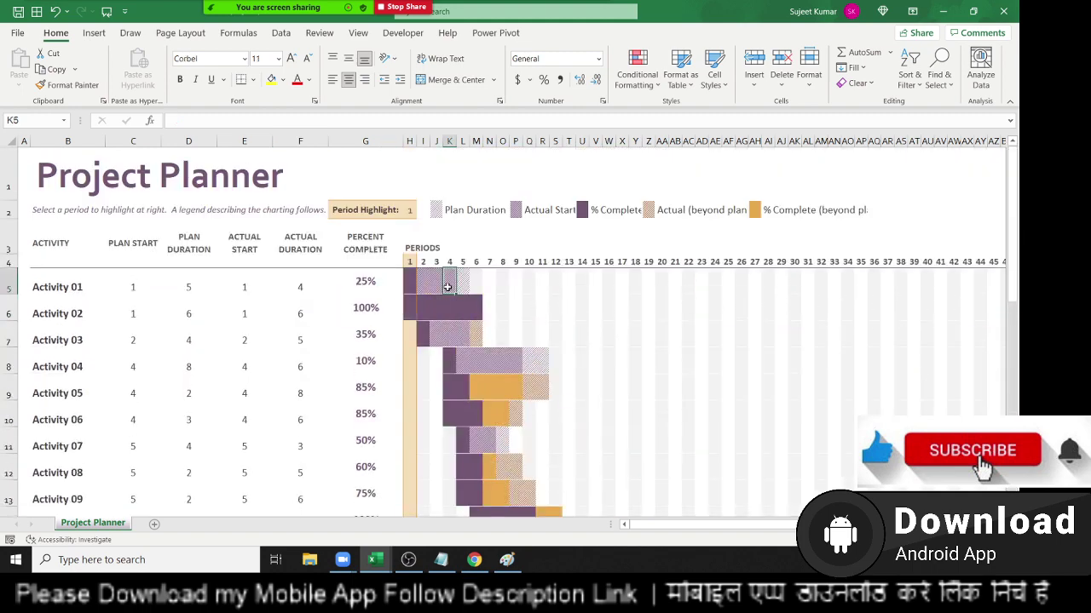
left_click(641, 59)
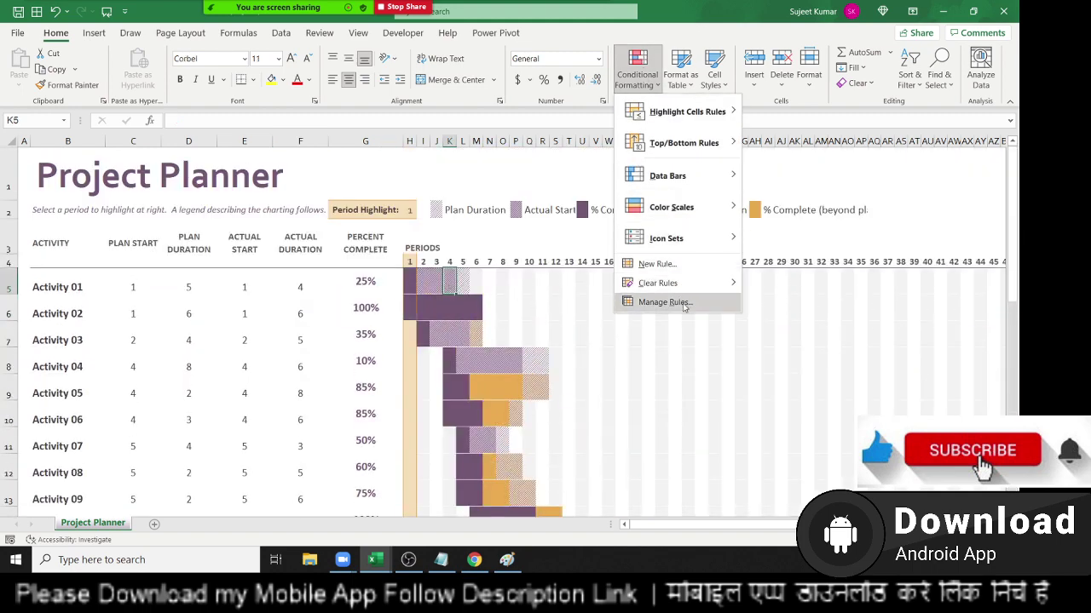
left_click(686, 304)
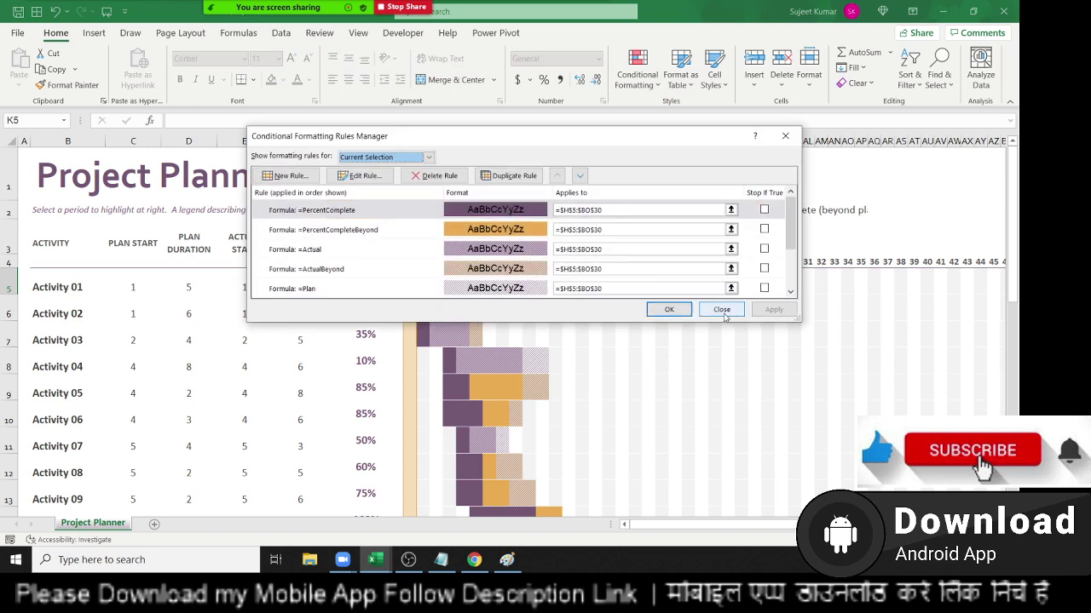
left_click(721, 310)
left_click(59, 285)
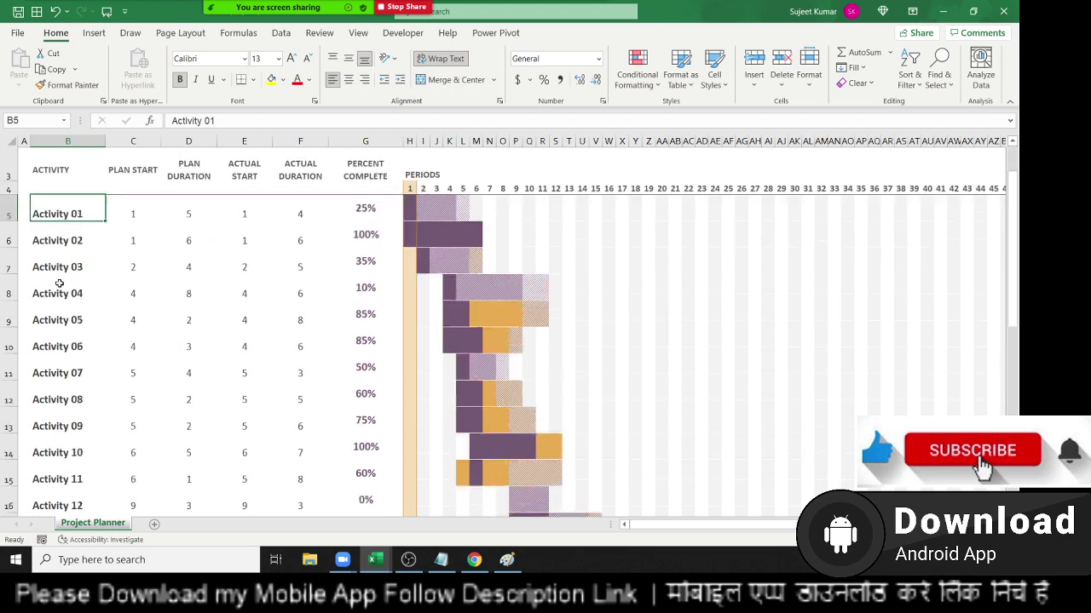
scroll(60, 289, "down", 5)
scroll(60, 289, "up", 5)
left_click(121, 253)
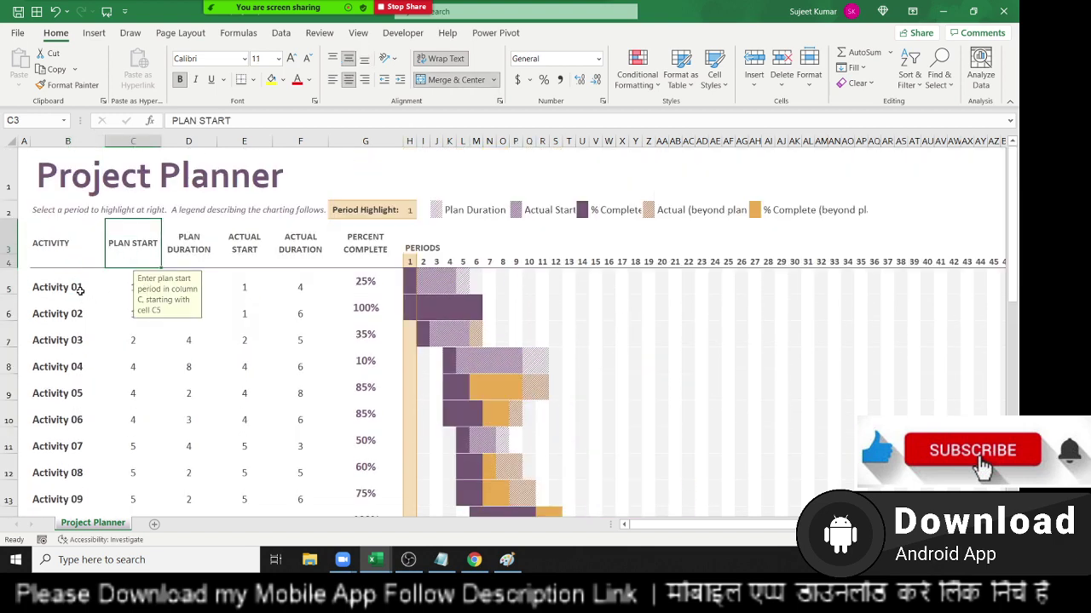
left_click(184, 243)
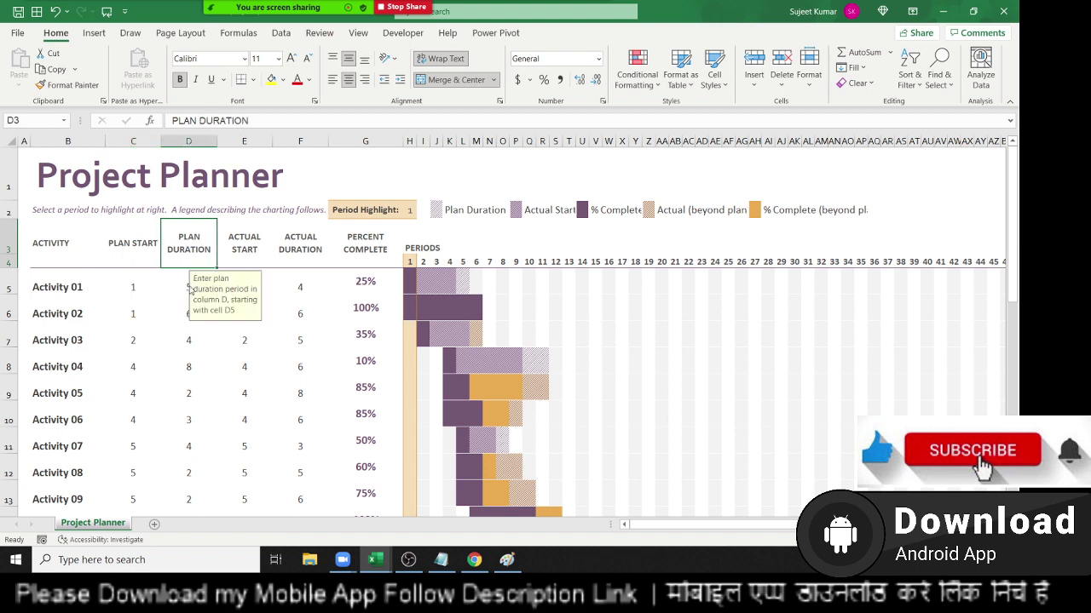
left_click(341, 261)
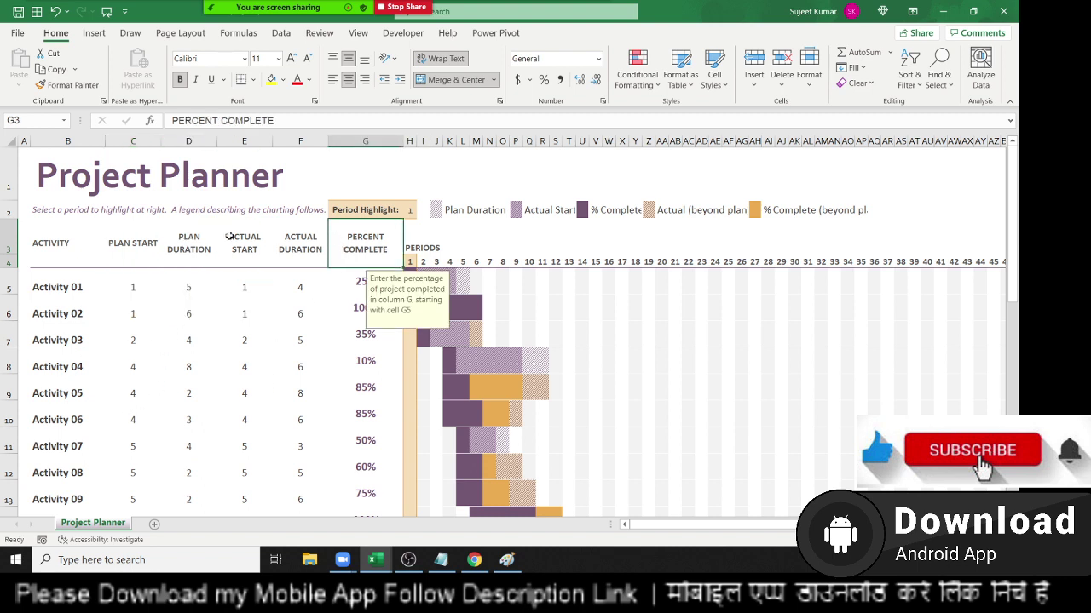
left_click(204, 245)
left_click(179, 363)
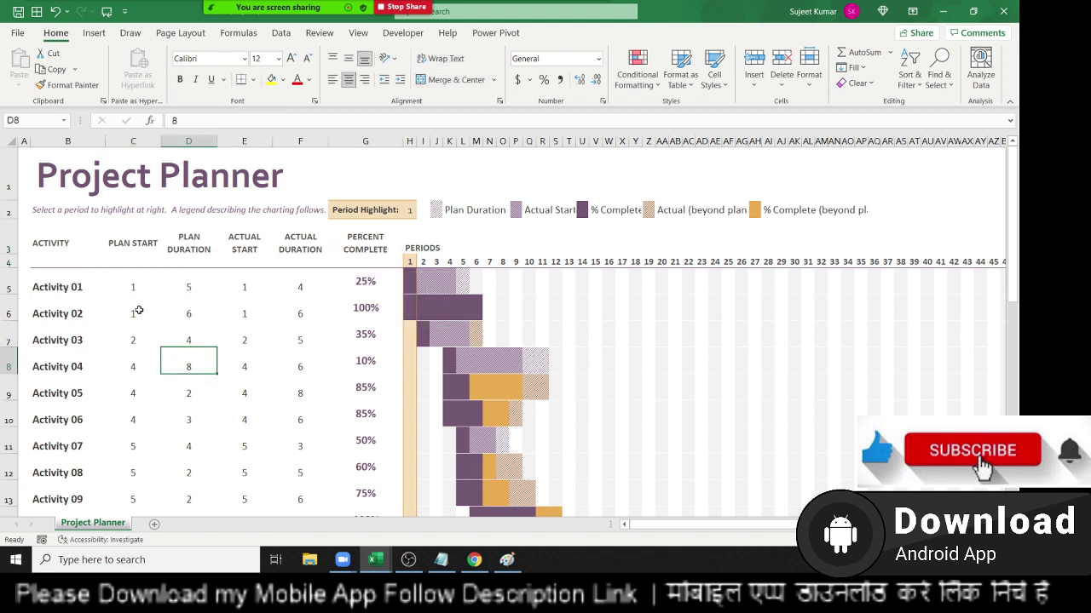
left_click(129, 286)
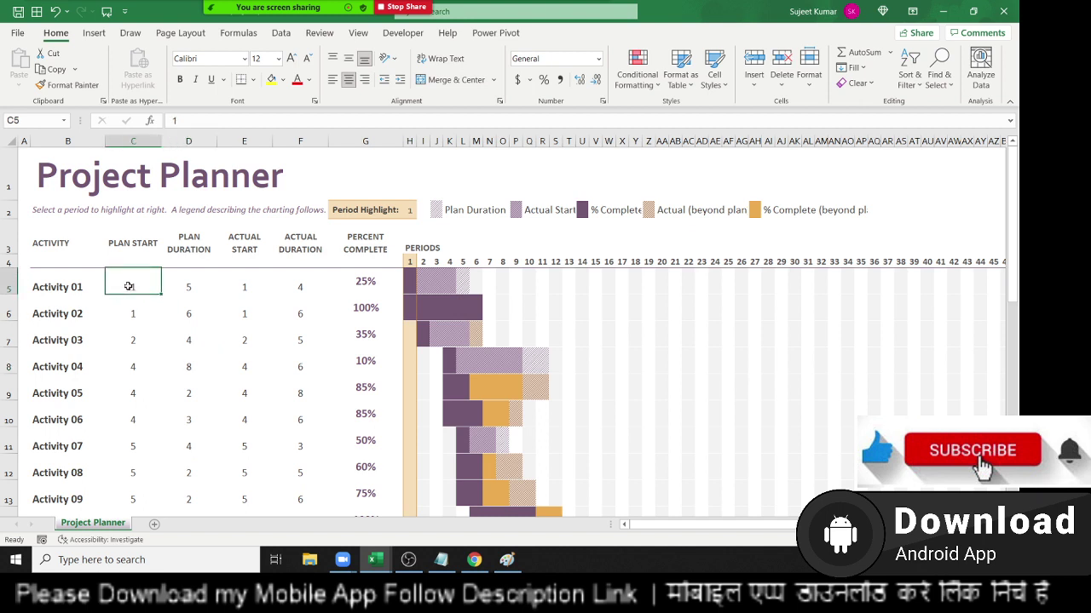
left_click(182, 283)
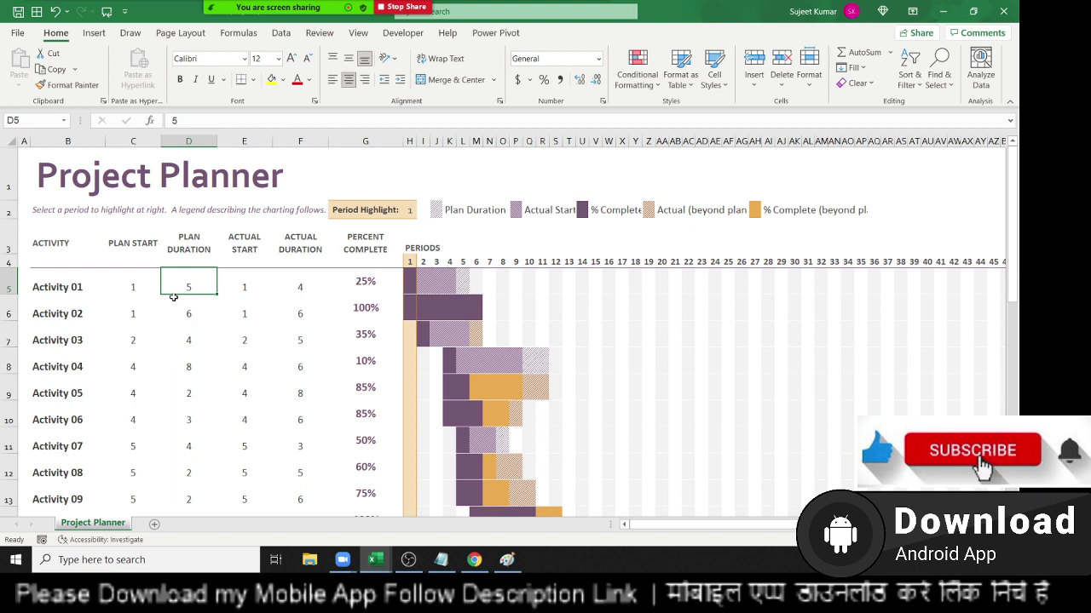
key("Left")
key("Right")
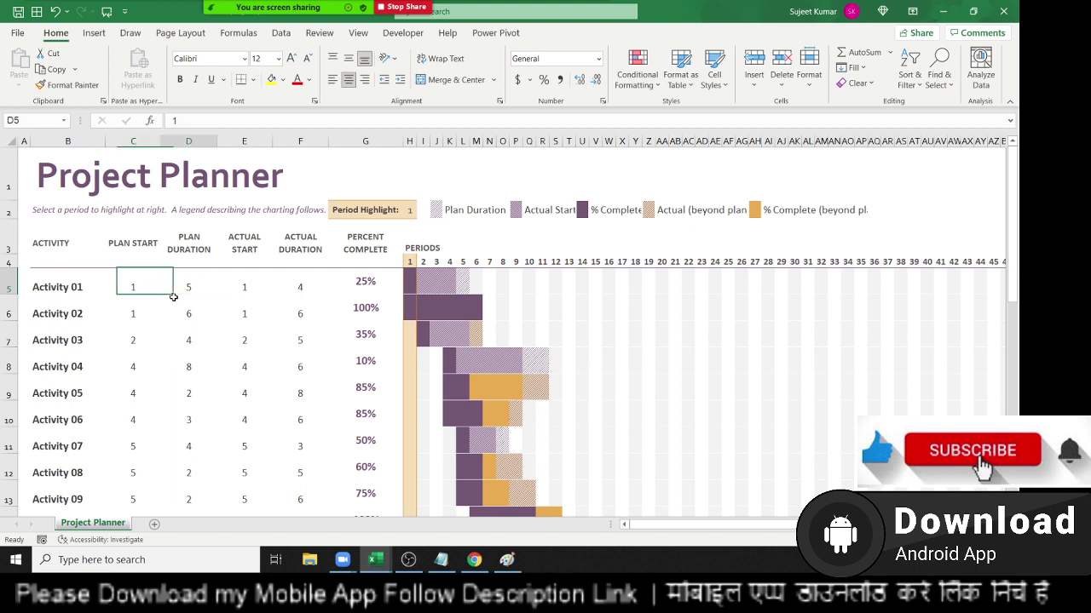
key("Right")
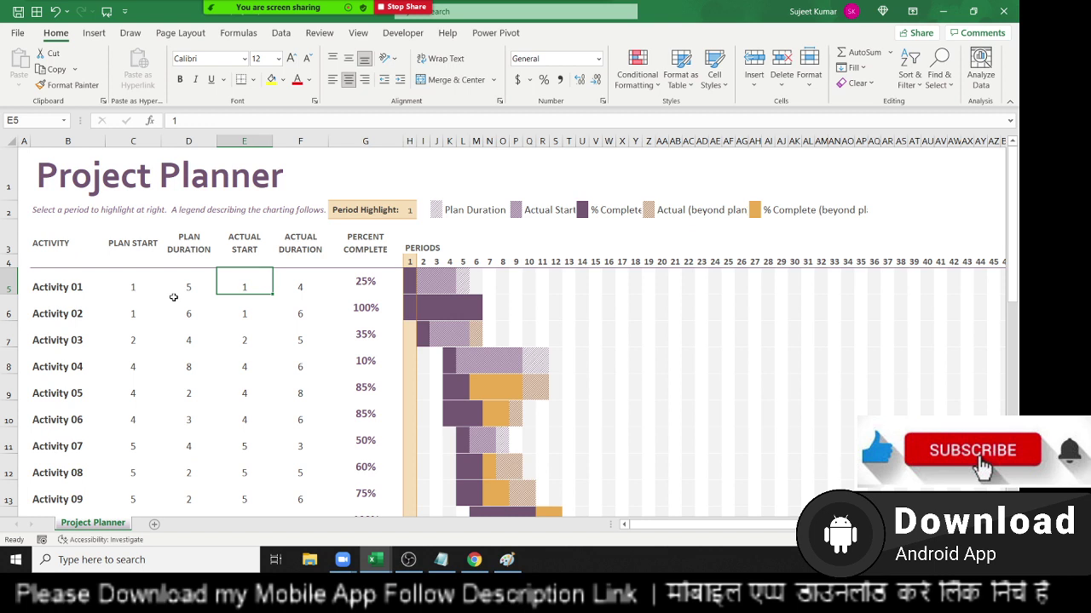
key("Right")
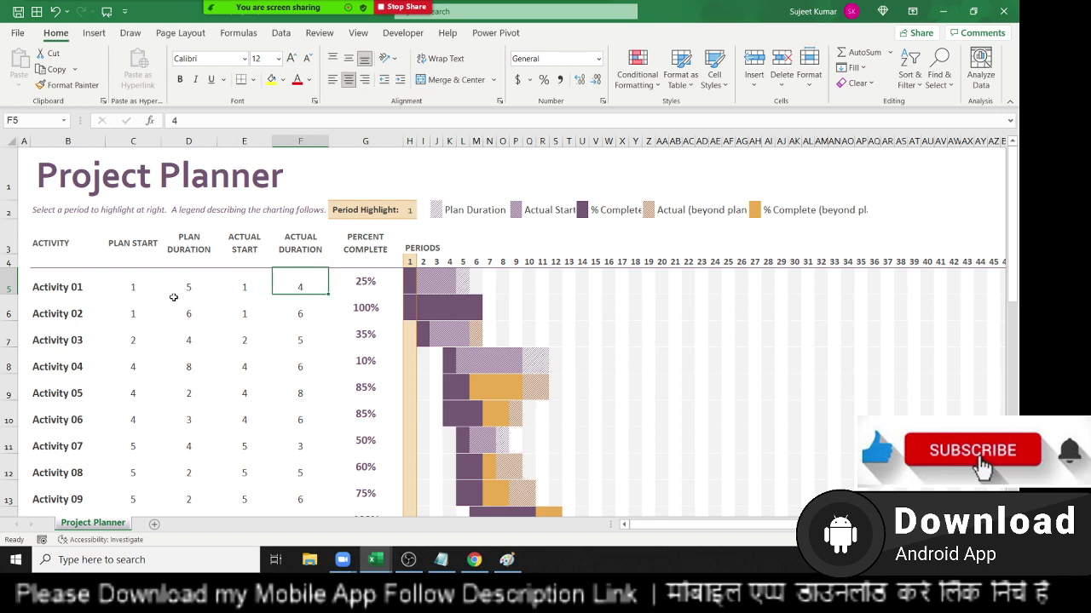
key("Right")
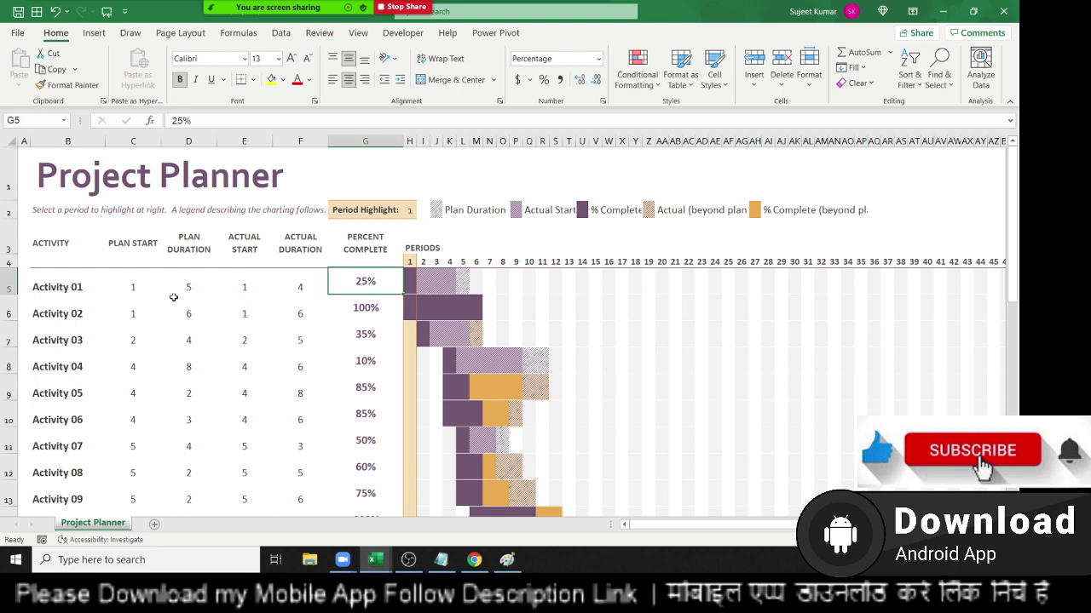
Step: Set Activity 01's percent complete, trying 40, 50 and 60 before settling on 75%
type("30")
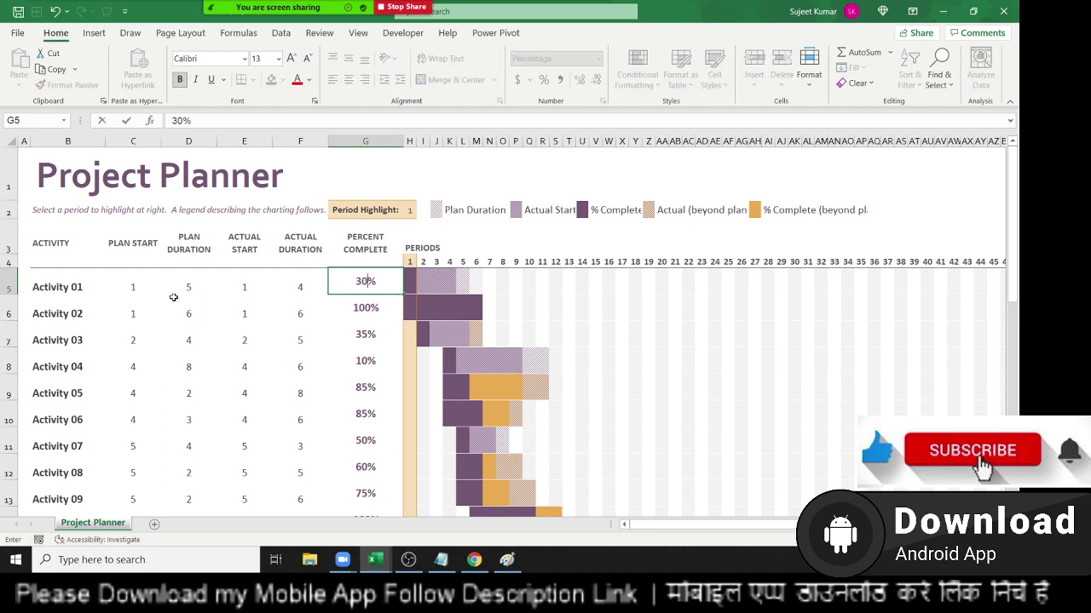
key("BackSpace")
key("BackSpace")
type("4")
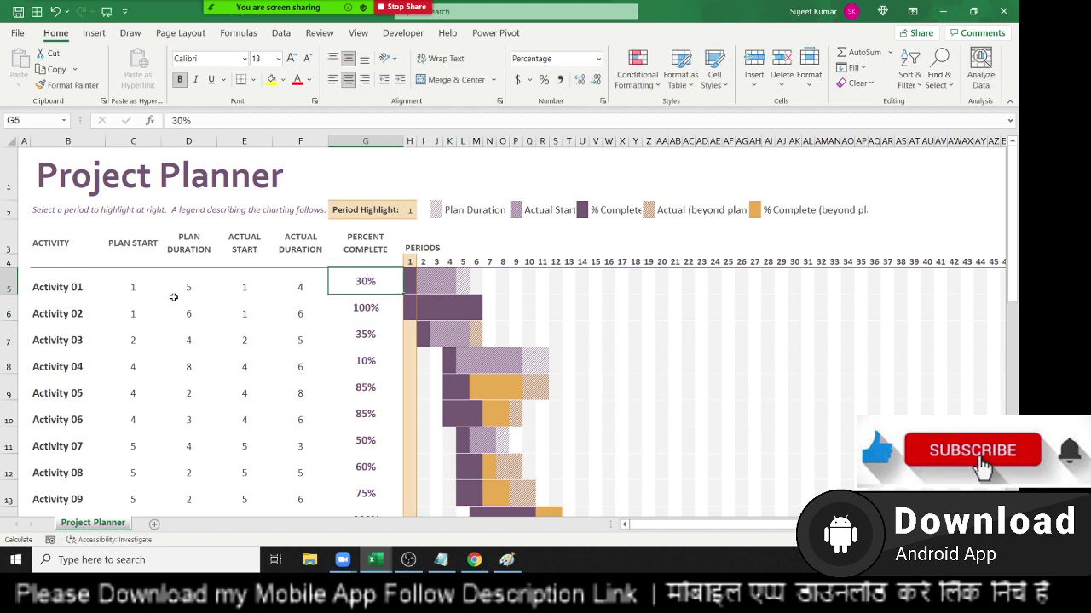
type("0")
key("ctrl+Return")
type("50")
key("Return")
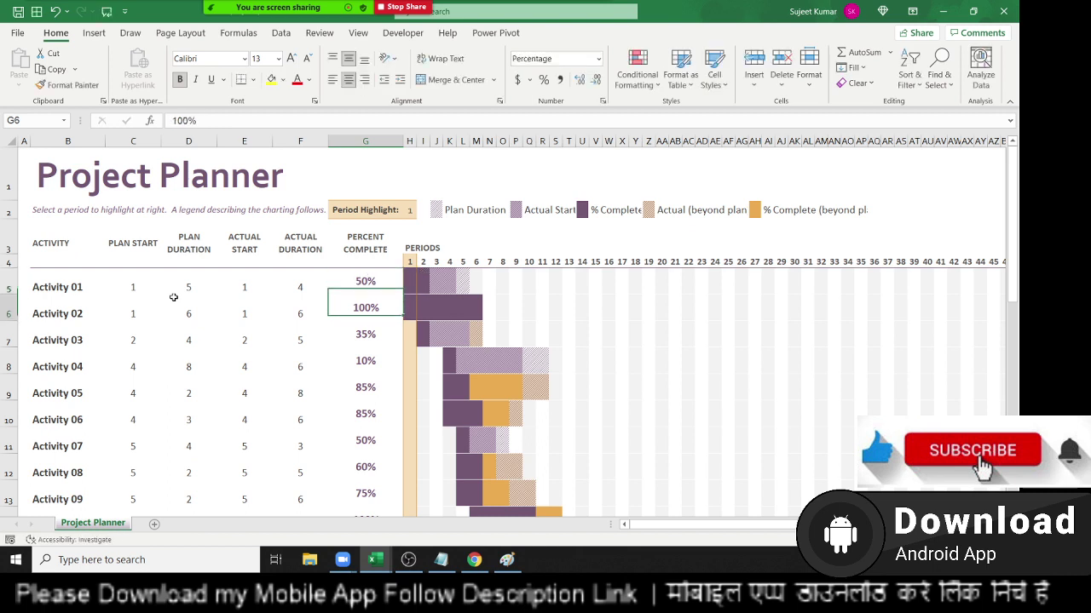
key("Up")
key("Right")
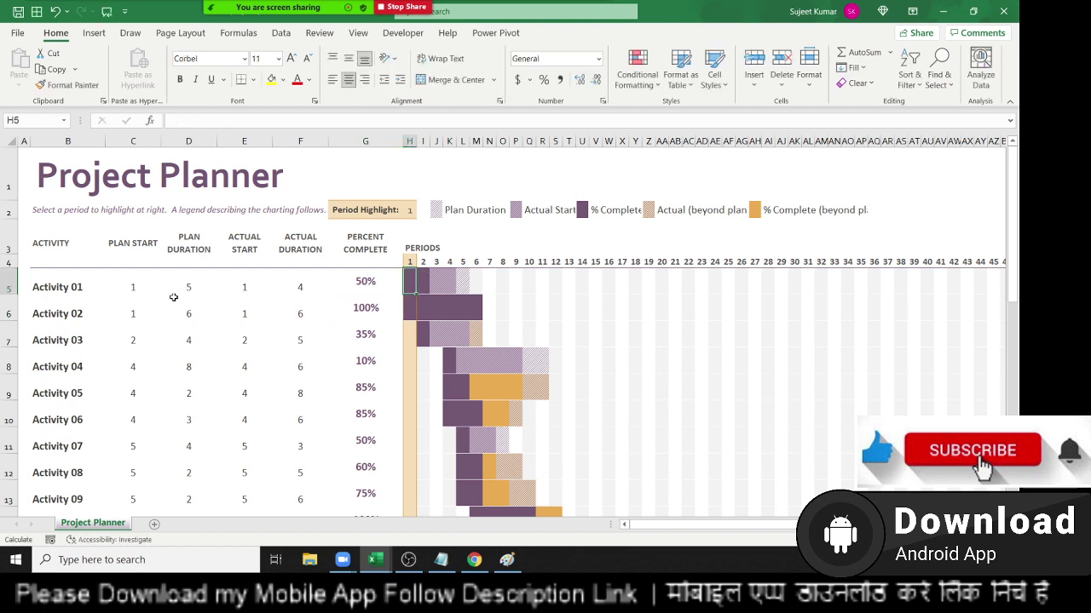
key("Right")
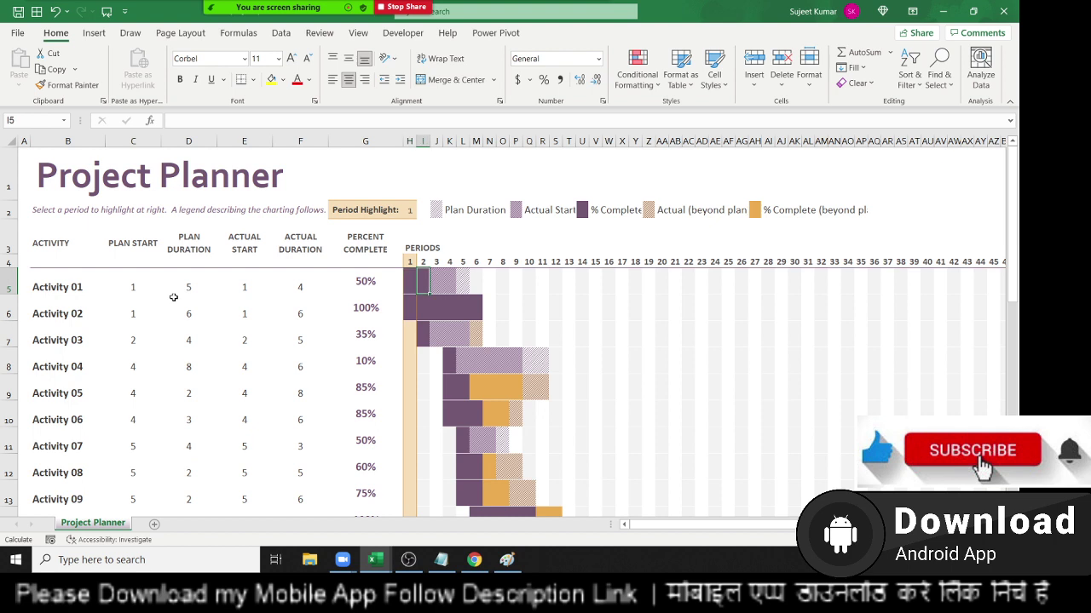
key("Left")
key("Left")
type("60")
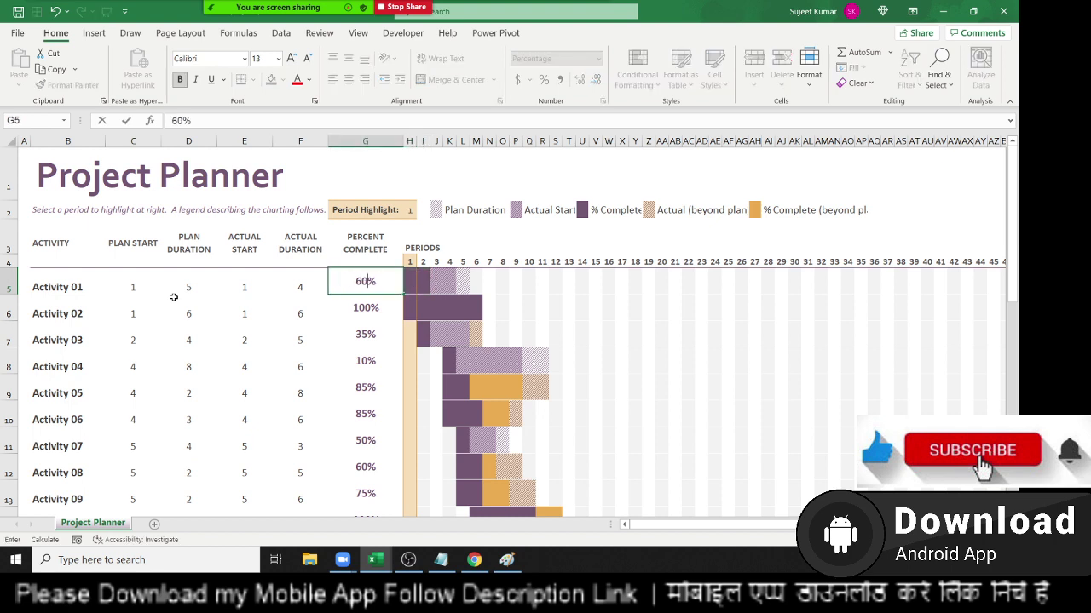
key("ctrl+Return")
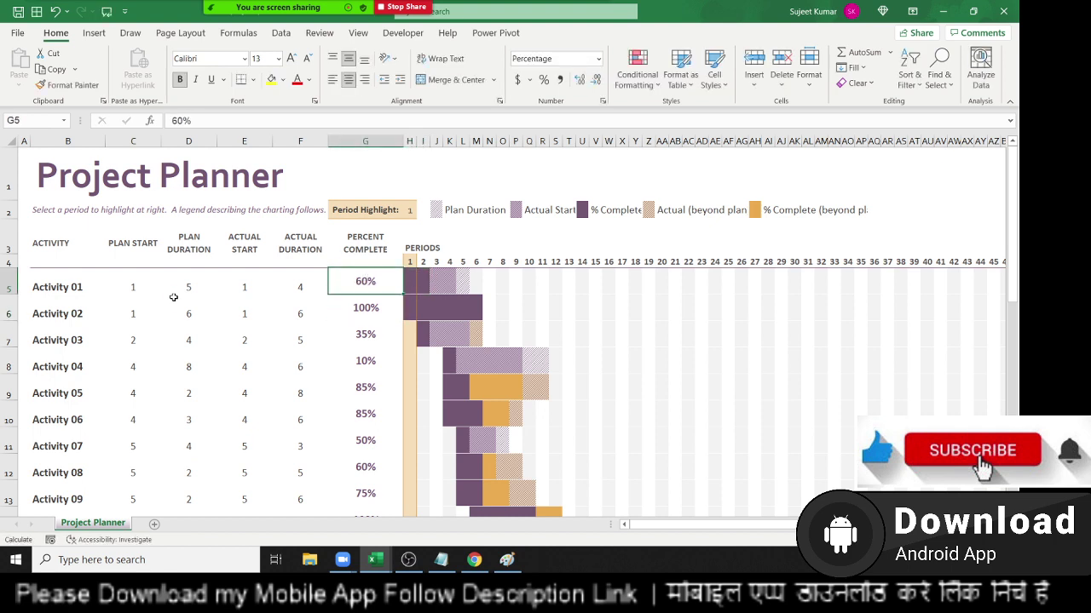
type("75")
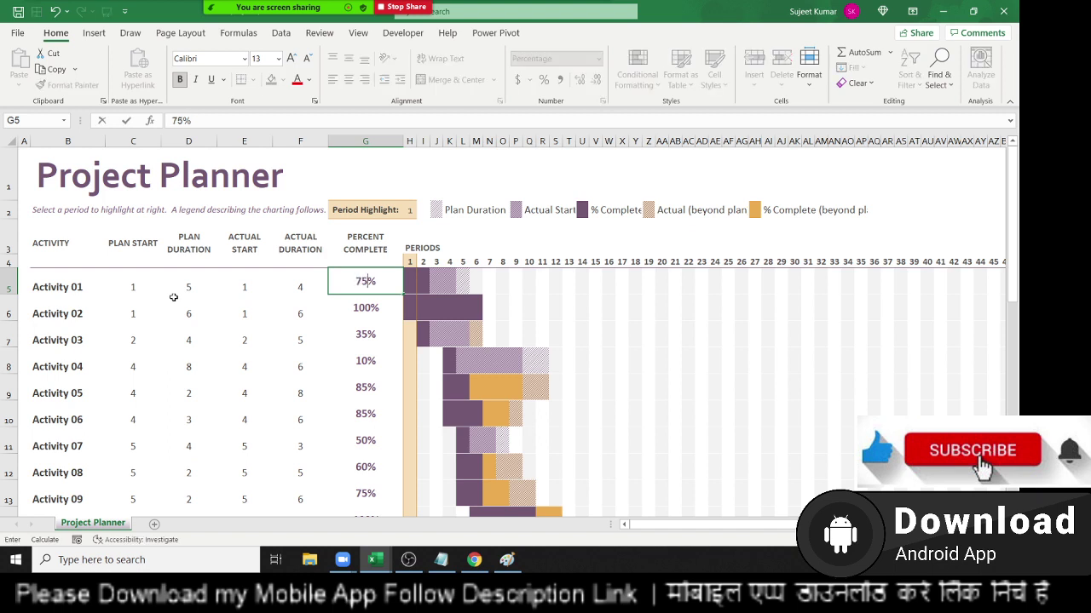
key("Return")
Step: Try an actual duration of 6 for Activity 01, then undo it back to 4
key("Up")
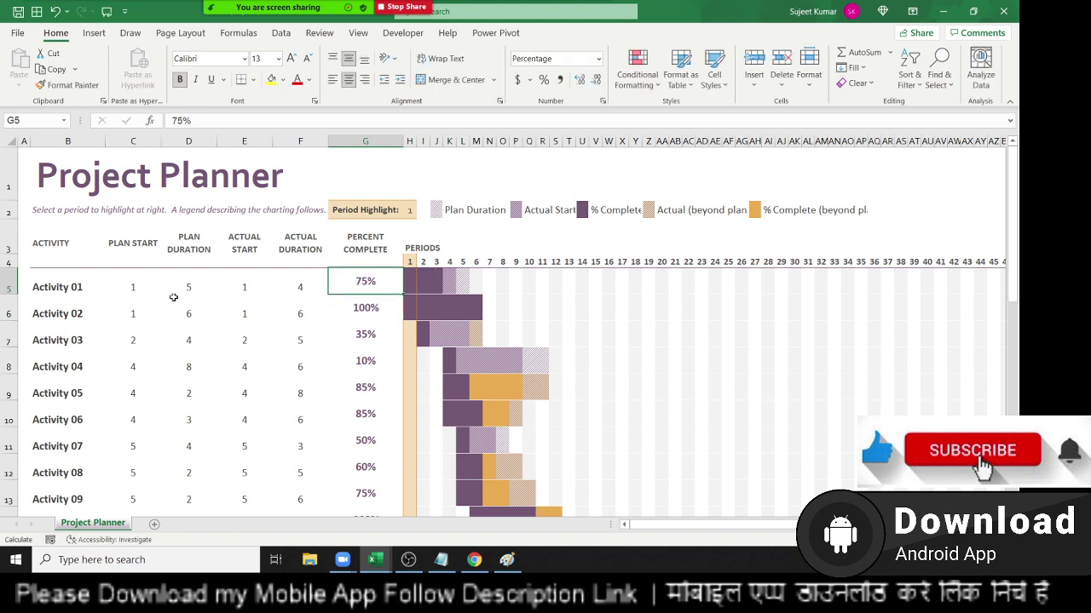
key("Left")
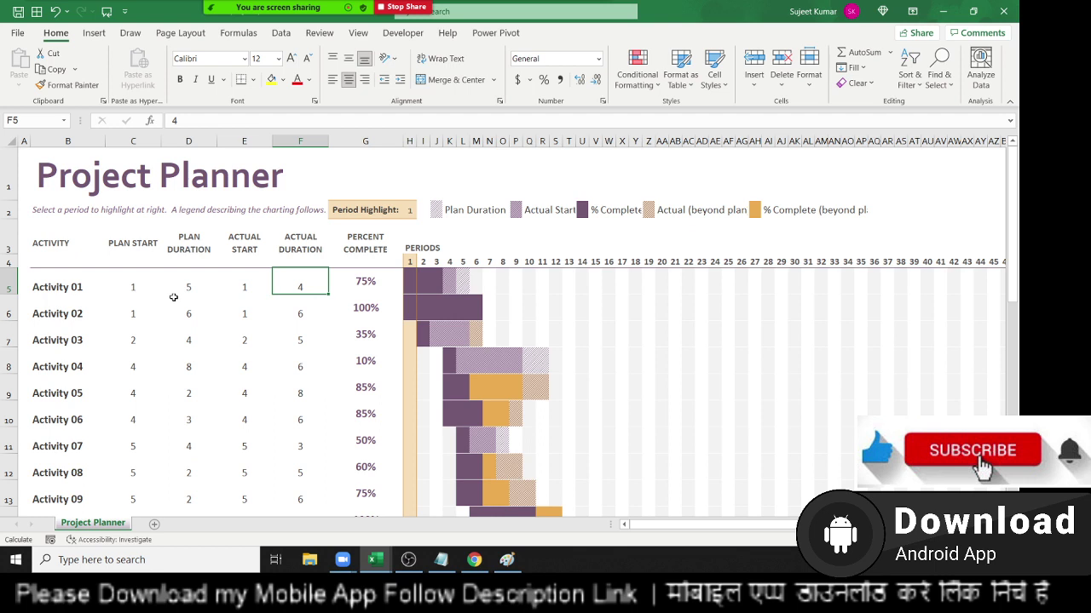
key("Right")
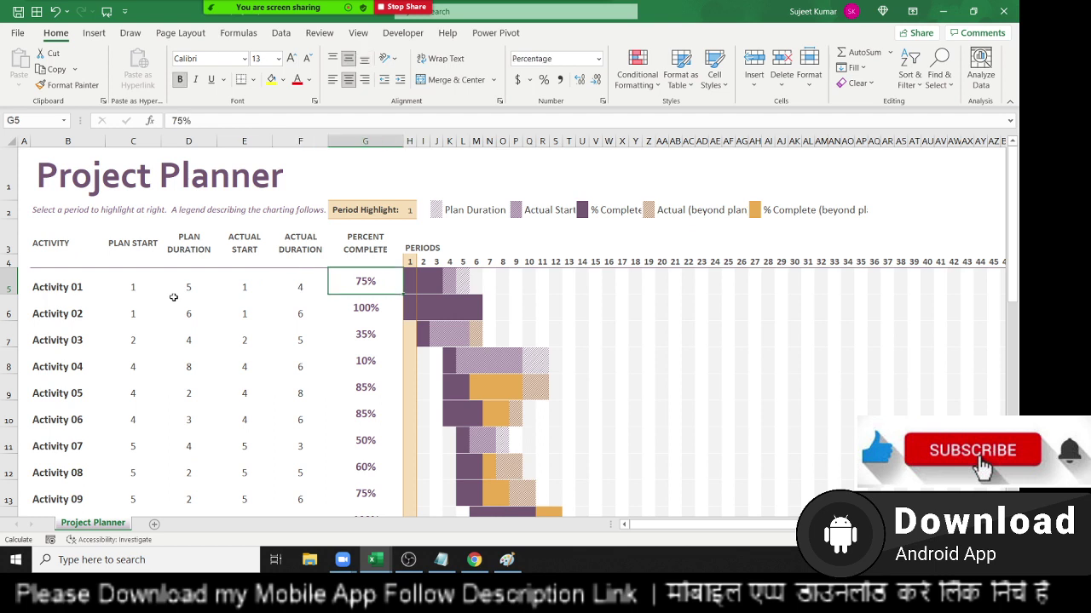
key("Left")
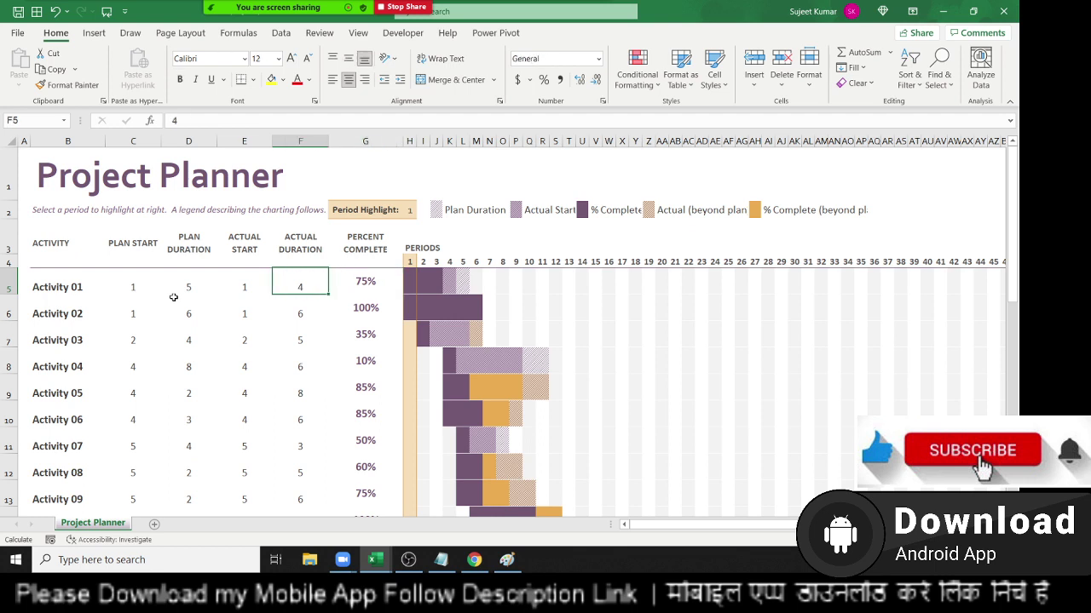
type("6")
key("Right")
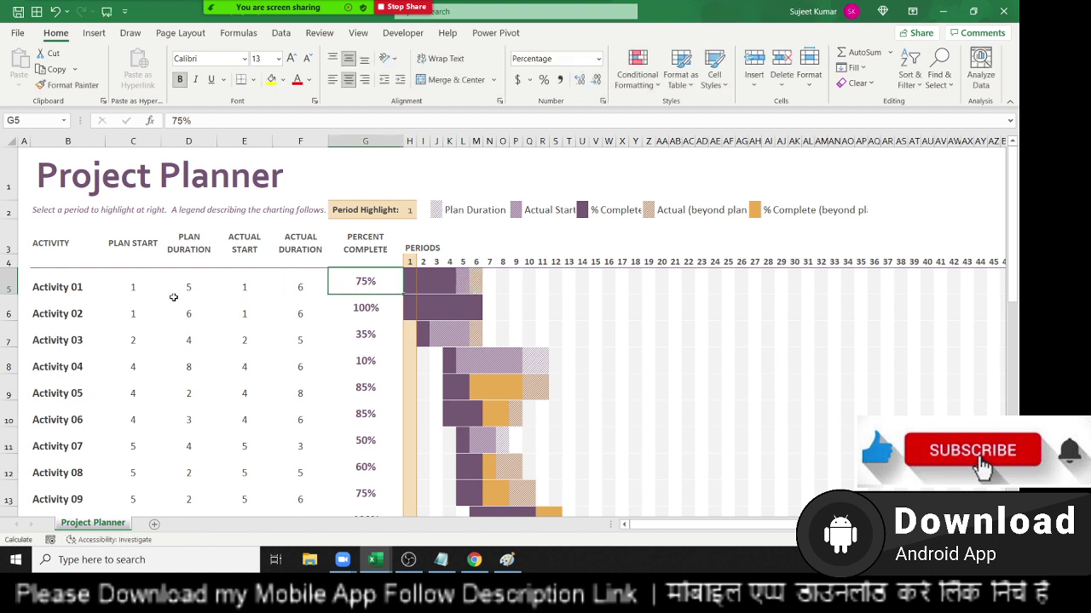
key("Right")
key("Right")
key("Right")
key("Right")
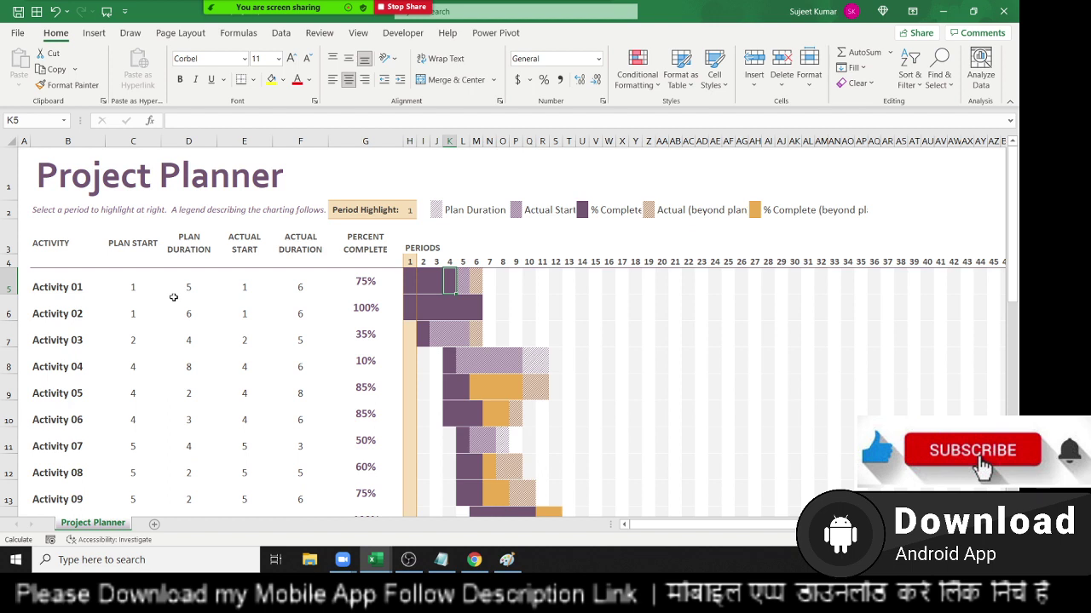
key("ctrl+z")
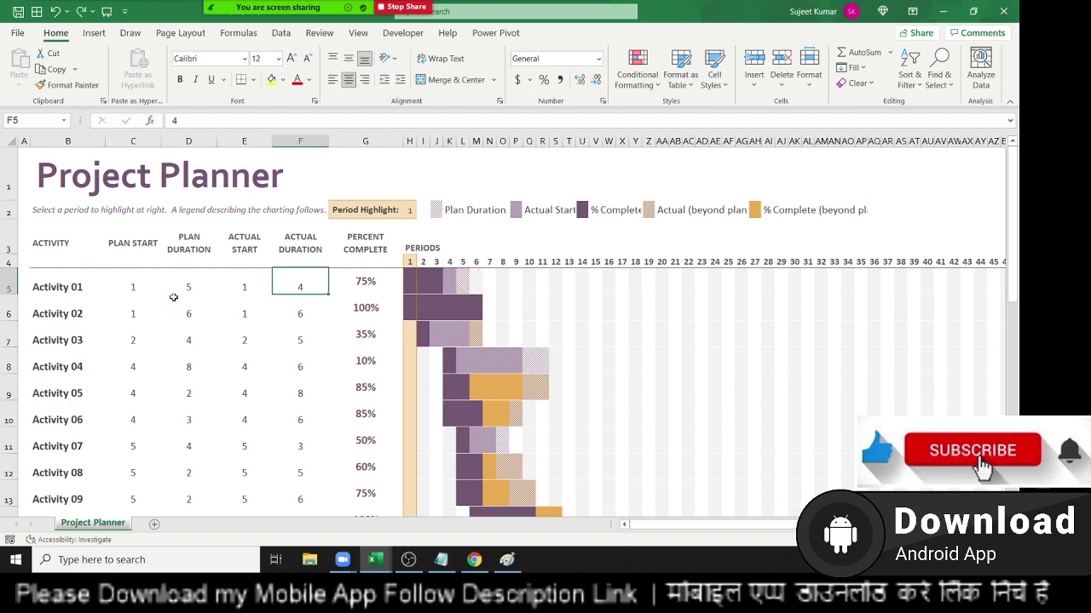
key("Right")
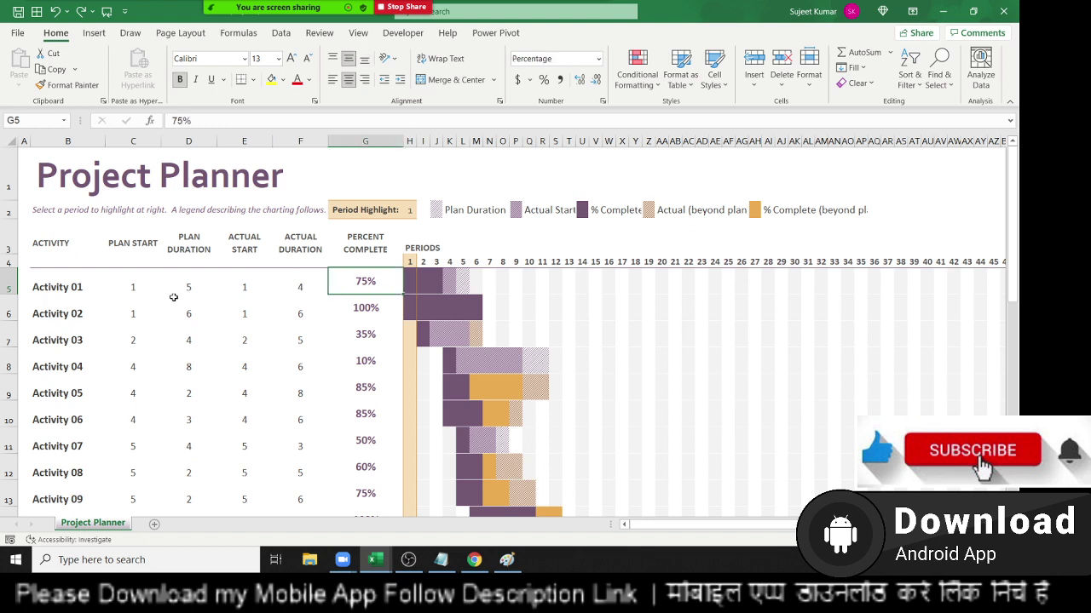
key("Right")
key("Right")
key("Right")
key("Right")
key("Right")
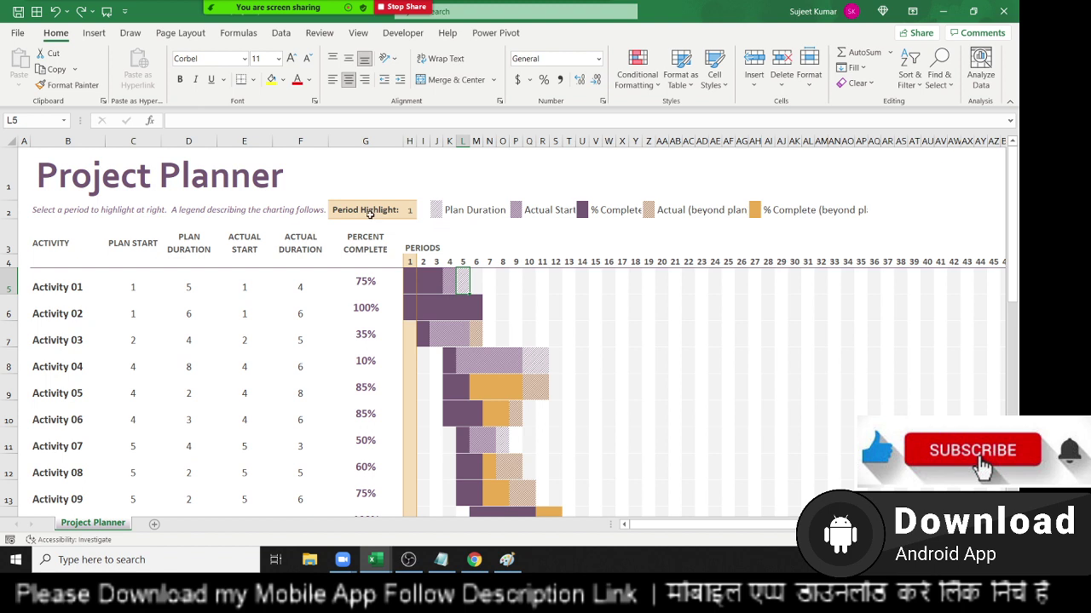
left_click(409, 211)
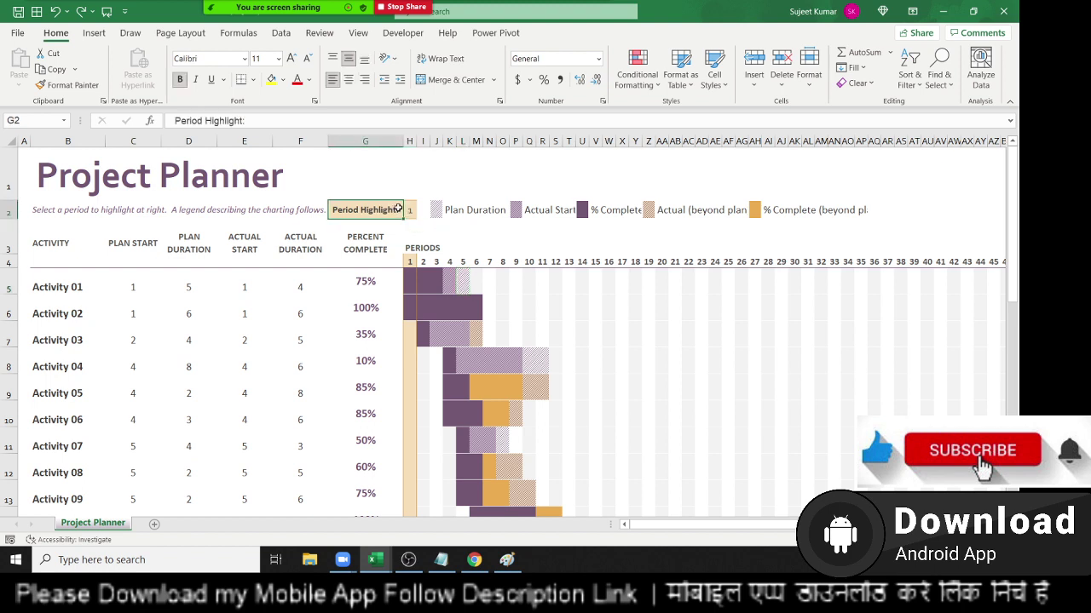
left_click(294, 385)
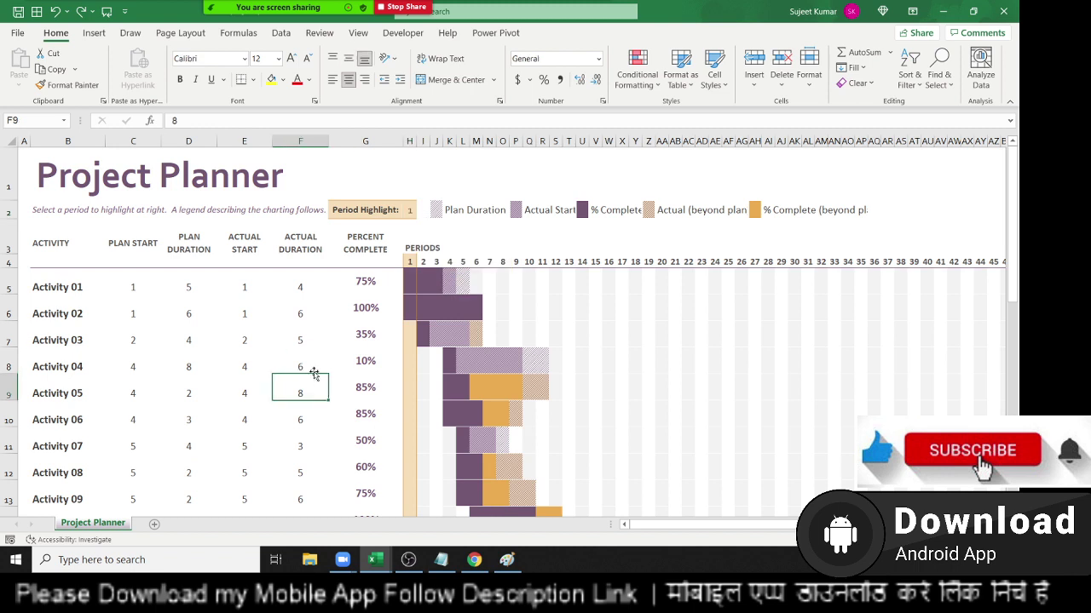
left_click(410, 210)
type("3")
key("Return")
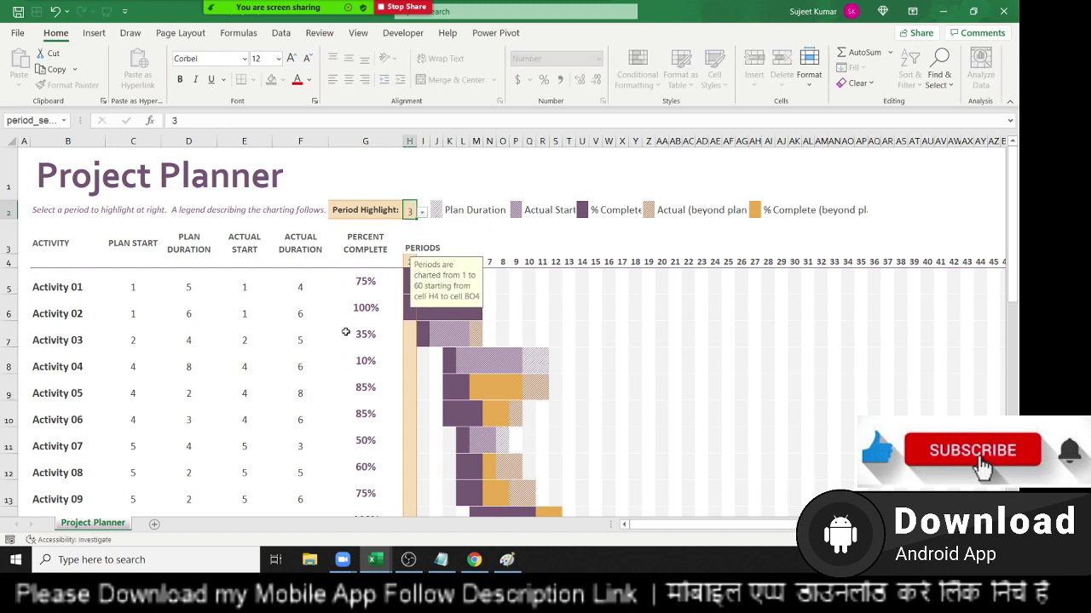
left_click(289, 356)
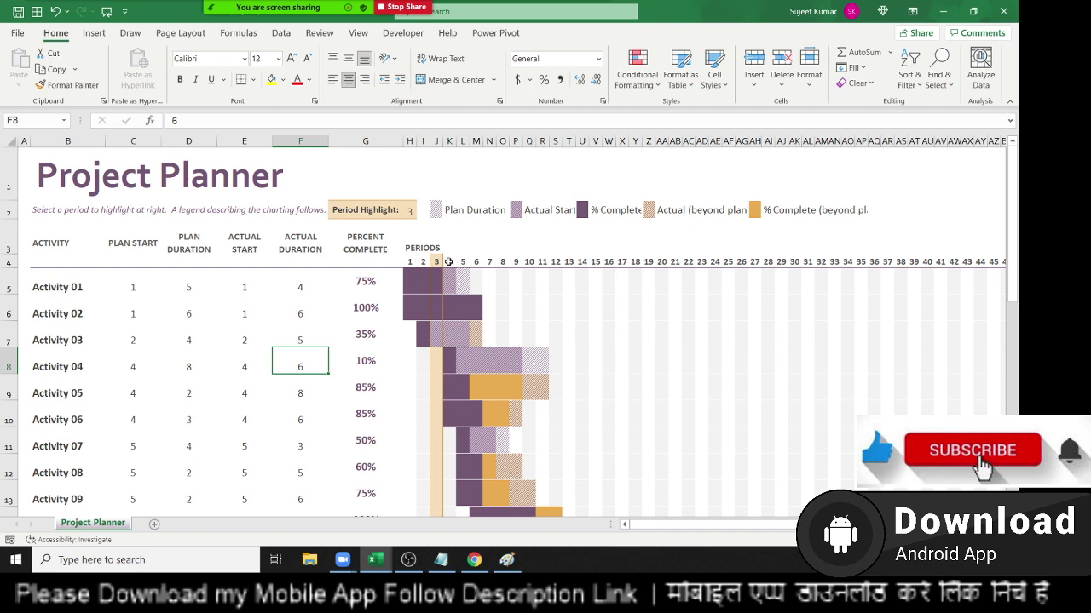
left_click(410, 210)
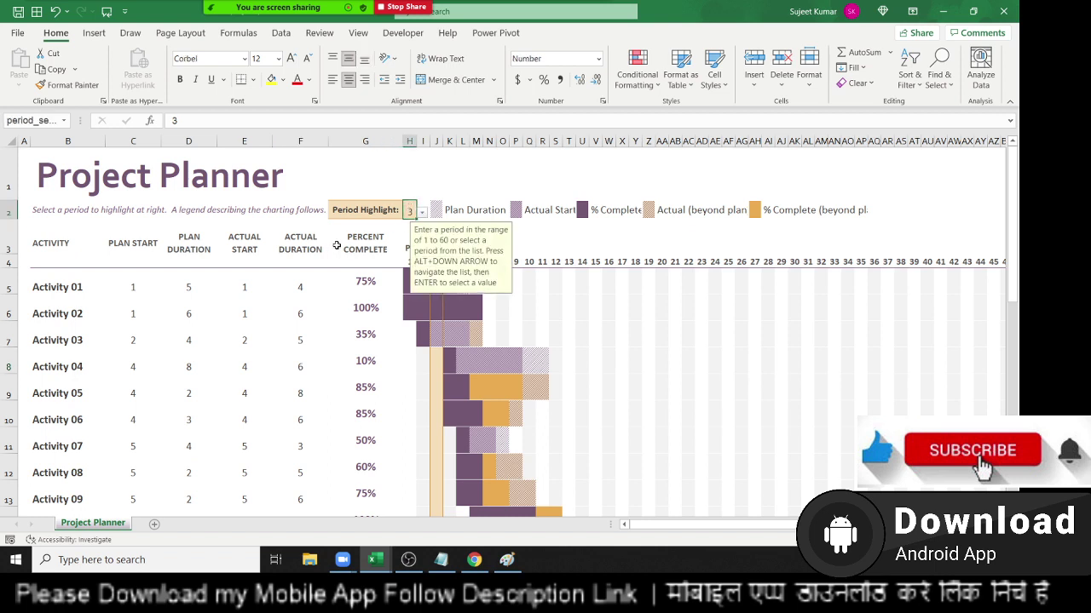
type("9")
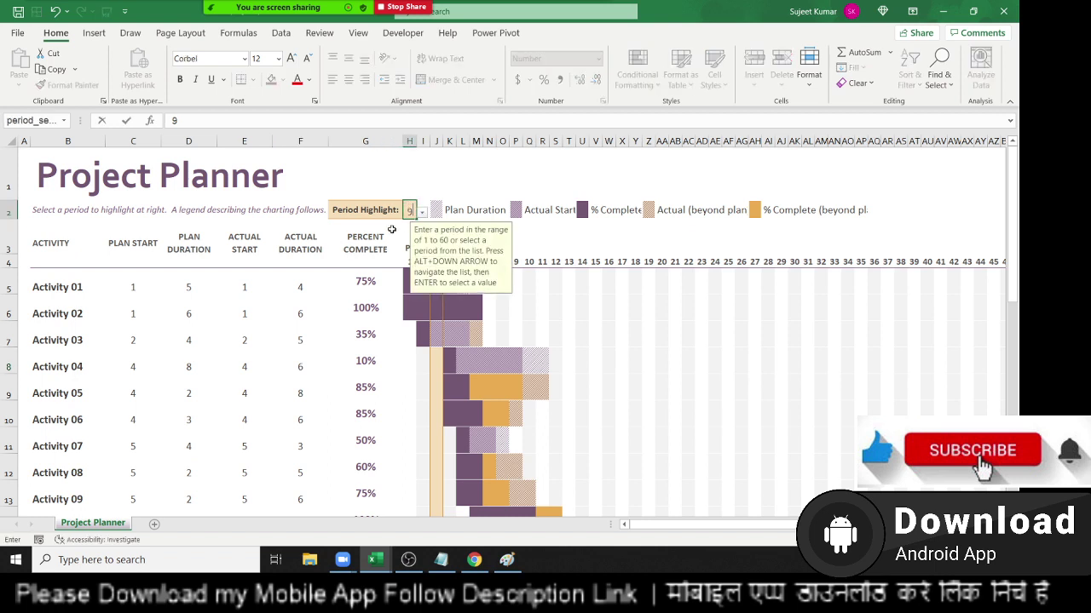
key("Return")
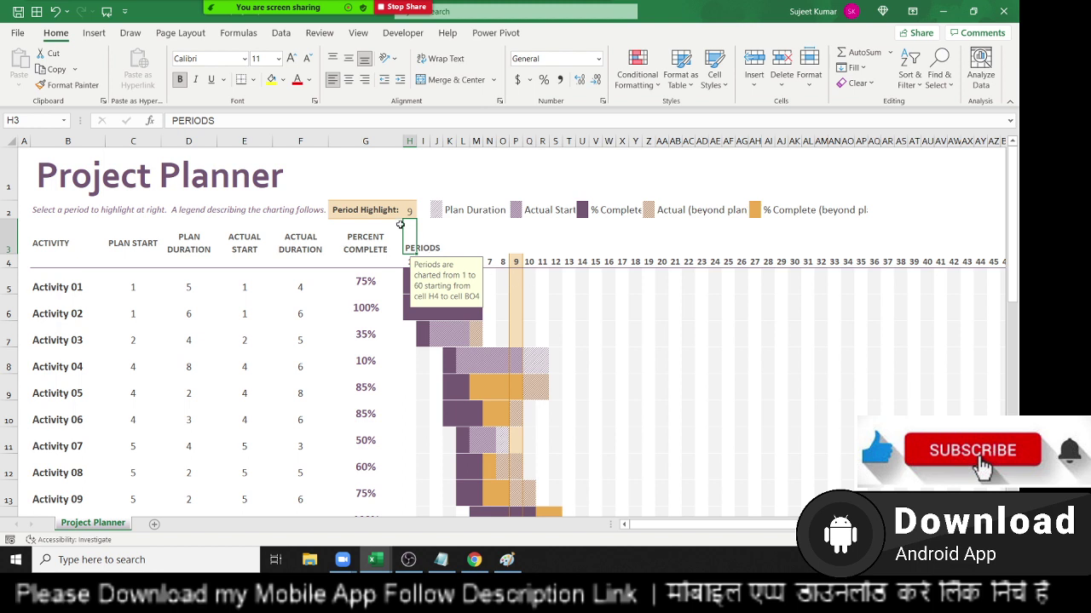
left_click(407, 209)
type("24")
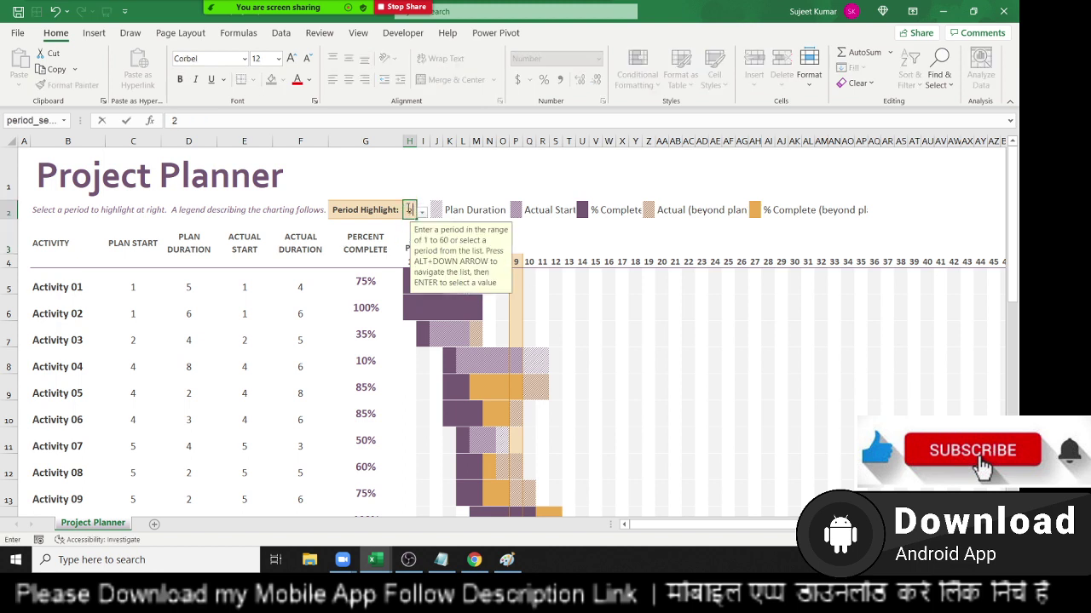
key("Return")
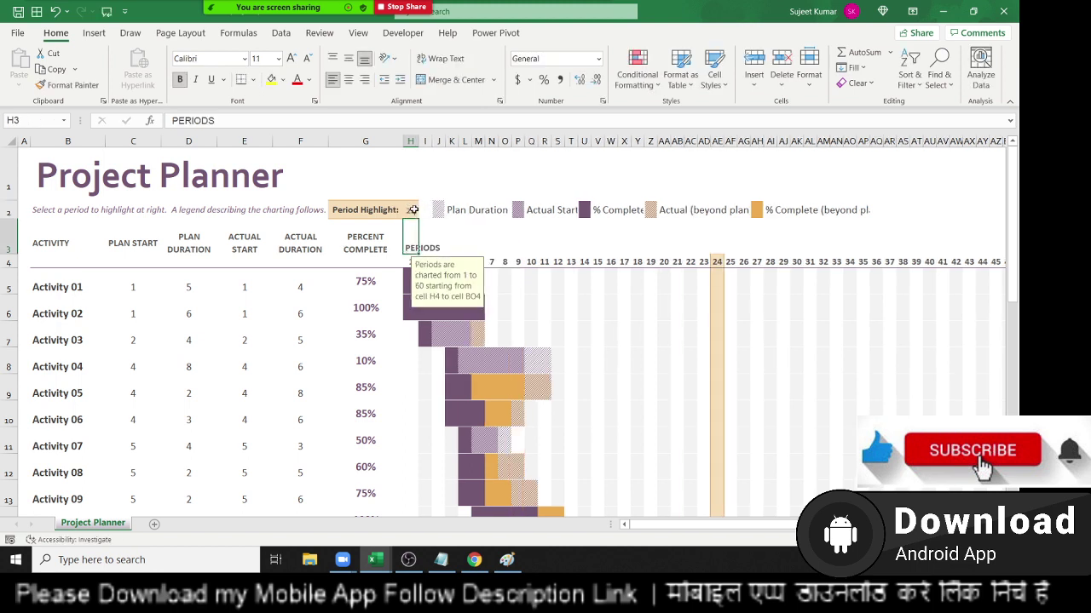
left_click(414, 210)
type("1")
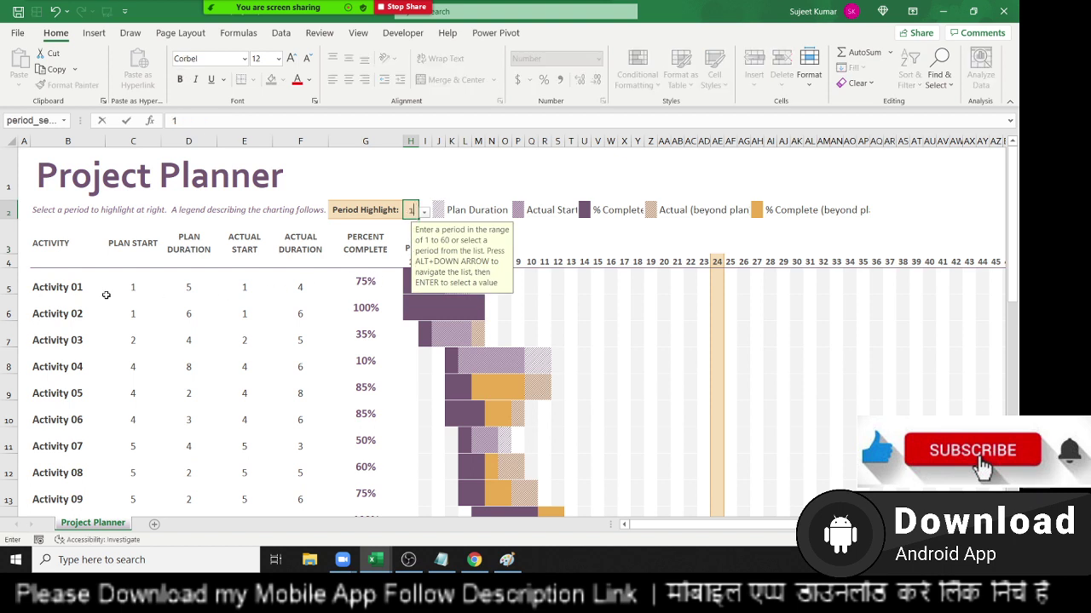
key("Return")
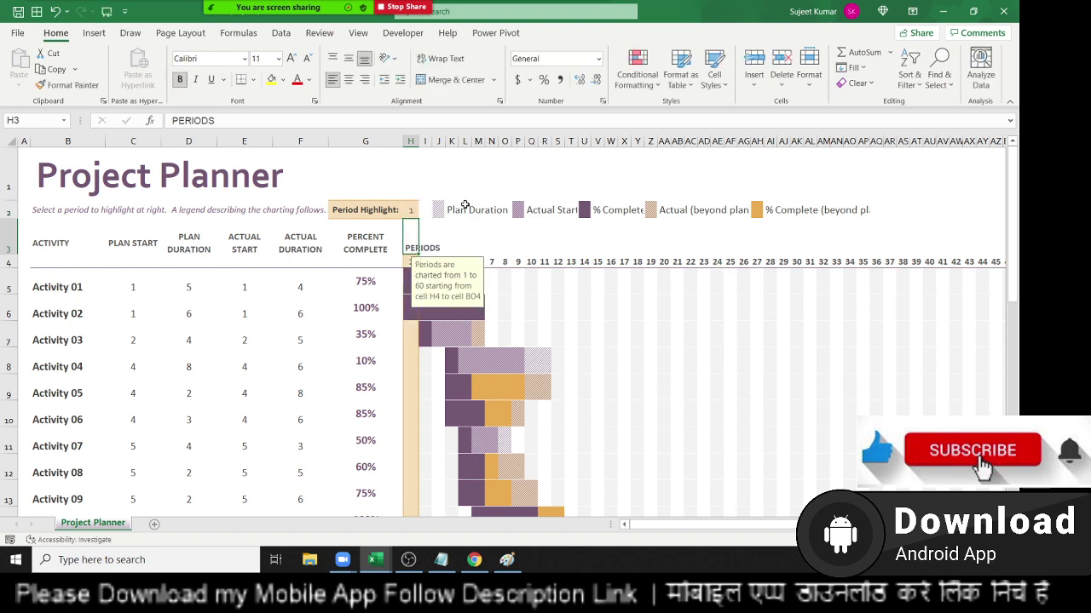
left_click(464, 212)
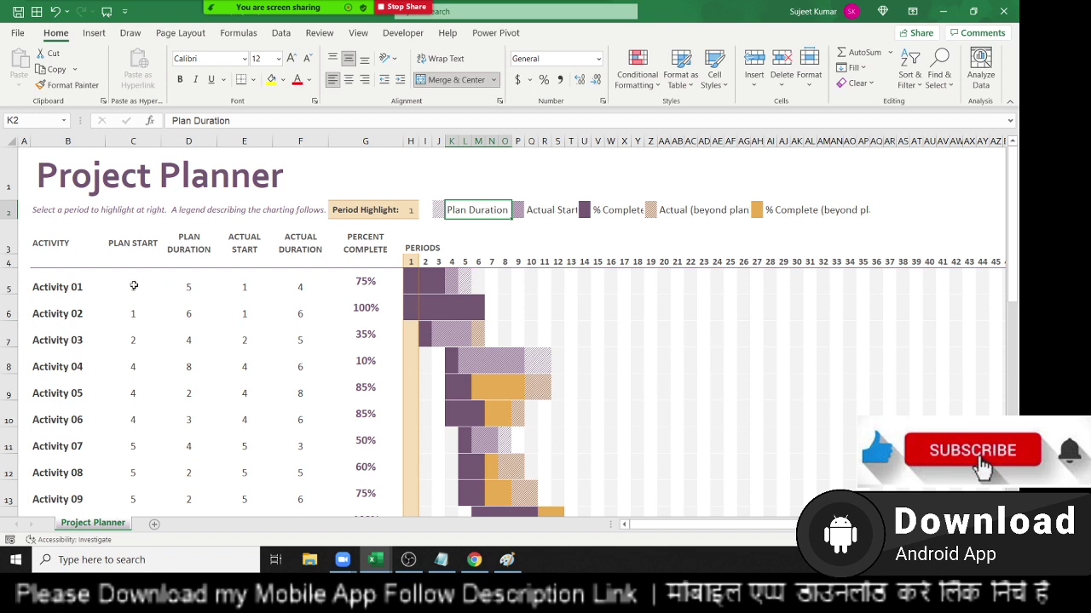
left_click_drag(412, 283, 461, 282)
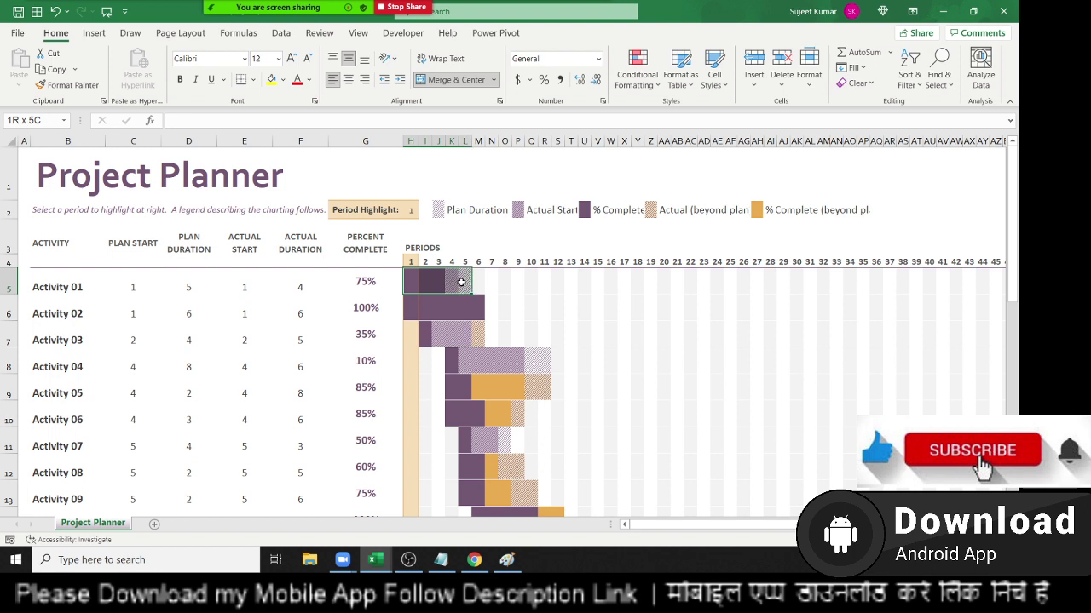
left_click(530, 212)
left_click(454, 281)
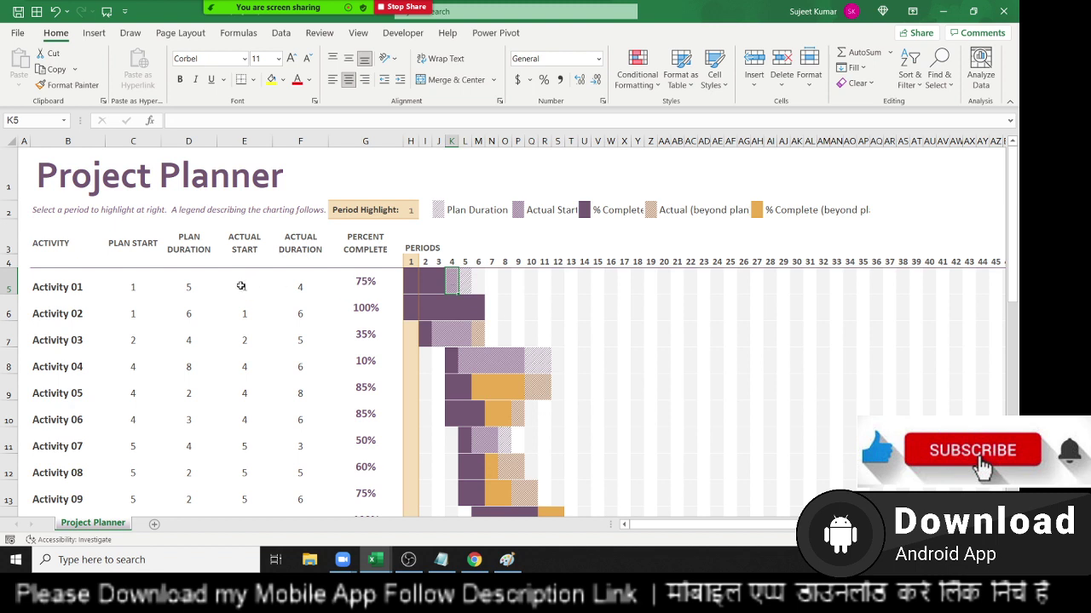
left_click_drag(244, 289, 233, 311)
left_click(289, 289)
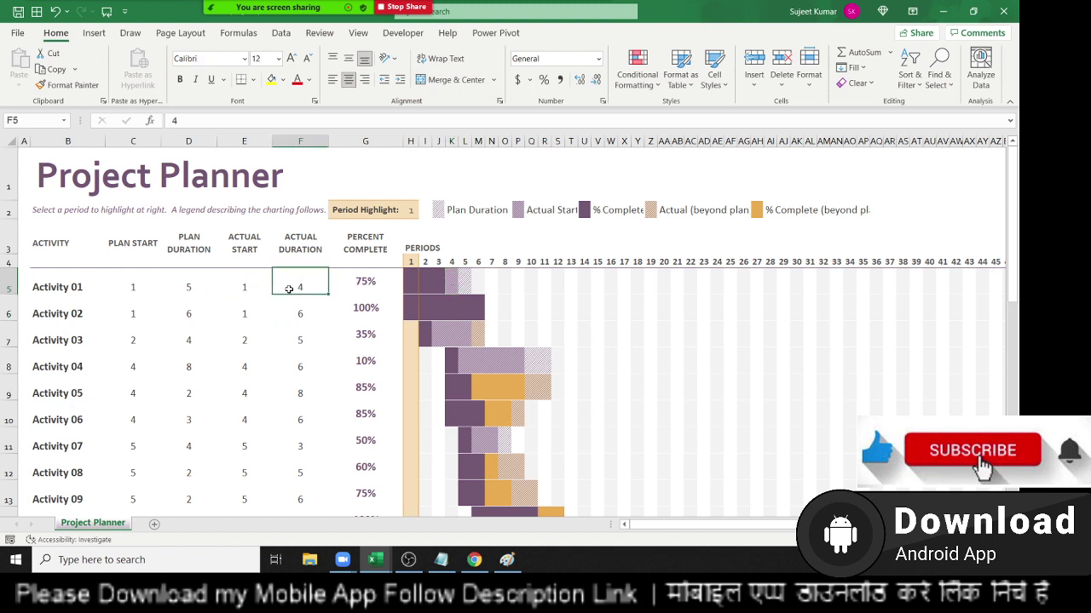
key("Delete")
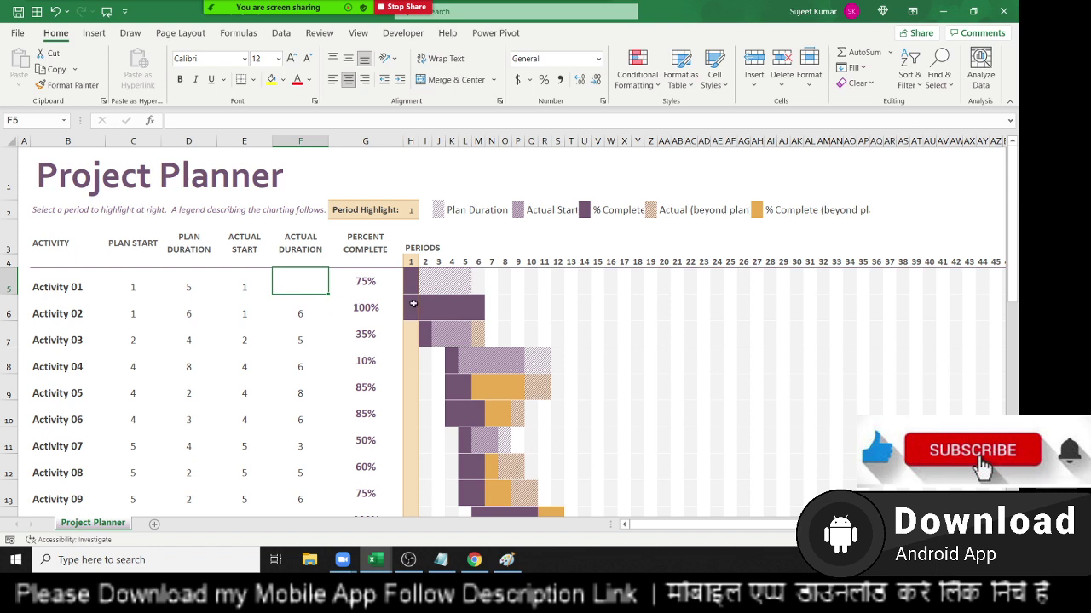
left_click(251, 289)
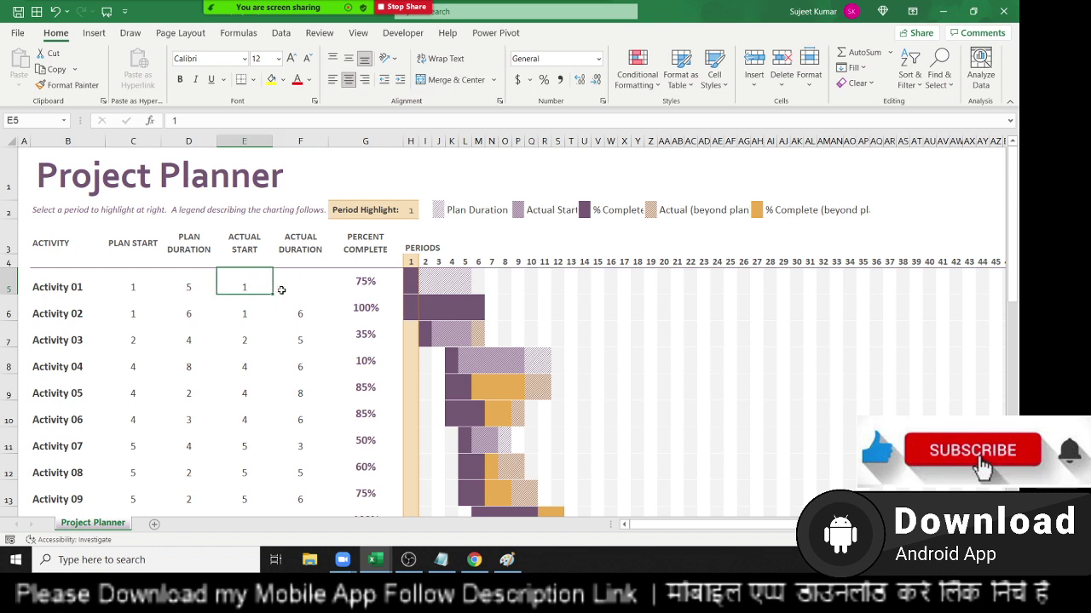
key("ctrl+z")
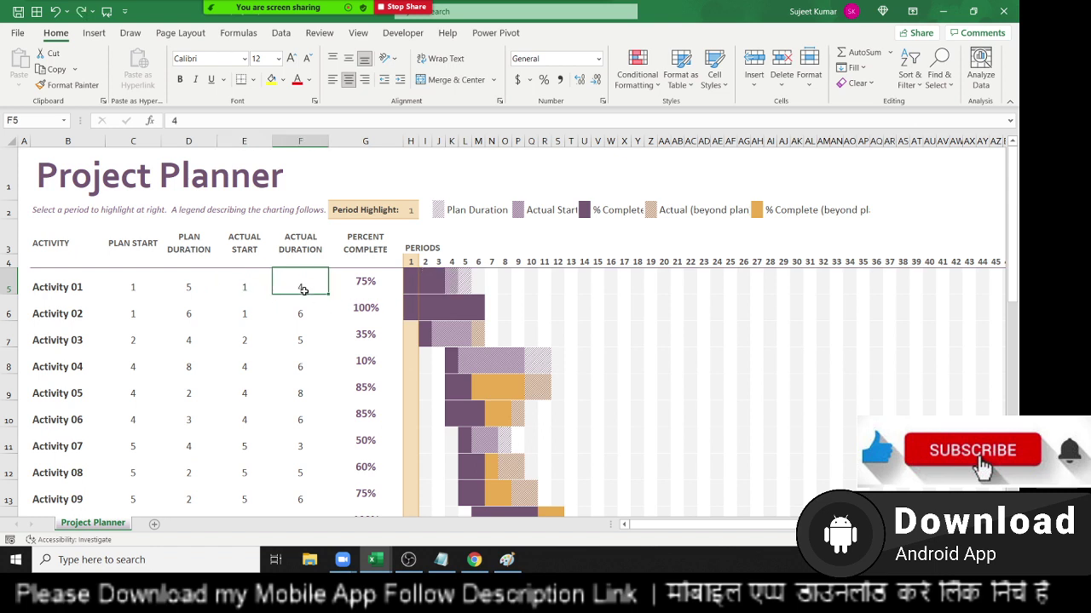
left_click(615, 213)
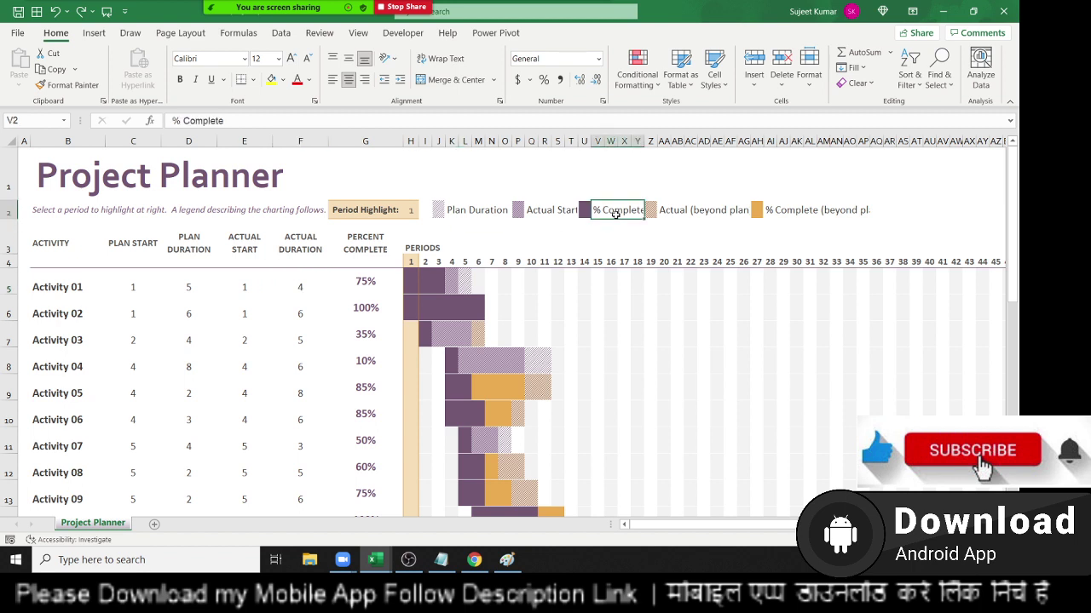
left_click(672, 213)
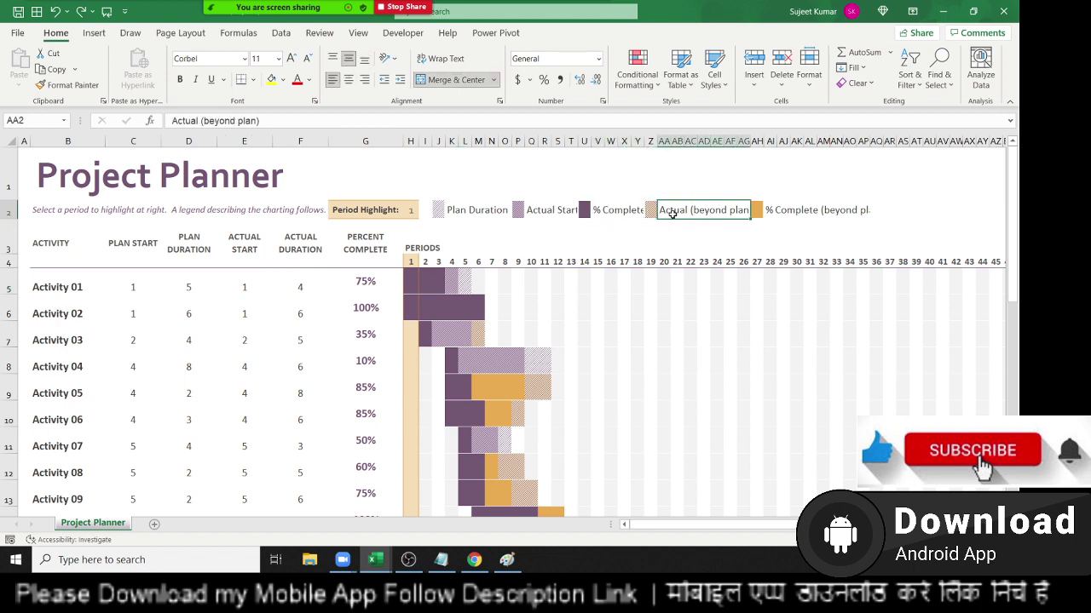
left_click(758, 209)
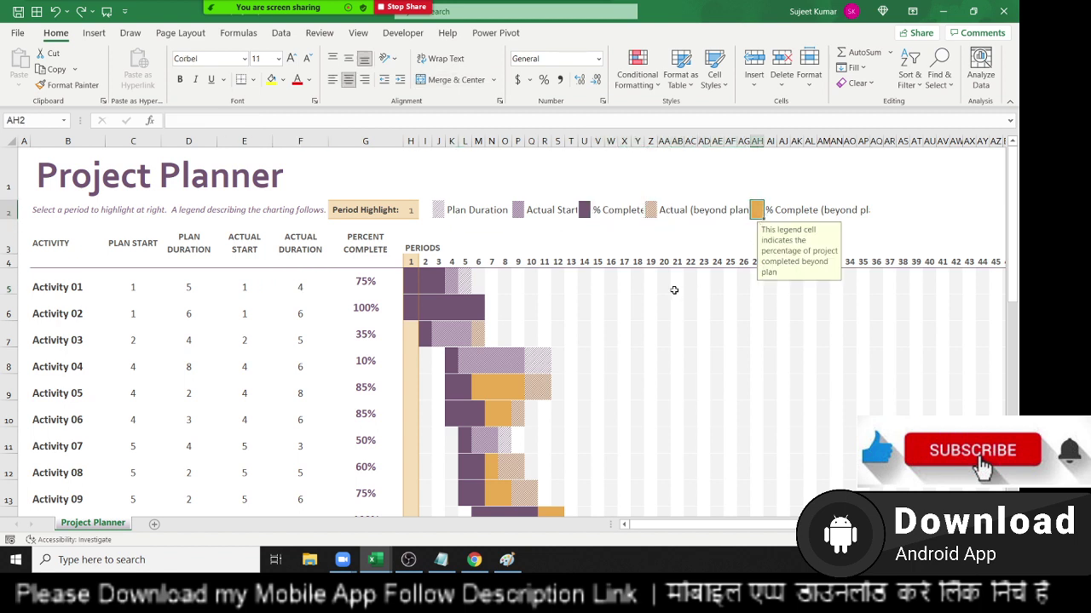
left_click(771, 210)
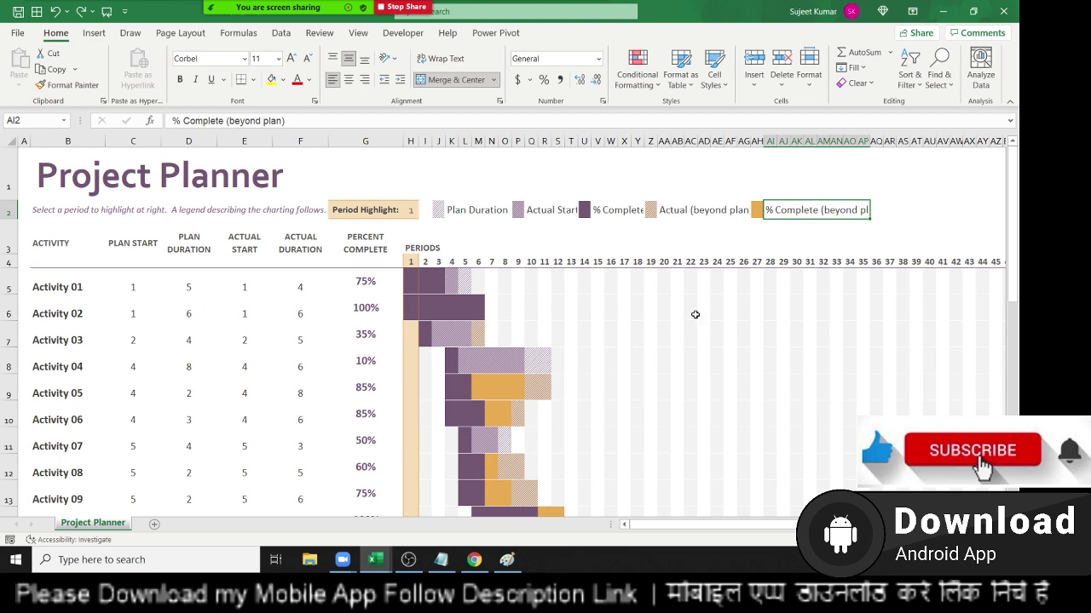
scroll(690, 316, "down", 1)
scroll(684, 316, "down", 5)
scroll(683, 316, "down", 3)
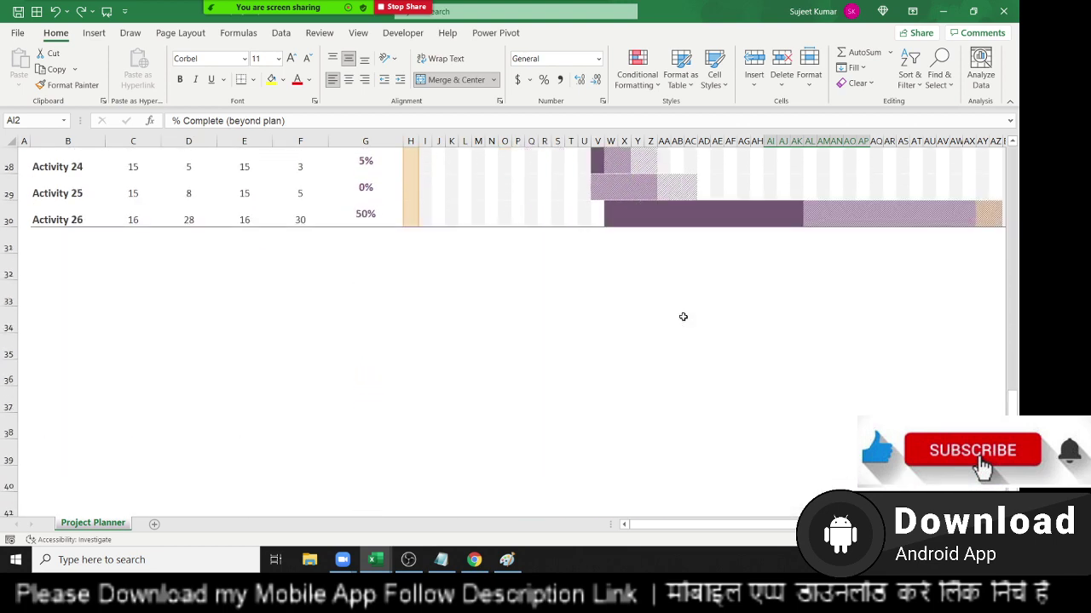
scroll(683, 316, "up", 1)
scroll(682, 314, "up", 4)
scroll(679, 316, "up", 4)
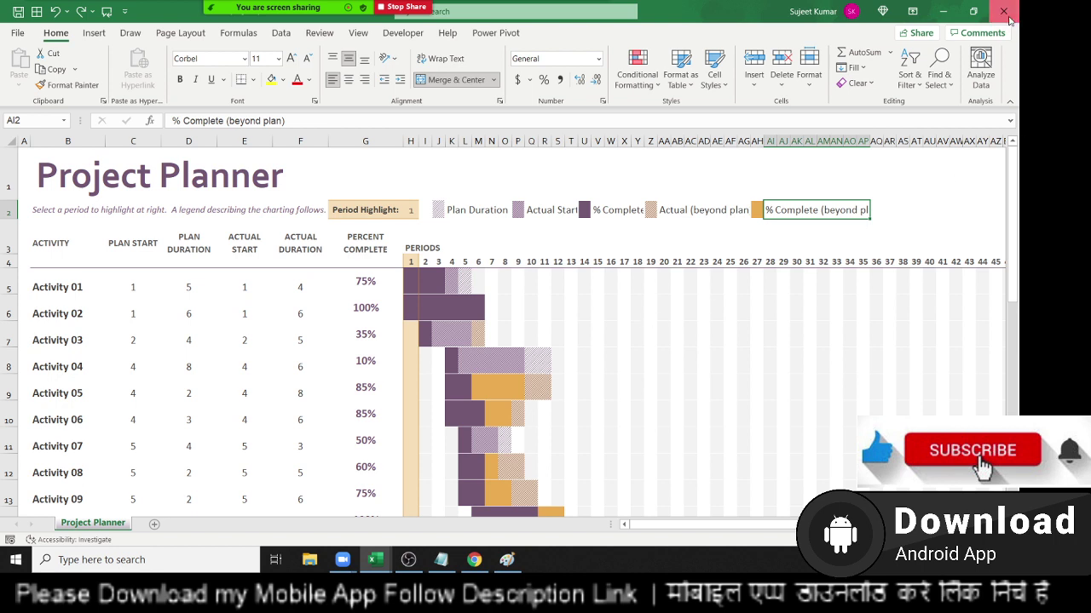
Step: Close the Gantt Project Planner without saving, return to the Sheet2 MAR chart, and show Zoom participants
left_click(1004, 12)
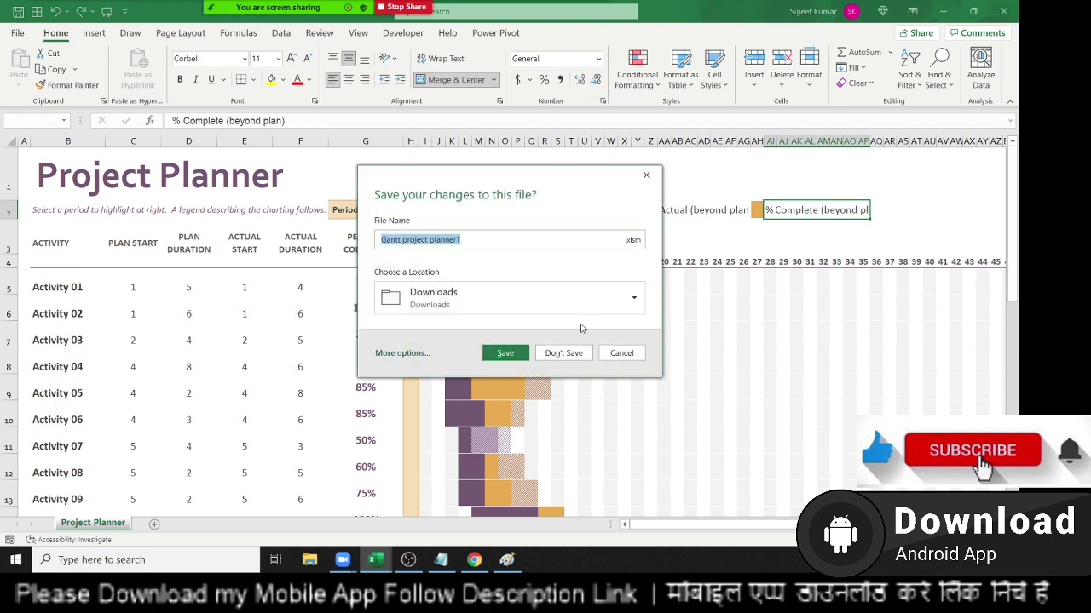
left_click(563, 353)
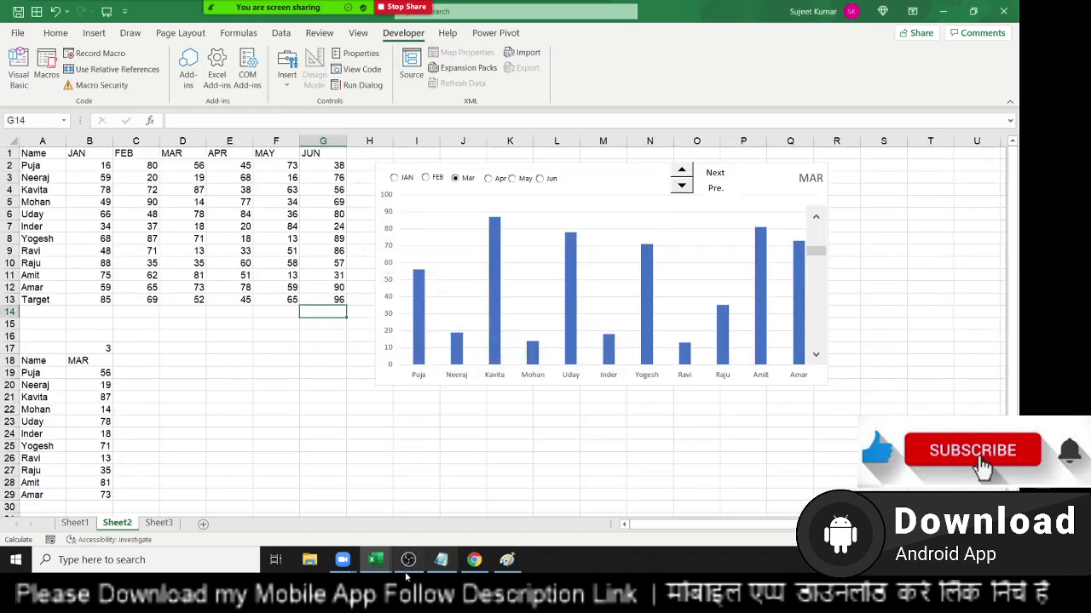
left_click(472, 564)
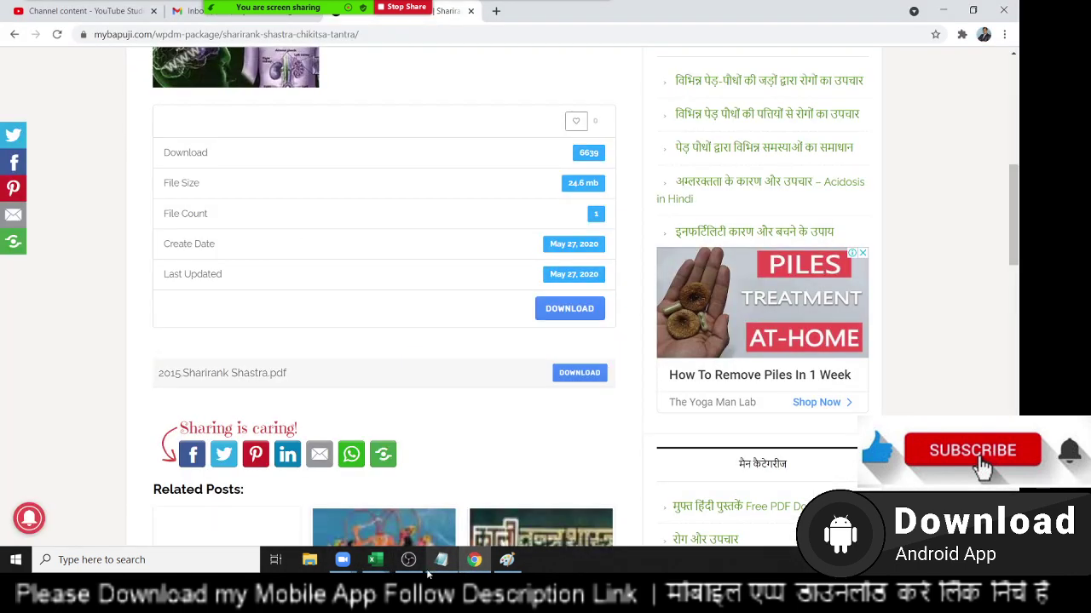
left_click(474, 560)
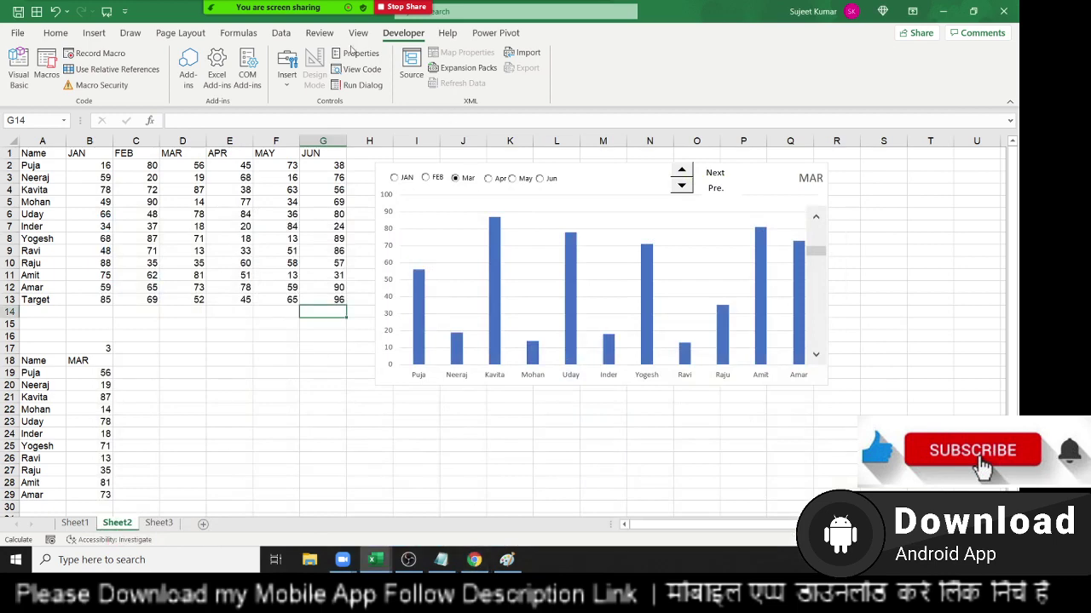
left_click(258, 32)
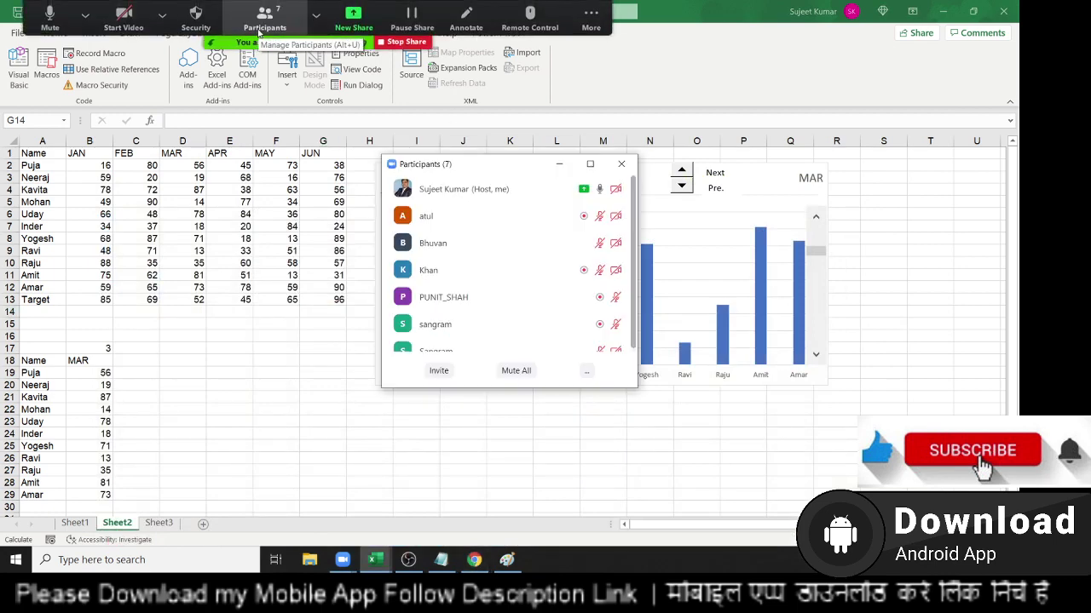